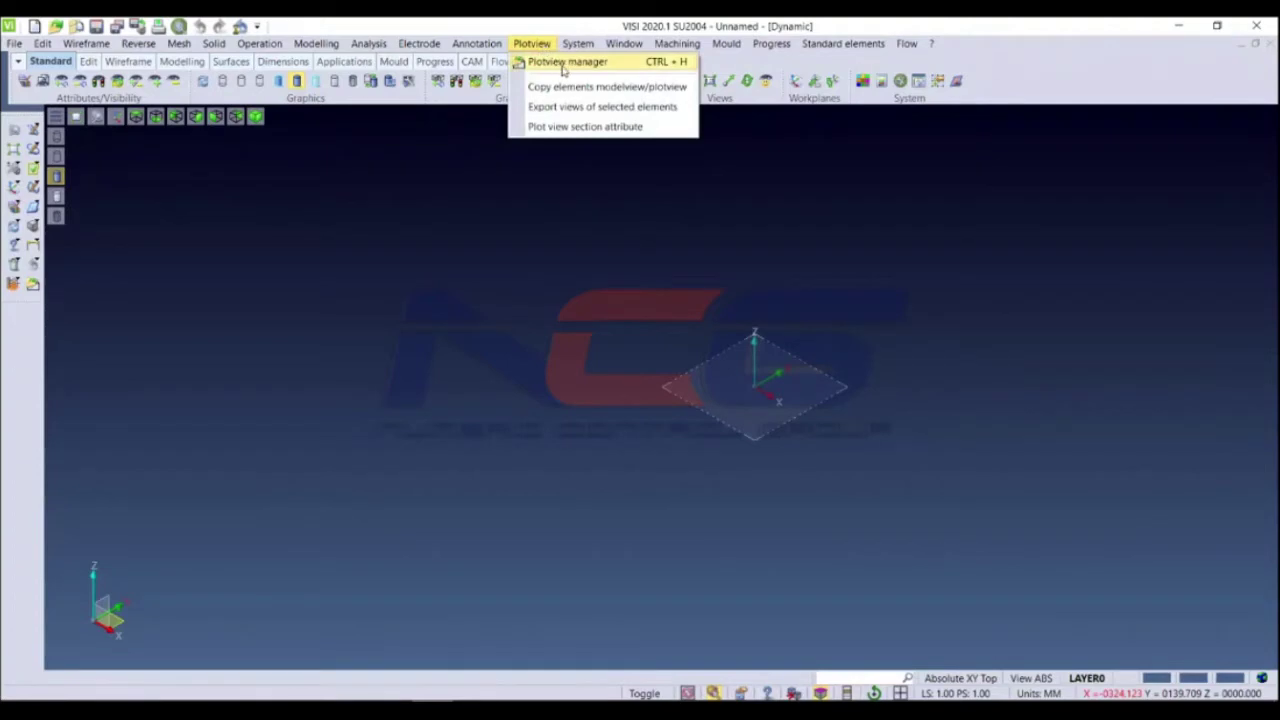
Open the Plotview manager showing the empty Page-1, then leave the plotting page workspace
click(562, 64)
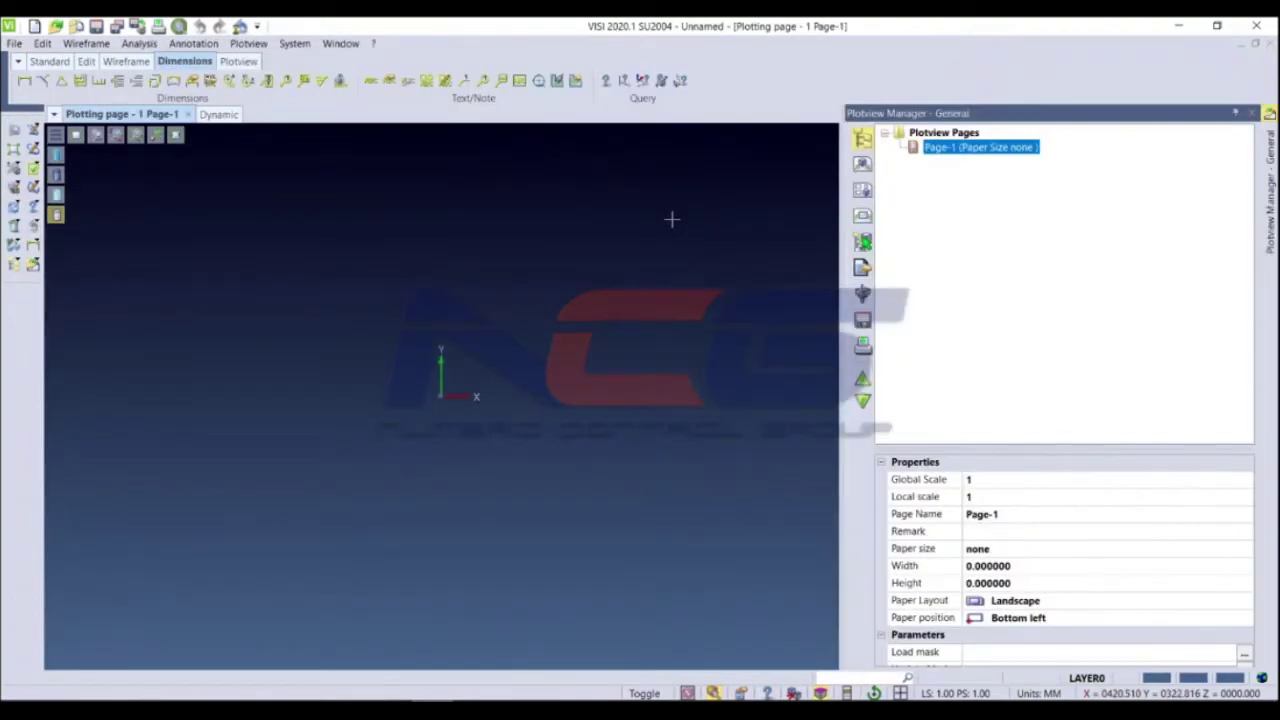
click(32, 58)
Open the recent file Tool Example 2-PlotView.WKF containing the mould assembly
click(14, 43)
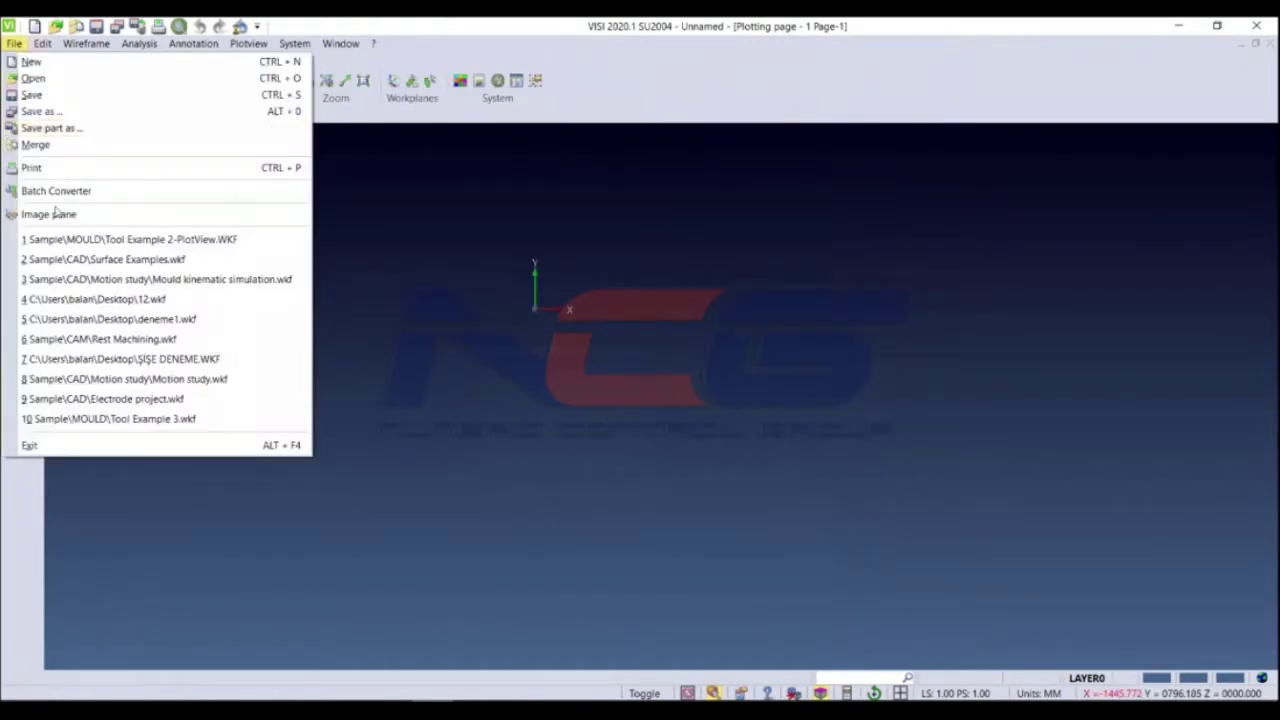
click(130, 239)
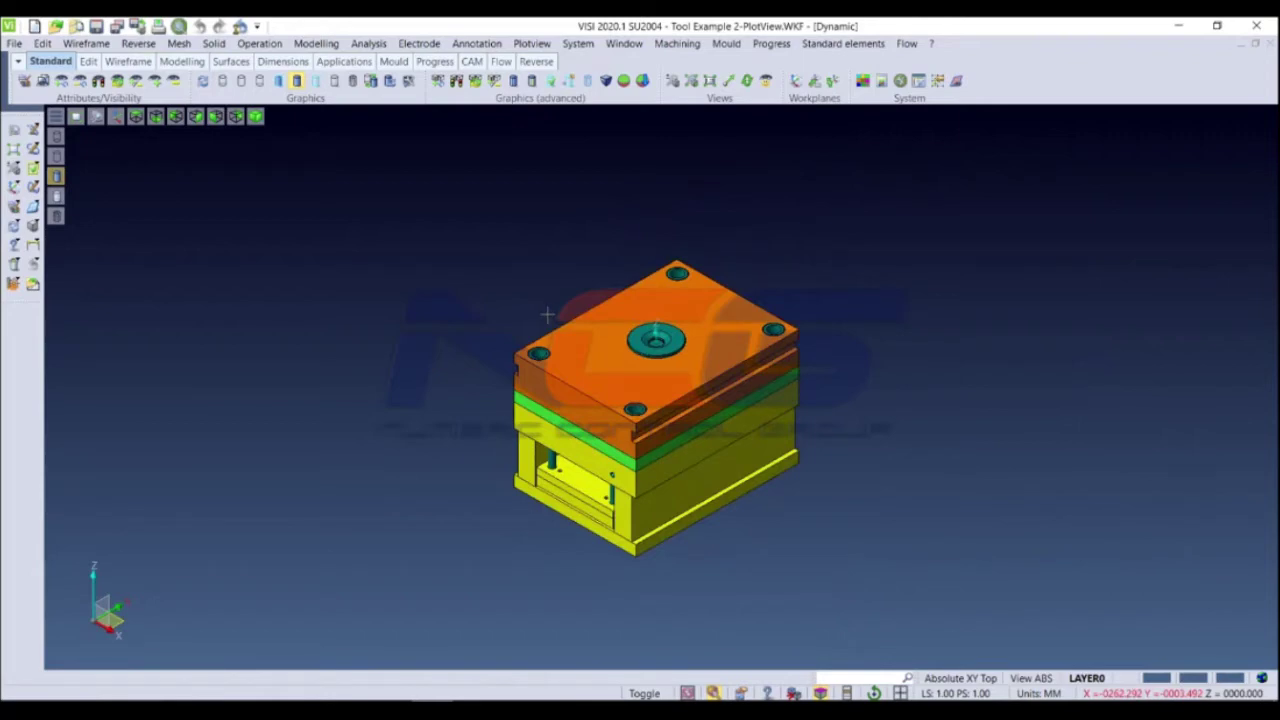
click(533, 44)
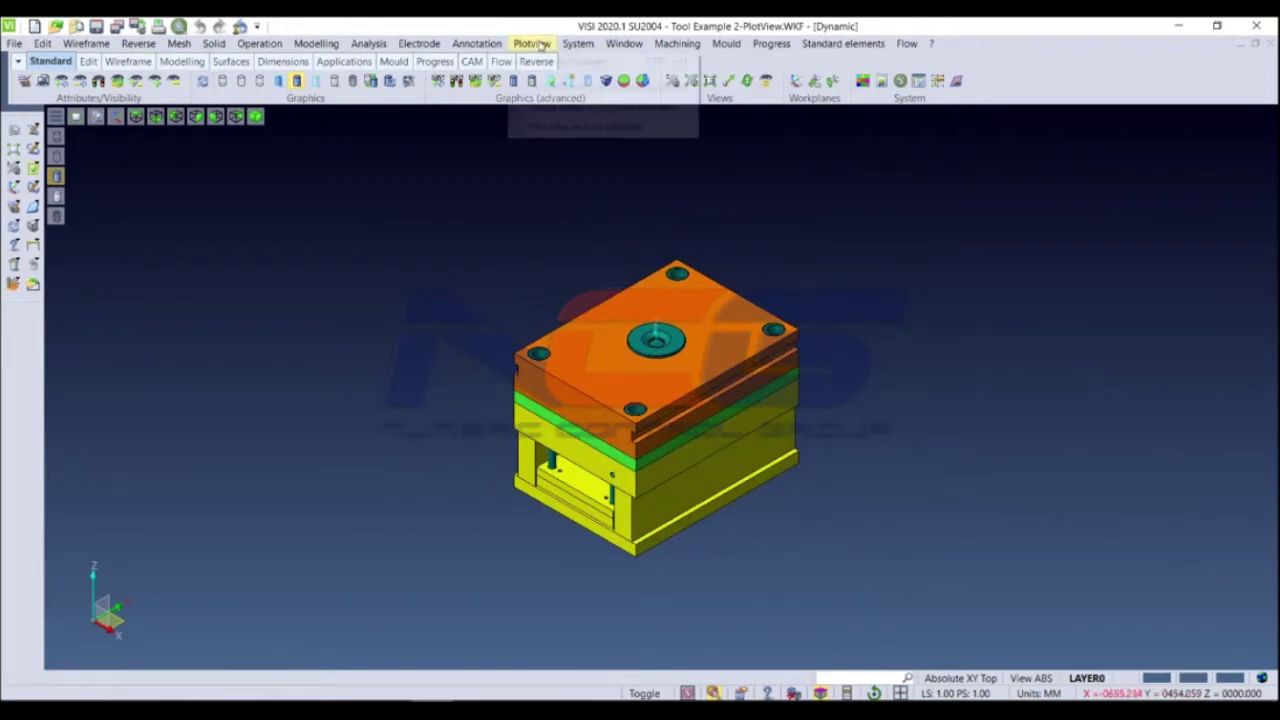
Open the mould file's Plotview manager, pan the empty page and select the Plotview Pages root
click(562, 61)
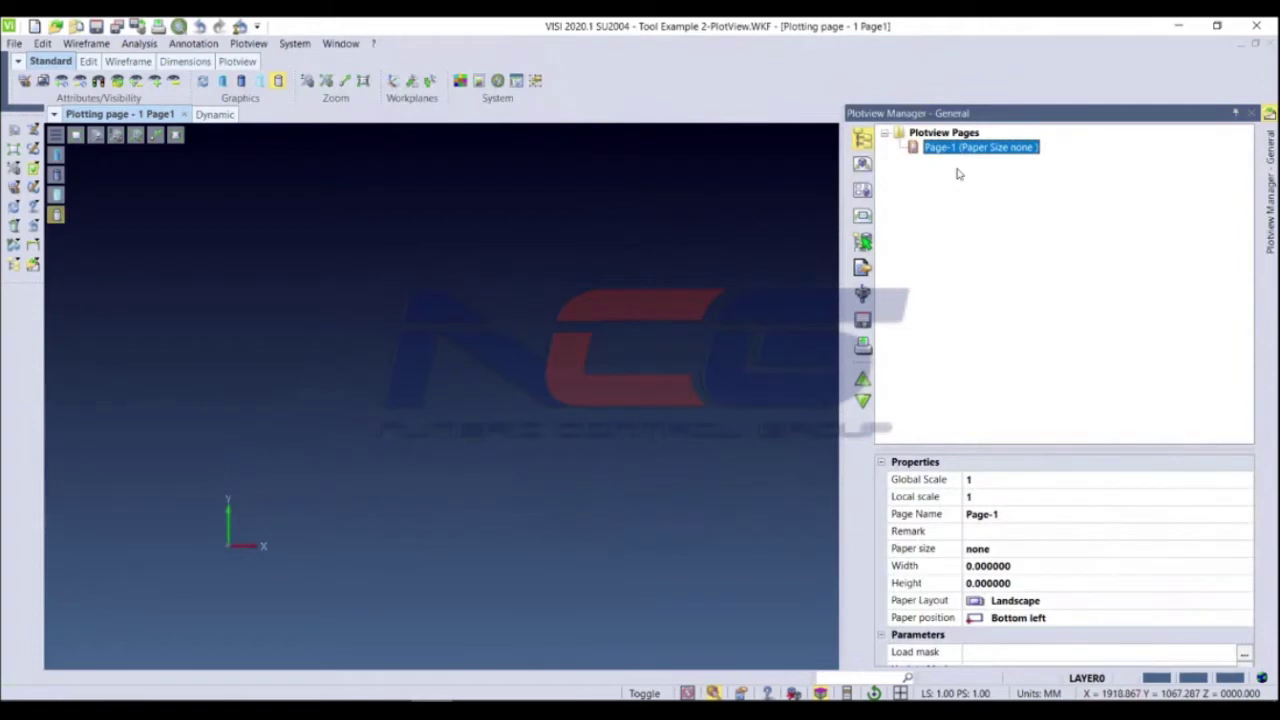
scroll(565, 295, down, 3)
middle_drag(565, 295, 590, 318)
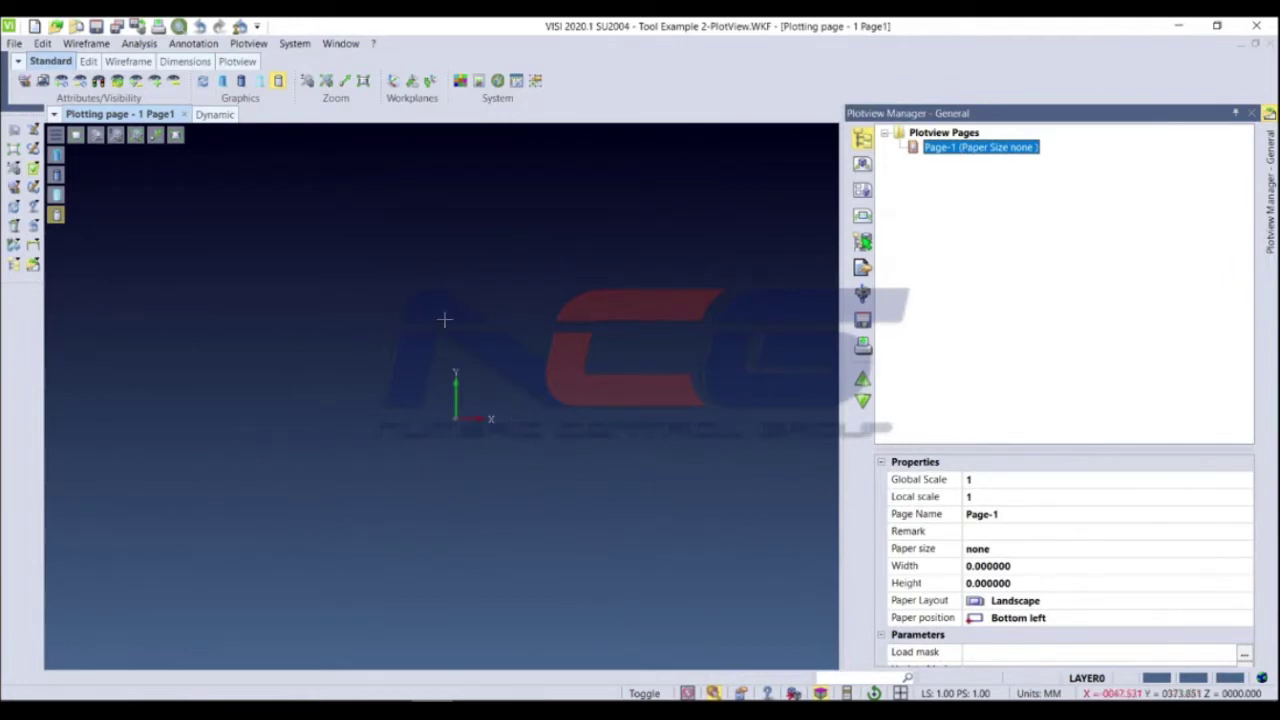
click(965, 134)
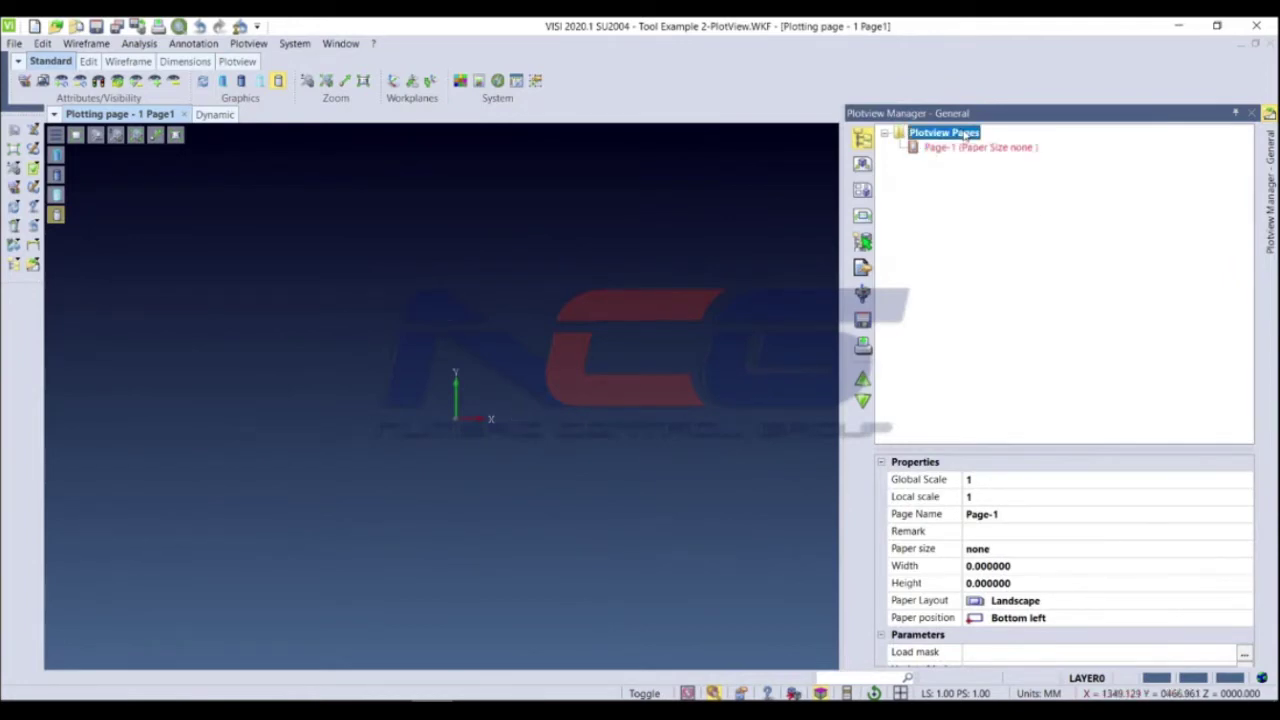
Add 10 new pages to the Plotview Pages list
right_click(965, 134)
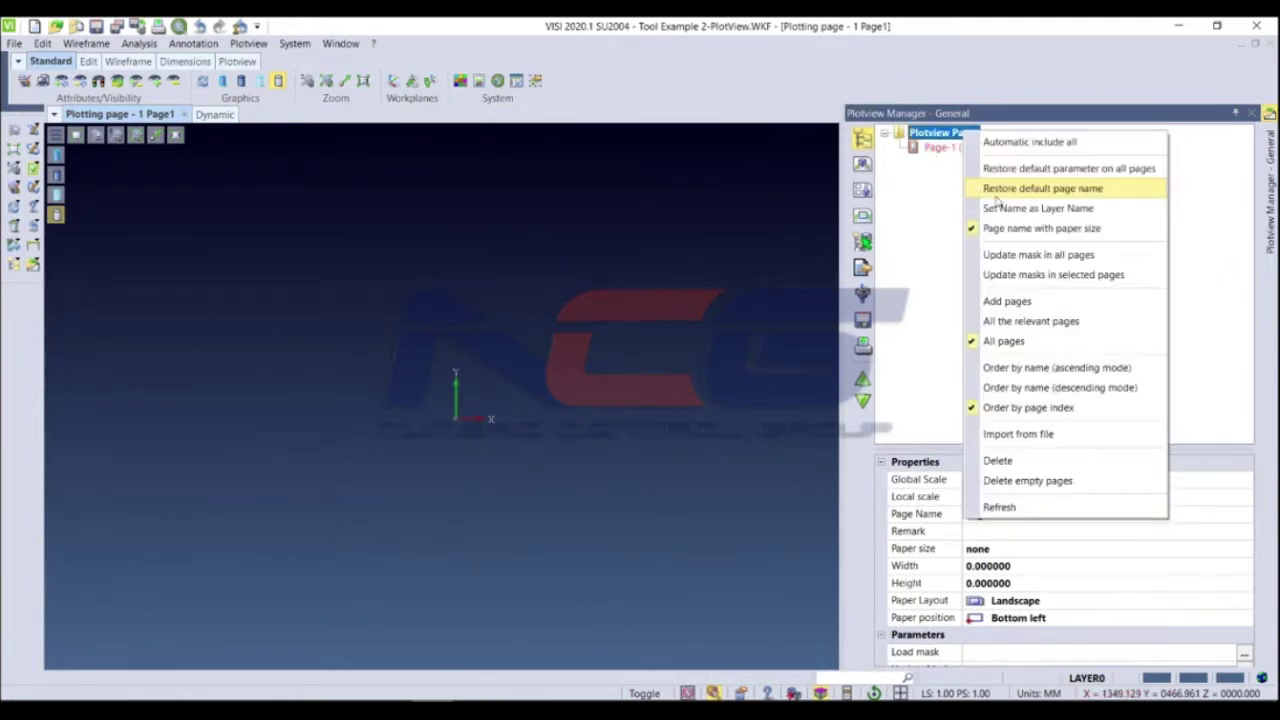
click(1043, 302)
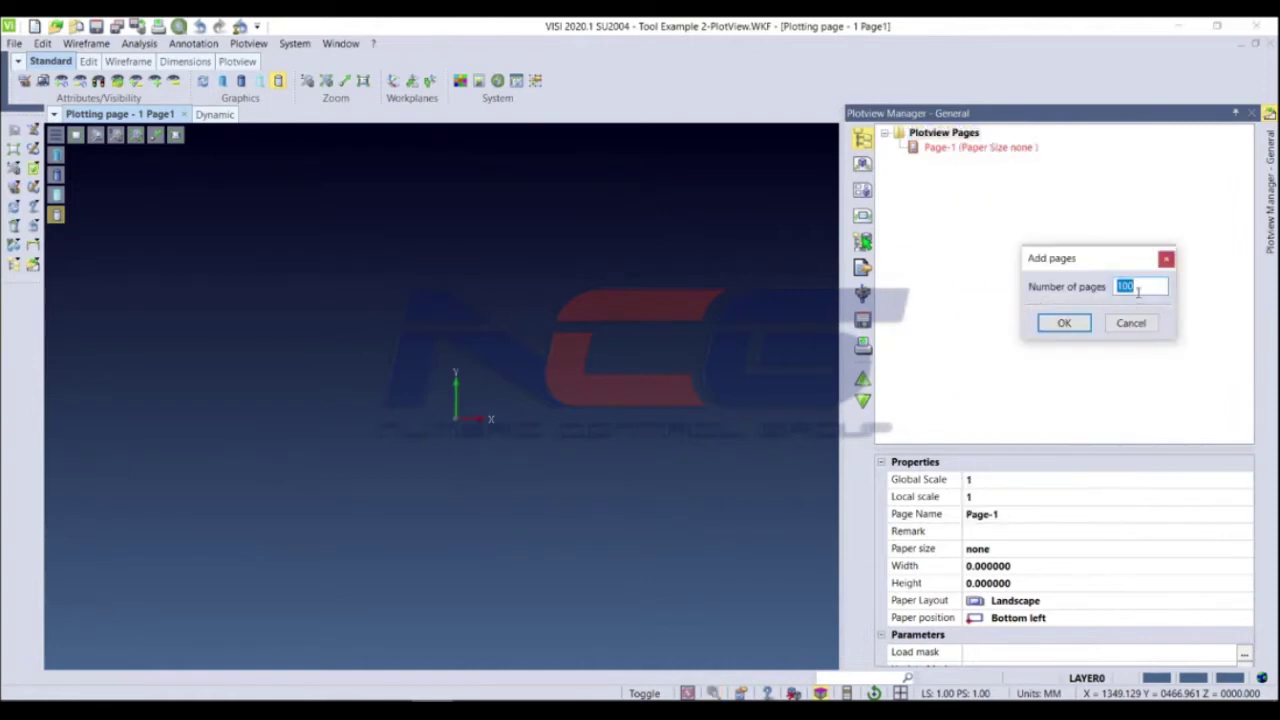
text(10)
click(1066, 322)
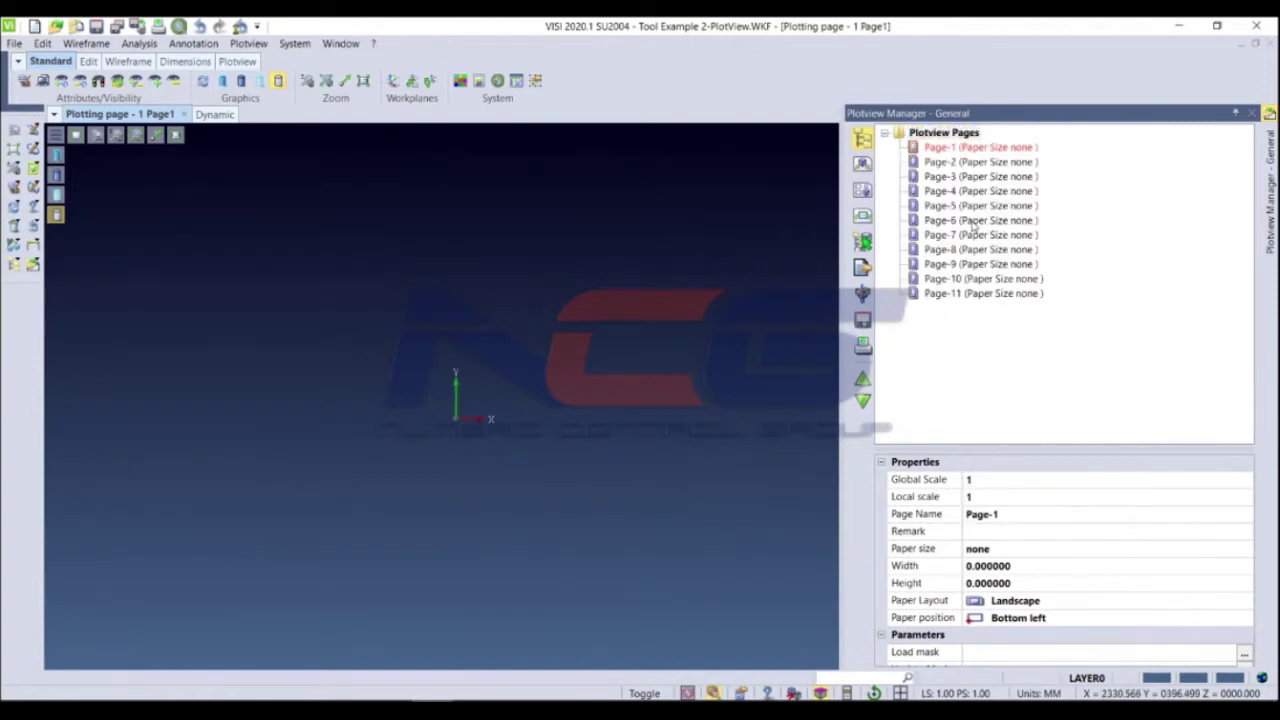
Browse the new pages from Page-2 to Page-11, then return to Page-1
click(976, 162)
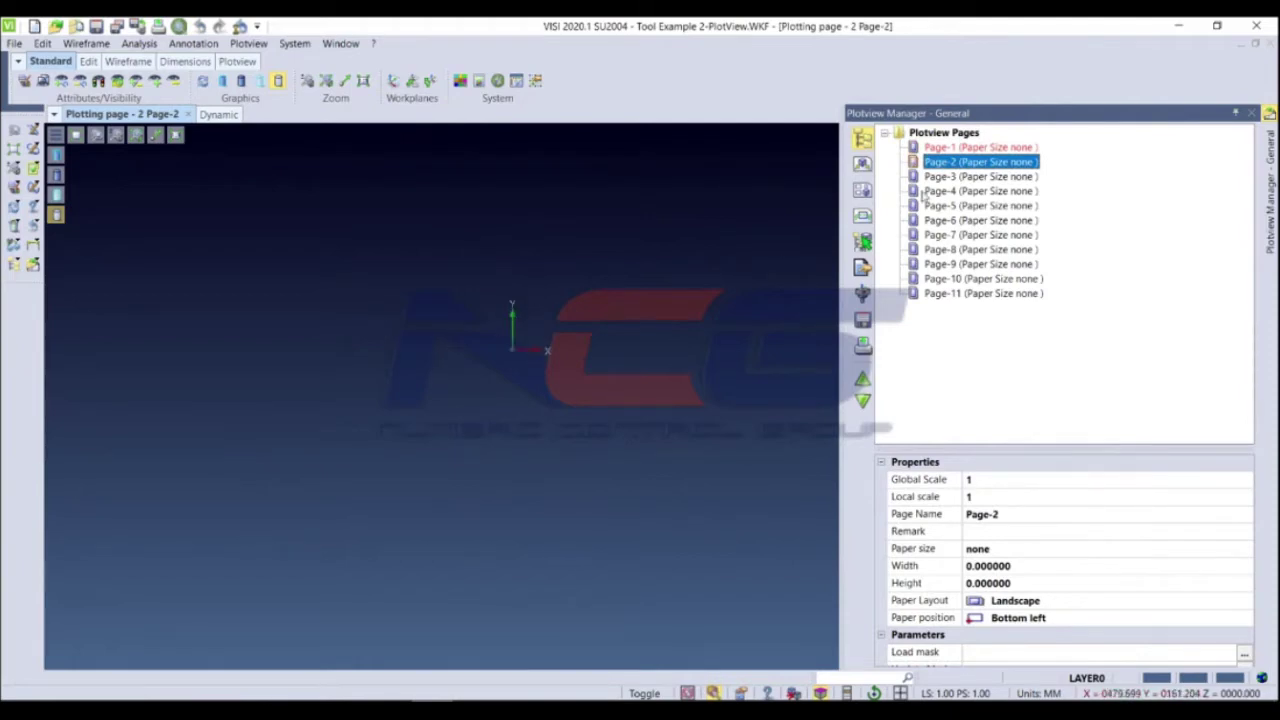
click(965, 176)
click(965, 190)
click(966, 264)
click(965, 293)
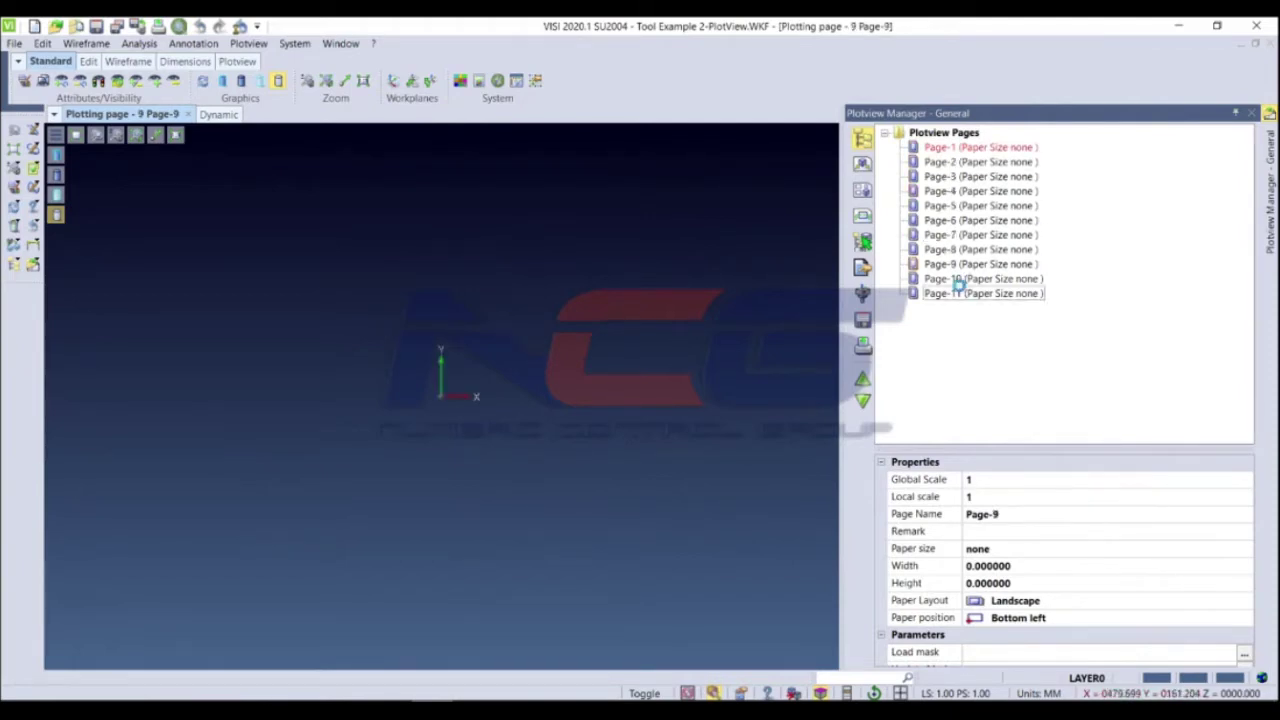
click(965, 147)
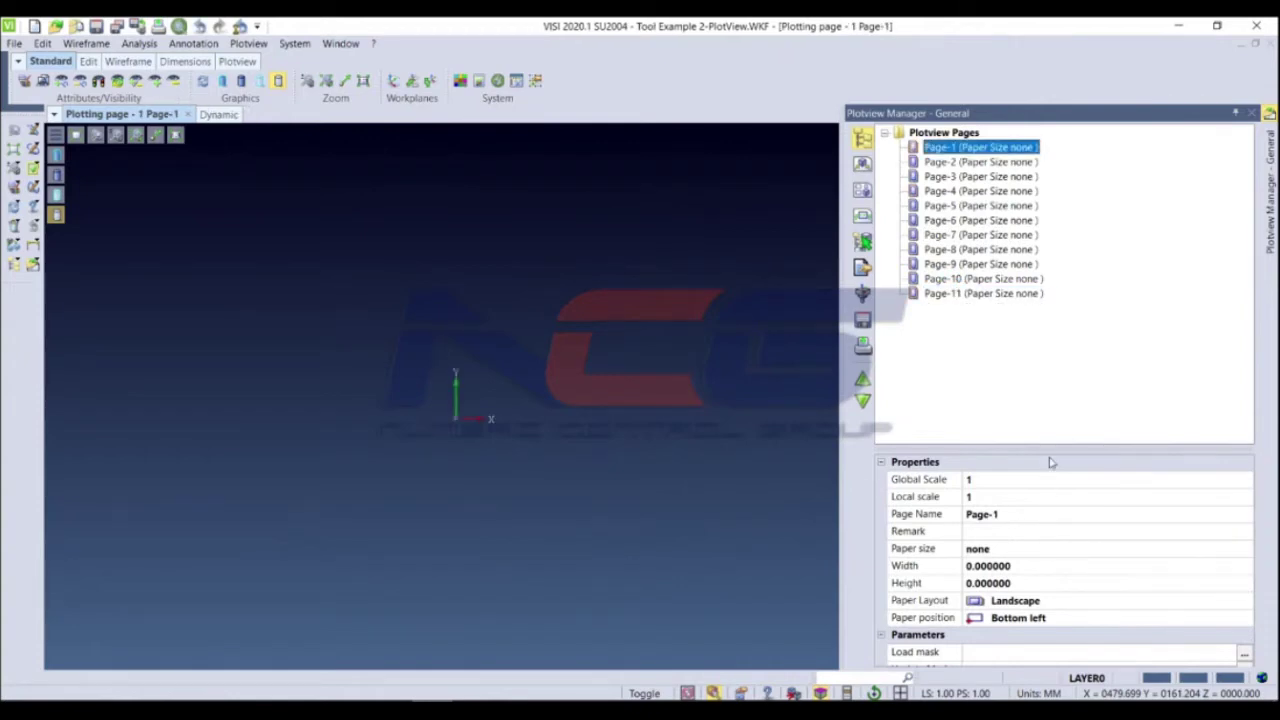
drag(1052, 449, 1057, 340)
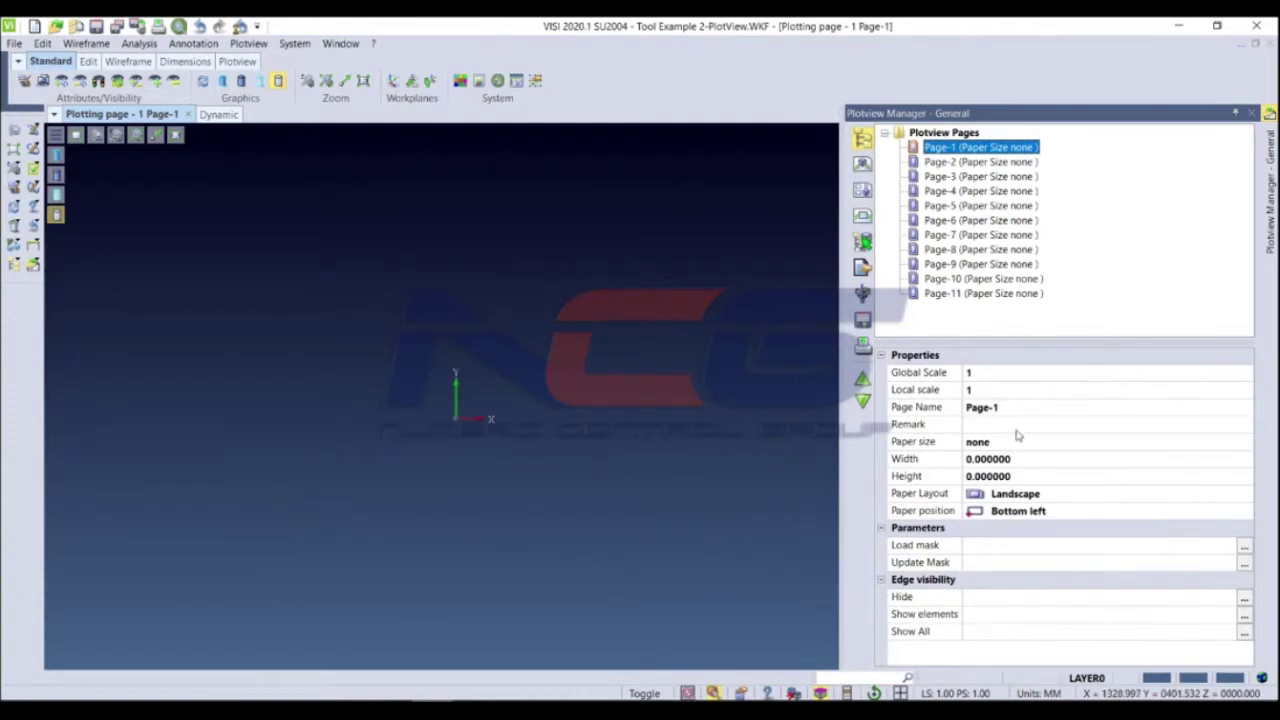
Review Page-1's Global Scale, Page Name and Remark, then list the paper sizes a1–a5, none, user1, user2
click(1010, 376)
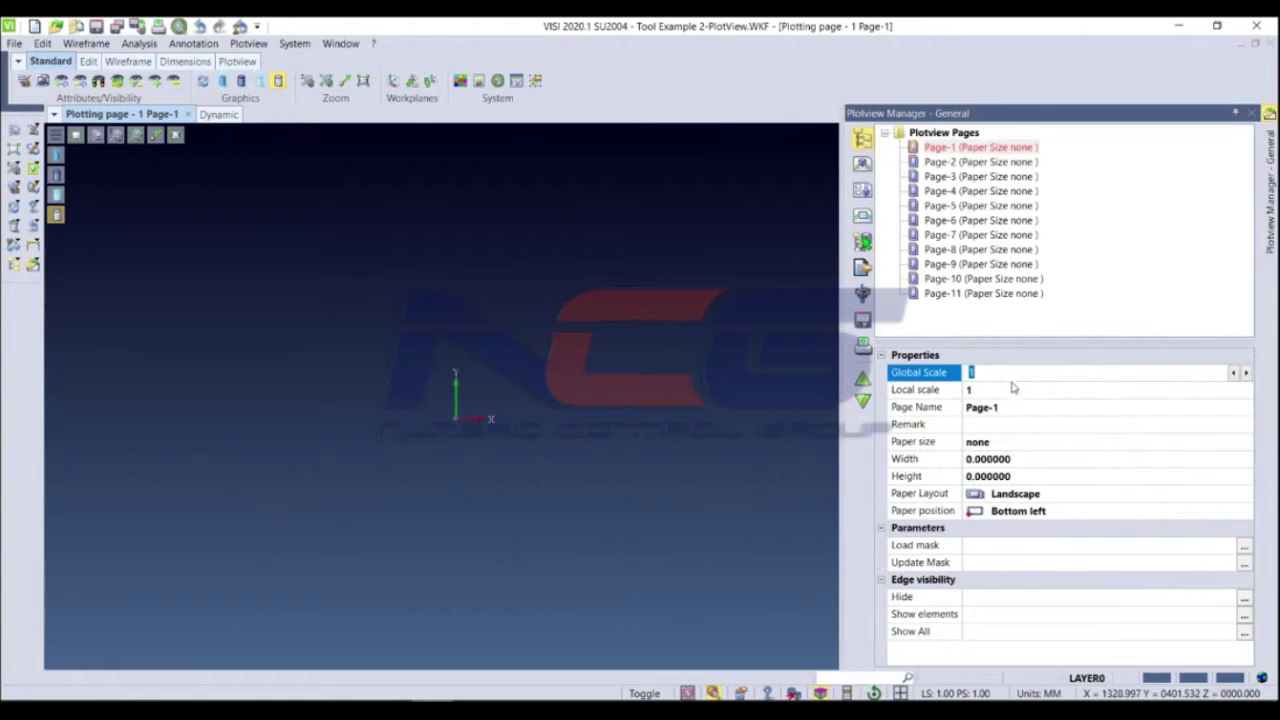
click(1010, 408)
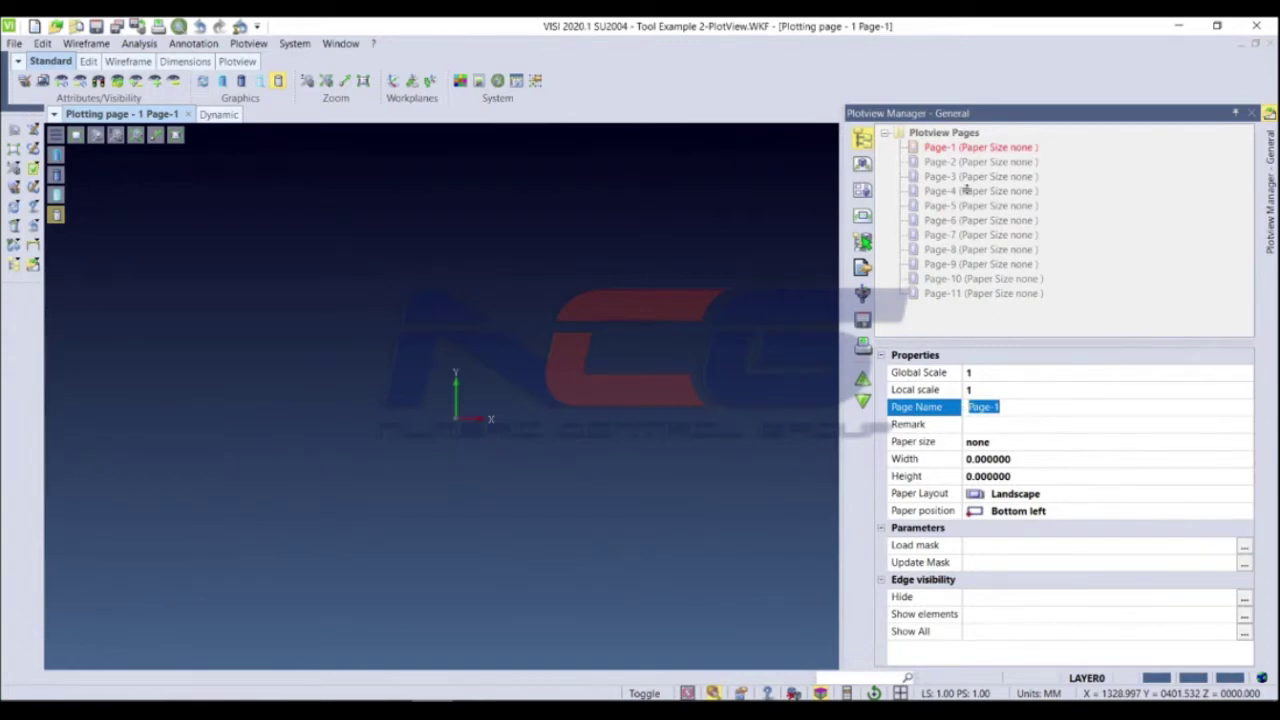
click(1005, 425)
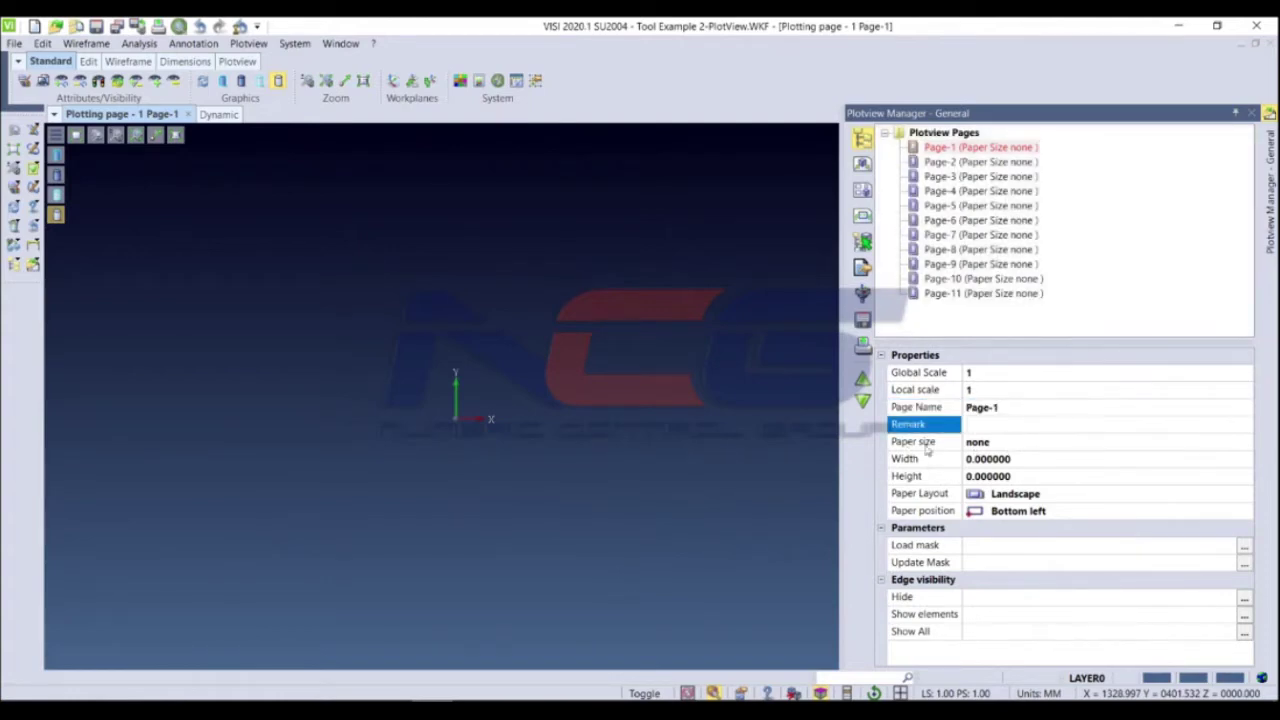
click(978, 448)
click(980, 450)
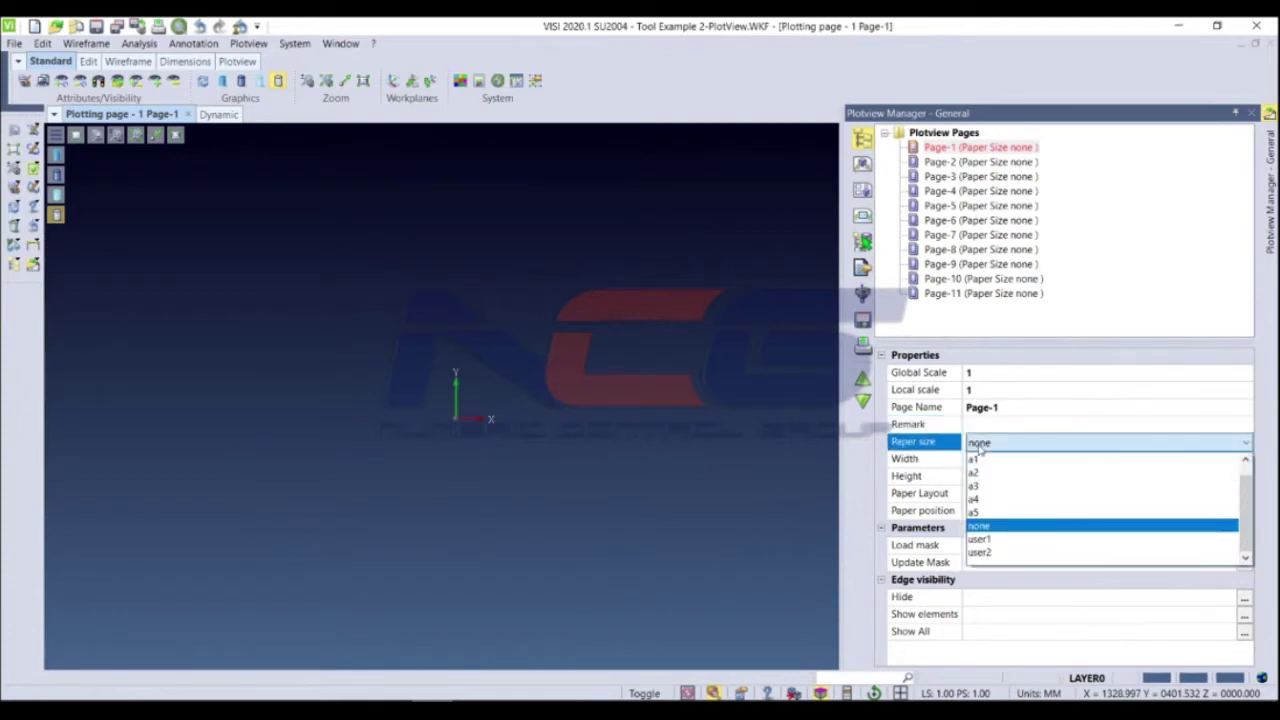
Set Page-1's paper size to a4, after briefly trying user1
click(986, 499)
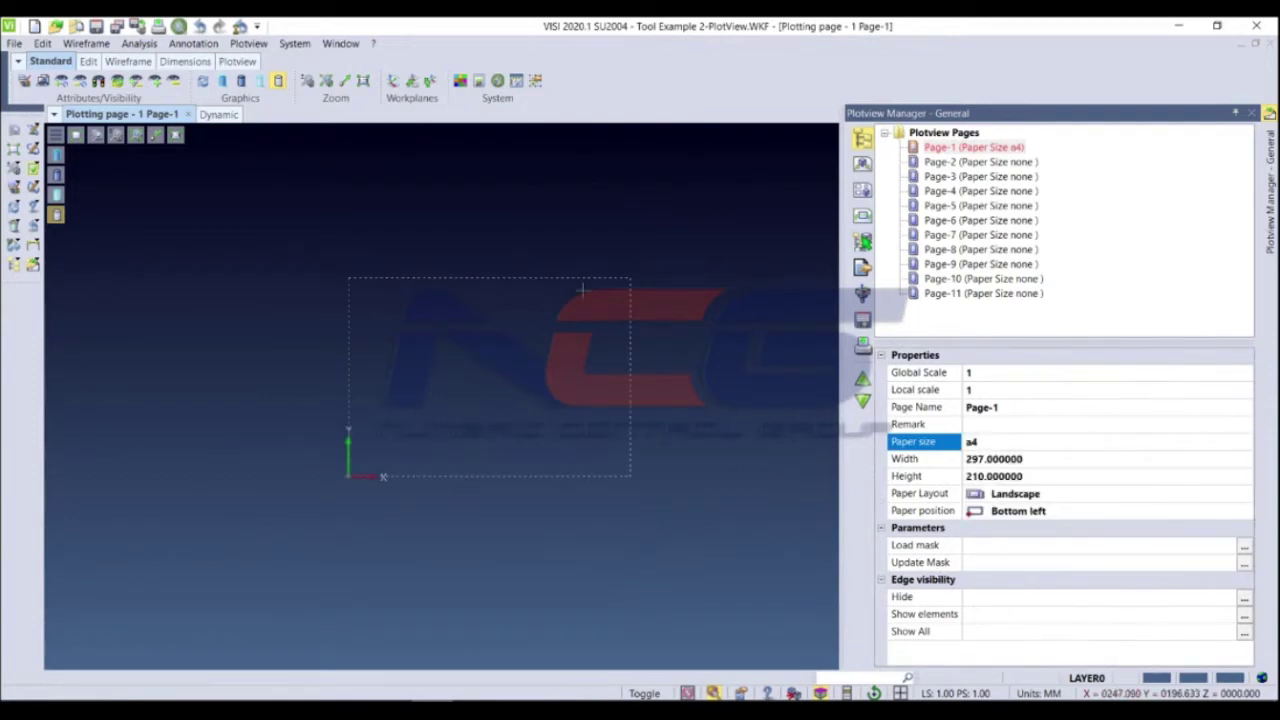
click(1018, 443)
click(1018, 443)
click(1016, 460)
click(1010, 445)
click(1010, 445)
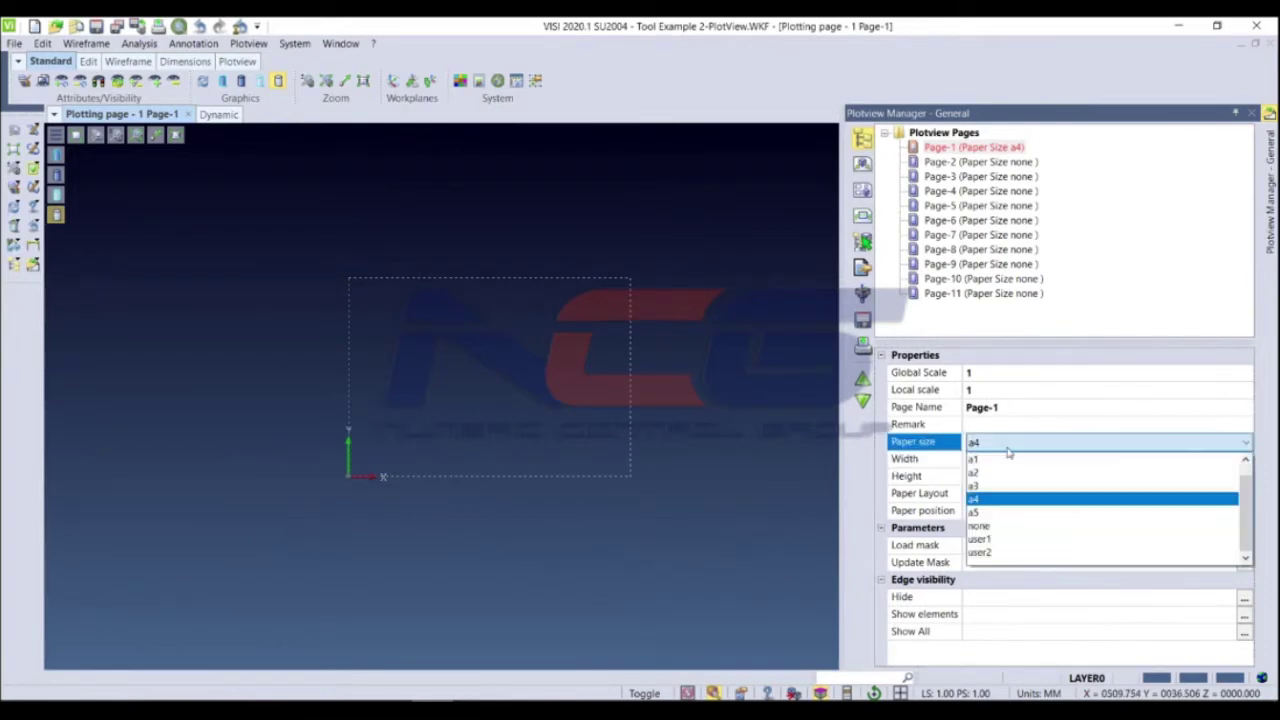
click(997, 539)
scroll(565, 470, down, 5)
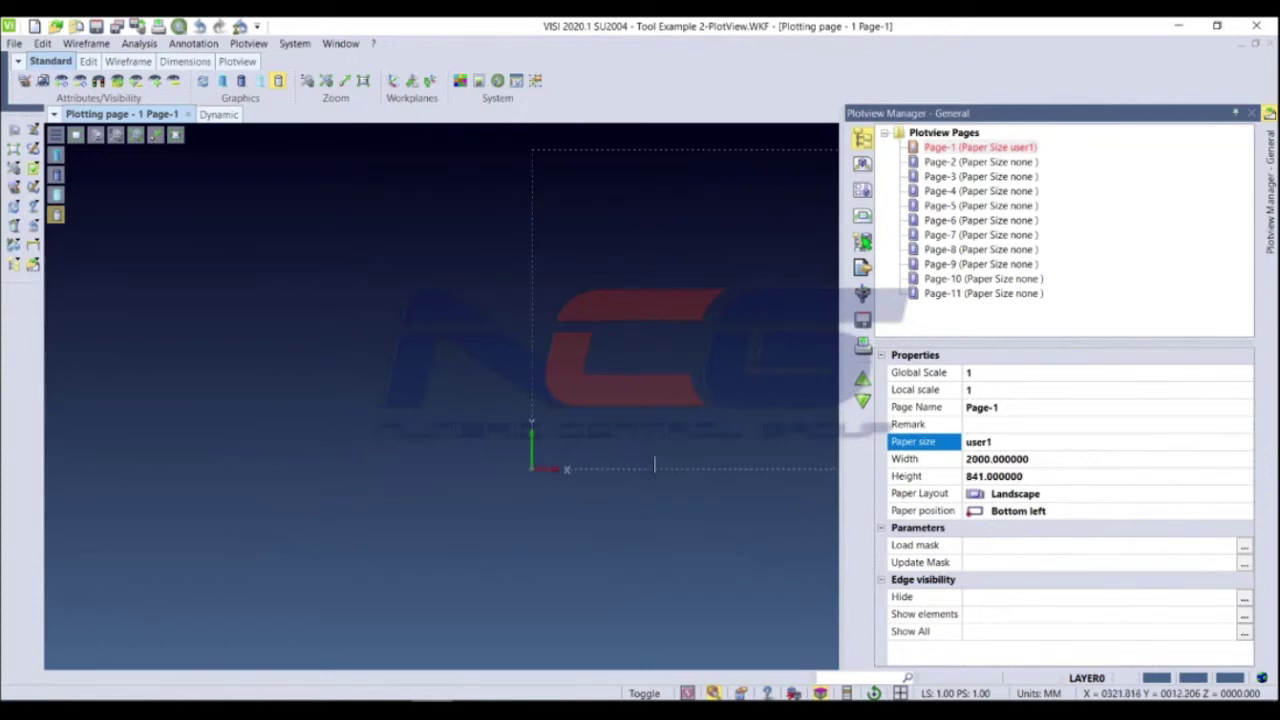
click(1006, 462)
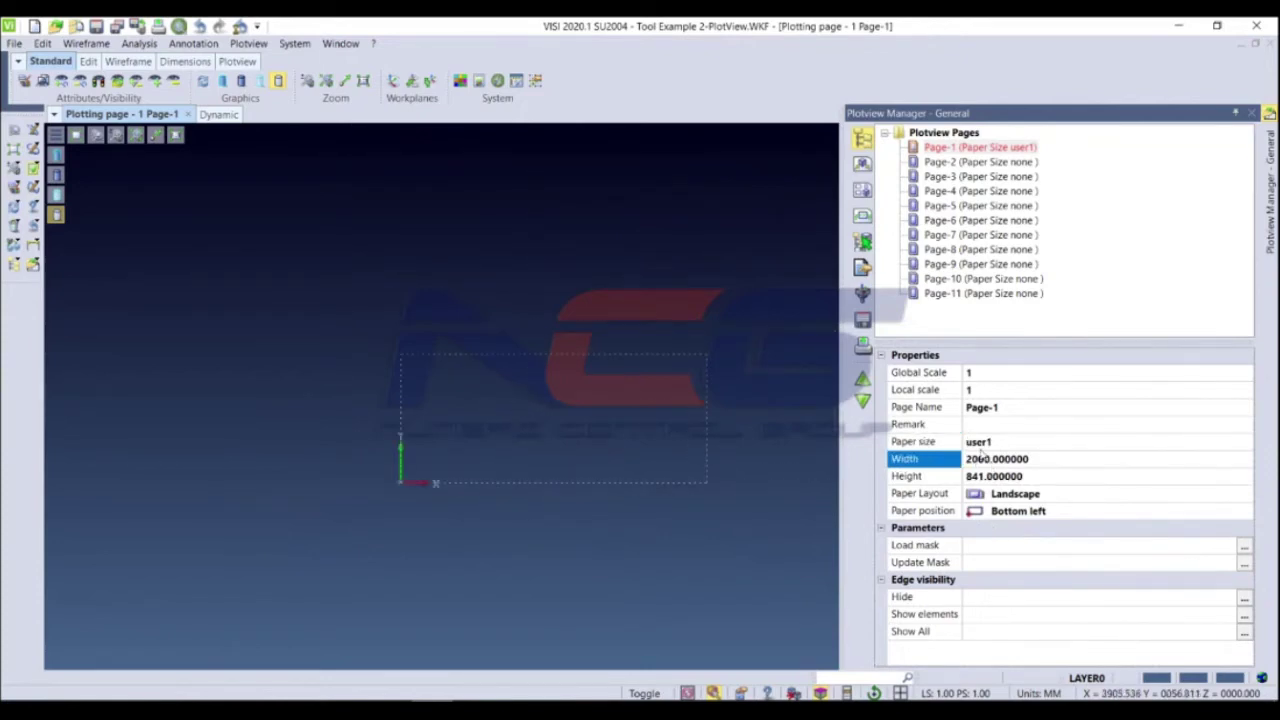
click(983, 445)
click(981, 448)
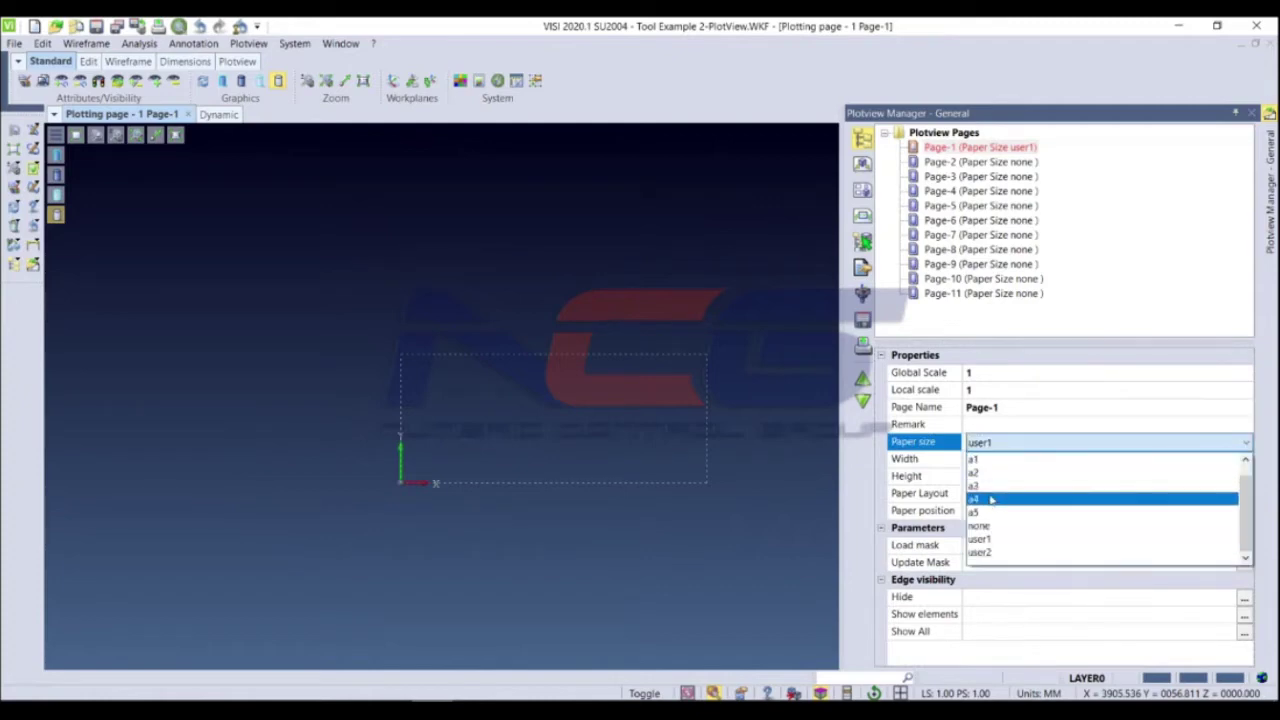
click(990, 494)
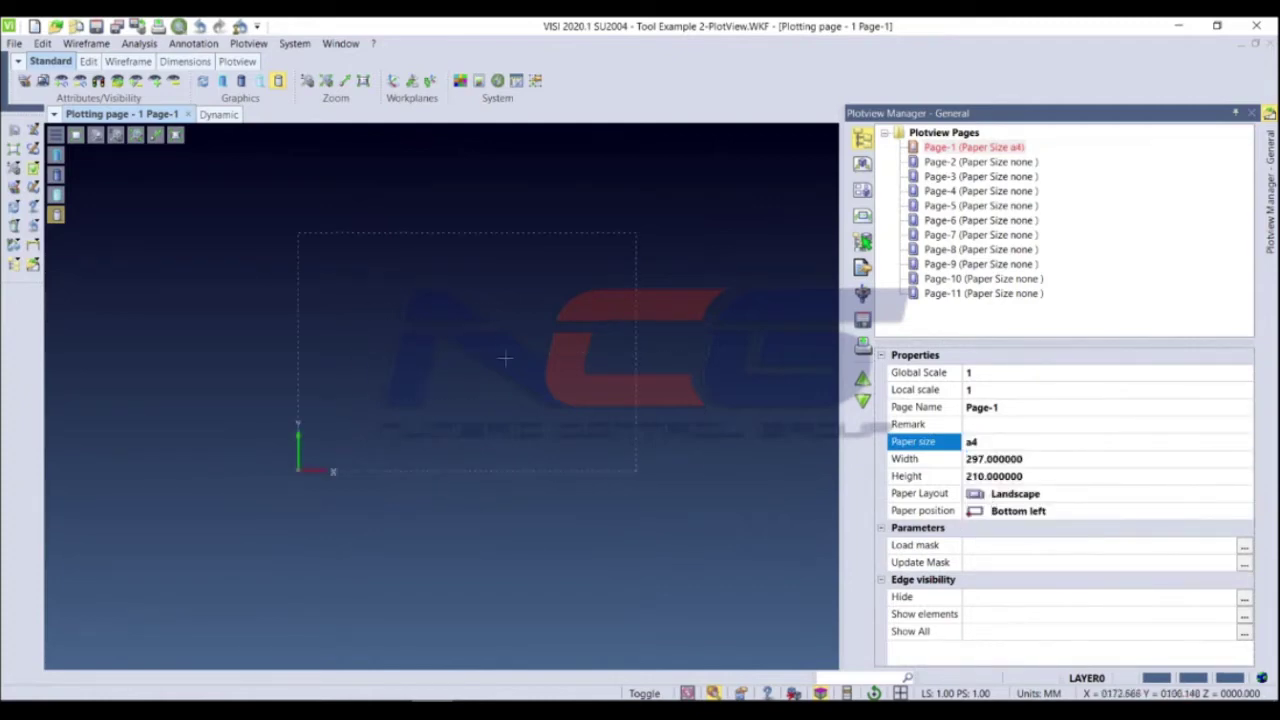
Keep Page-1 in landscape orientation after trying portrait
click(1020, 496)
click(1020, 496)
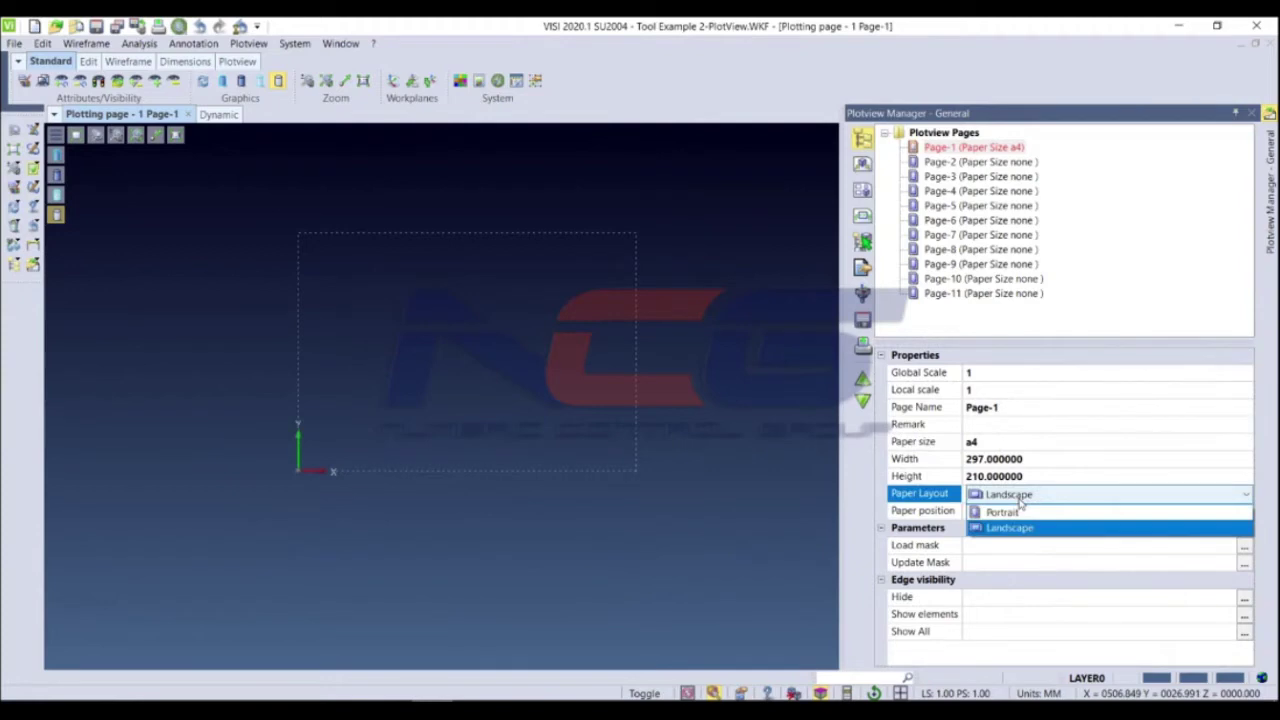
click(1020, 509)
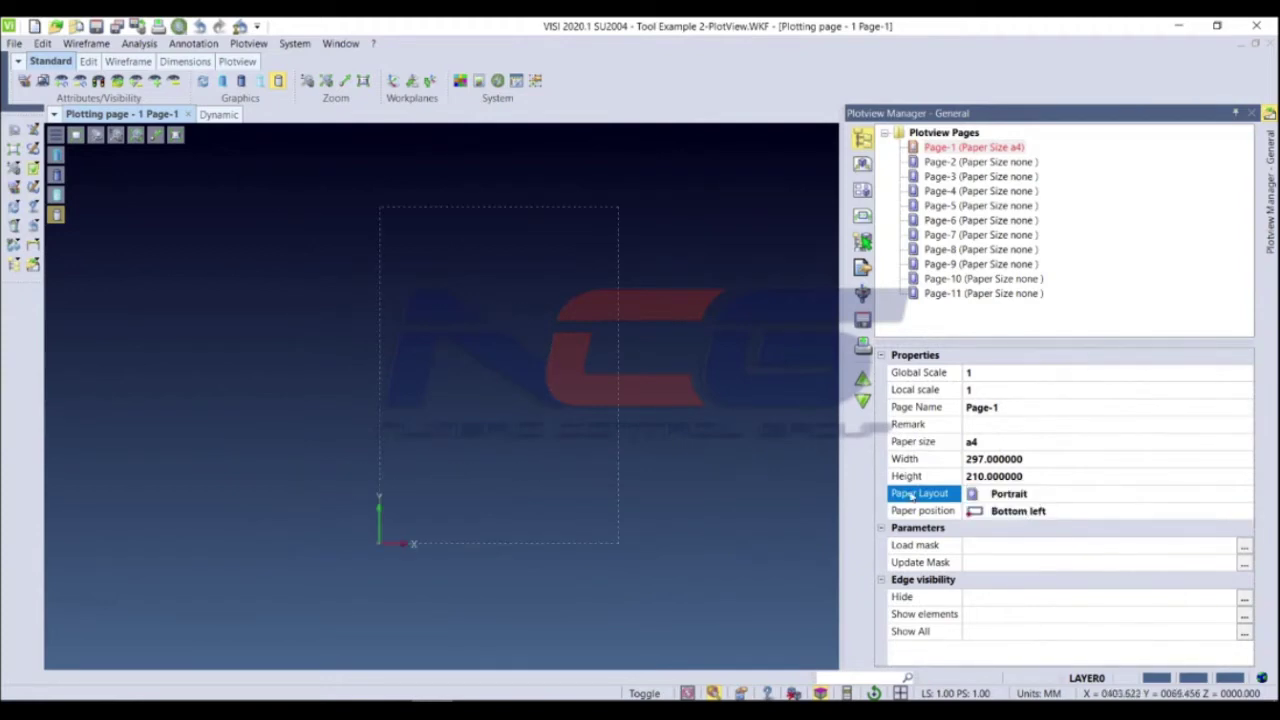
click(1006, 494)
click(1006, 494)
click(1006, 528)
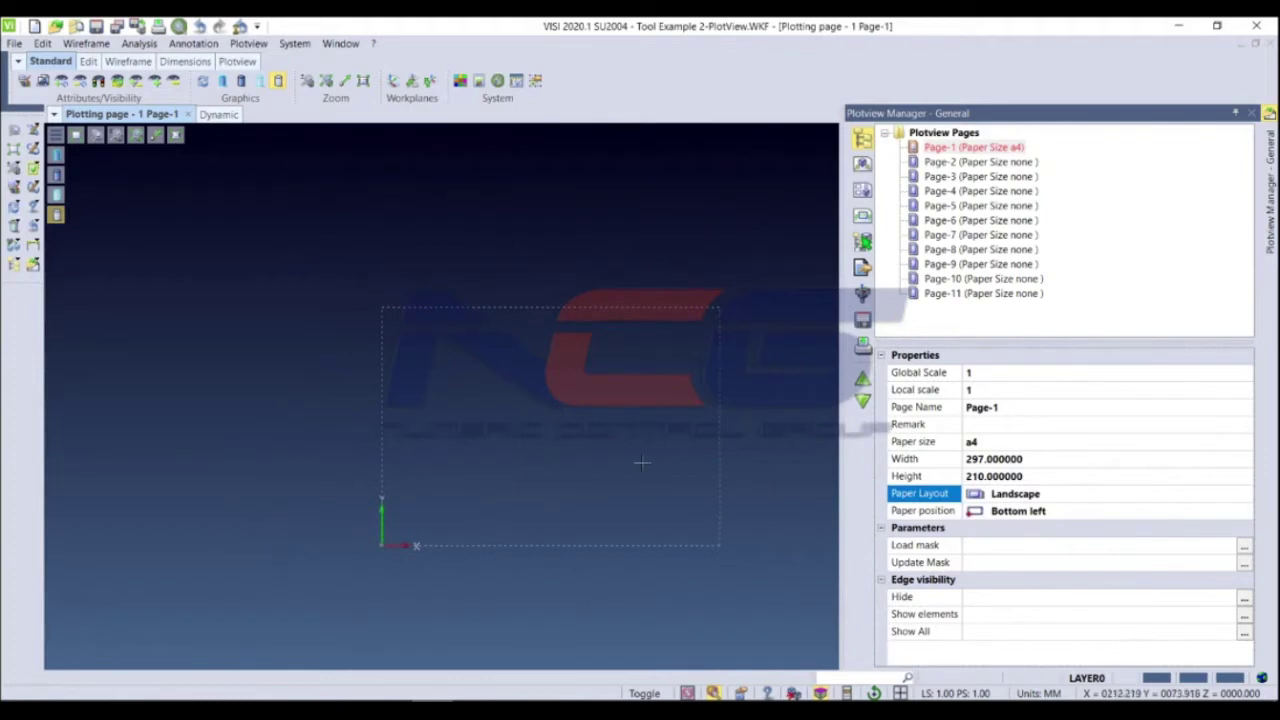
Set Page-1's paper position to bottom left after trying centred on the origin
click(1015, 515)
click(1015, 515)
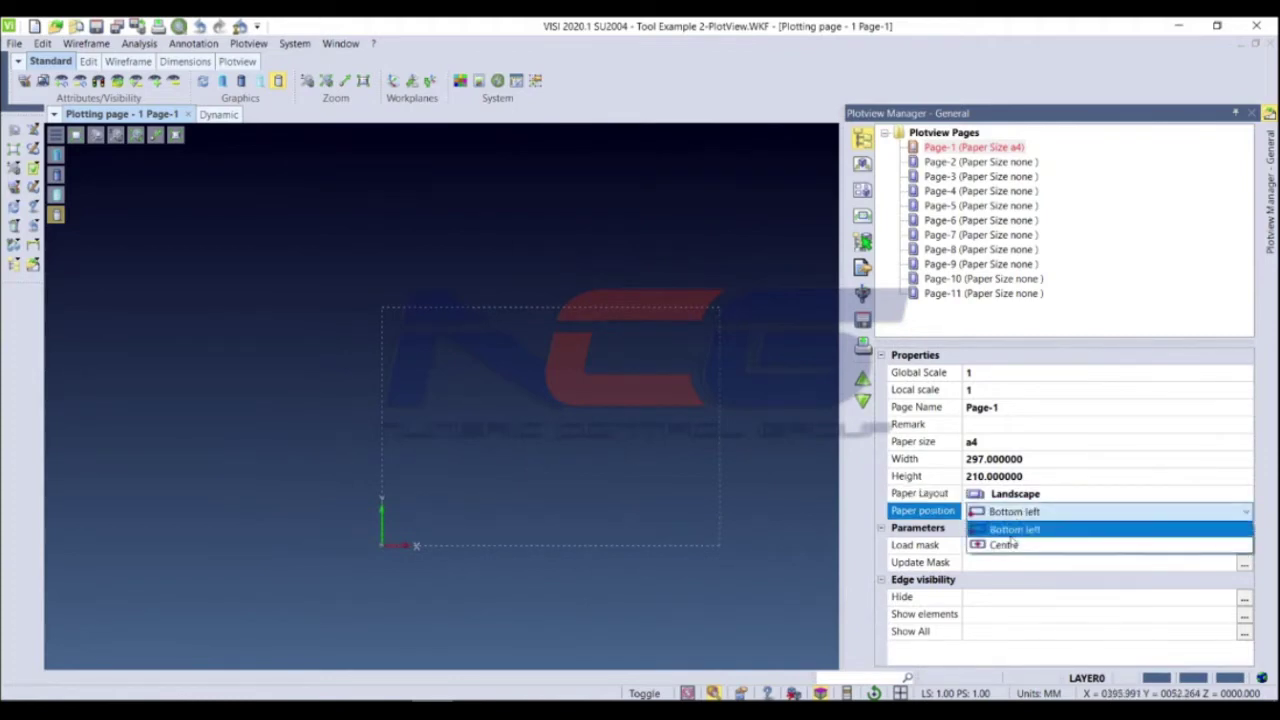
key(Return)
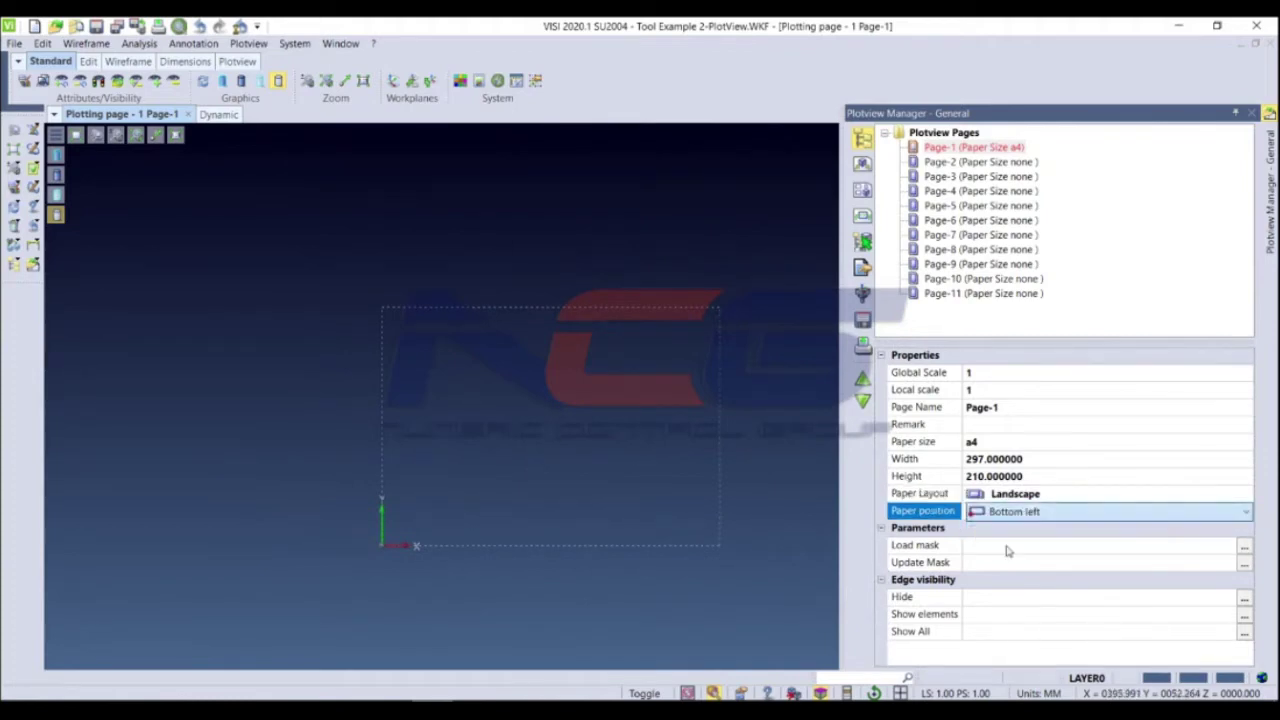
scroll(412, 484, up, 3)
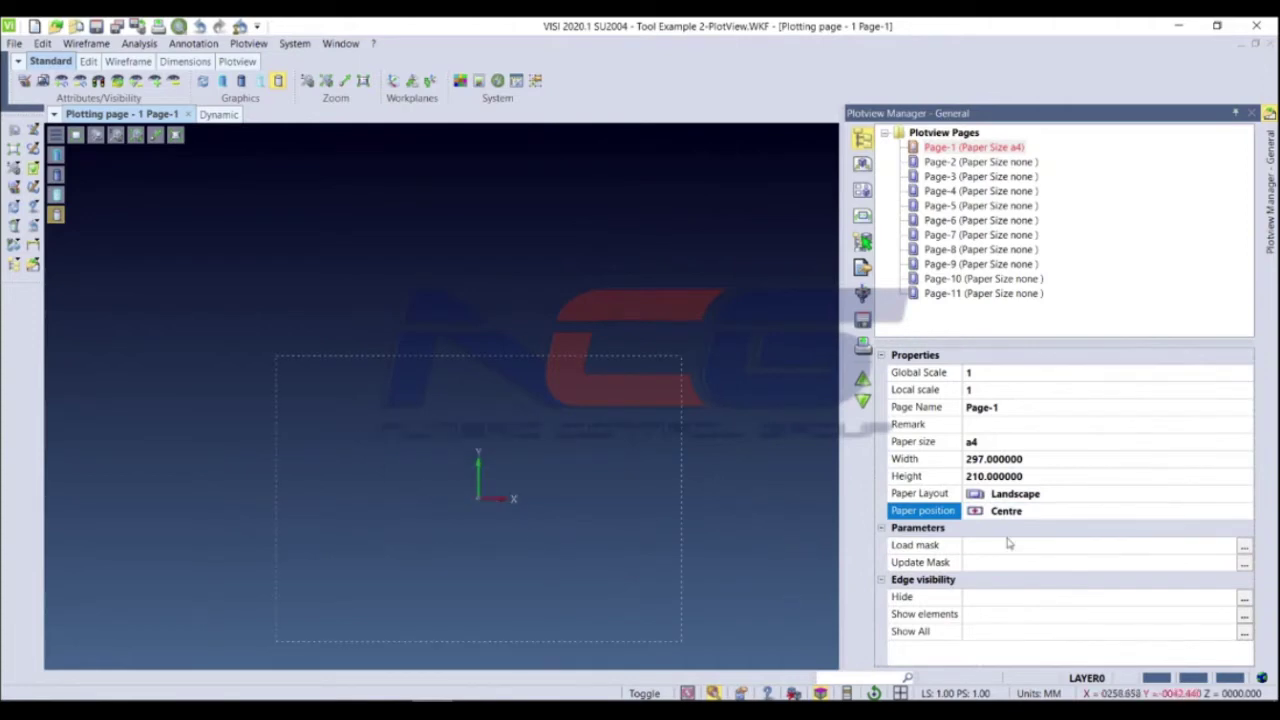
click(970, 515)
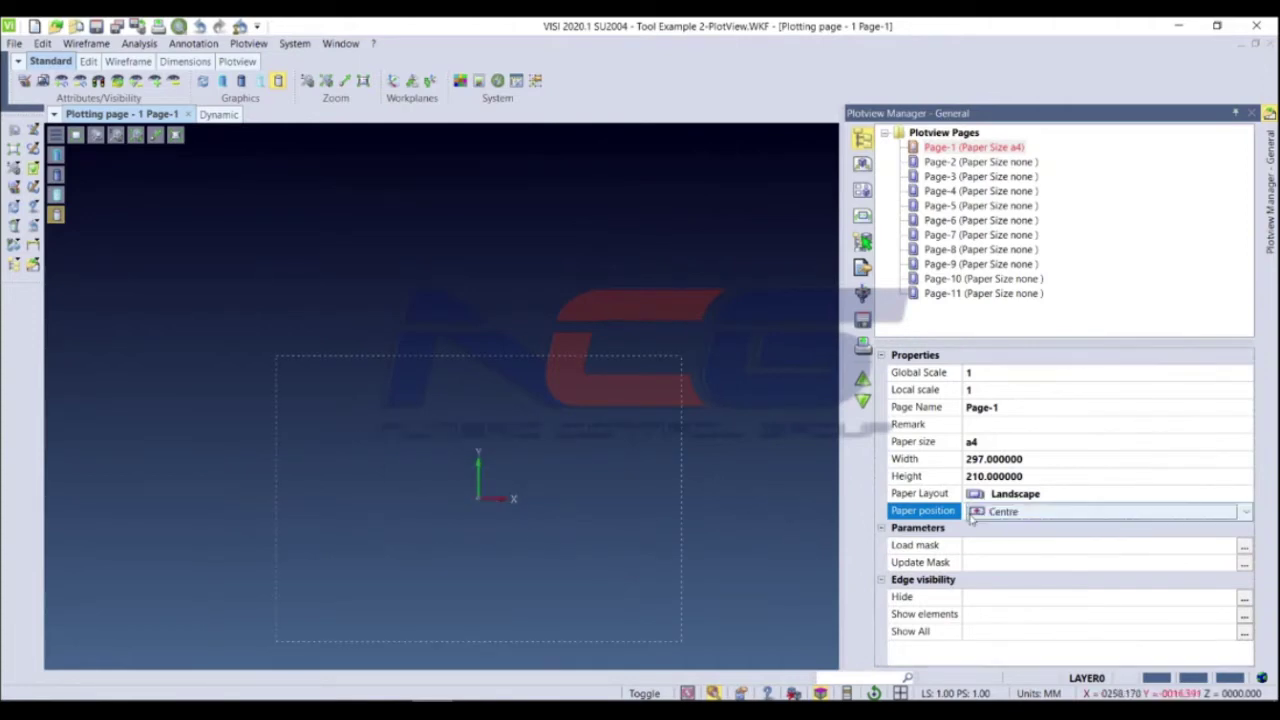
click(988, 535)
key(Down)
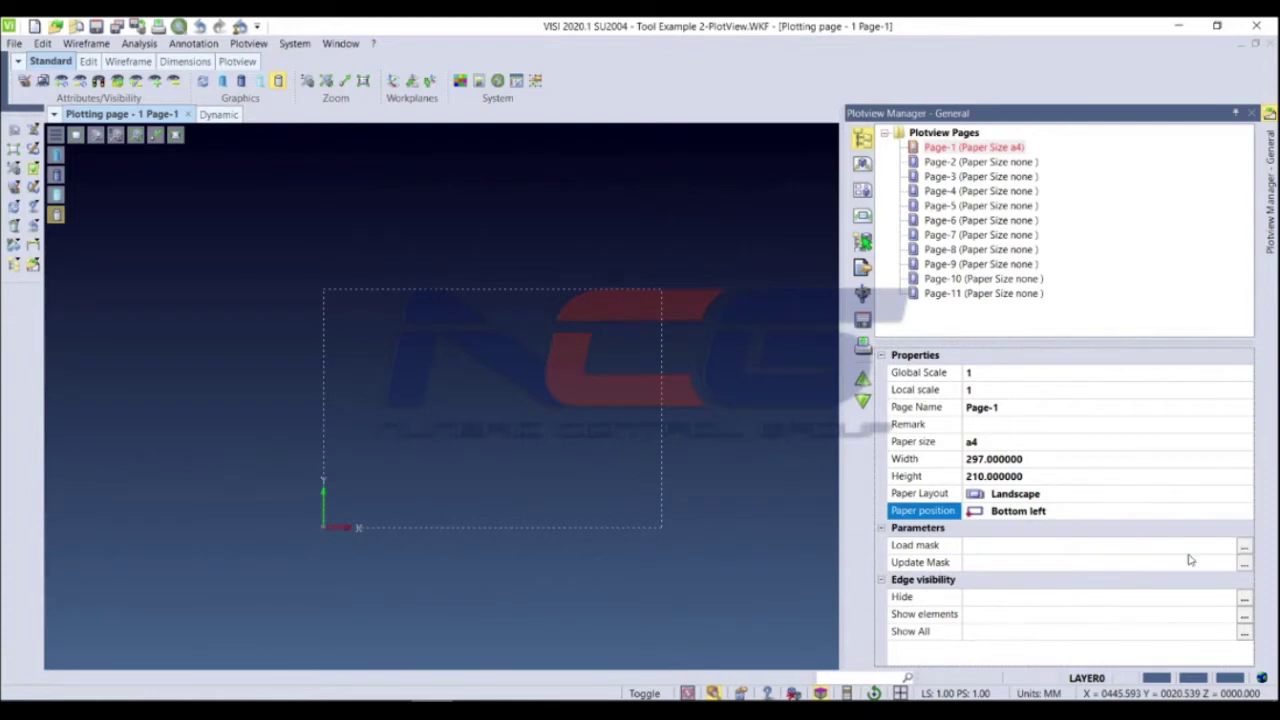
Load the 123.mas mask onto Page-1 and place it at the page origin
click(1245, 549)
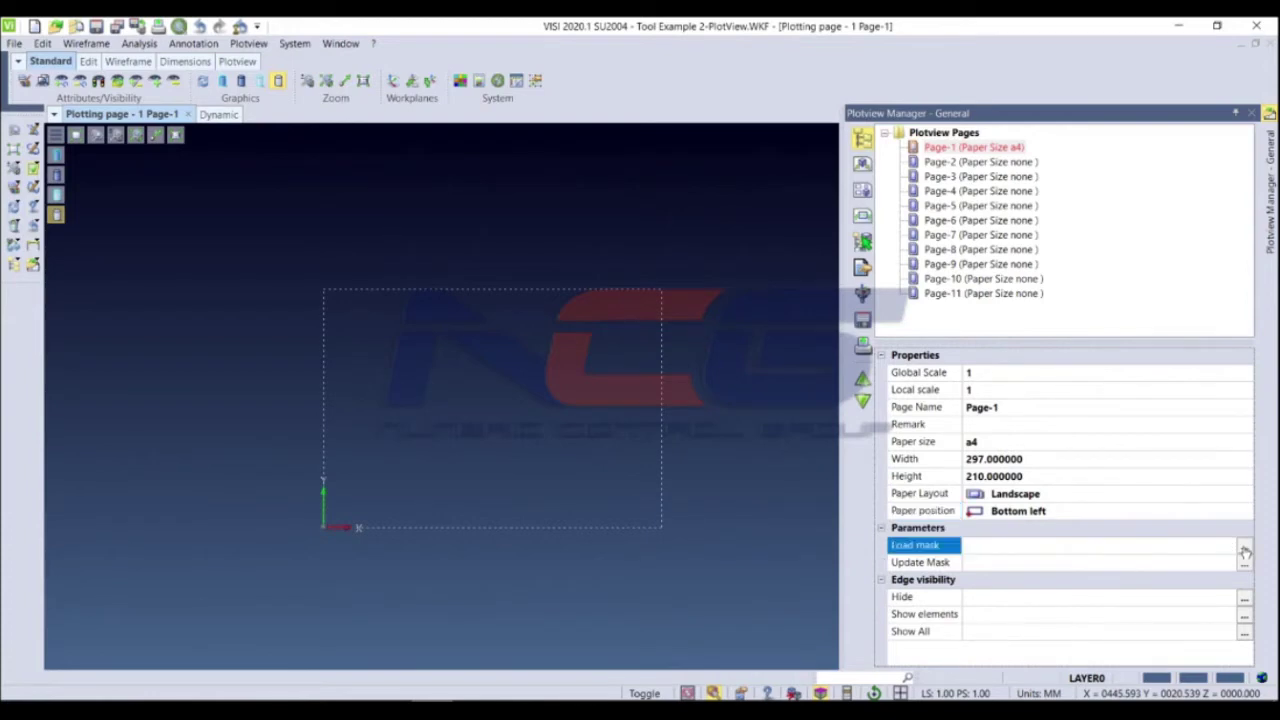
click(1245, 551)
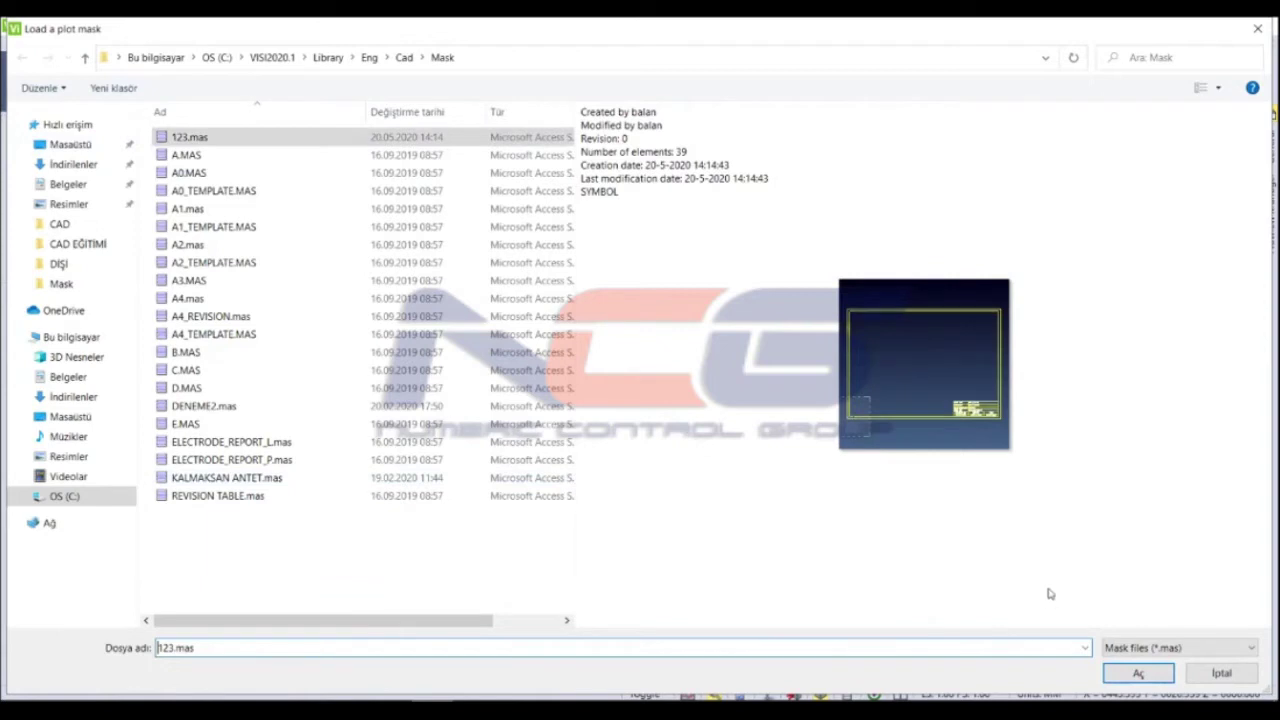
click(1122, 675)
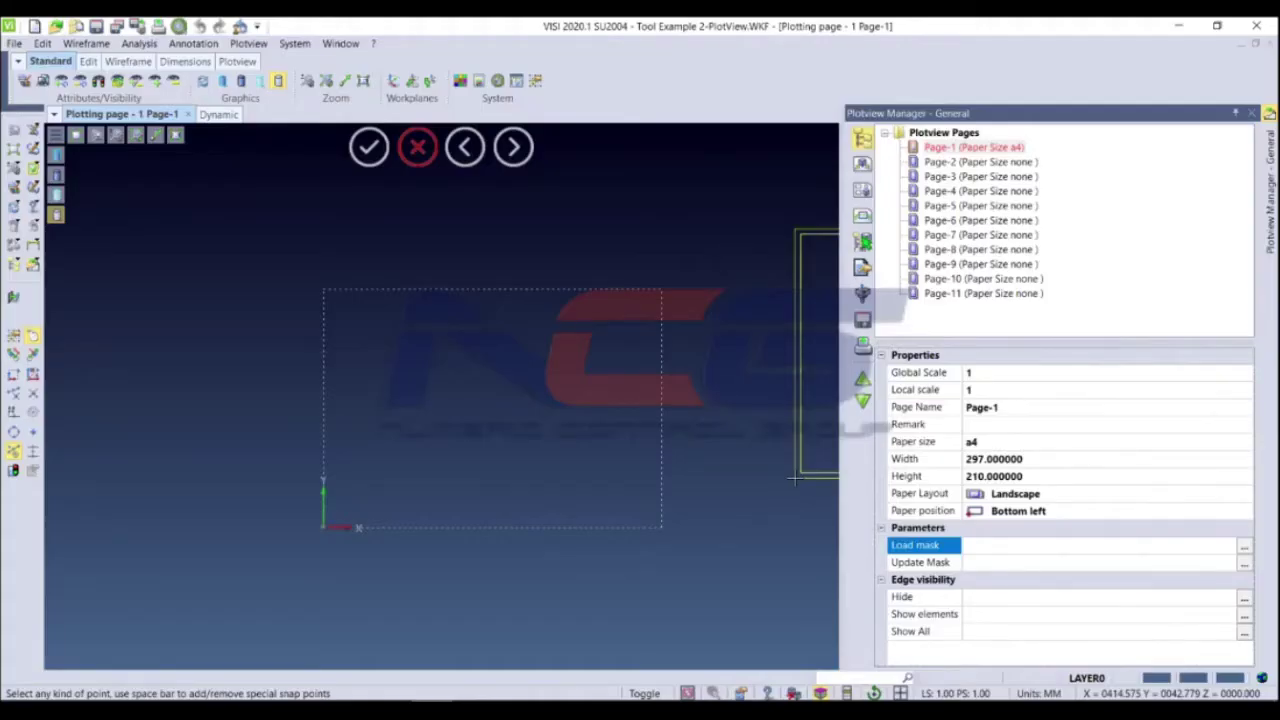
click(323, 527)
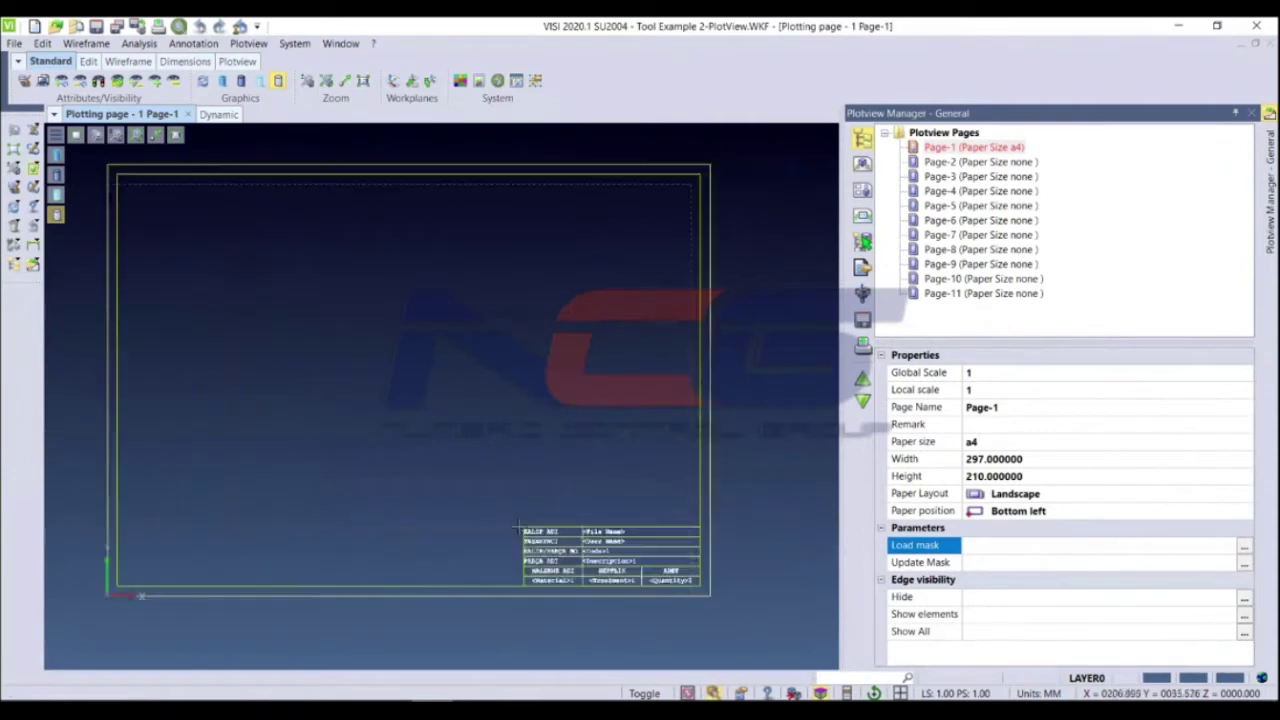
Update Page-1's mask by picking its title block and frame so they fit the a4 border
scroll(614, 551, up, 2)
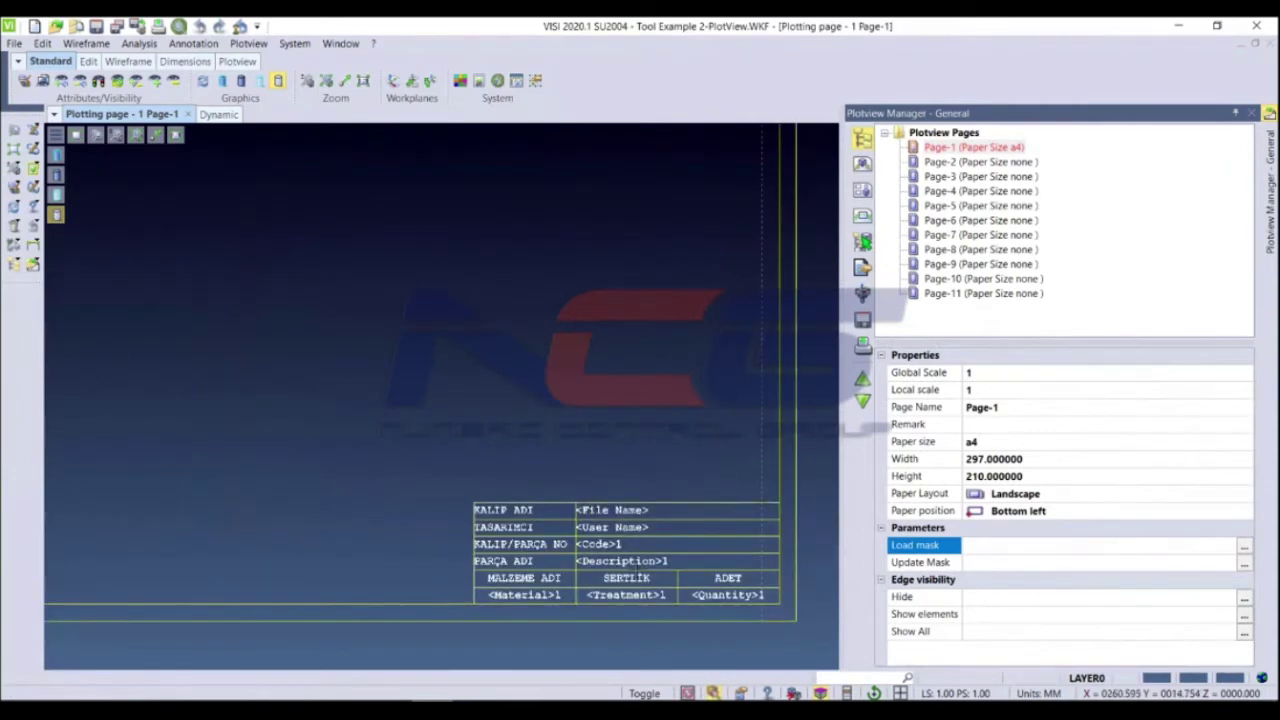
scroll(570, 476, down, 3)
scroll(570, 476, down, 2)
scroll(486, 443, up, 1)
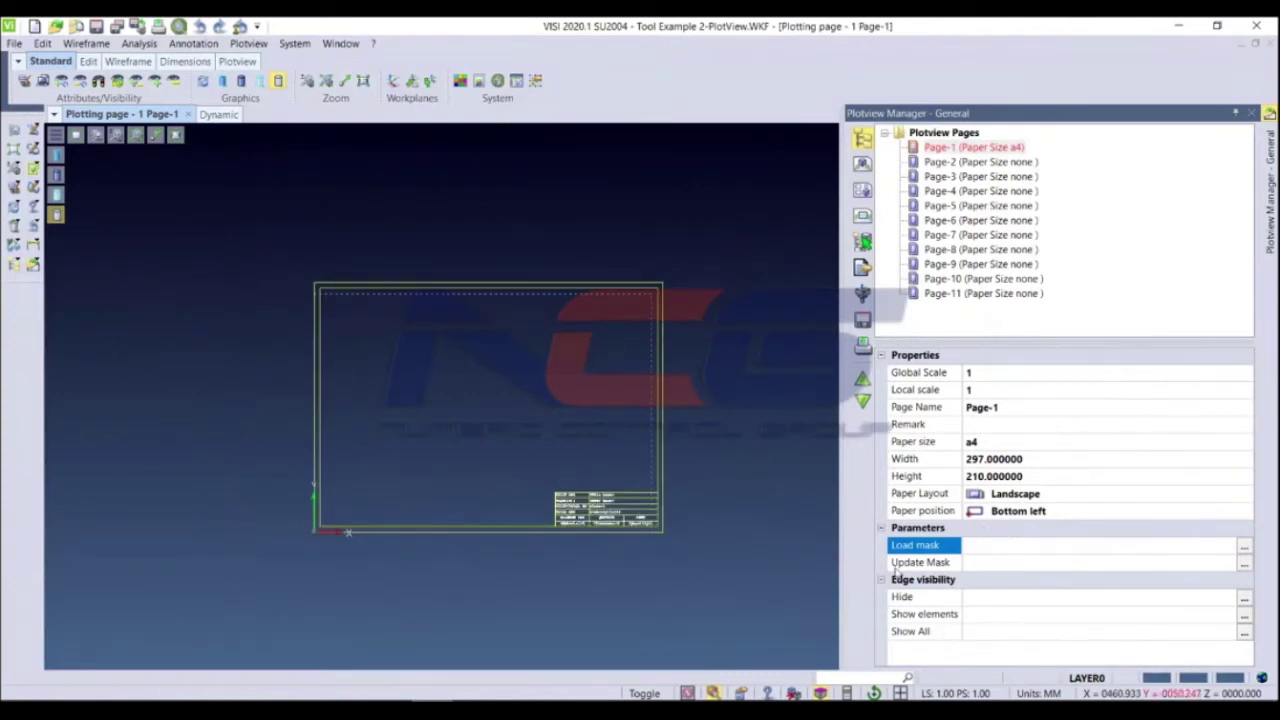
scroll(570, 505, up, 3)
scroll(538, 514, down, 2)
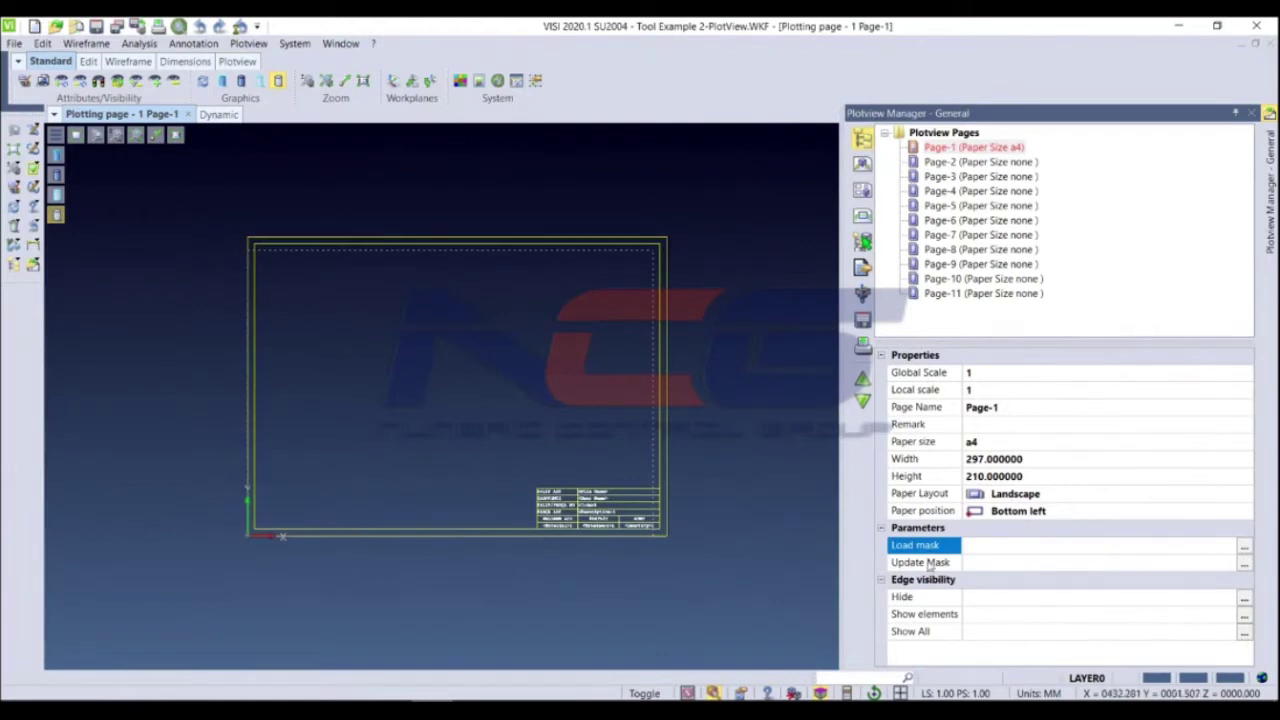
click(928, 562)
scroll(540, 510, up, 3)
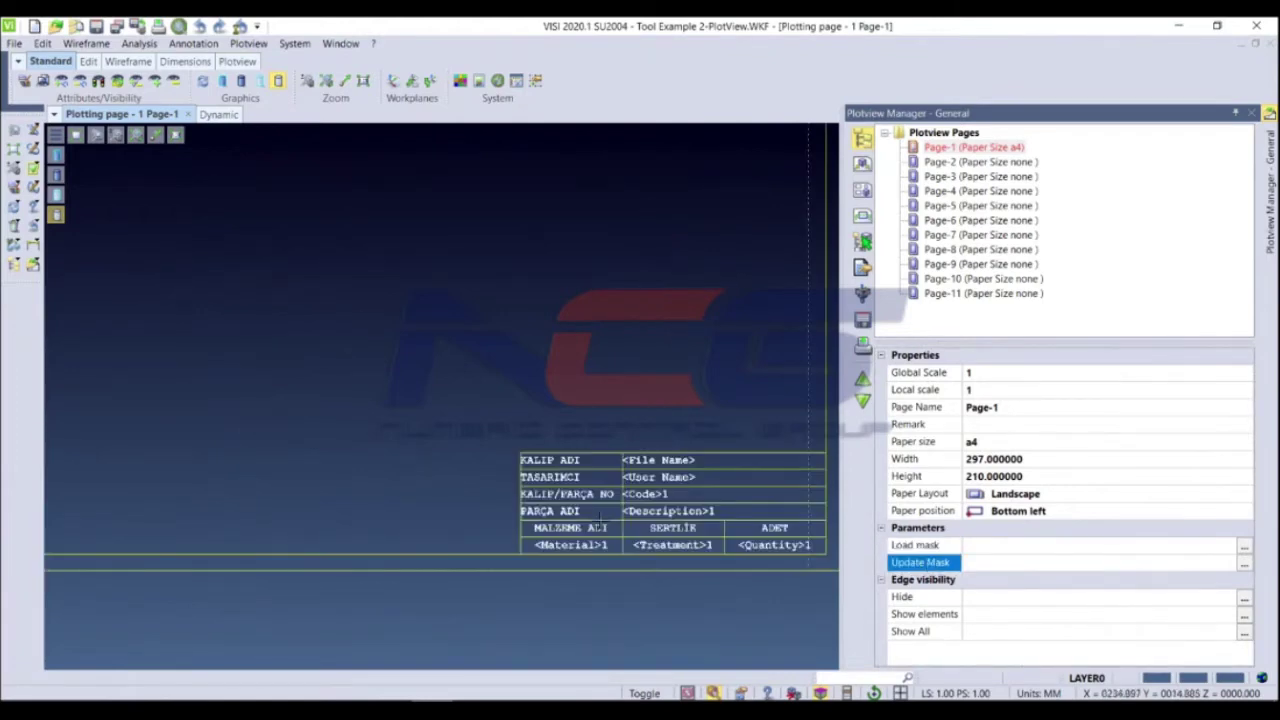
scroll(599, 517, down, 3)
scroll(560, 510, up, 3)
scroll(515, 506, down, 3)
scroll(649, 446, up, 3)
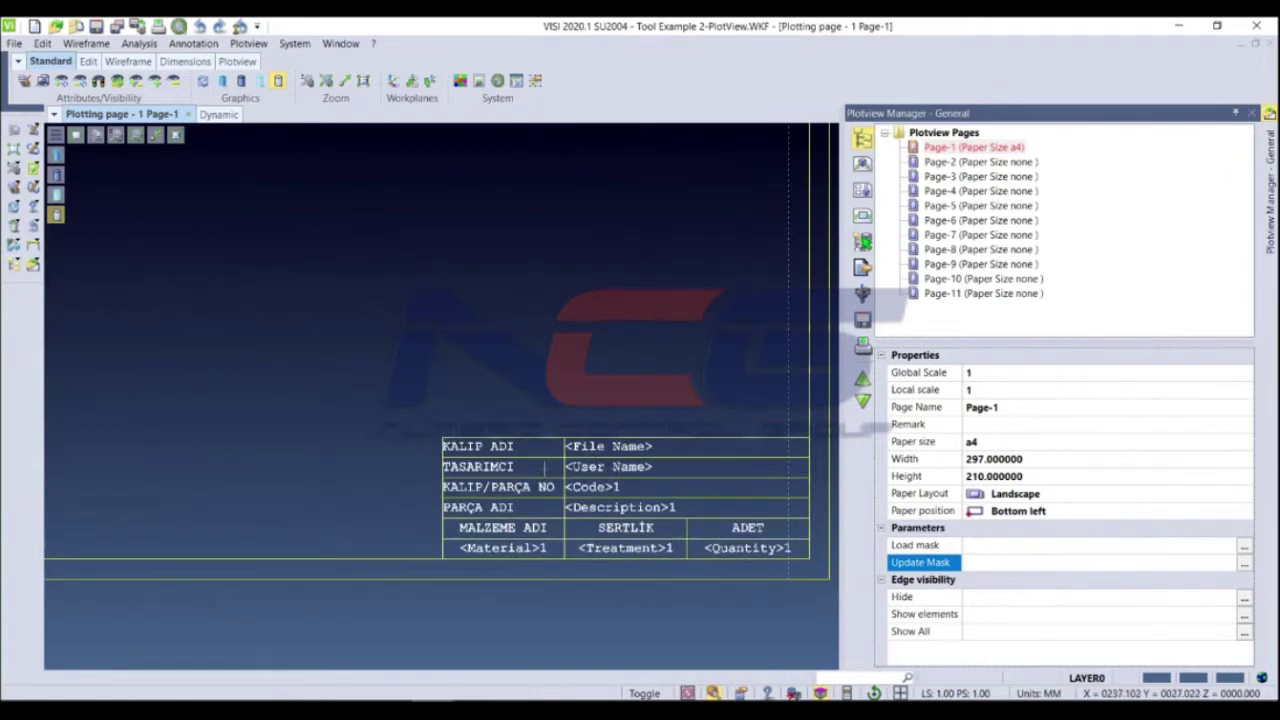
click(560, 490)
right_click(536, 482)
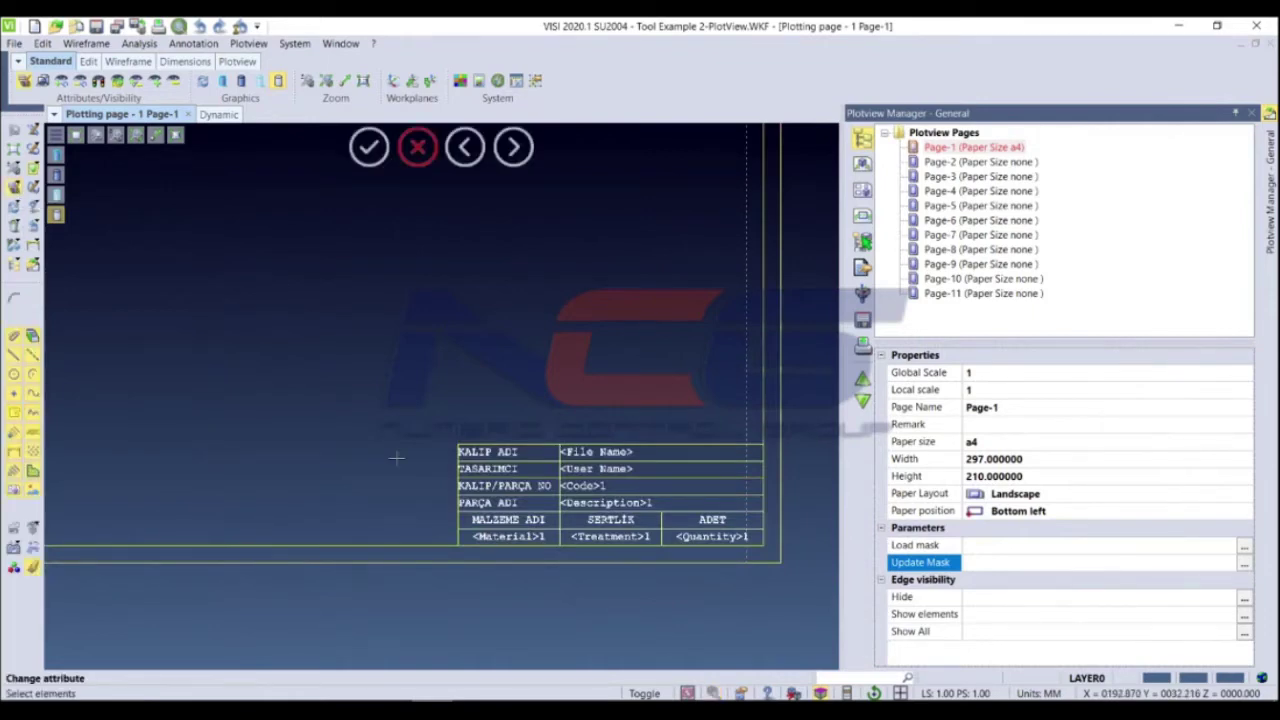
scroll(414, 450, down, 2)
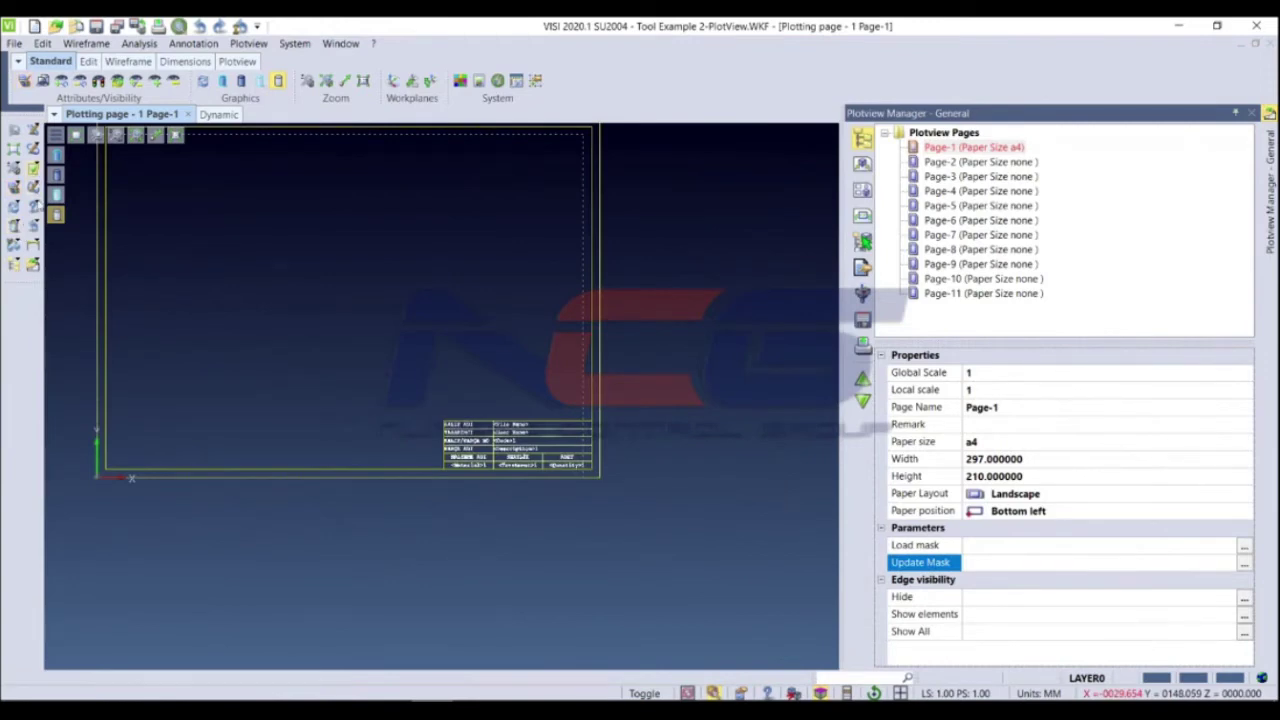
Switch to the Dynamic 3D model view and inspect the Cavity plate's attributes
click(218, 116)
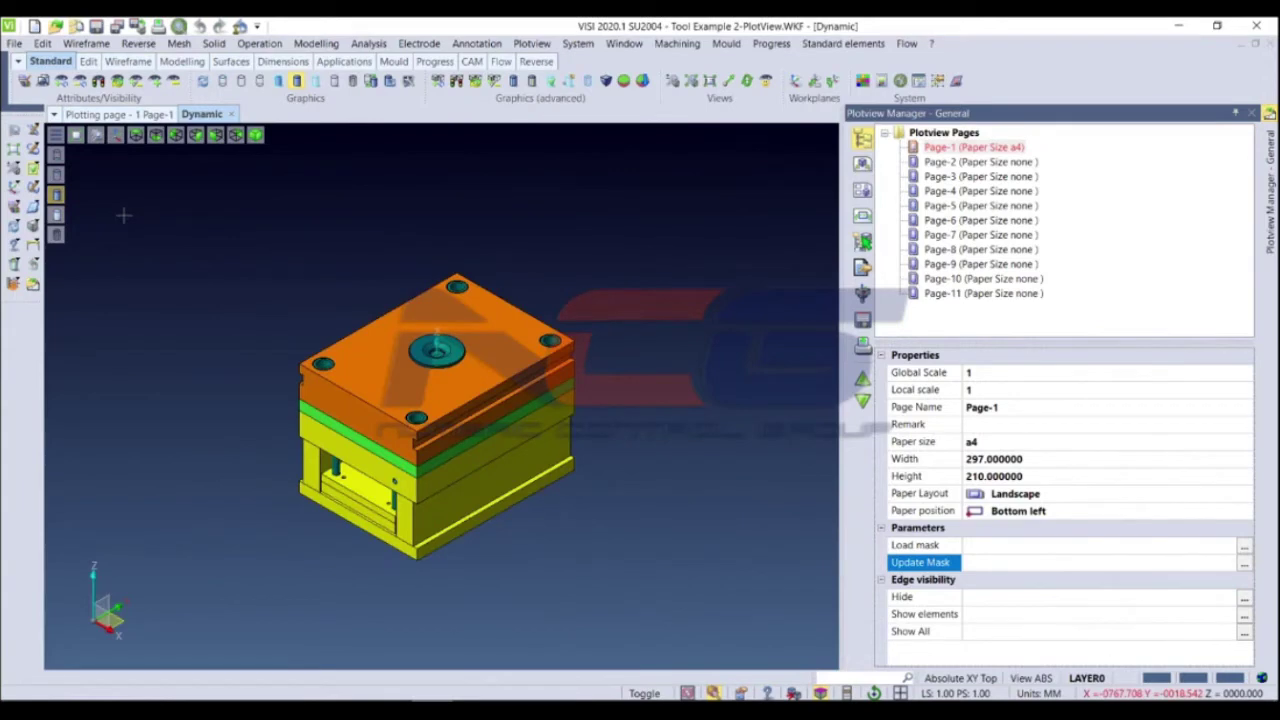
scroll(300, 330, up, 1)
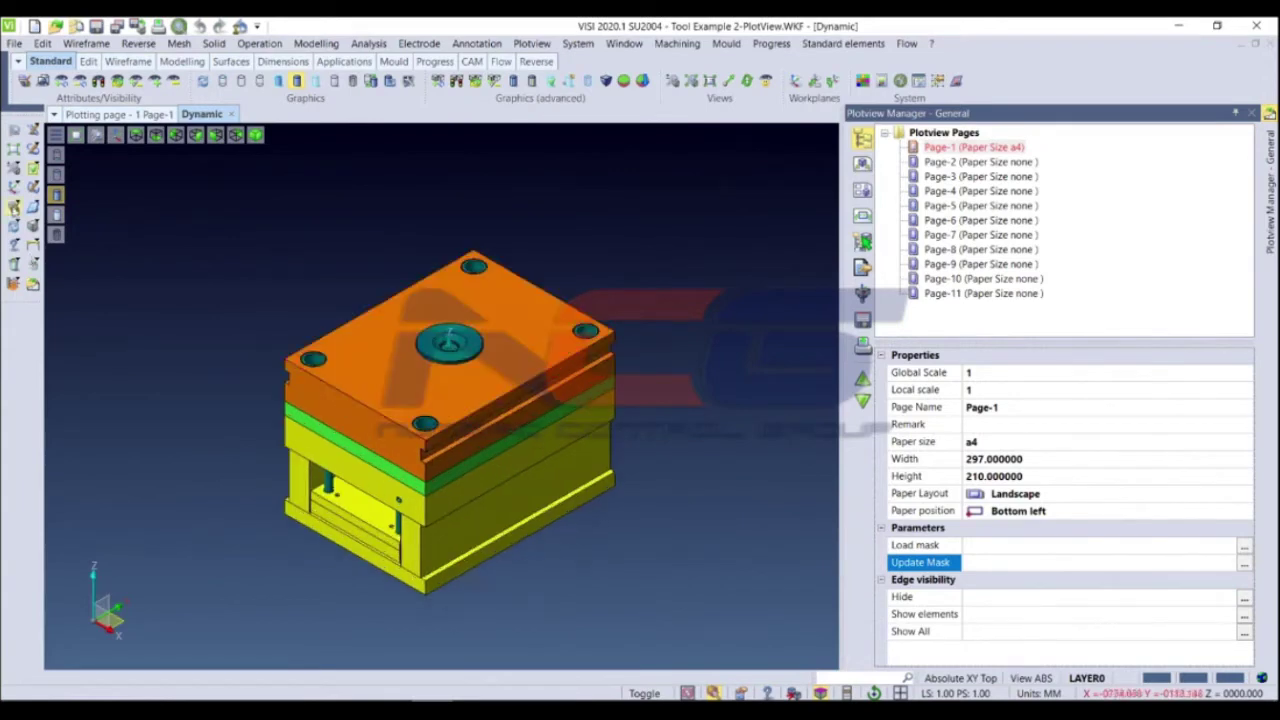
click(310, 330)
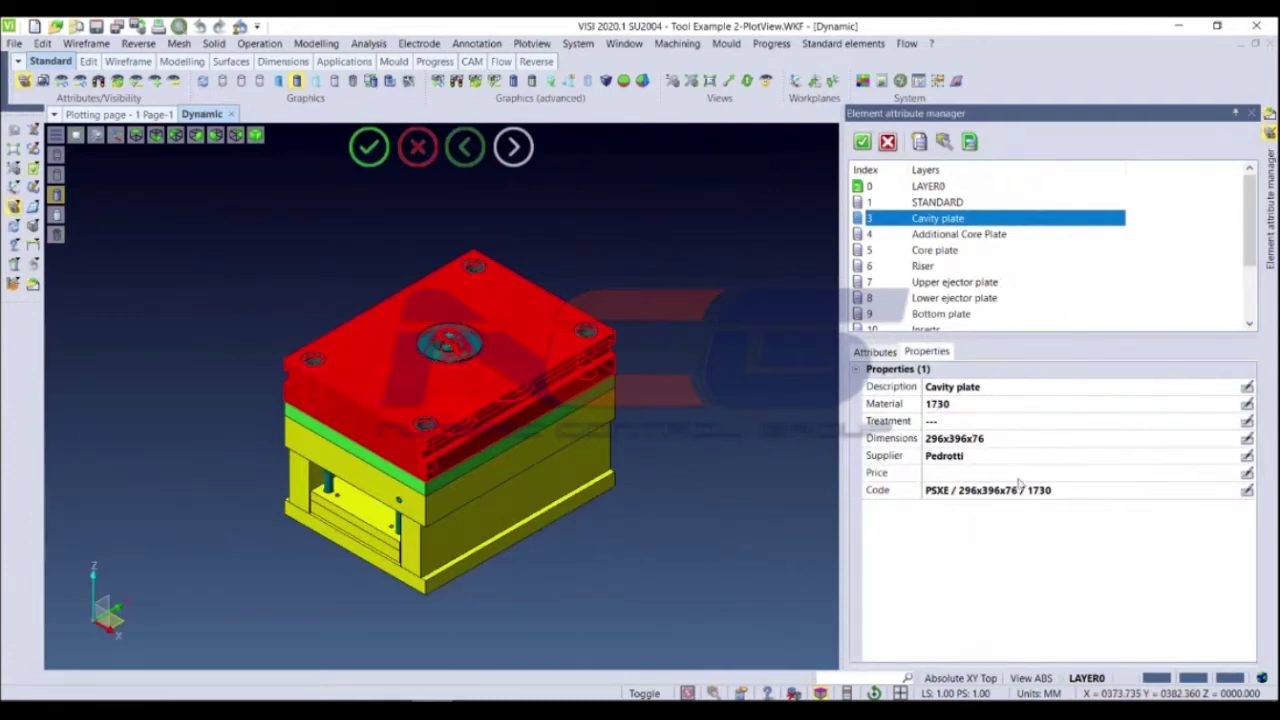
click(888, 143)
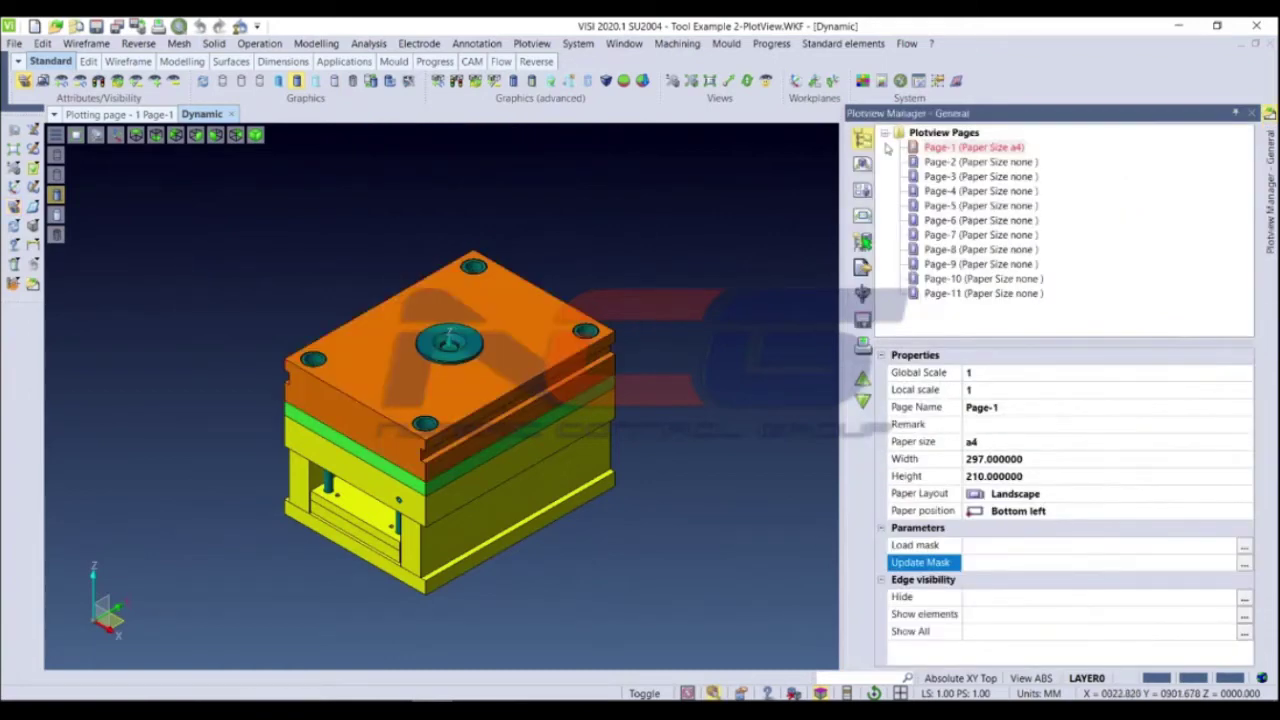
Return to Page-1's plotting page after glancing at Page-2, and show the view creation workplanes
click(120, 114)
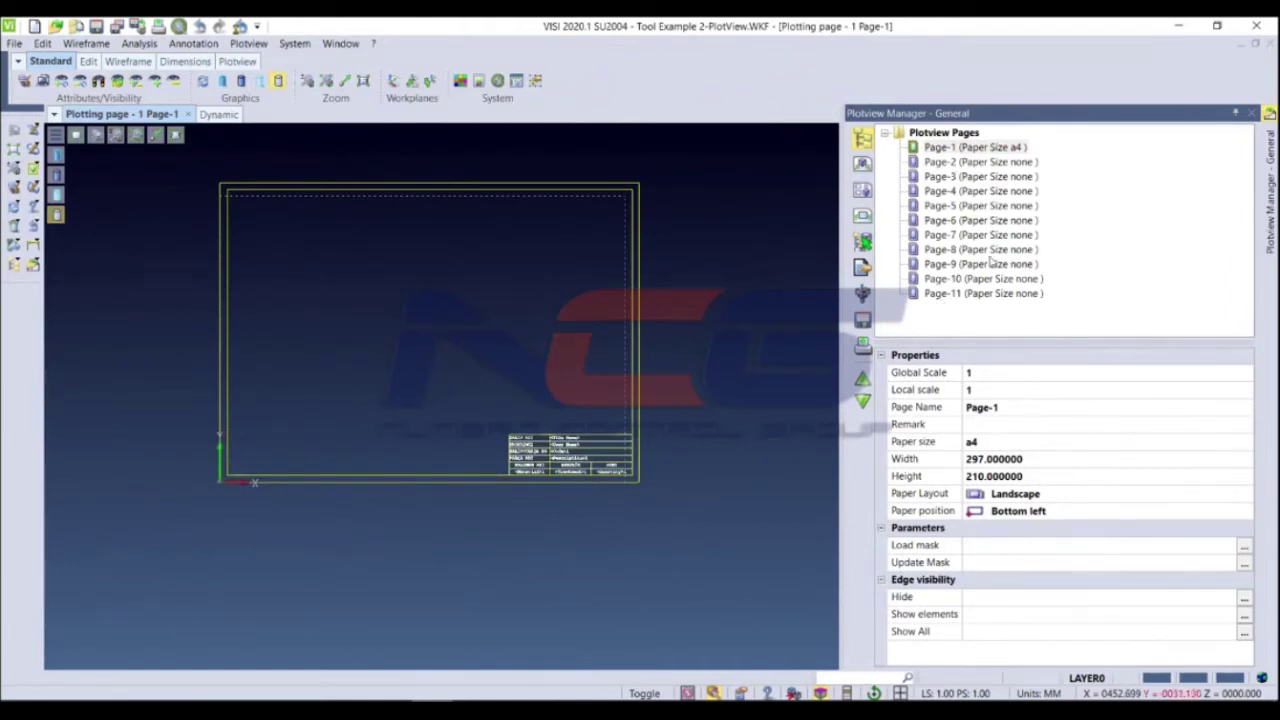
click(997, 205)
click(995, 293)
click(968, 161)
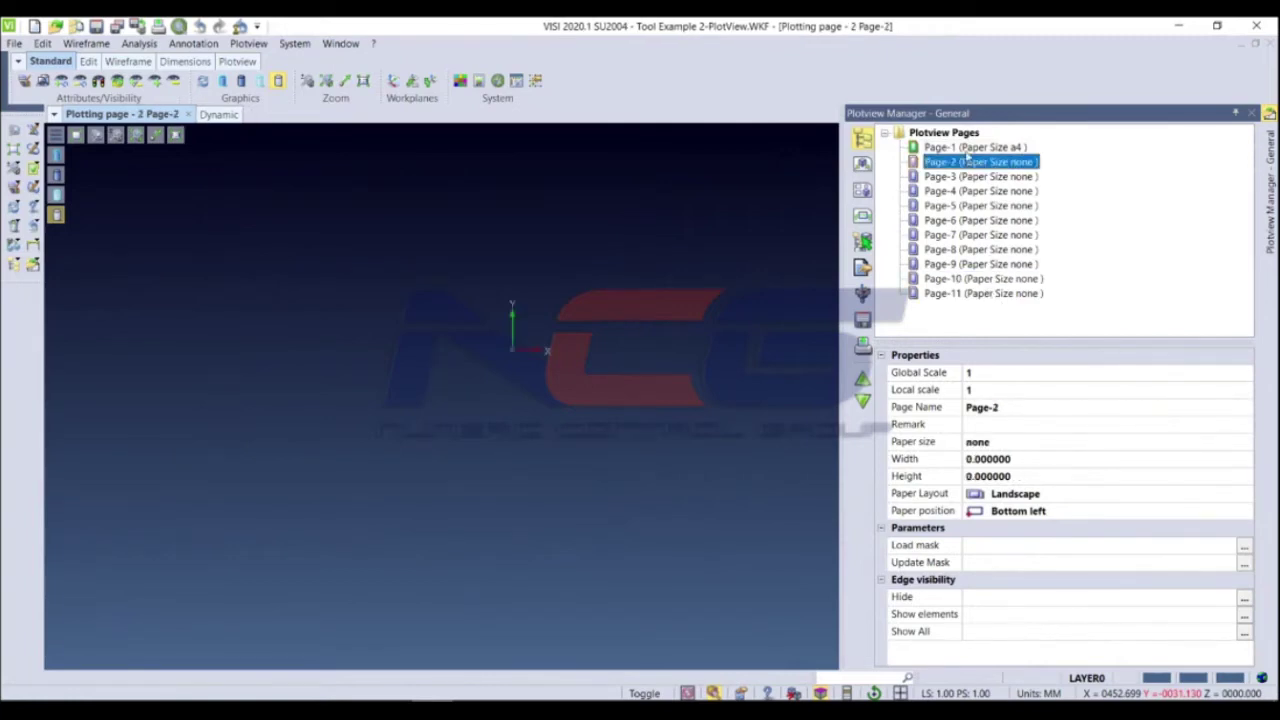
click(970, 147)
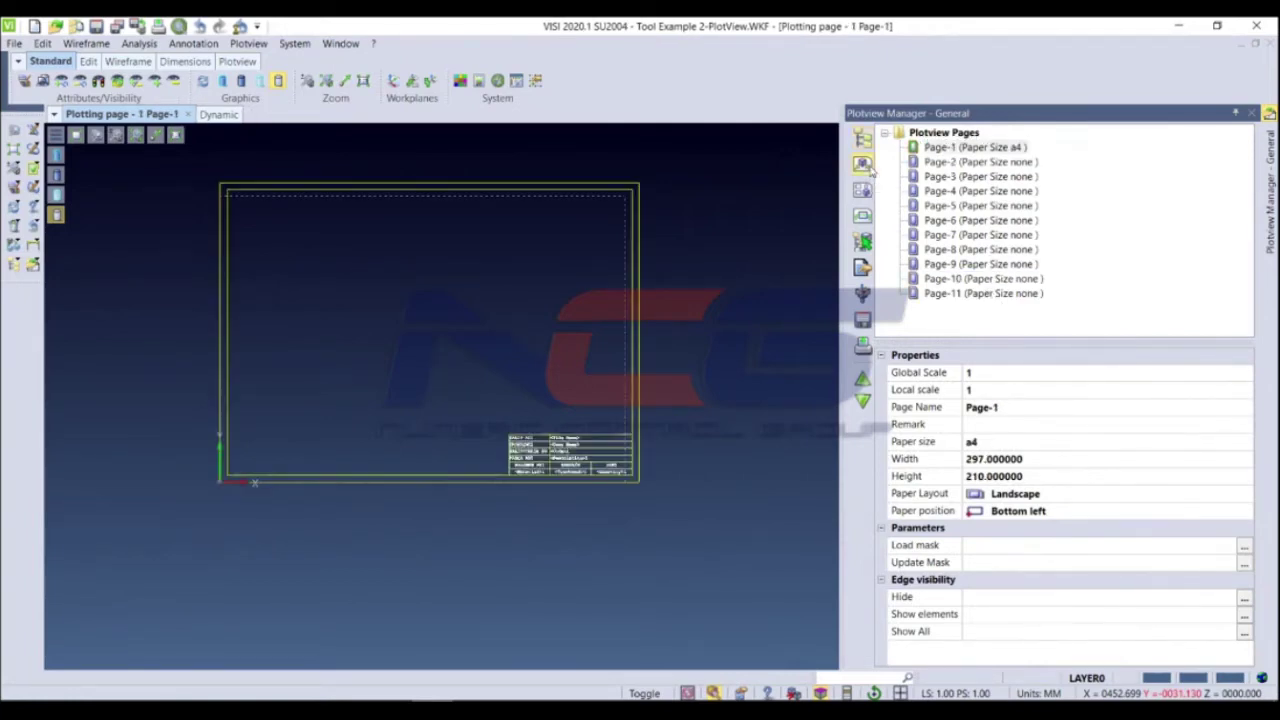
click(863, 164)
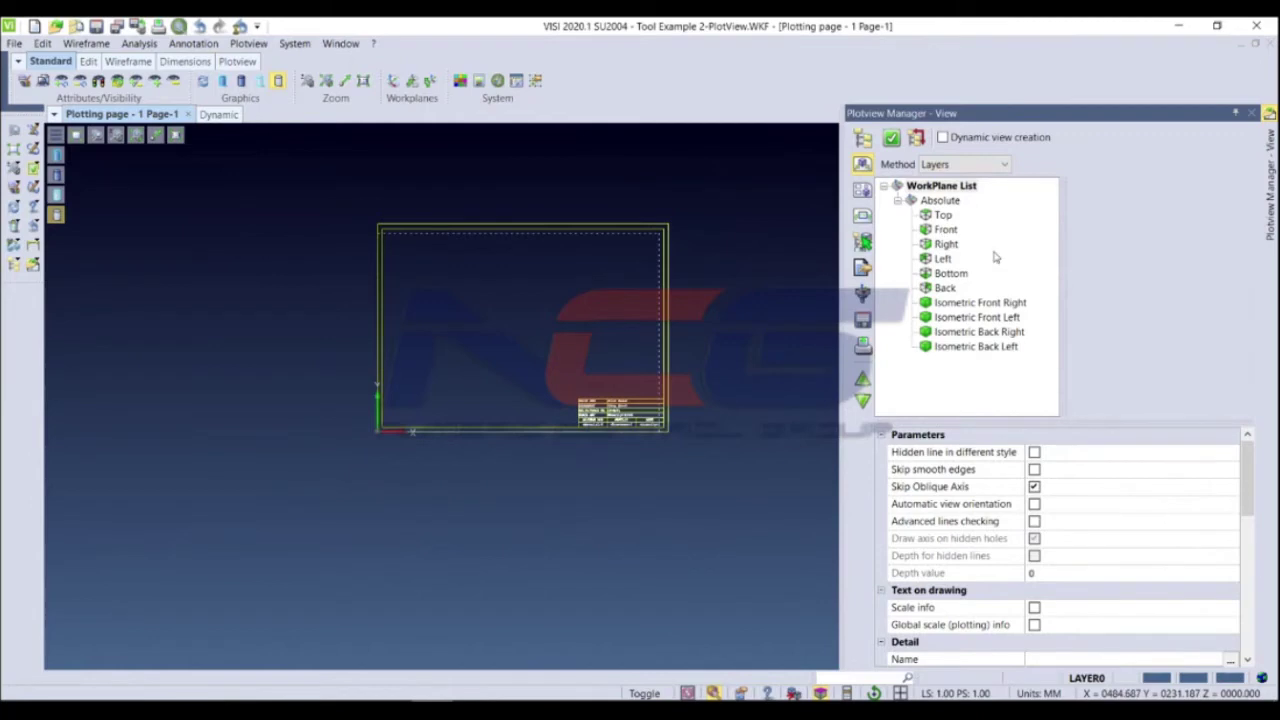
Preview the mould in the Top, Front, Right, Left, Bottom and Back workplanes
click(950, 217)
click(950, 230)
click(954, 245)
click(950, 259)
click(952, 273)
click(946, 288)
Step through the isometric previews, ending on Isometric Back Right
key(Down)
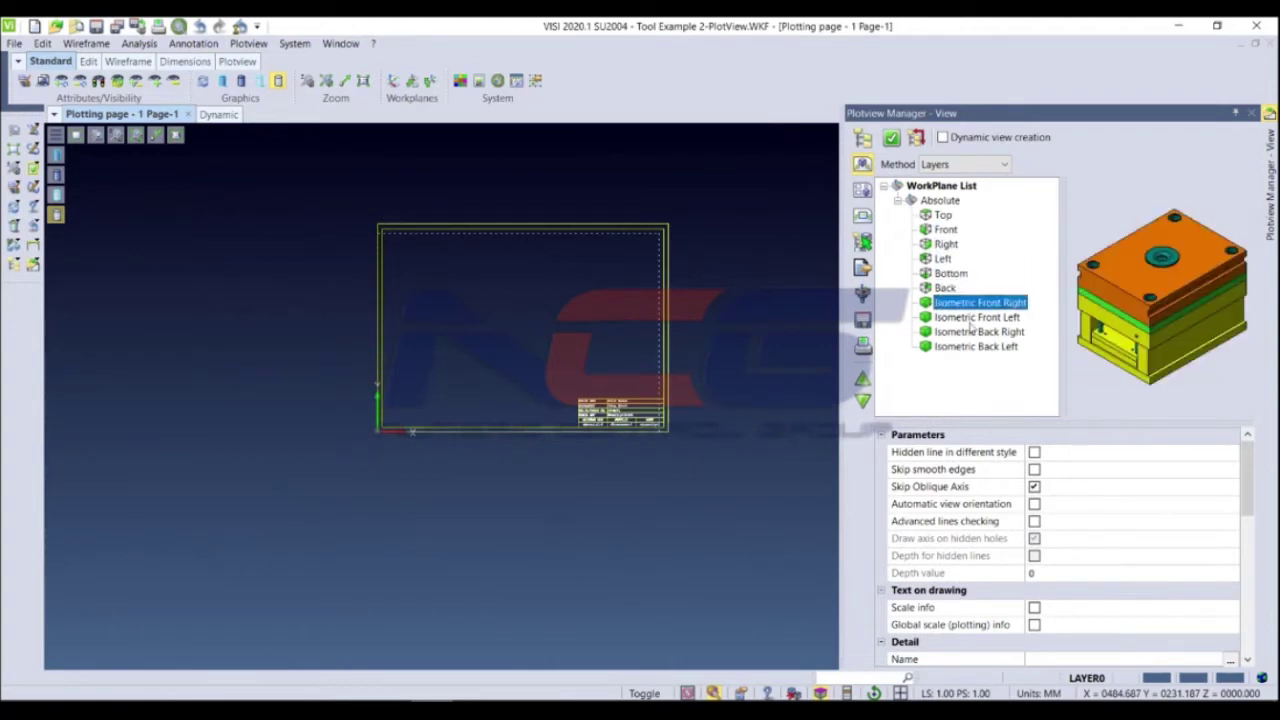
key(Down)
key(Down)
key(Down)
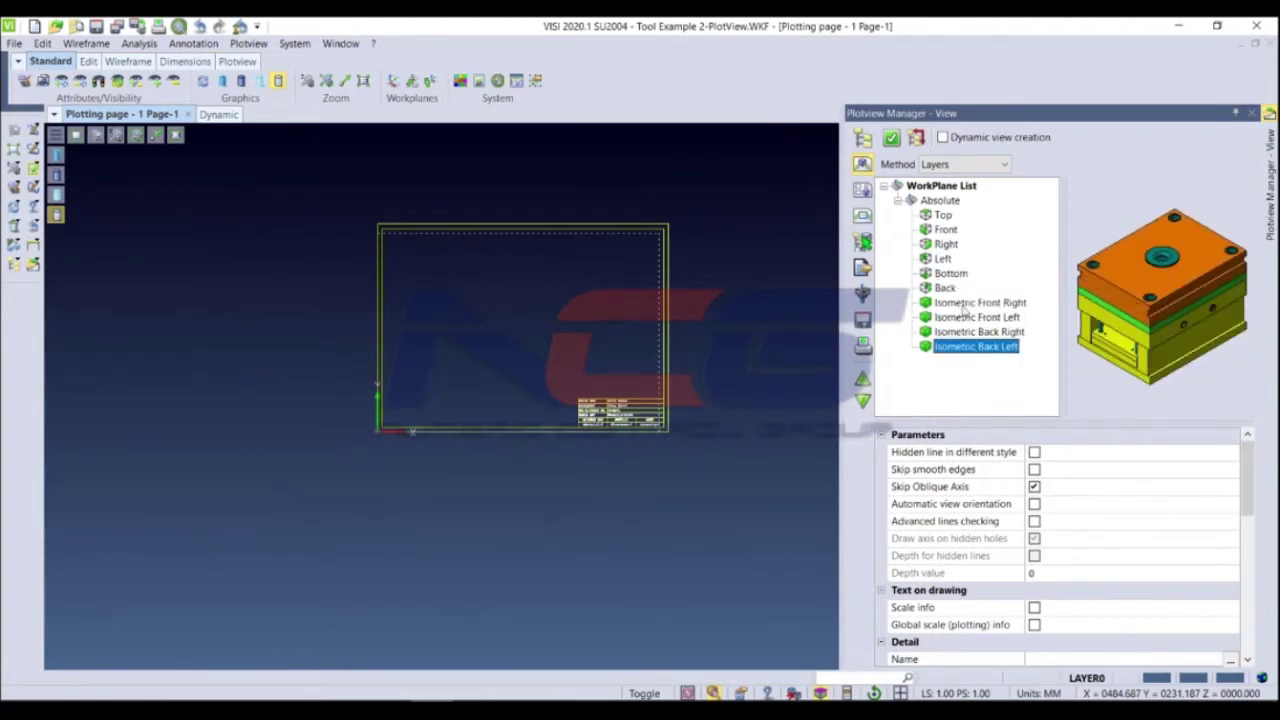
click(963, 305)
click(966, 318)
click(966, 331)
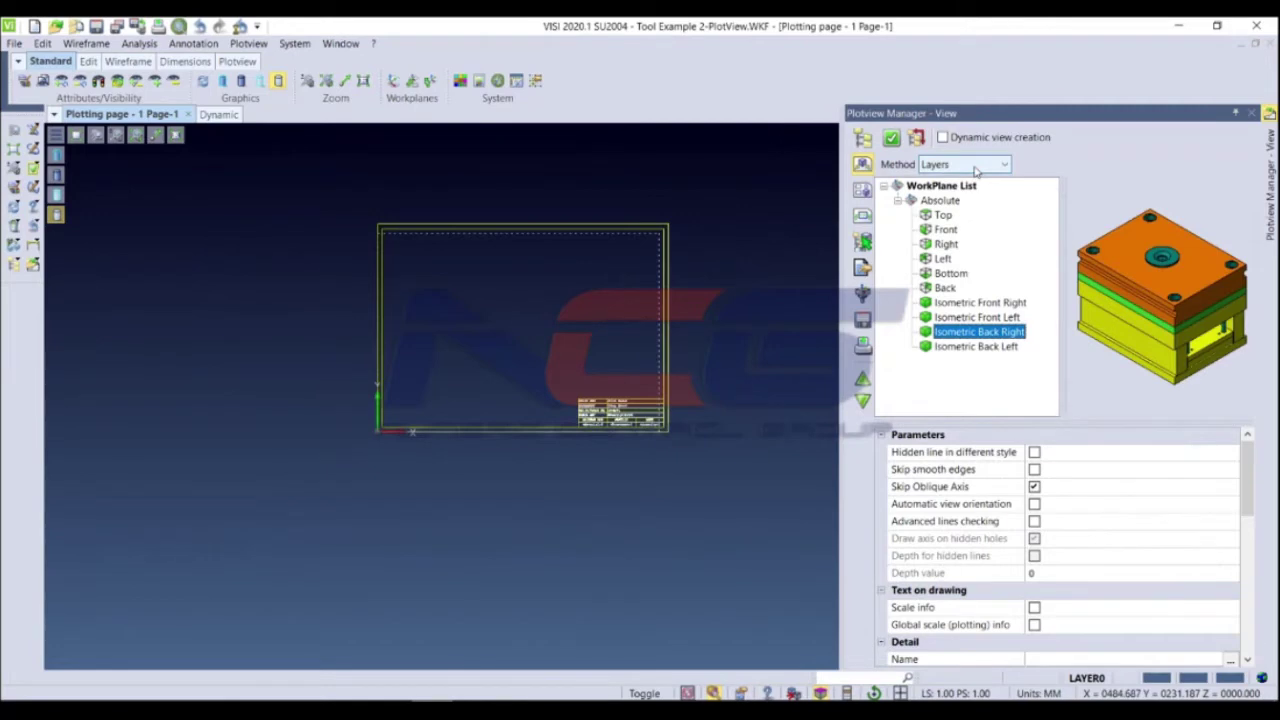
Check the 3D mould model, then return to the plotting page
click(220, 114)
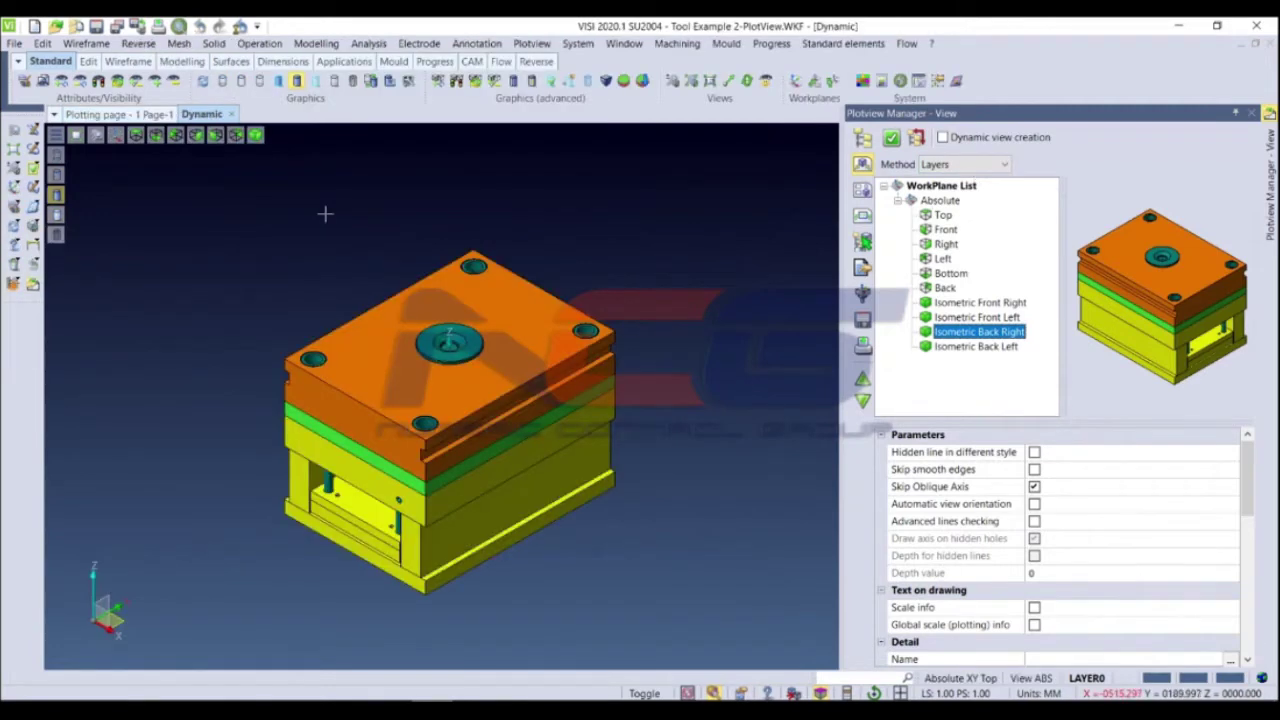
click(325, 213)
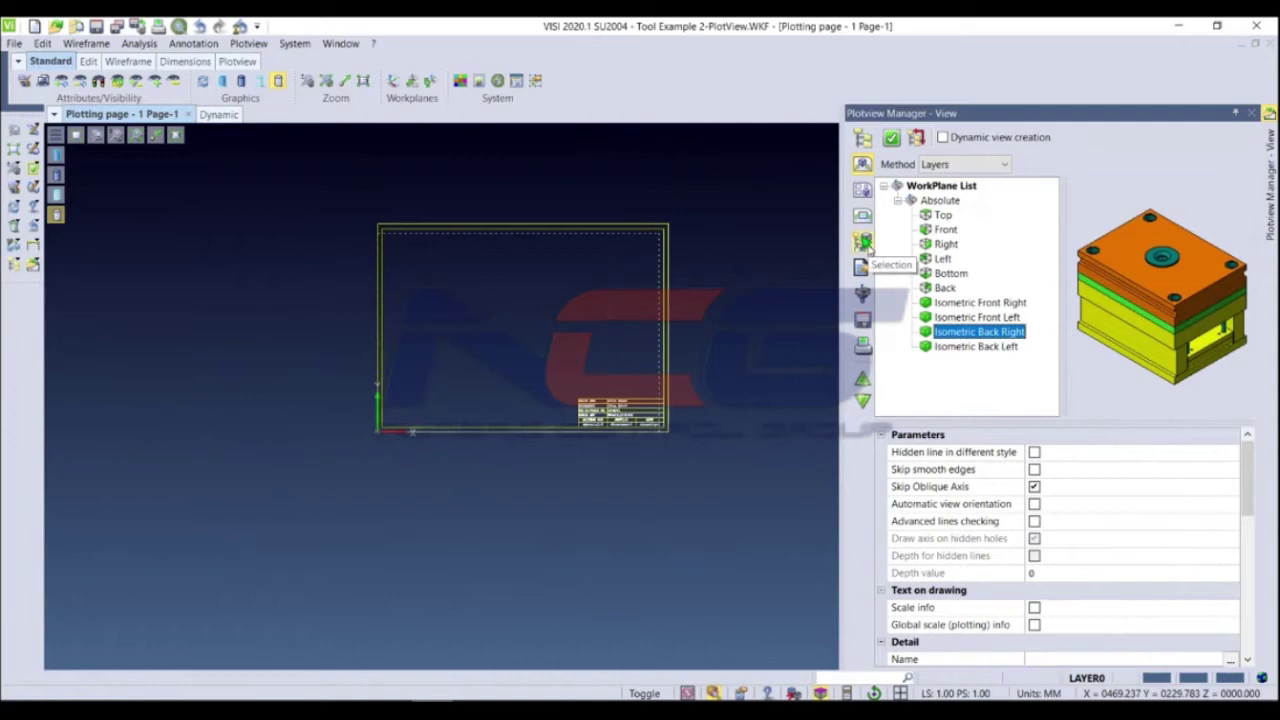
click(865, 243)
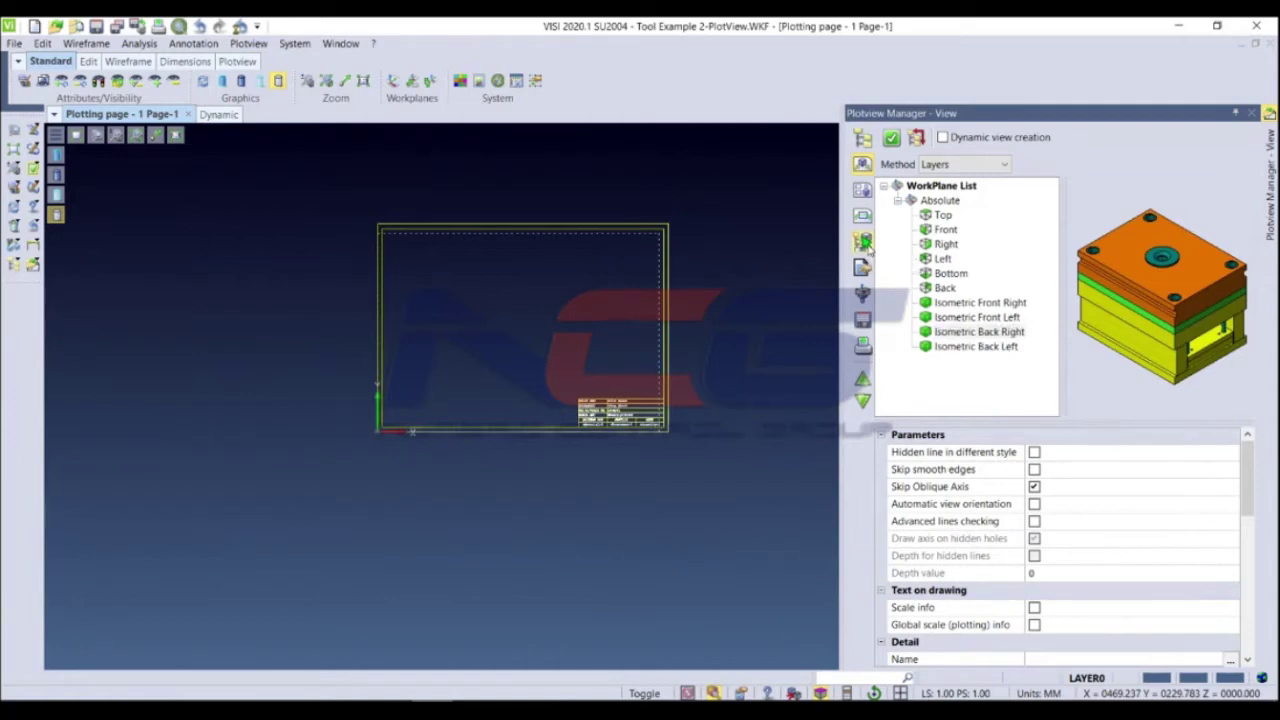
Browse the layer list, selecting Cavity plate, STANDARD, LAYER0 and the layer groups
click(865, 243)
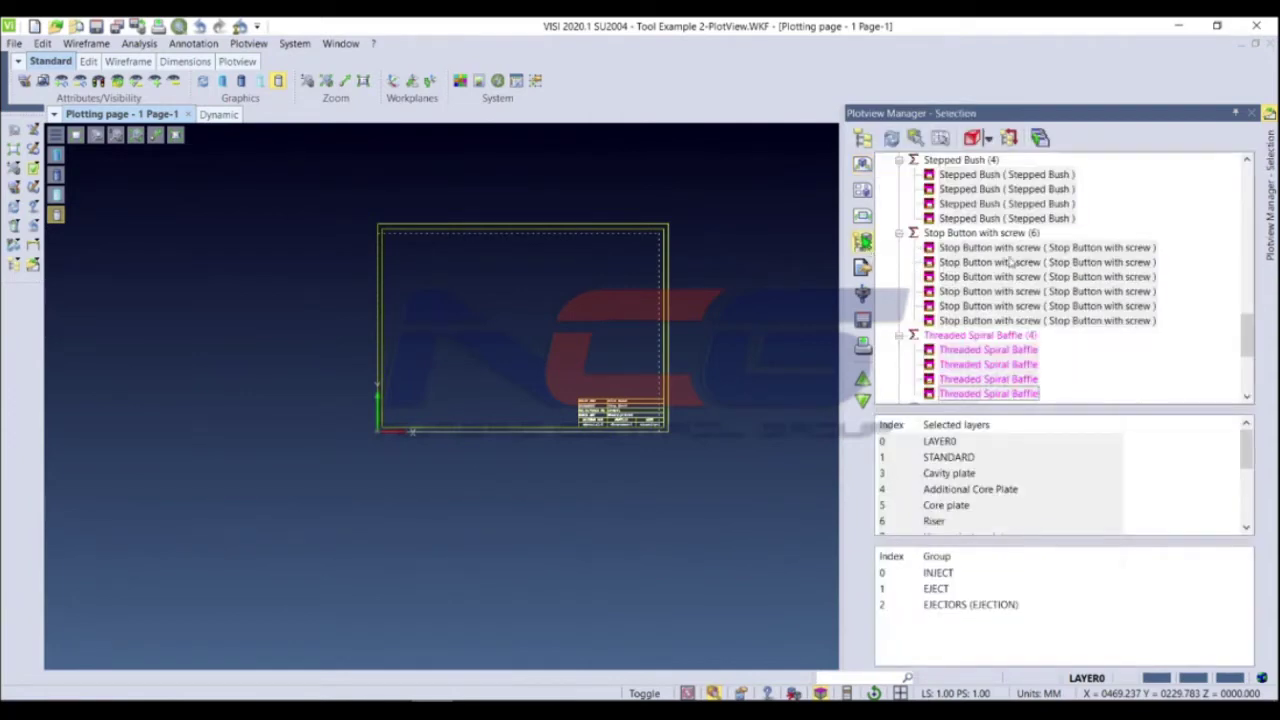
click(1083, 677)
scroll(970, 300, down, 4)
scroll(970, 297, up, 3)
scroll(969, 294, up, 1)
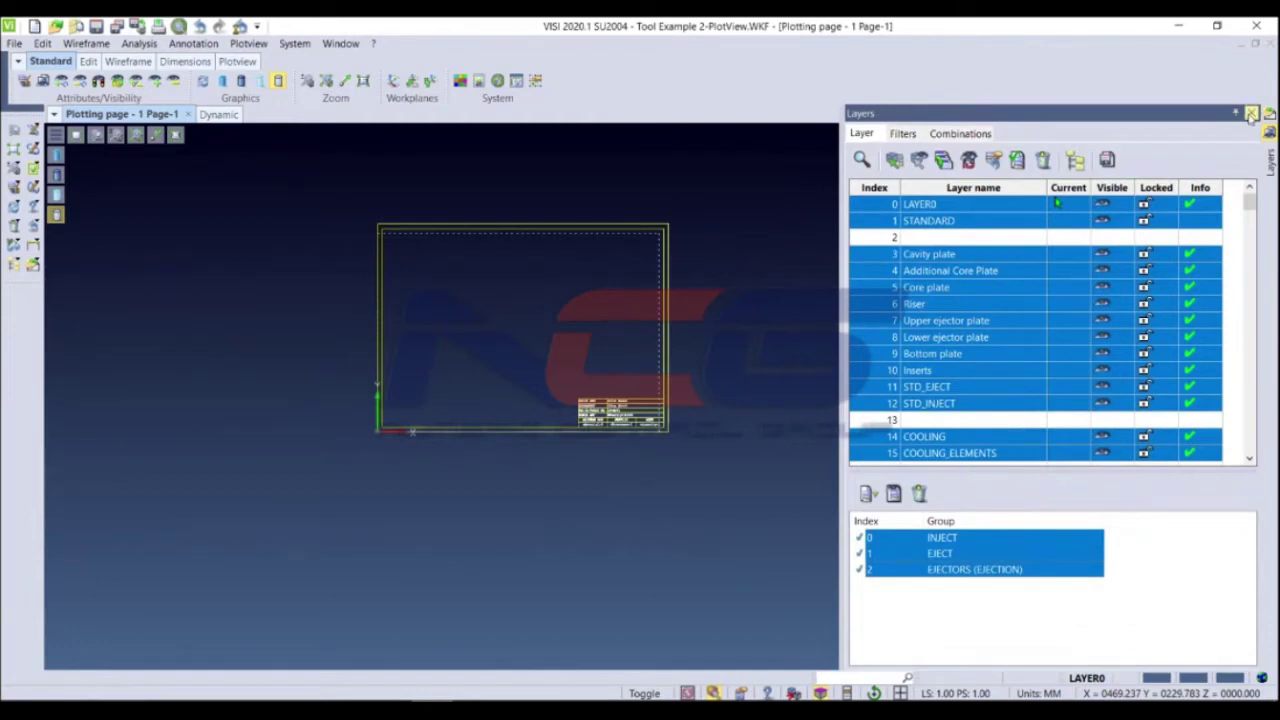
click(1251, 115)
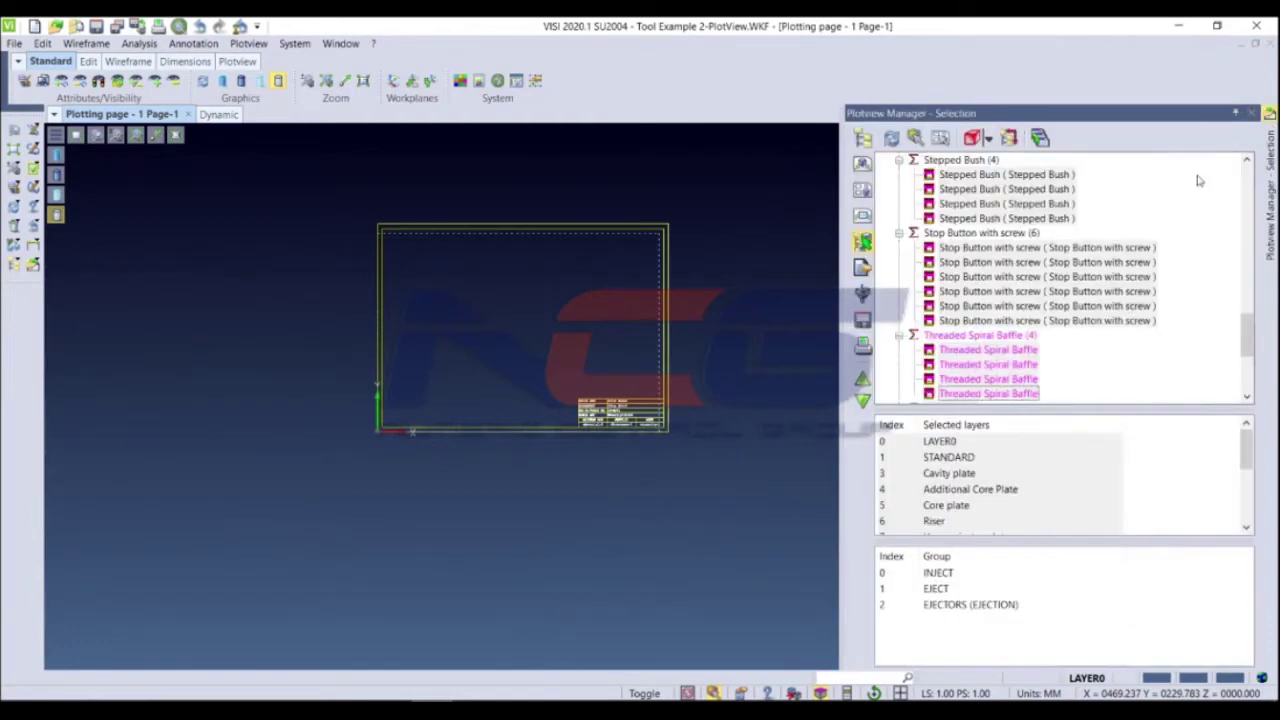
click(970, 474)
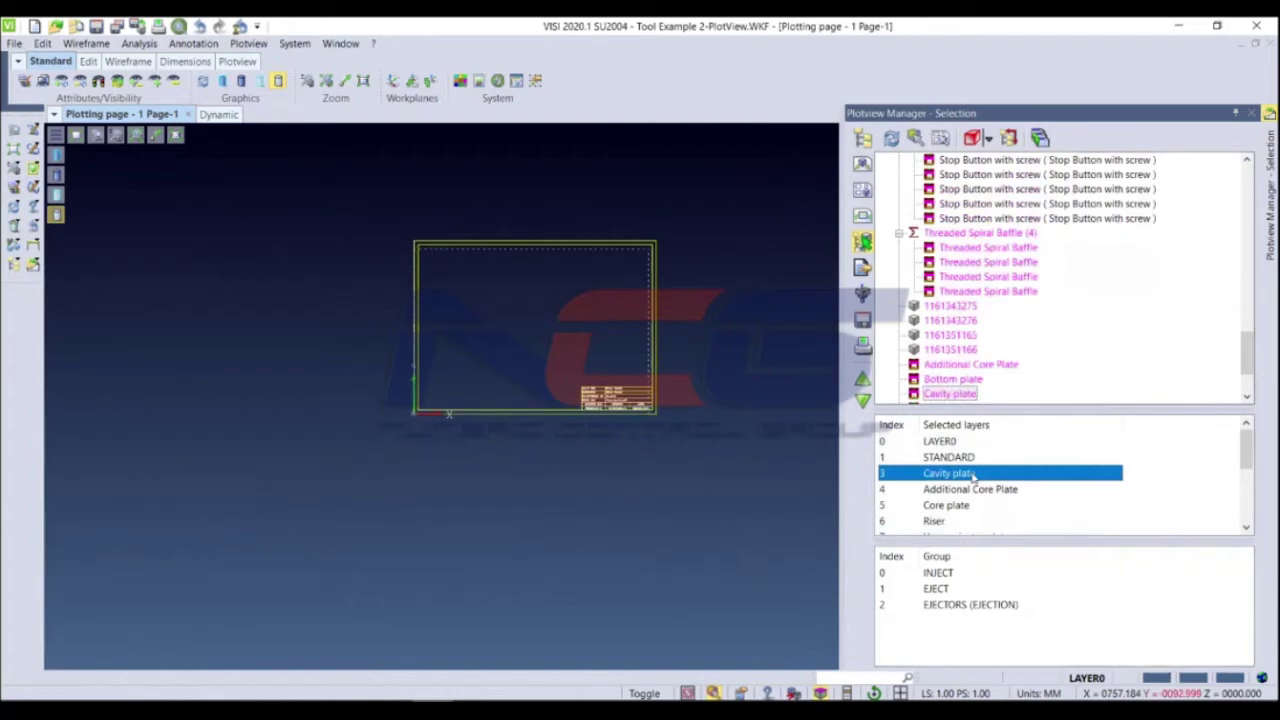
click(964, 458)
click(958, 442)
drag(1000, 604, 1013, 537)
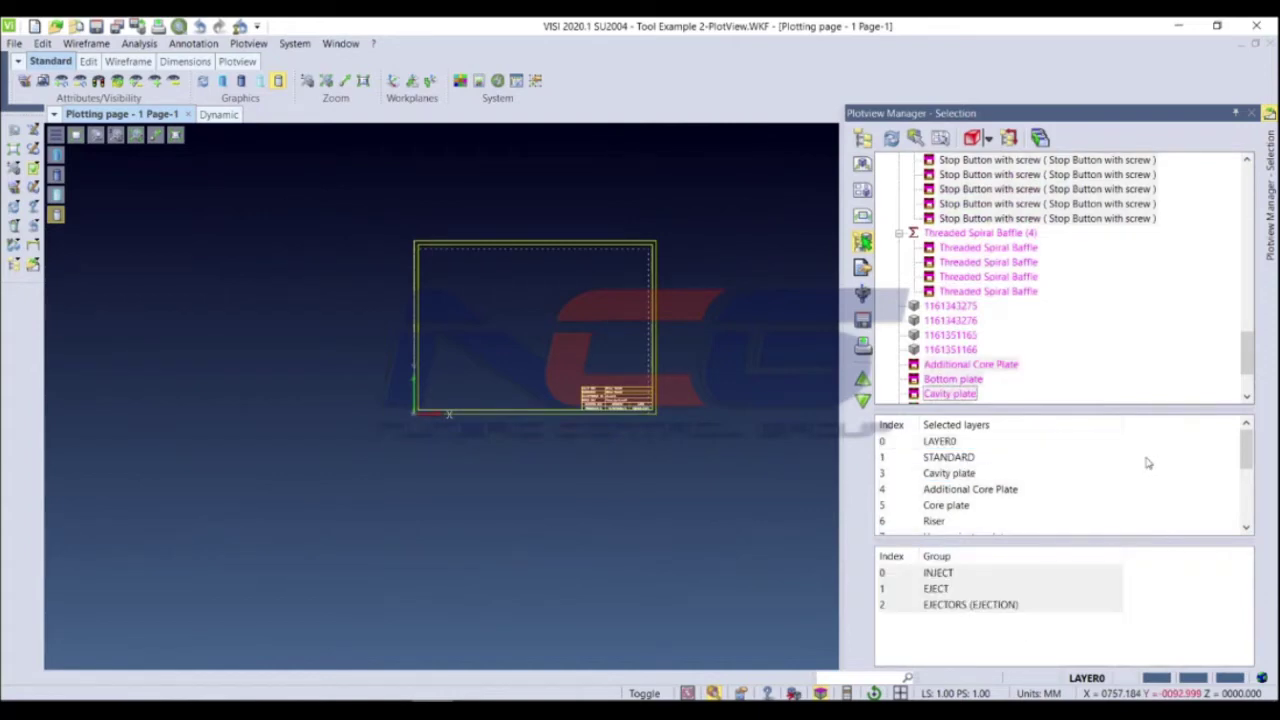
drag(1146, 460, 1024, 555)
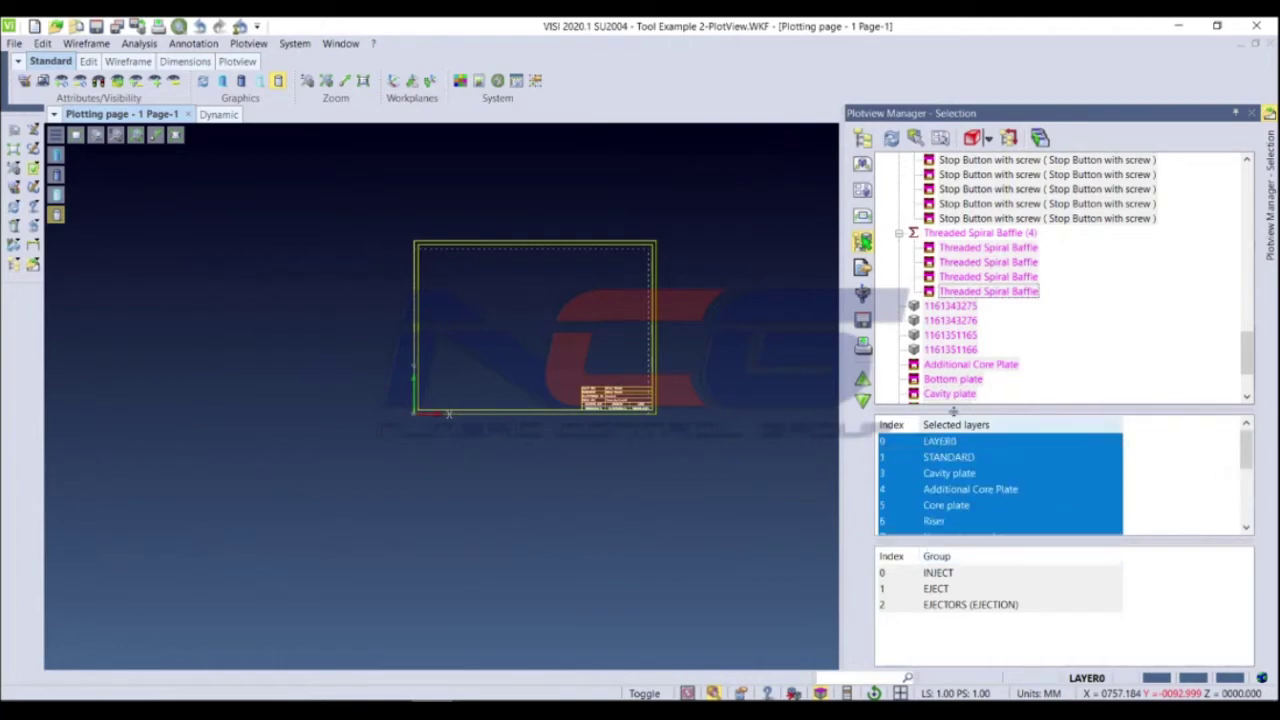
scroll(990, 262, up, 3)
scroll(990, 266, up, 3)
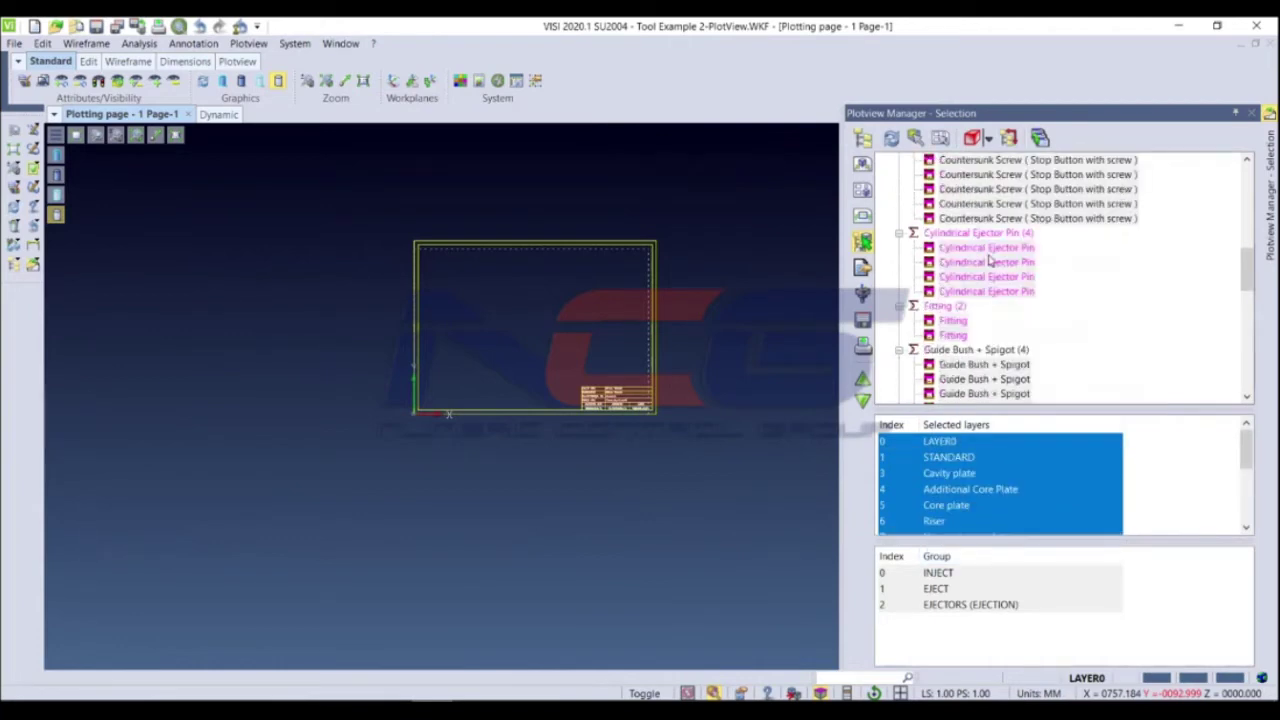
Pick the mould's top plate in the Dynamic view and confirm it
click(915, 139)
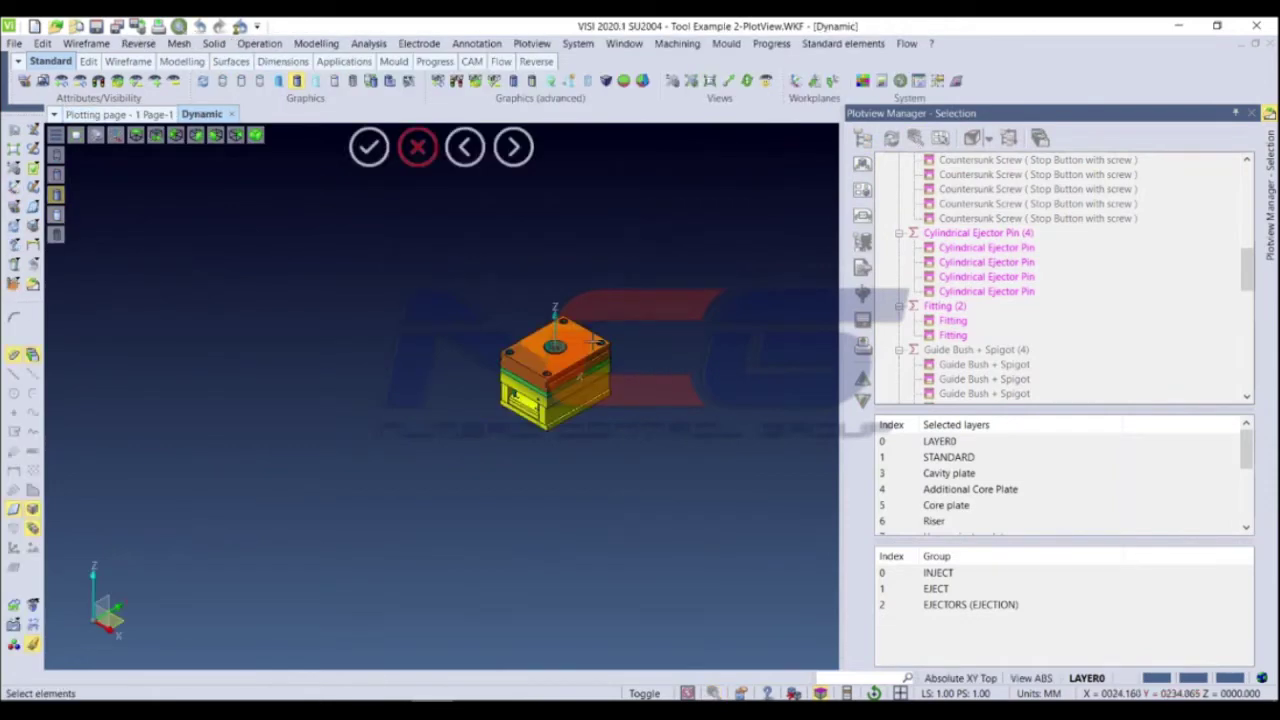
scroll(590, 345, up, 3)
scroll(560, 360, up, 2)
click(497, 389)
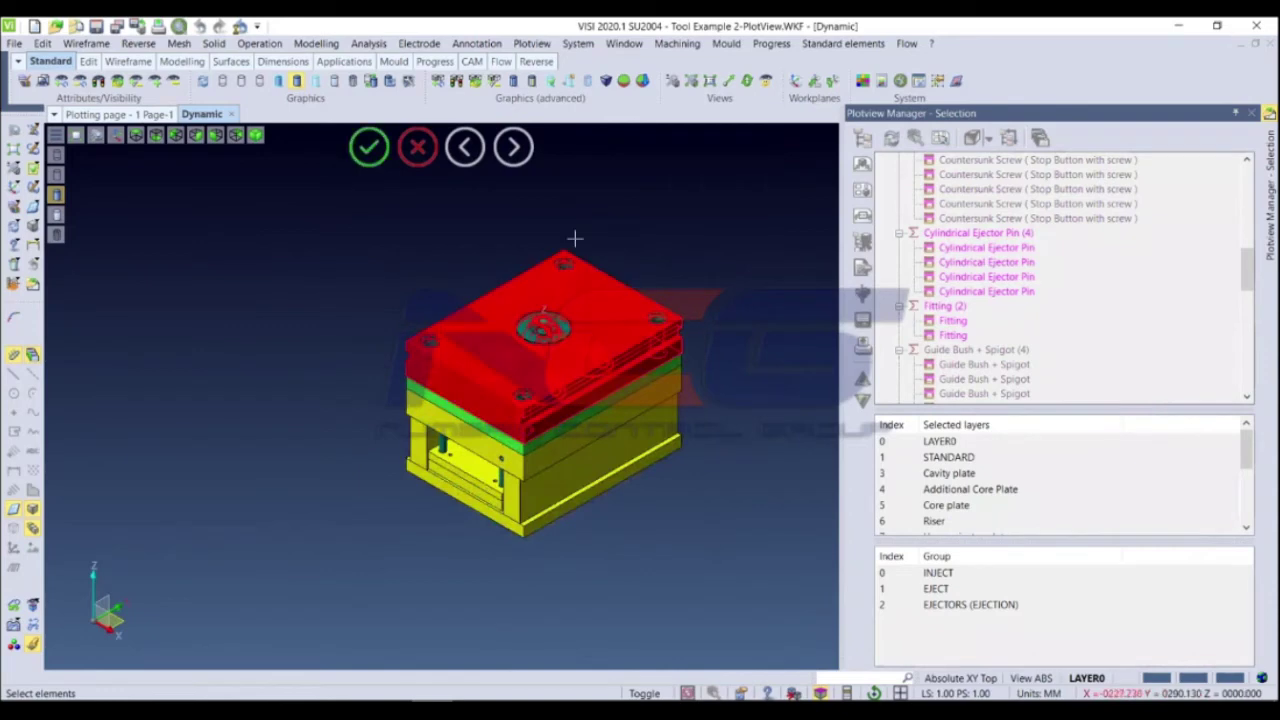
right_click(696, 230)
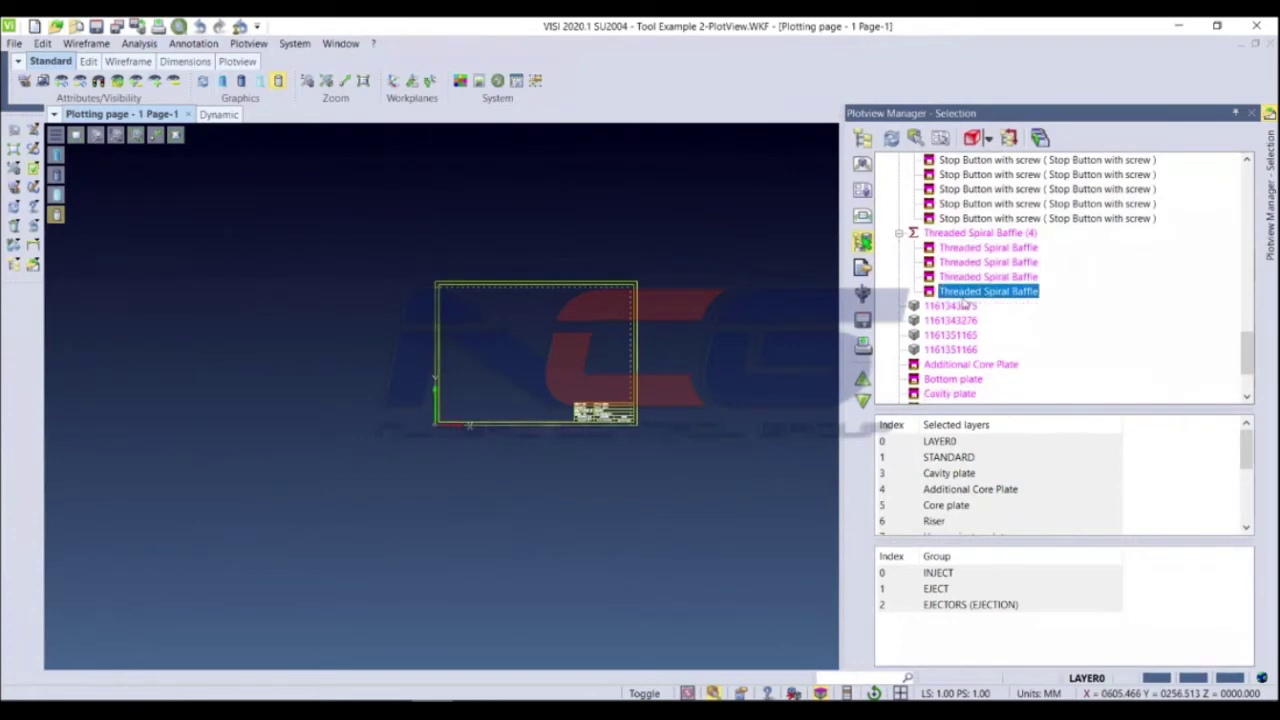
Re-pick the top plate and confirm so only the Cavity plate is previewed
scroll(975, 280, up, 3)
scroll(995, 268, up, 4)
scroll(990, 268, up, 5)
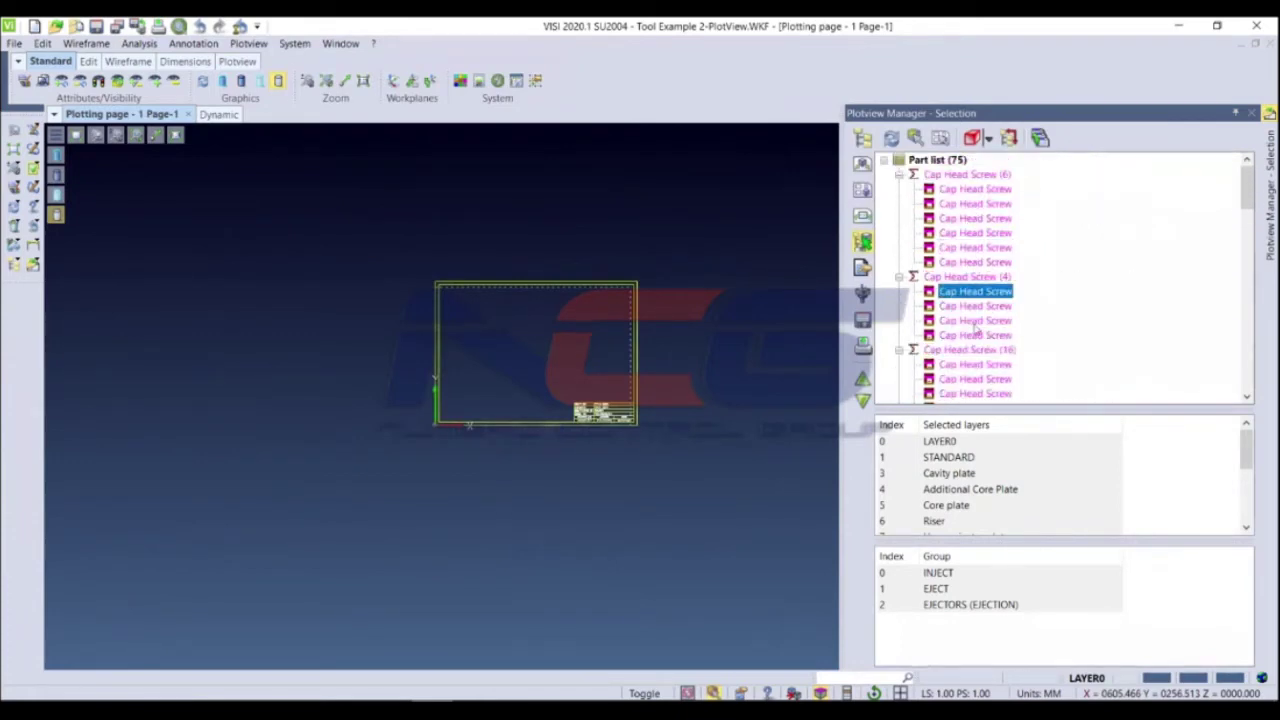
scroll(980, 330, down, 6)
scroll(982, 328, down, 4)
scroll(982, 328, down, 4)
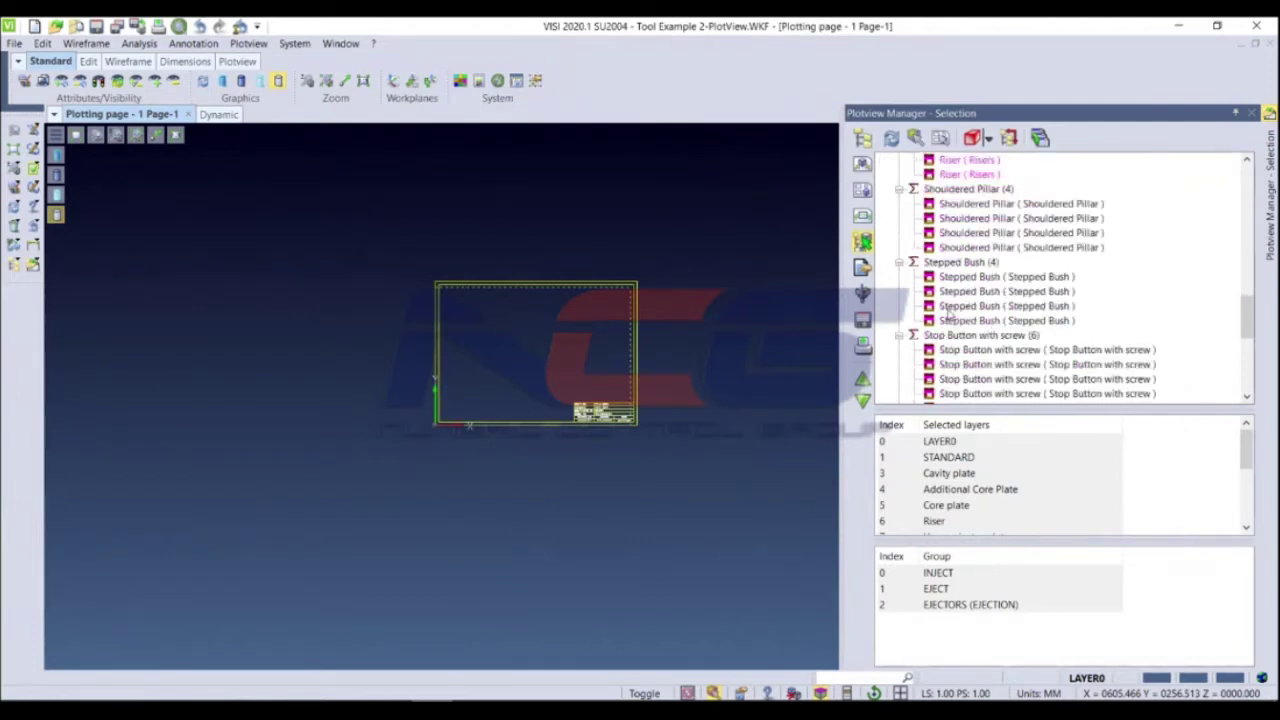
click(917, 137)
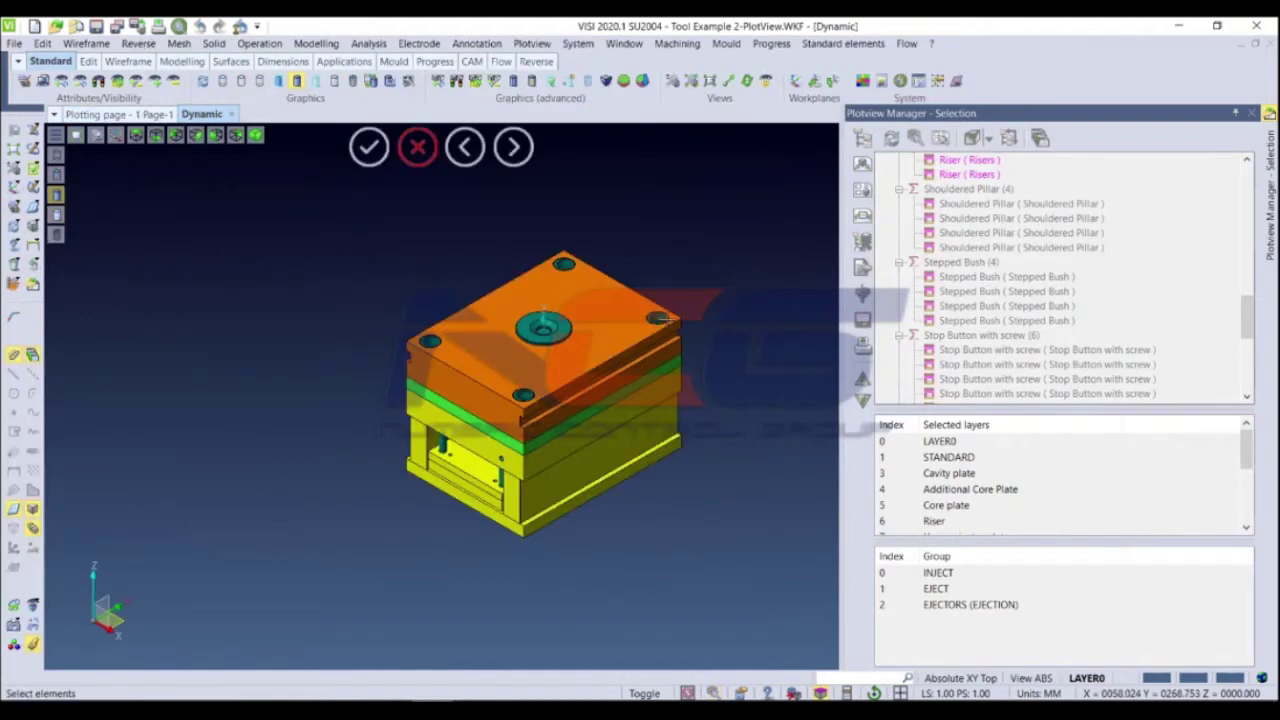
click(660, 320)
middle_click(694, 240)
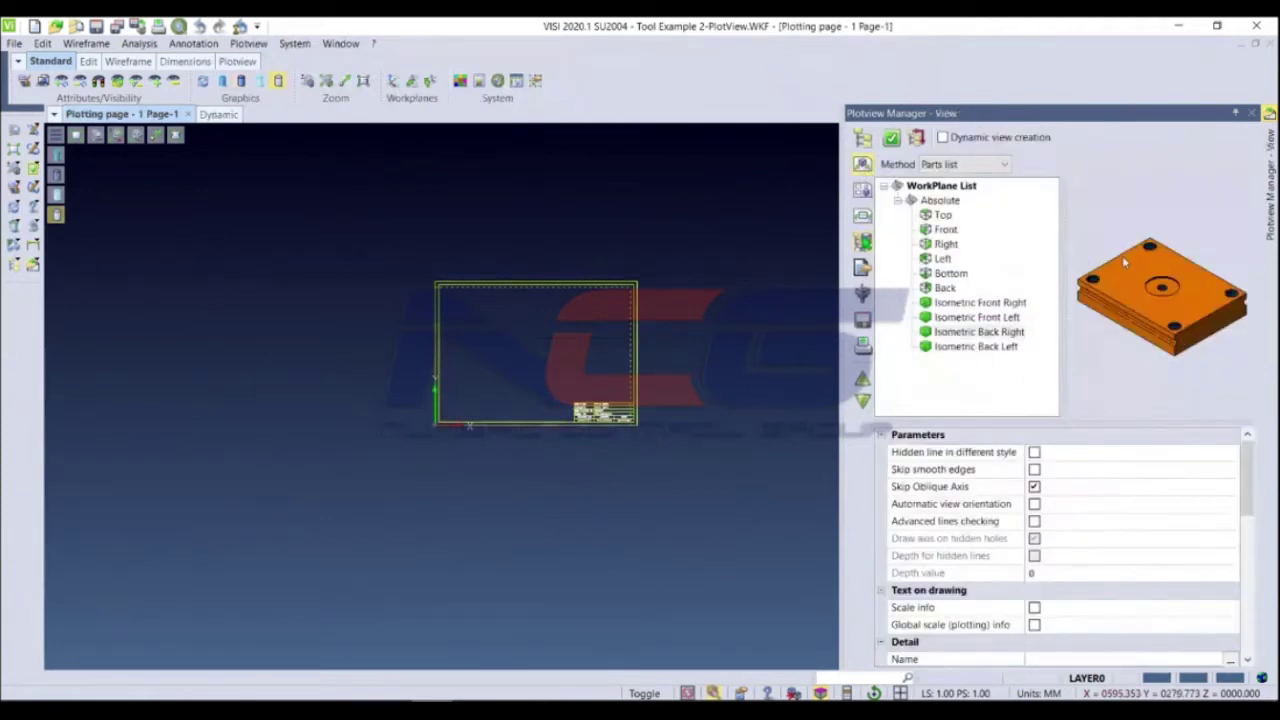
Create a Top view of the Cavity plate and place it on the sheet
click(945, 217)
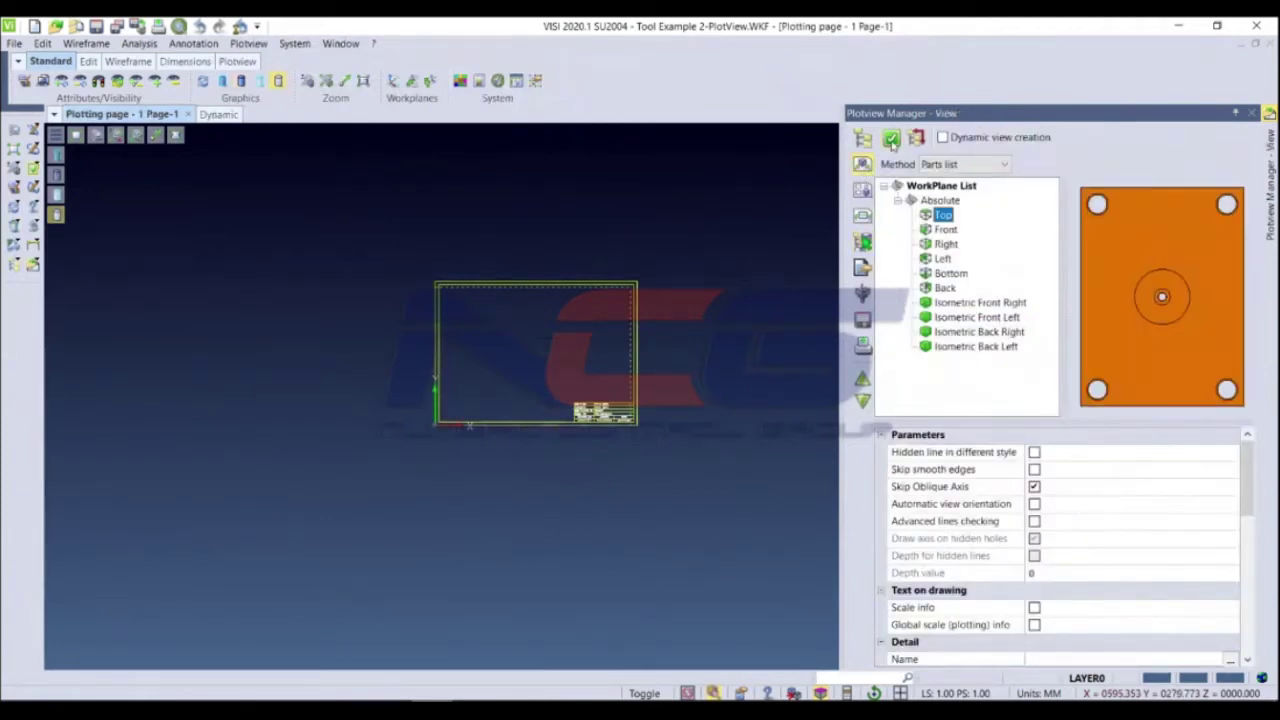
click(892, 140)
scroll(500, 380, up, 3)
scroll(596, 345, down, 5)
scroll(549, 357, down, 1)
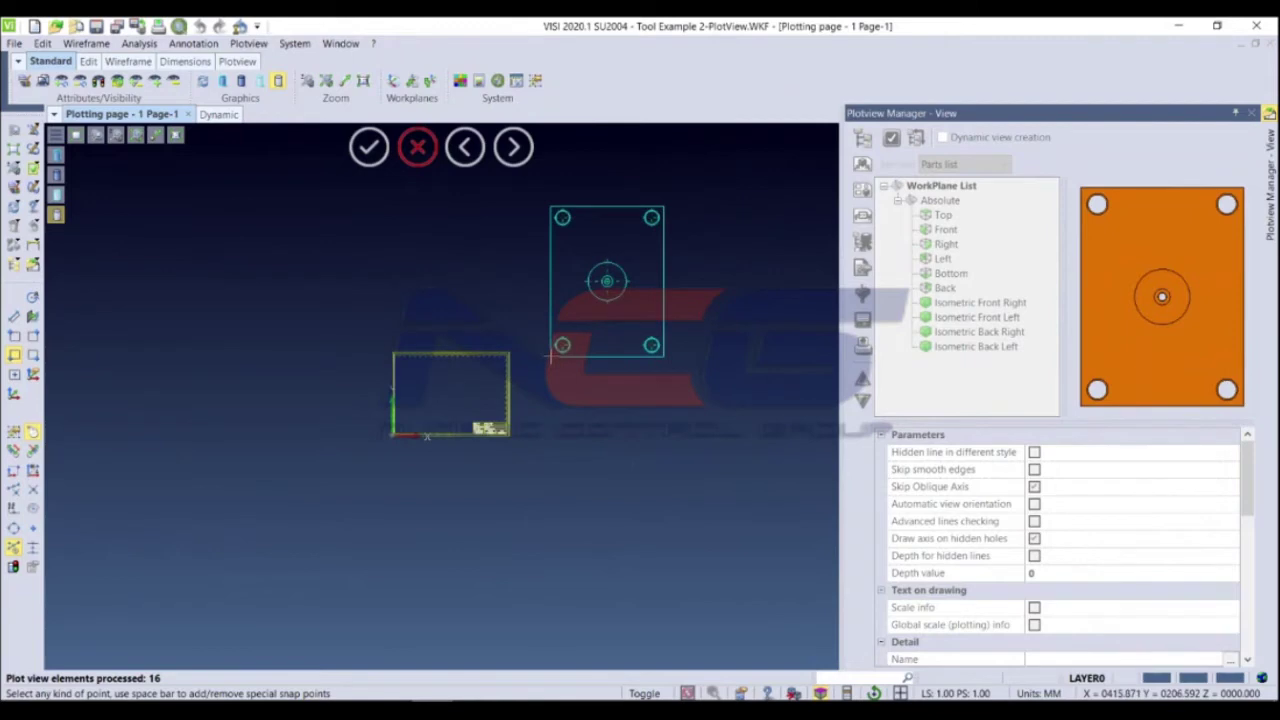
click(427, 436)
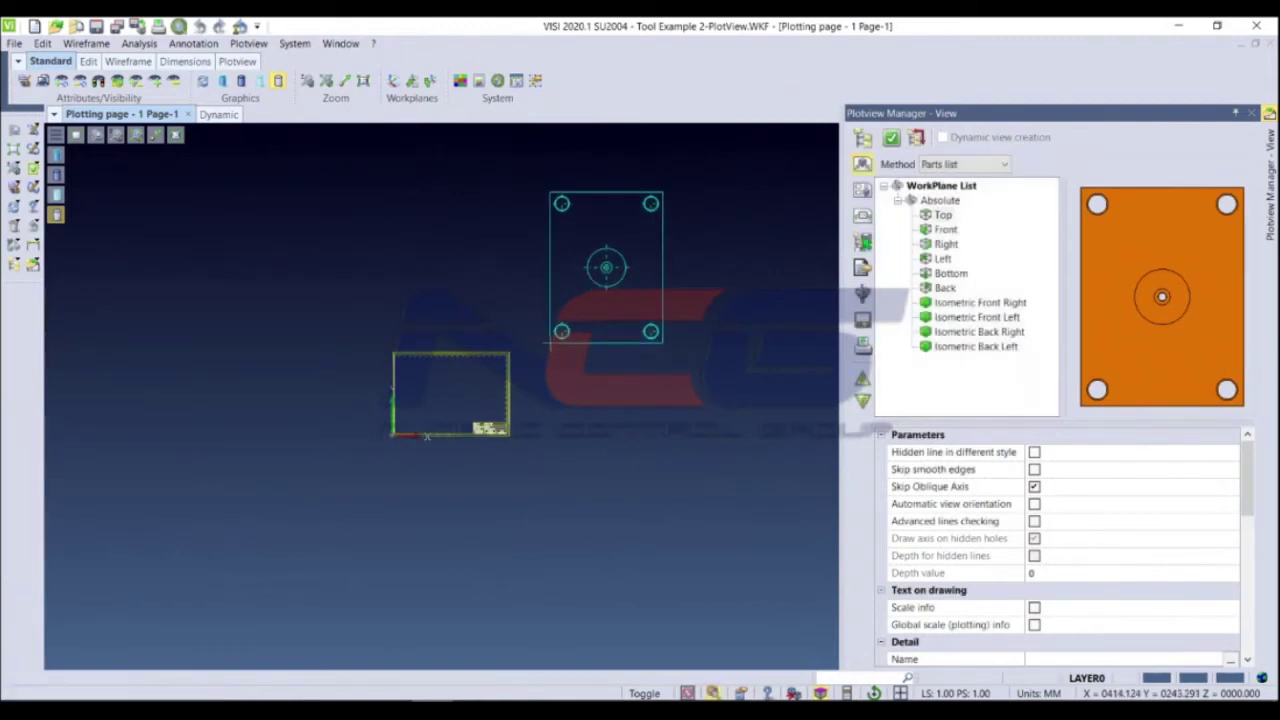
Add a Front view and a side view of the plate
click(946, 230)
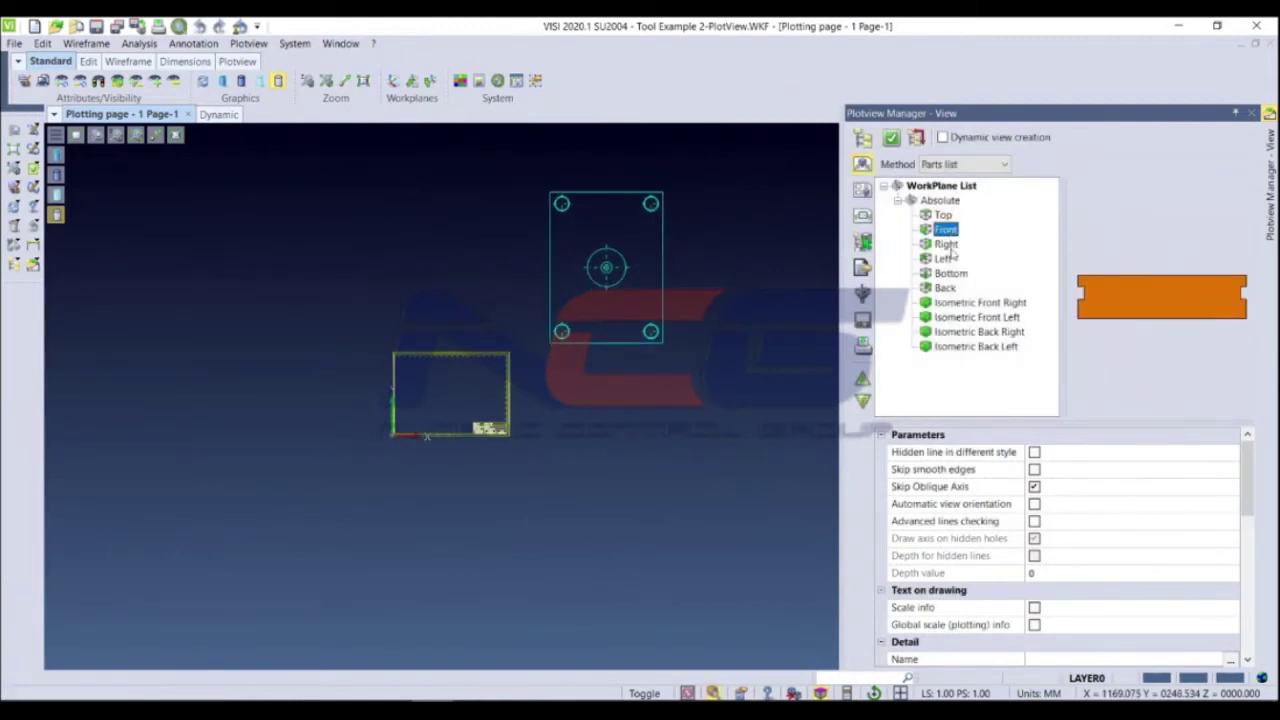
click(889, 141)
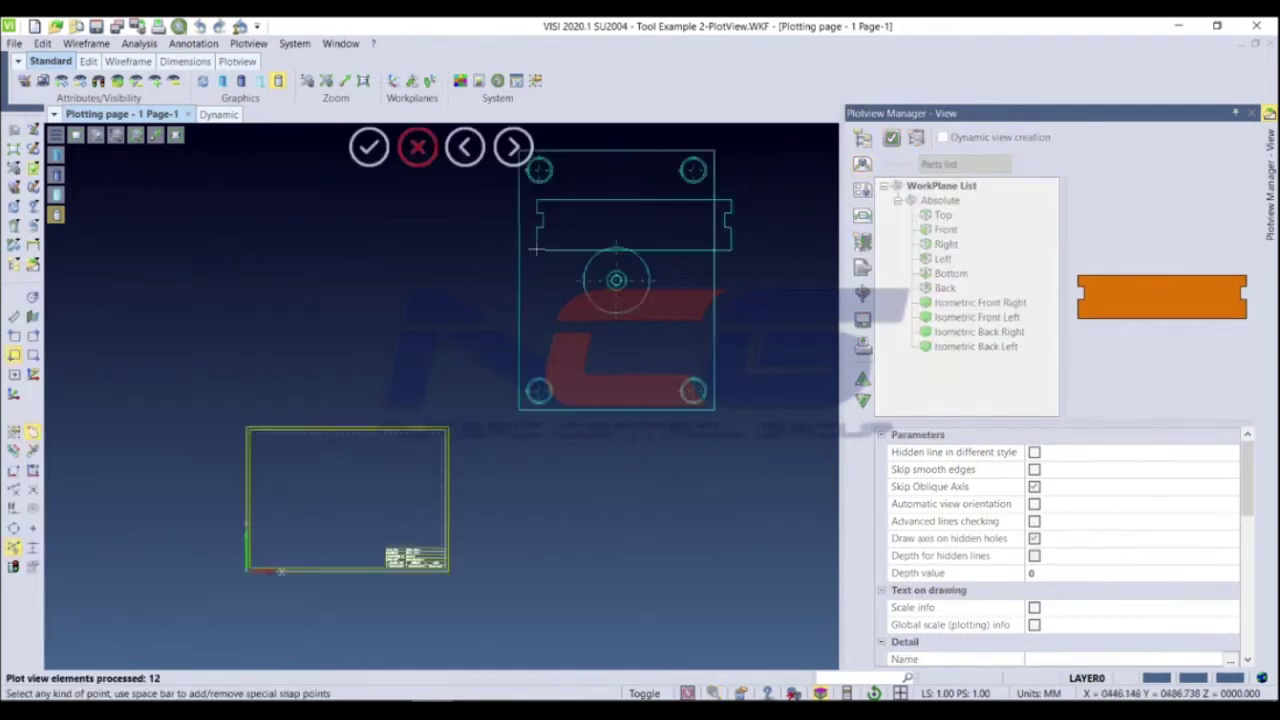
key(Return)
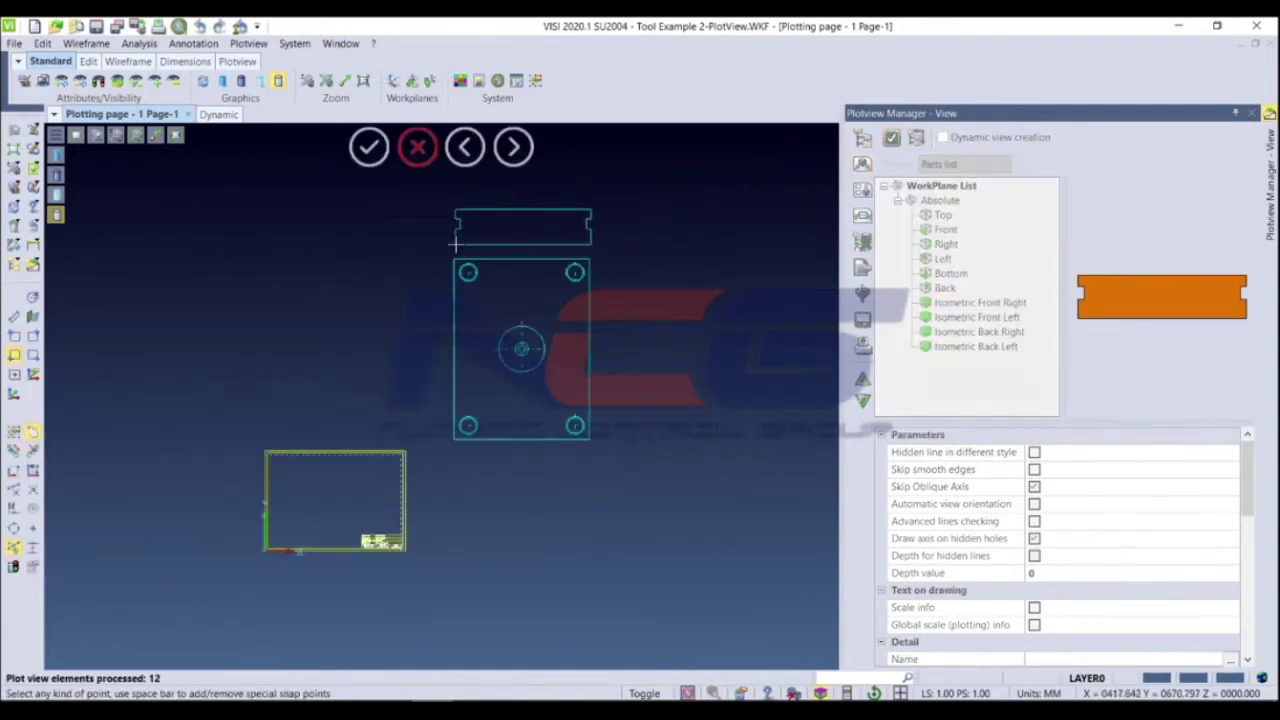
click(945, 259)
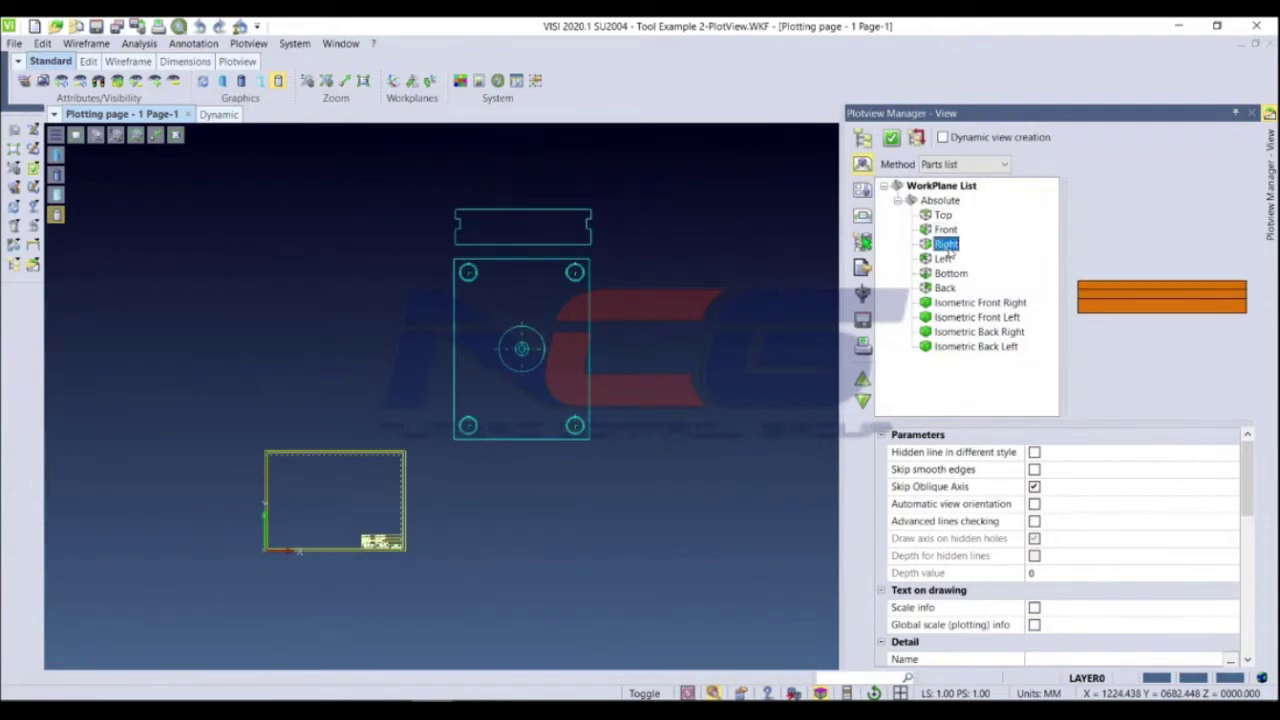
click(916, 144)
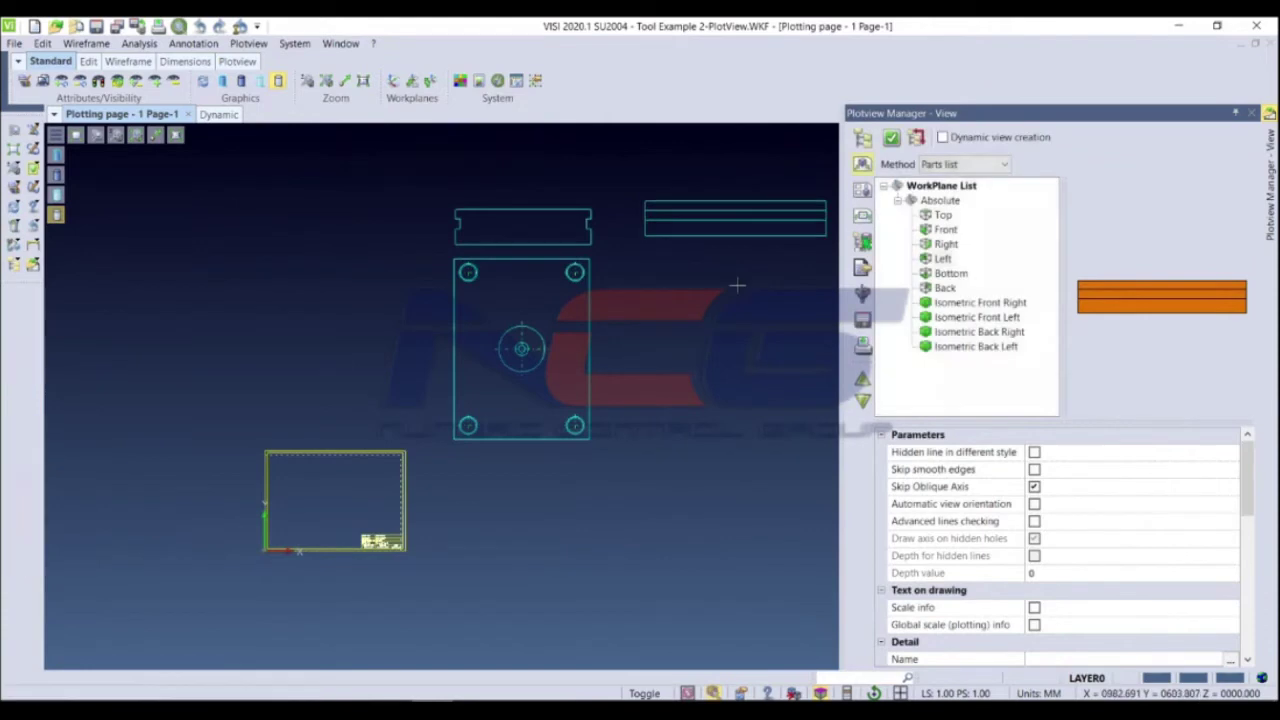
Add an Isometric Front Right view of the plate to the right of the top view
click(980, 302)
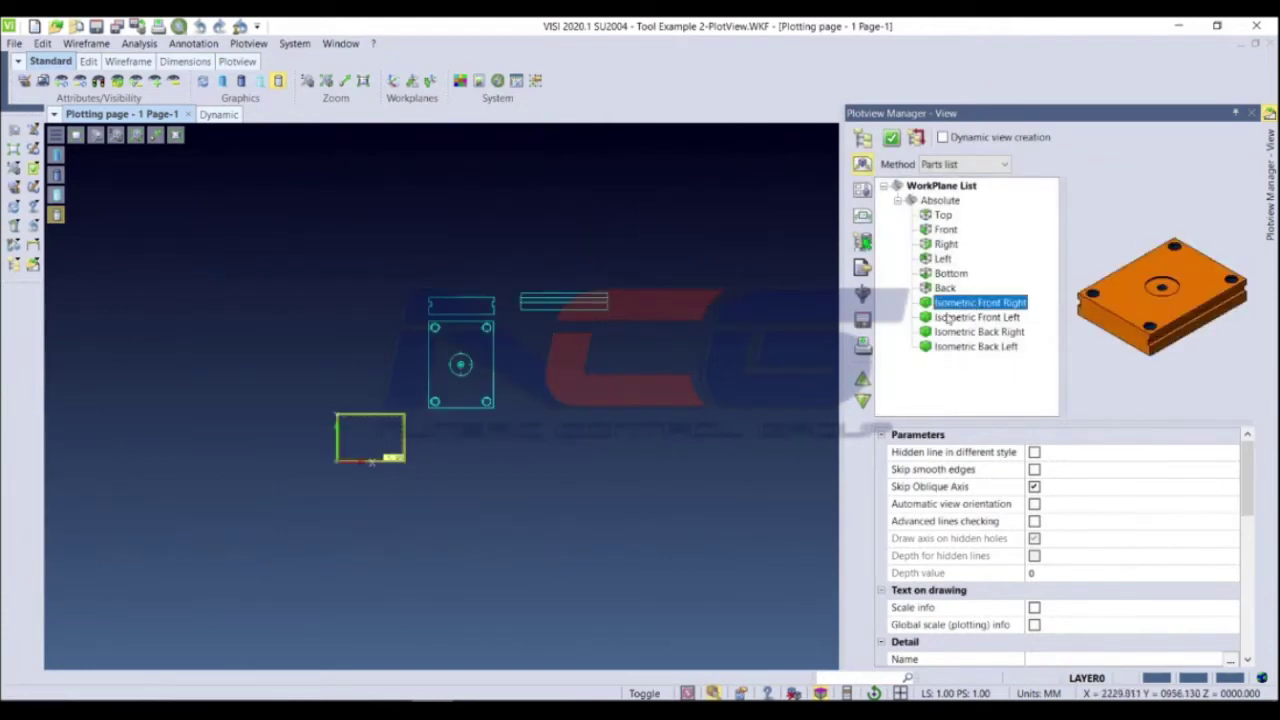
click(976, 318)
click(975, 346)
click(976, 317)
click(980, 302)
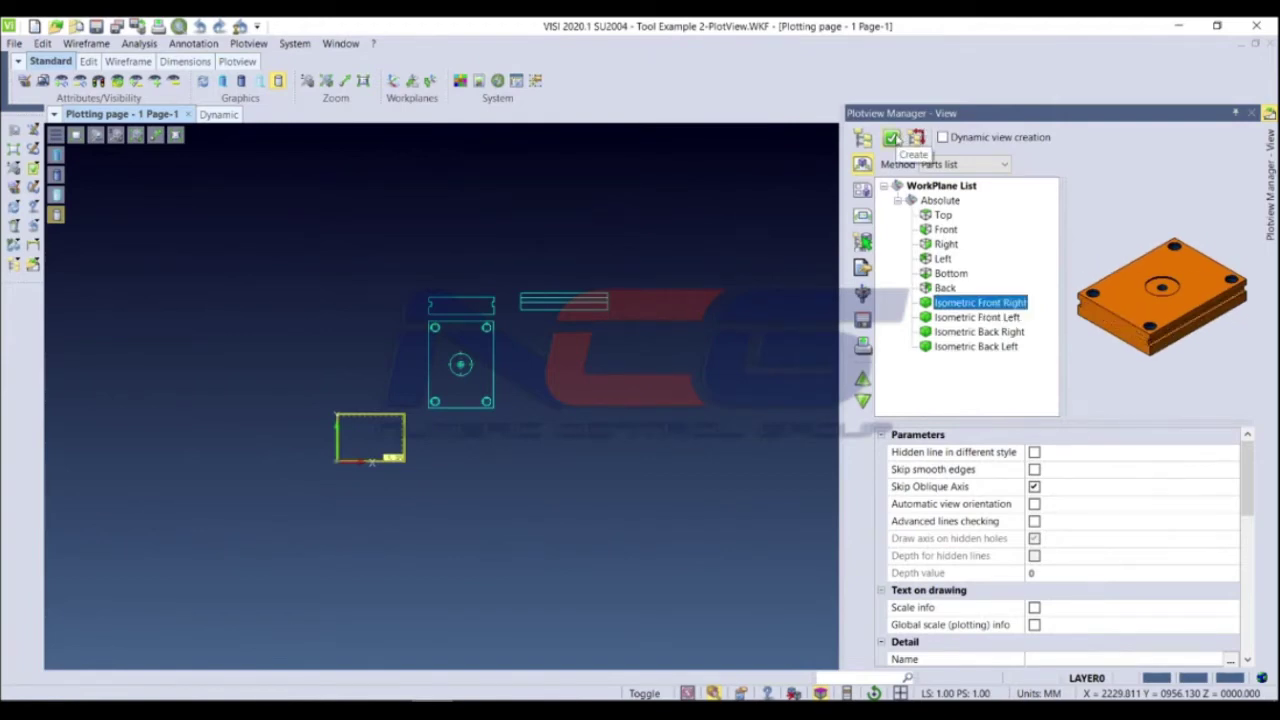
click(892, 139)
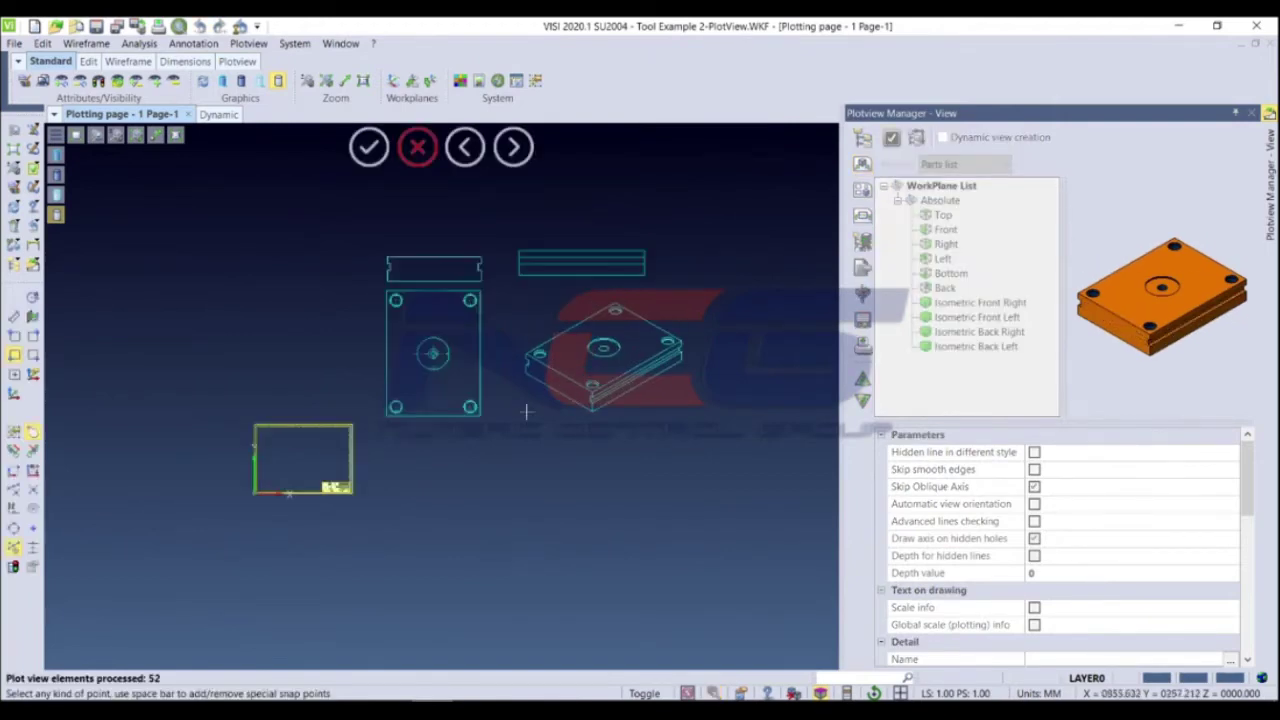
click(545, 390)
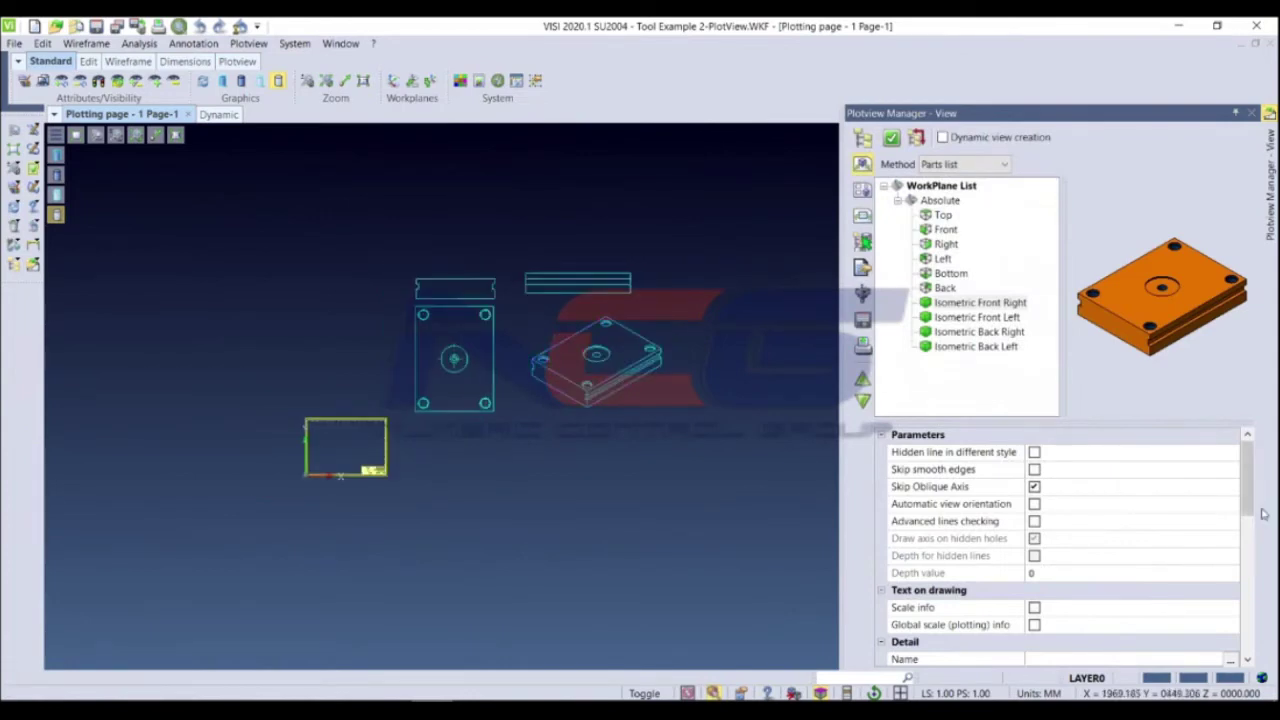
mouse_move(1248, 497)
mouse_down()
mouse_move(1246, 659)
mouse_move(1247, 470)
mouse_up()
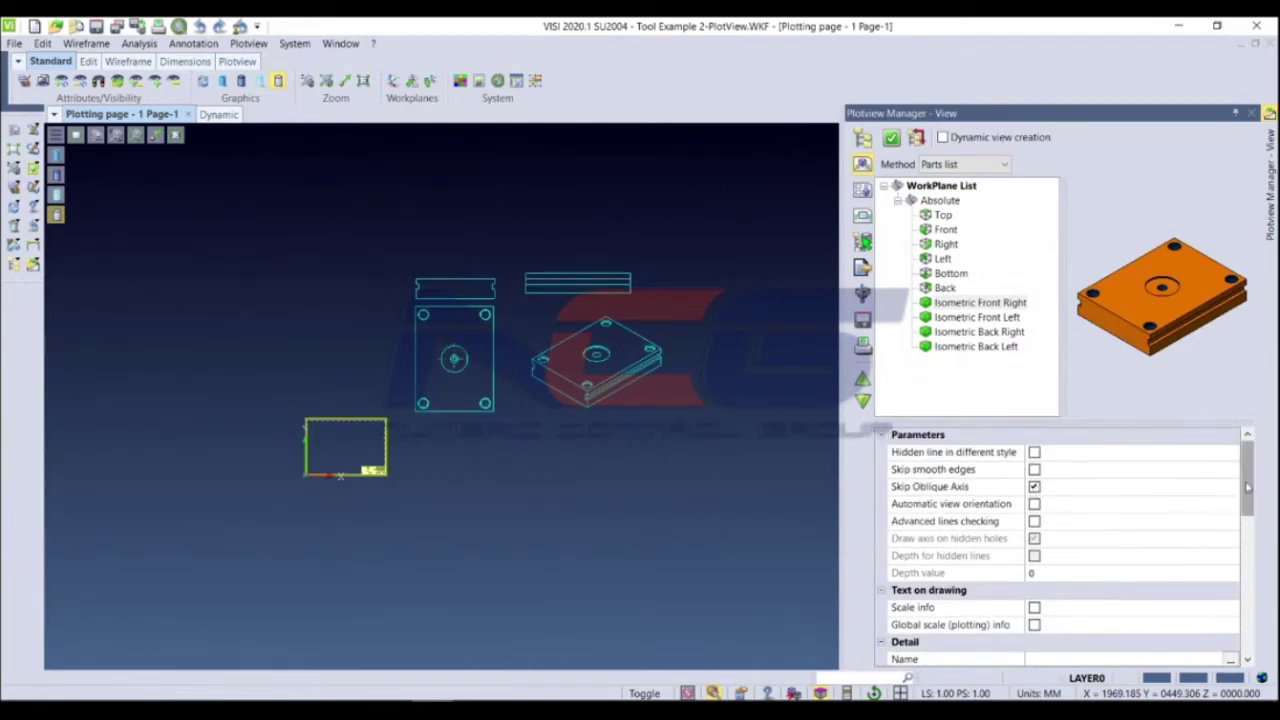
Scroll through the view Parameters list, enabling Skip Oblique Axis
scroll(1247, 493, down, 1)
drag(1247, 493, 1215, 630)
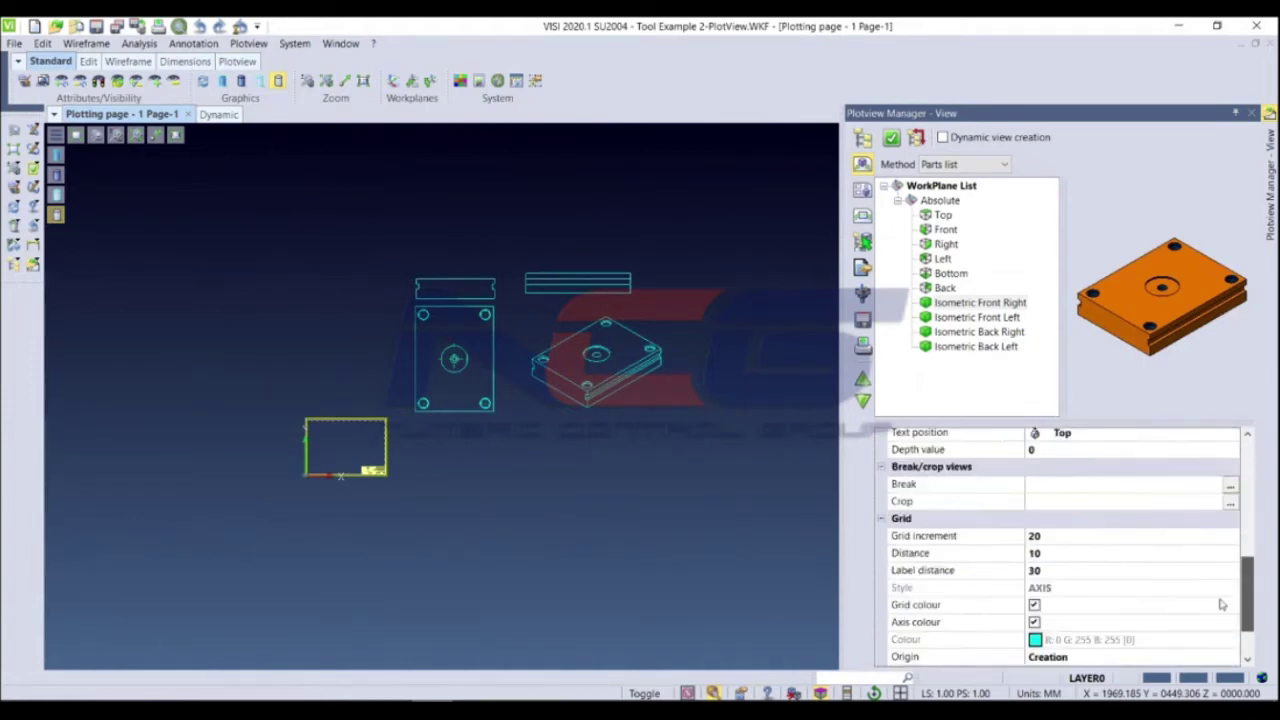
scroll(1150, 570, up, 5)
scroll(1100, 520, up, 5)
scroll(1055, 475, up, 3)
click(1035, 486)
Try the Layers, Layer Group and Parts list methods, then set Method to Pick
click(955, 165)
click(955, 166)
click(955, 166)
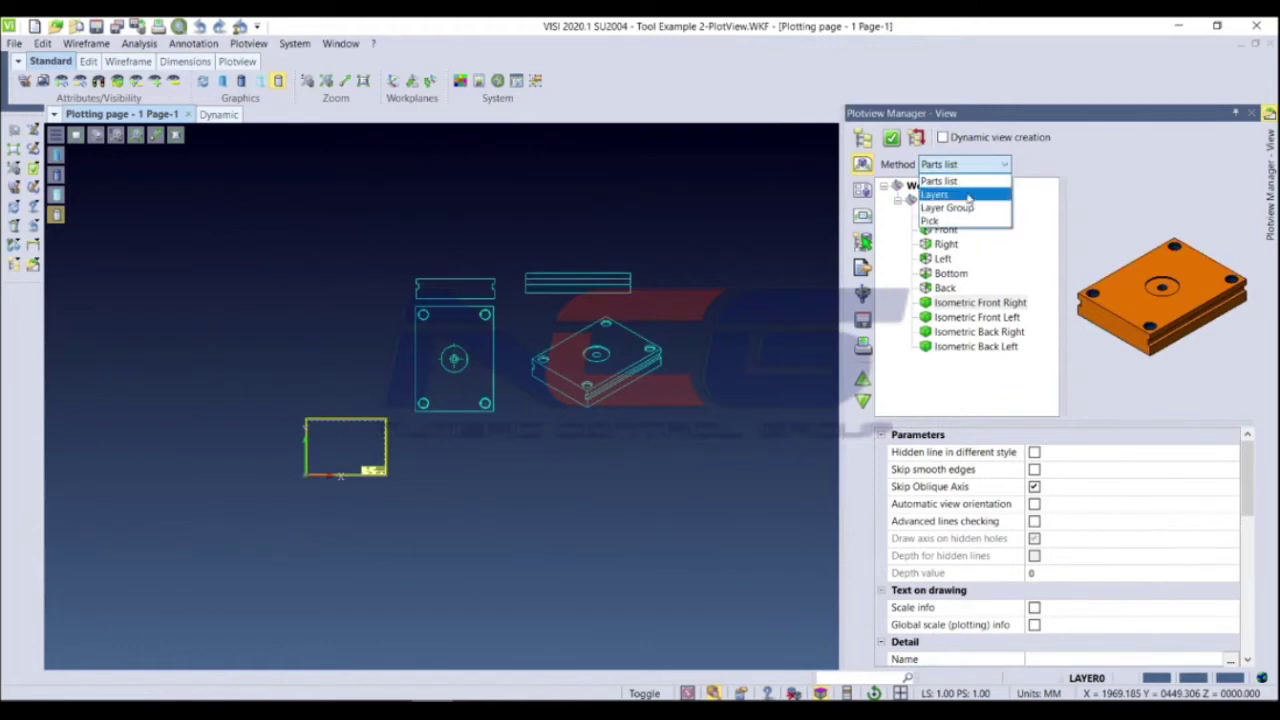
click(968, 196)
click(973, 168)
click(972, 207)
click(973, 165)
click(962, 183)
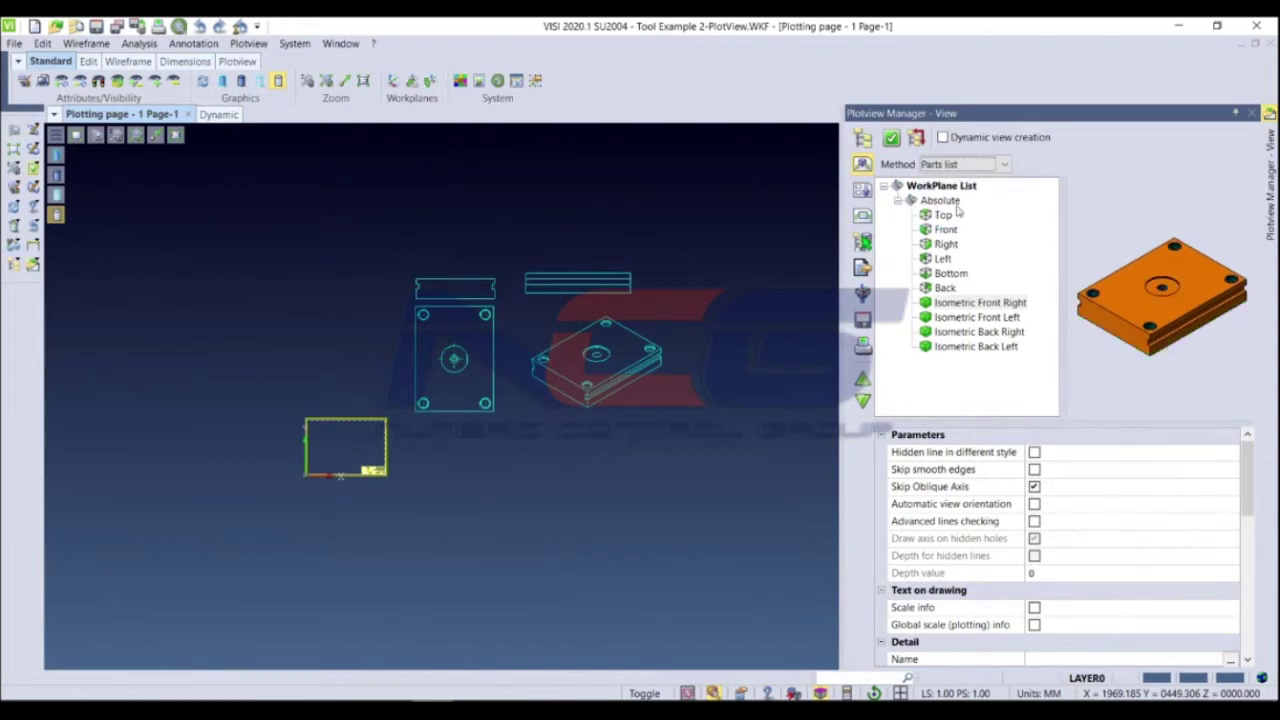
click(963, 168)
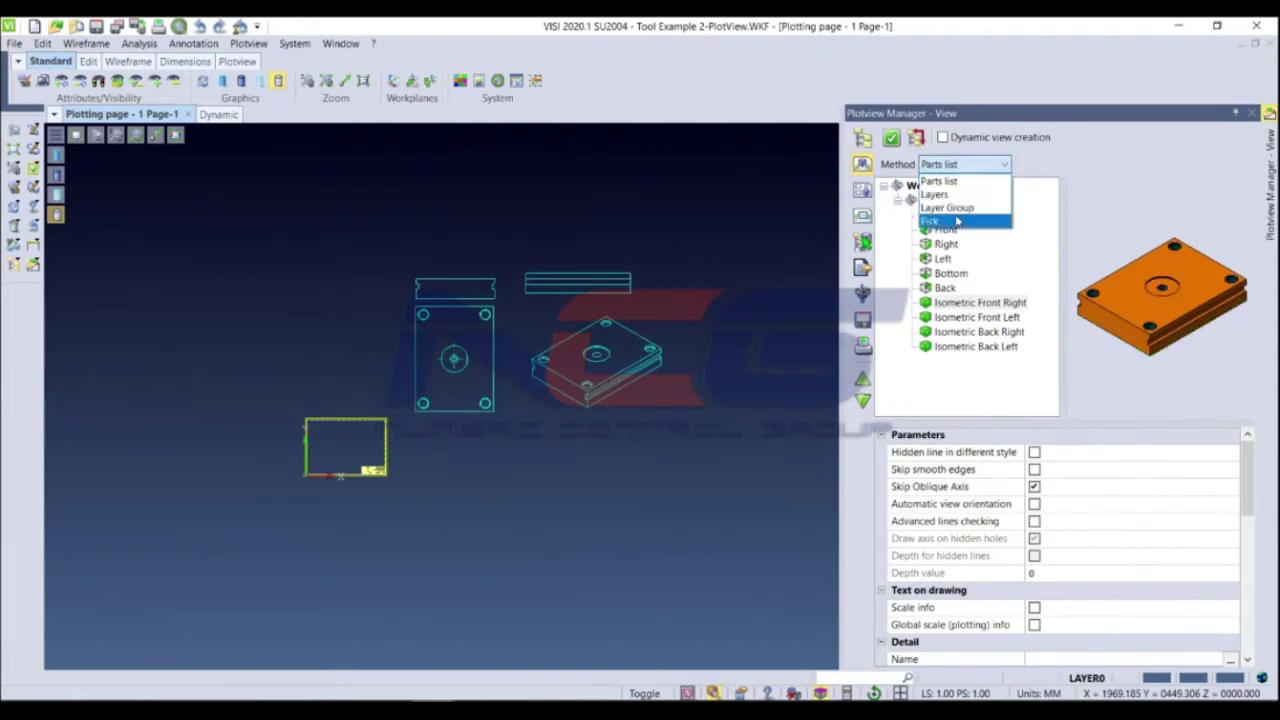
click(957, 220)
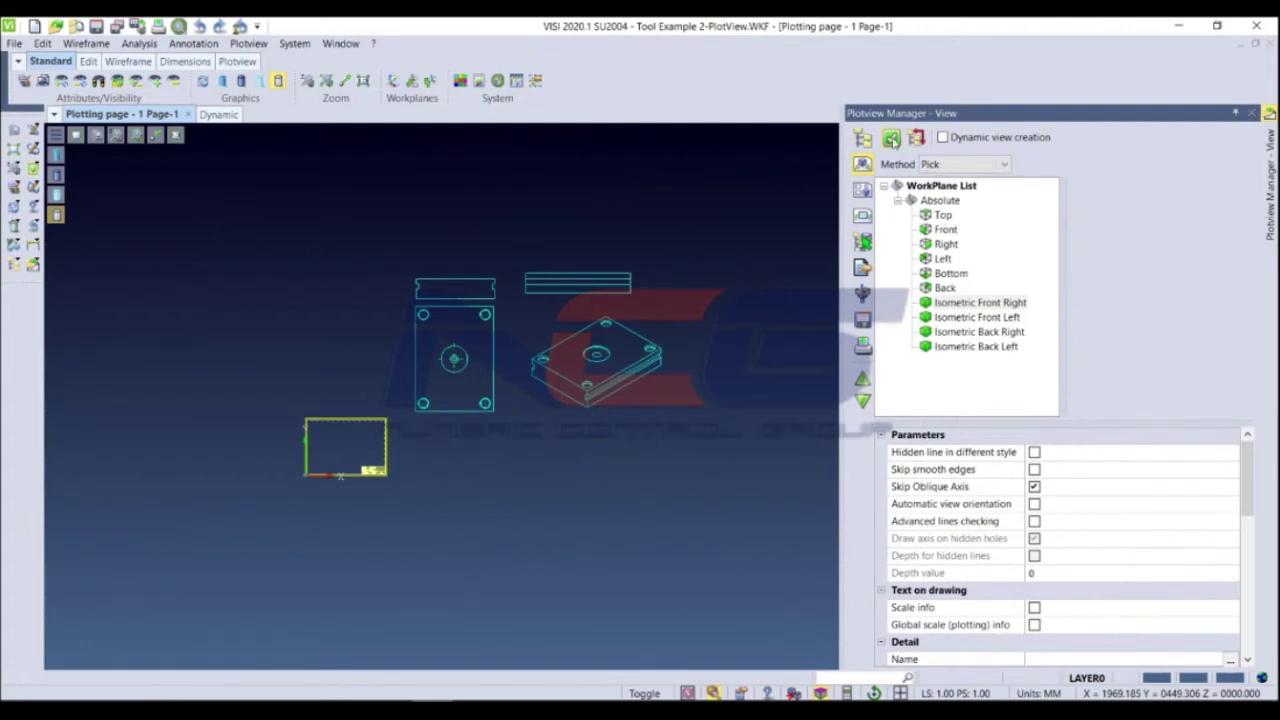
Pick a mould plate with the Pick method and generate its views
click(891, 139)
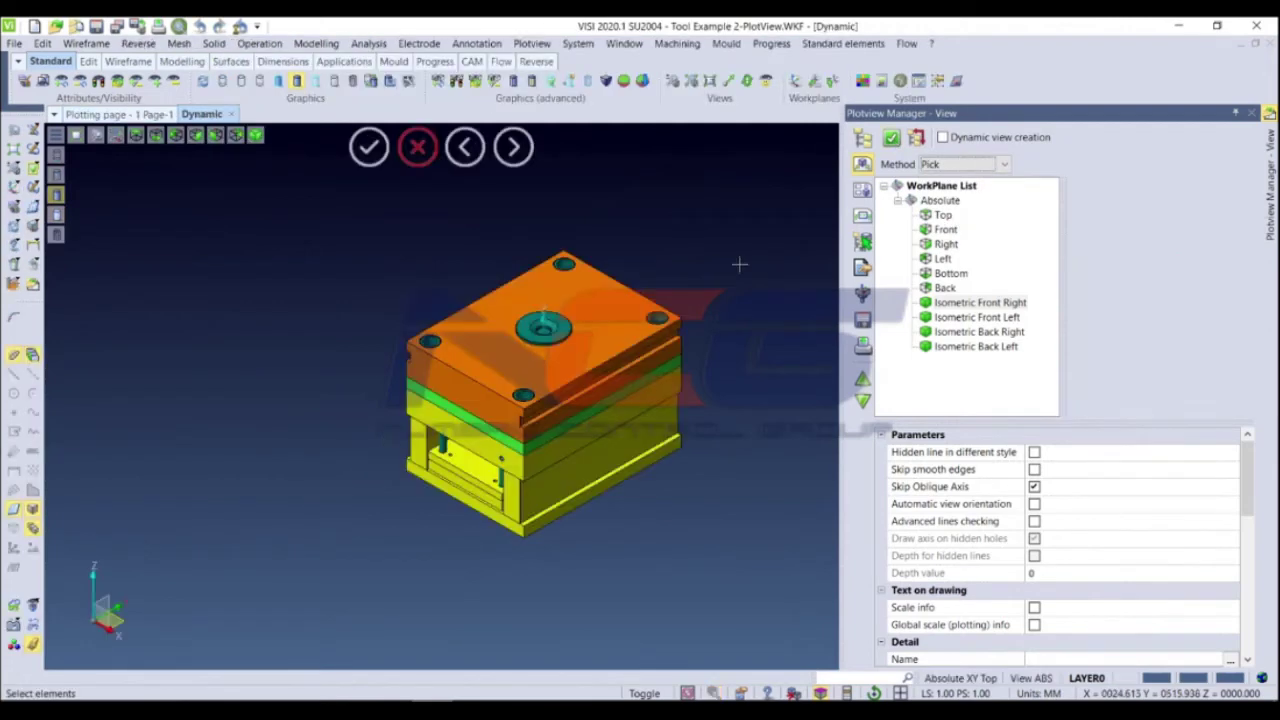
scroll(653, 323, down, 3)
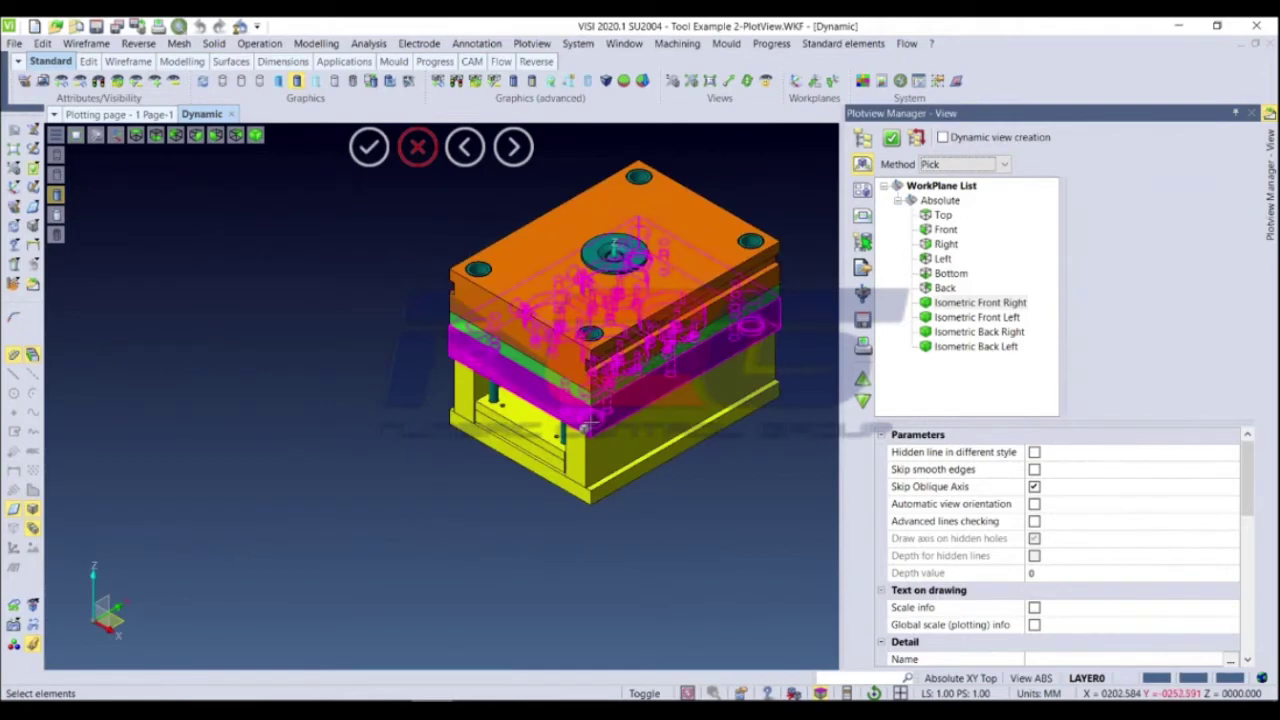
click(590, 428)
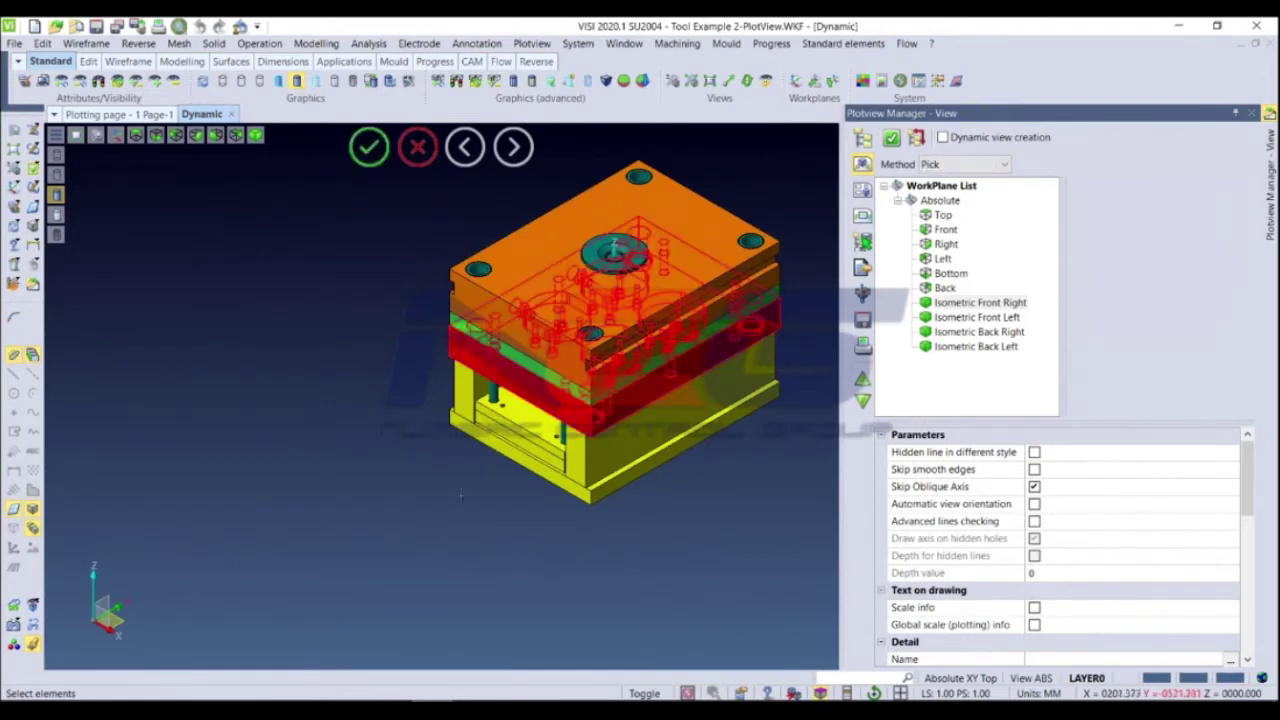
key(Return)
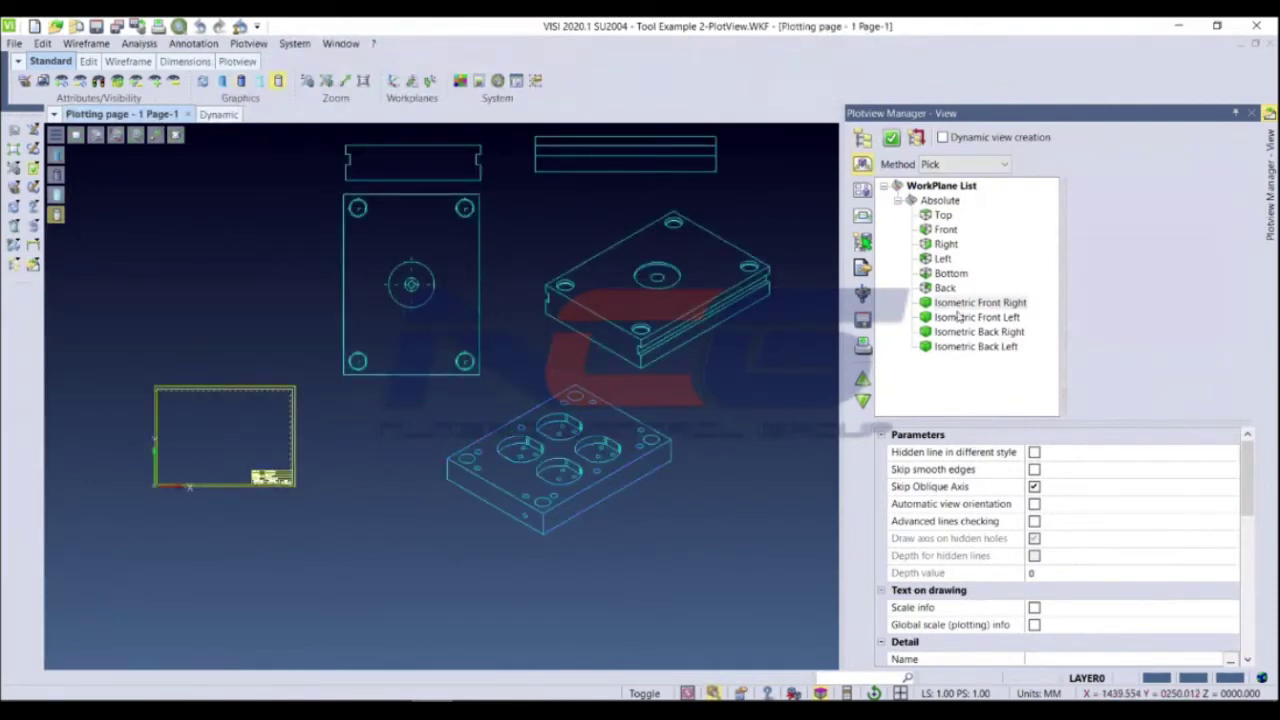
With Top orientation and Pick kept, pick the second plate and generate its views
click(943, 215)
click(945, 288)
click(943, 215)
click(950, 166)
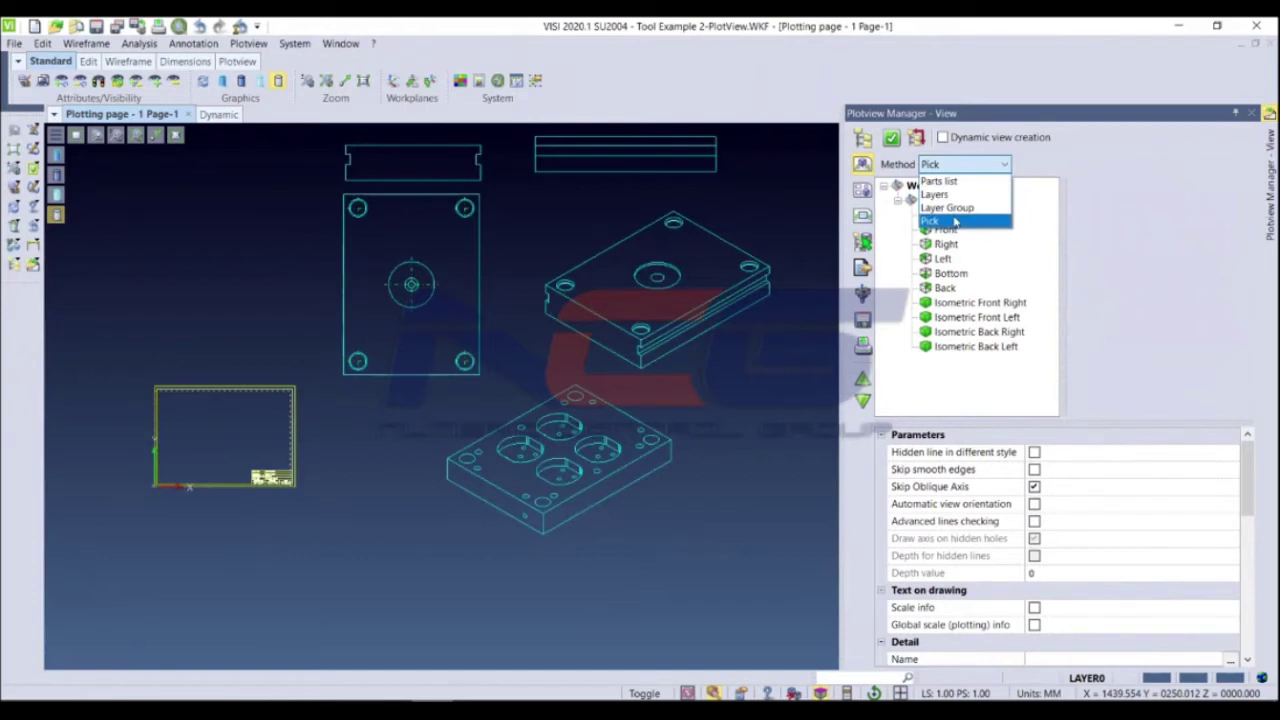
click(955, 221)
click(892, 140)
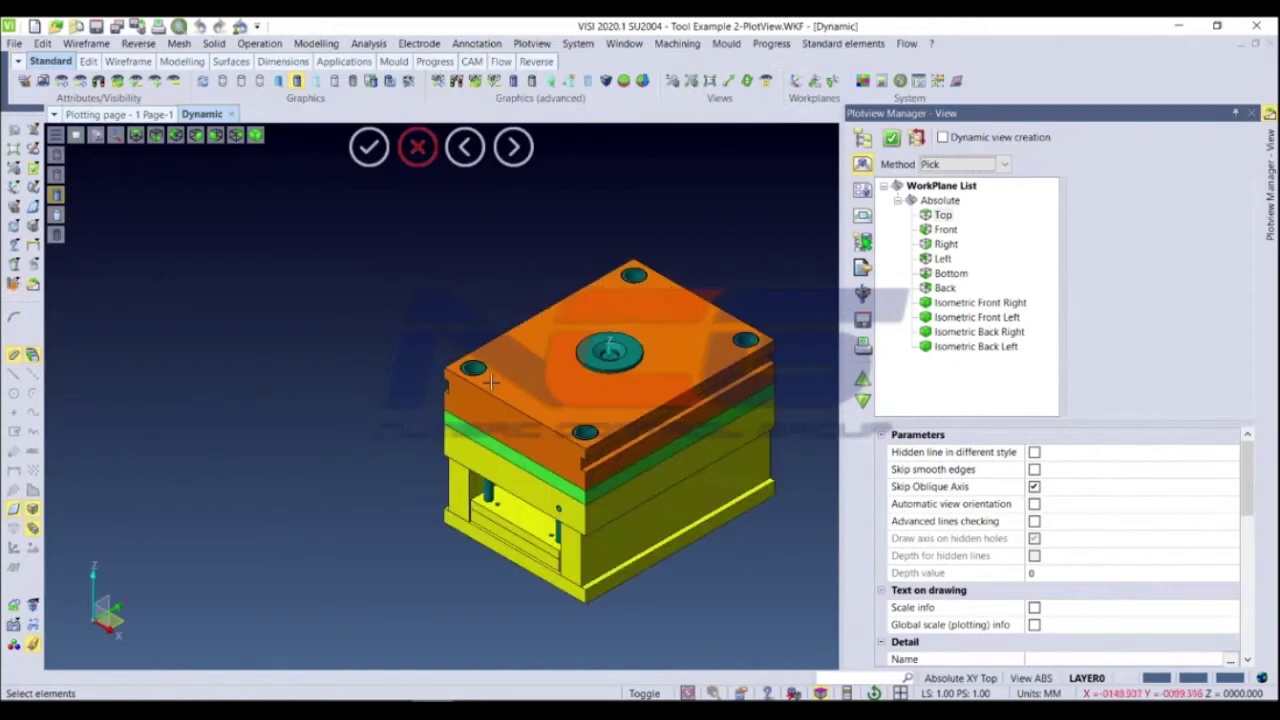
scroll(491, 381, up, 3)
click(491, 381)
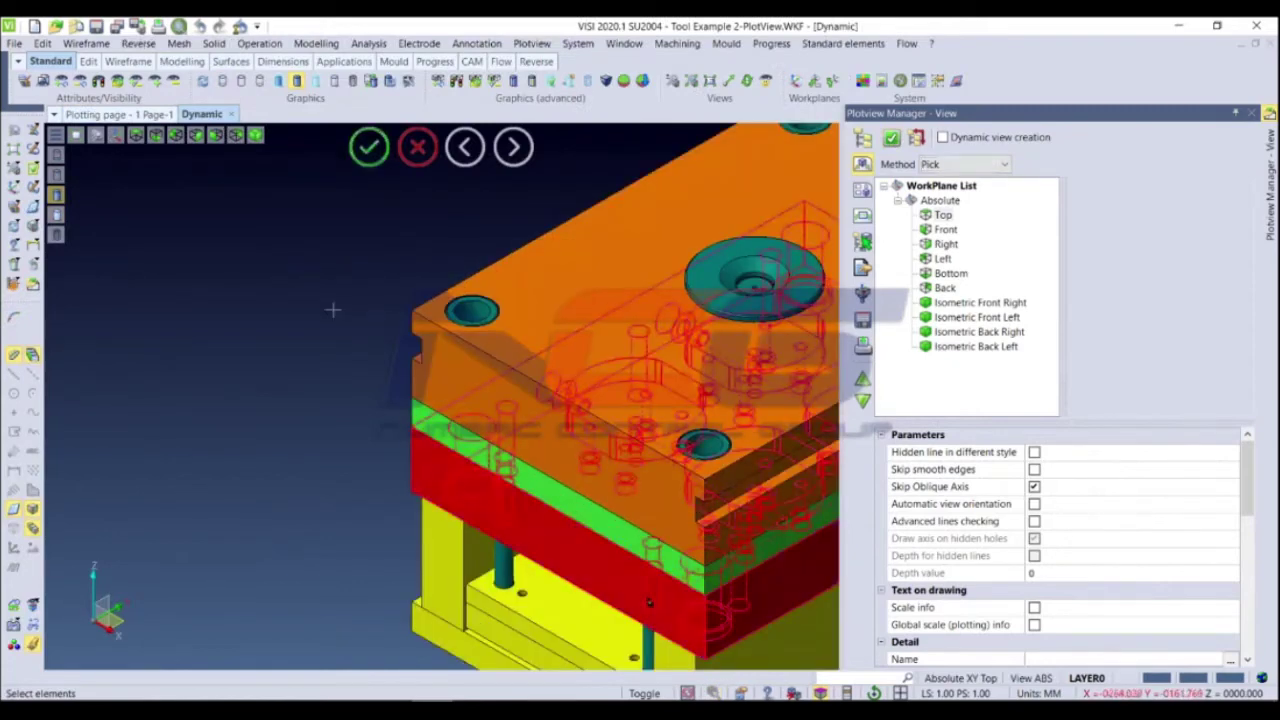
click(369, 147)
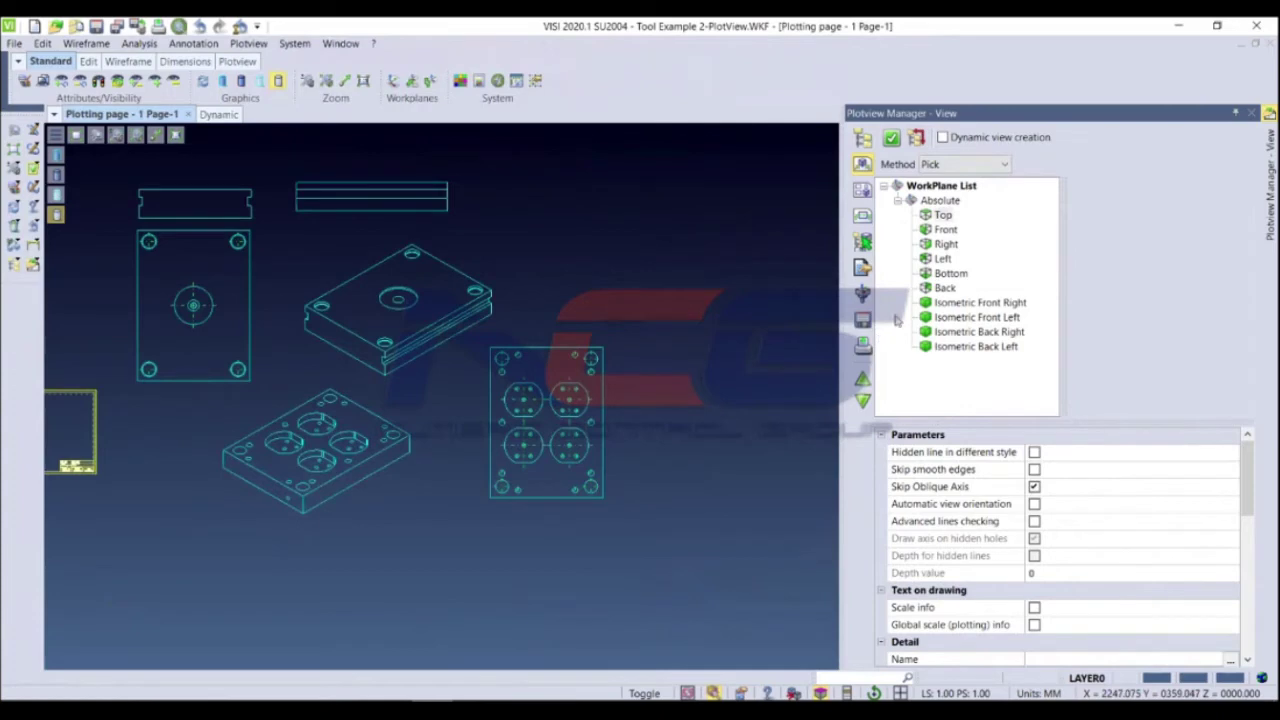
scroll(626, 372, down, 2)
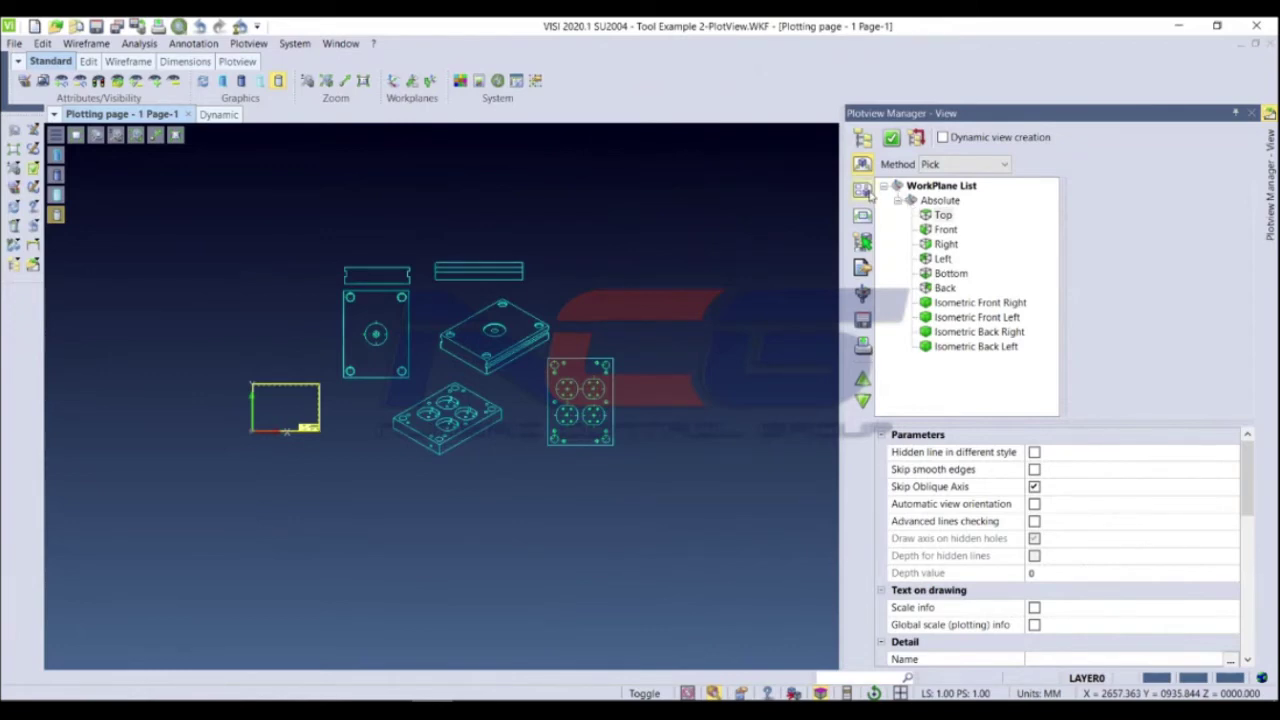
Window-select and erase every plate view from Page-1
click(865, 192)
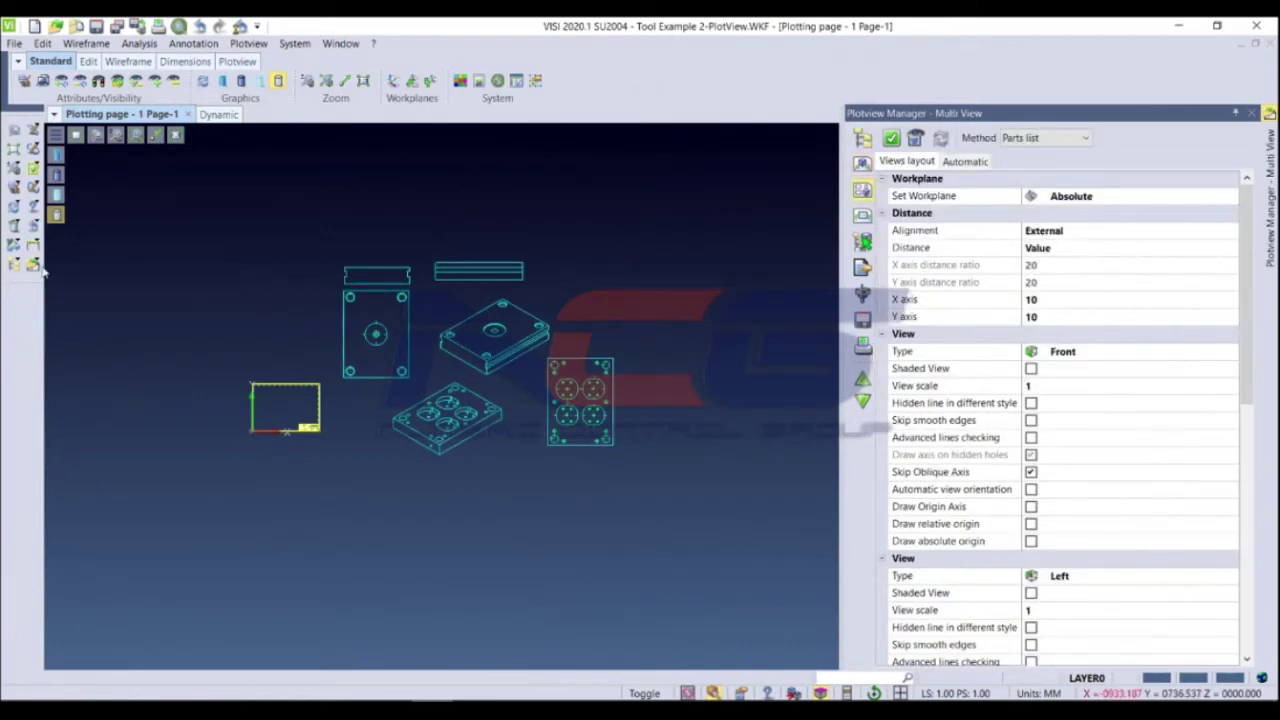
click(16, 226)
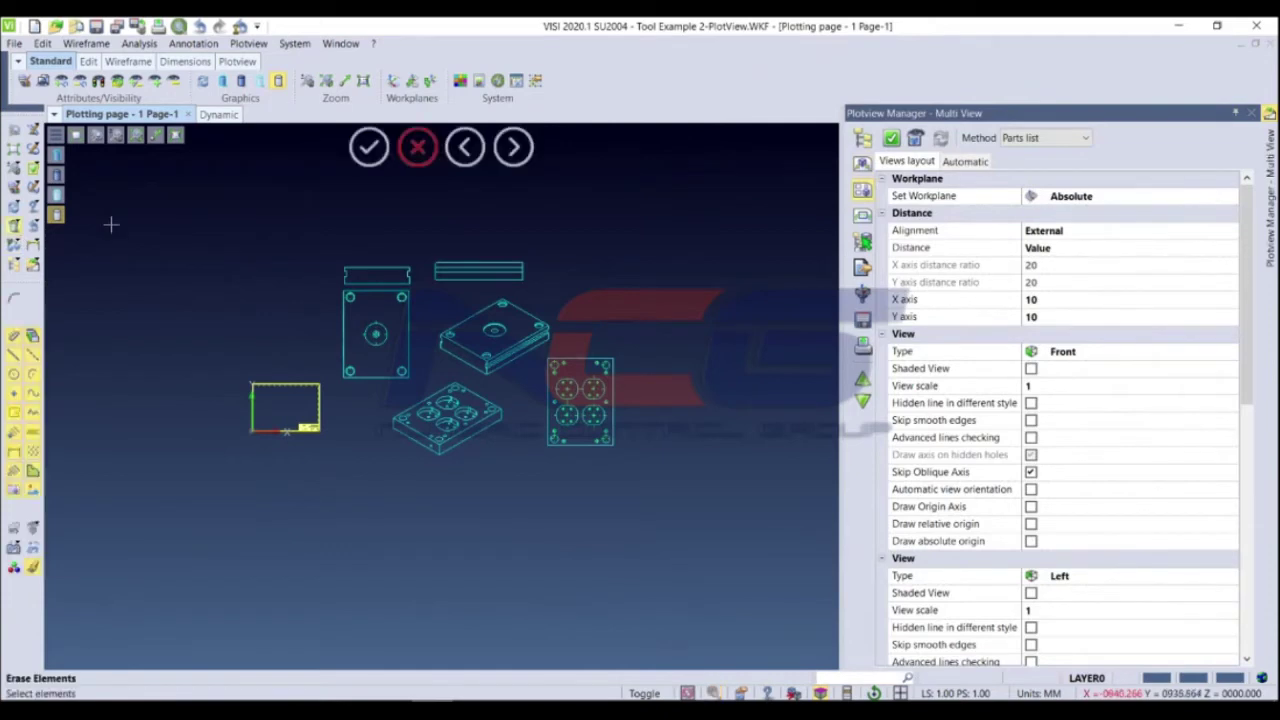
drag(329, 200, 763, 471)
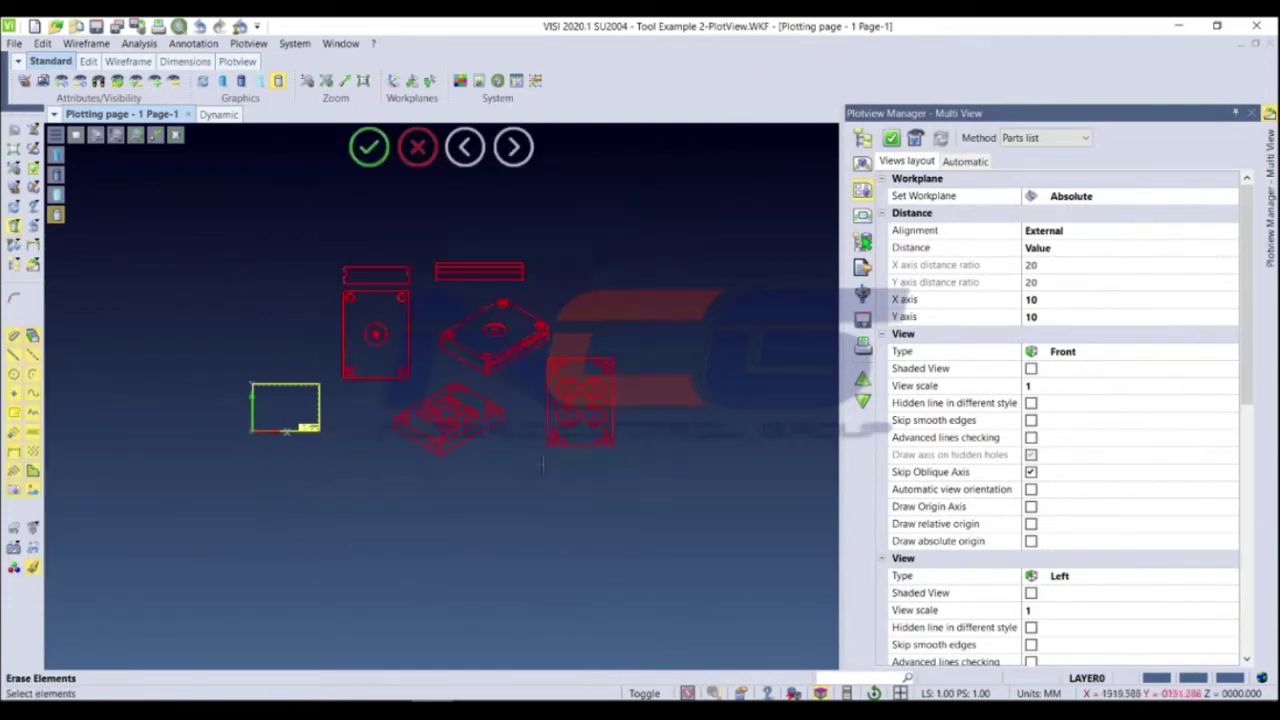
key(Escape)
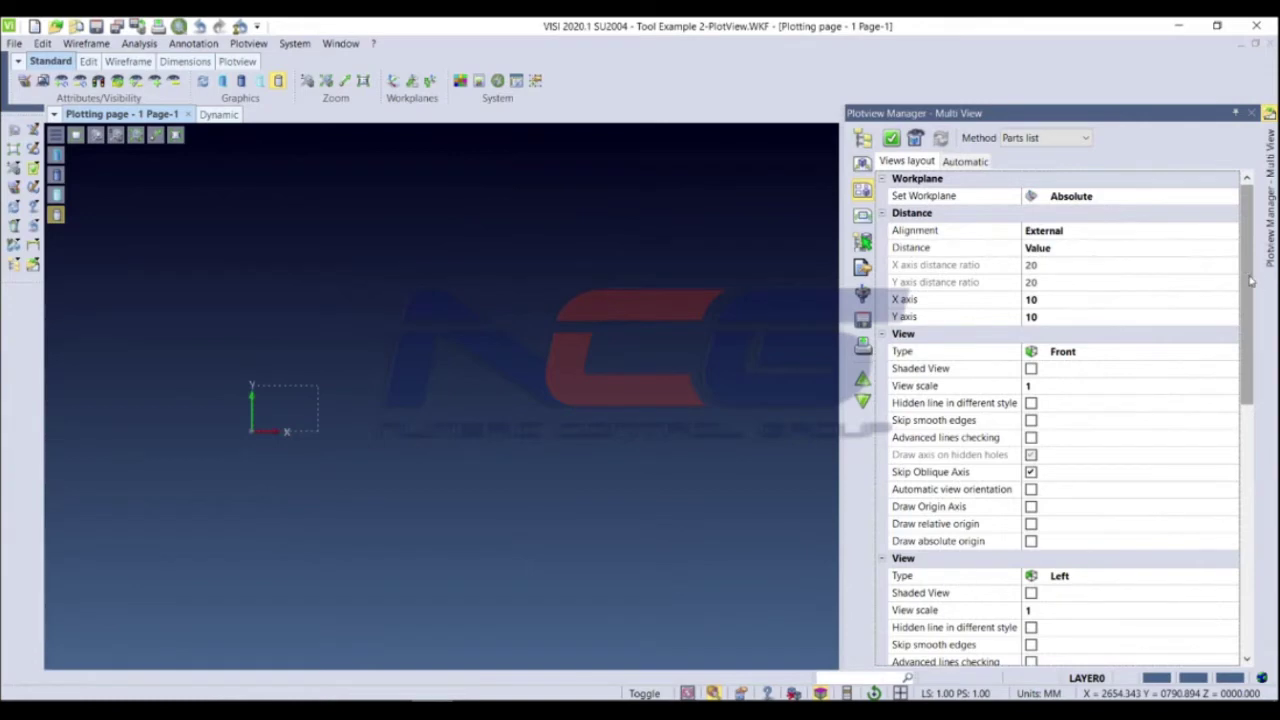
scroll(1248, 287, down, 1)
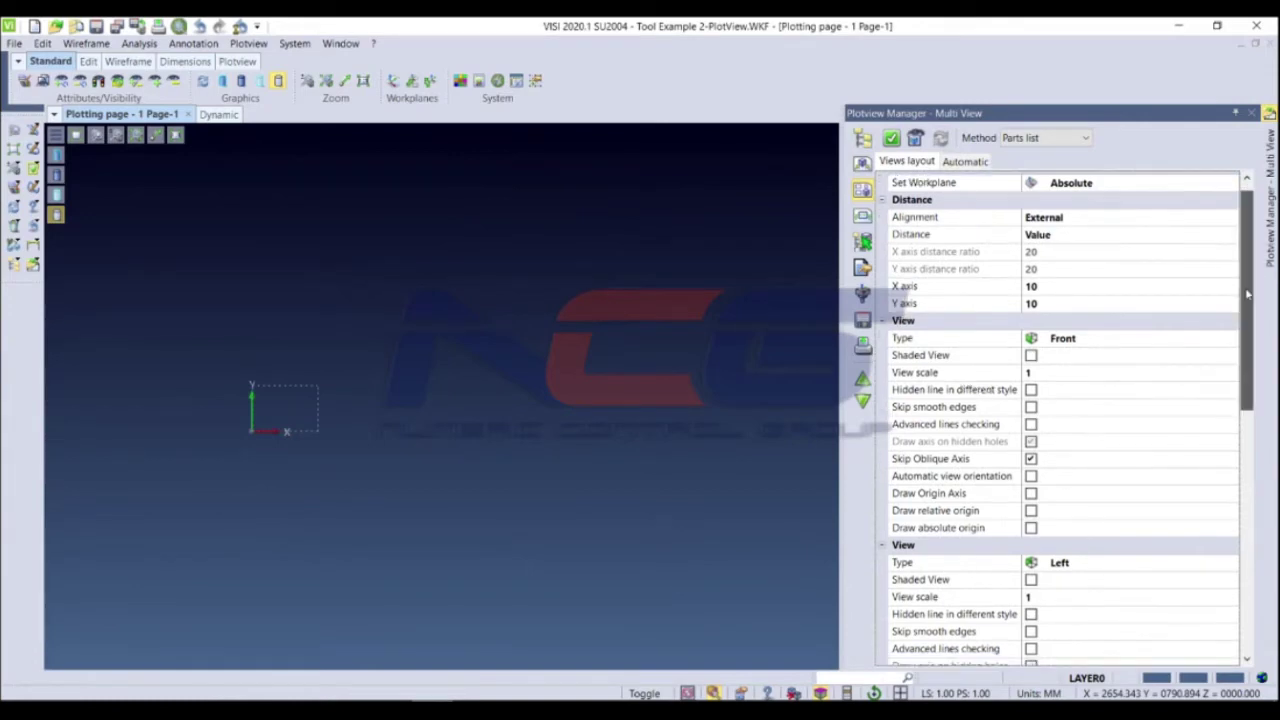
scroll(1227, 330, down, 1)
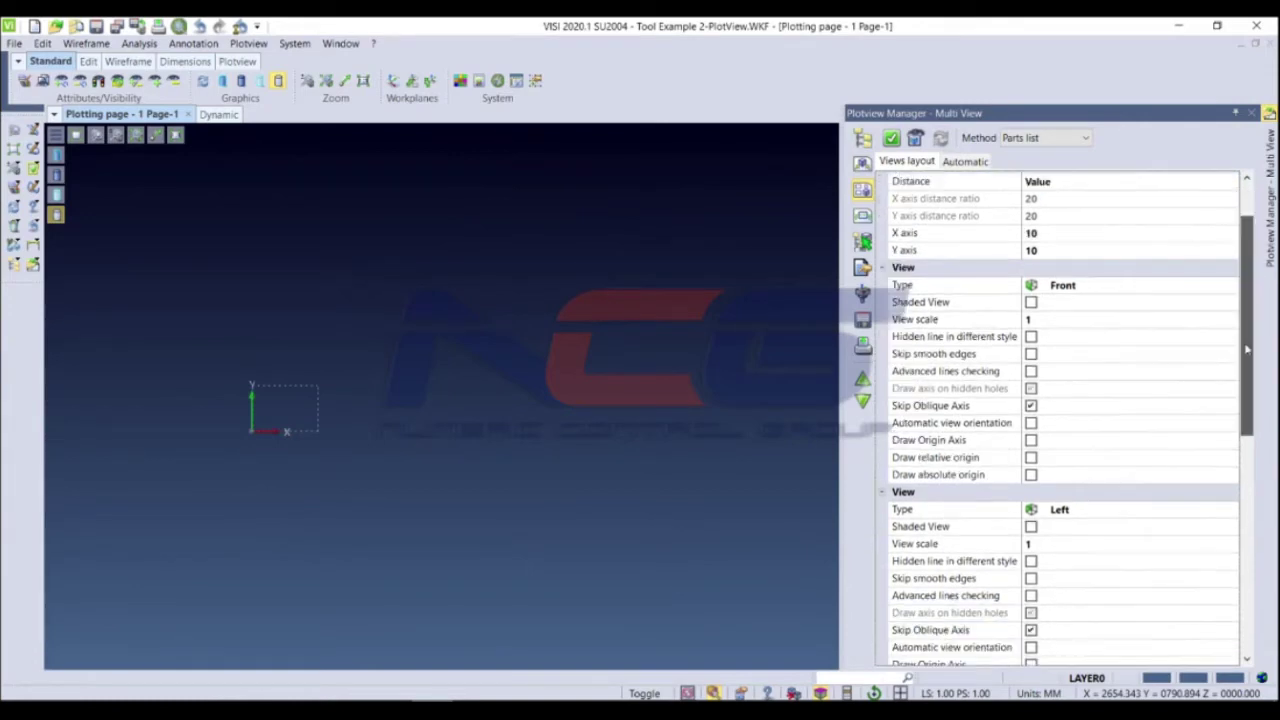
scroll(1229, 434, down, 4)
scroll(1210, 551, down, 5)
scroll(1215, 480, up, 3)
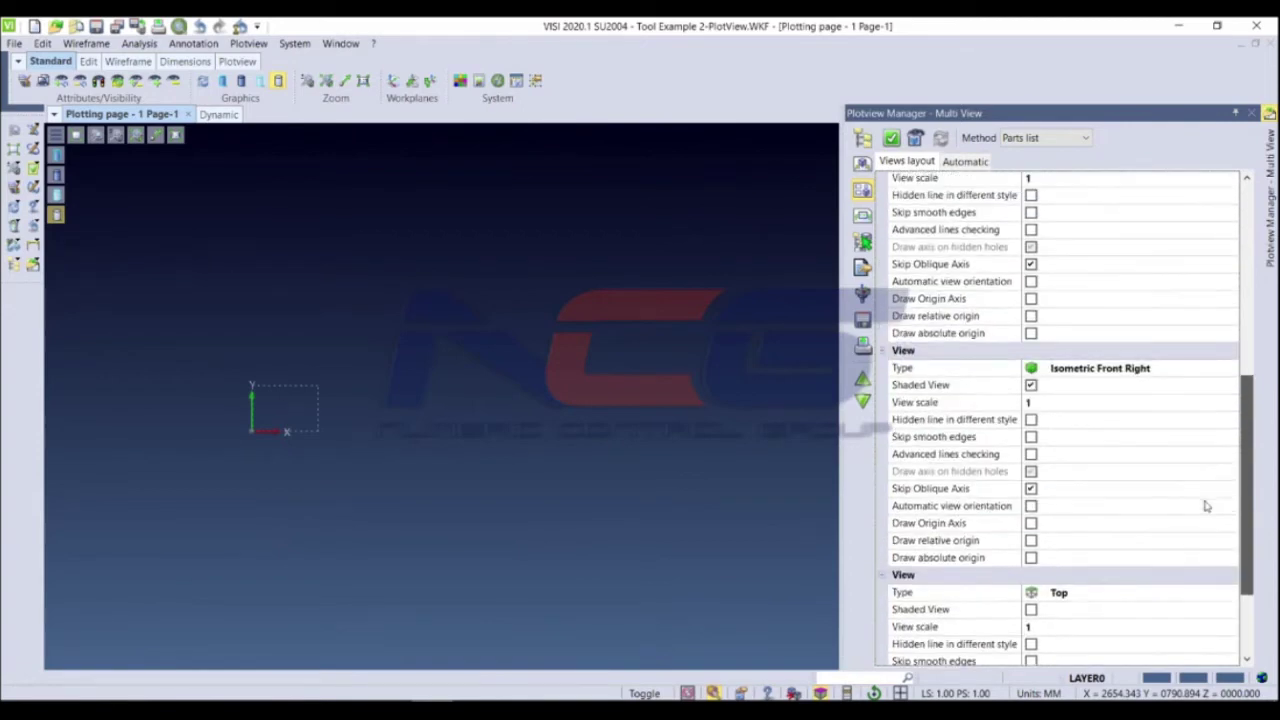
scroll(1225, 400, up, 6)
scroll(1232, 327, up, 2)
scroll(1232, 327, up, 1)
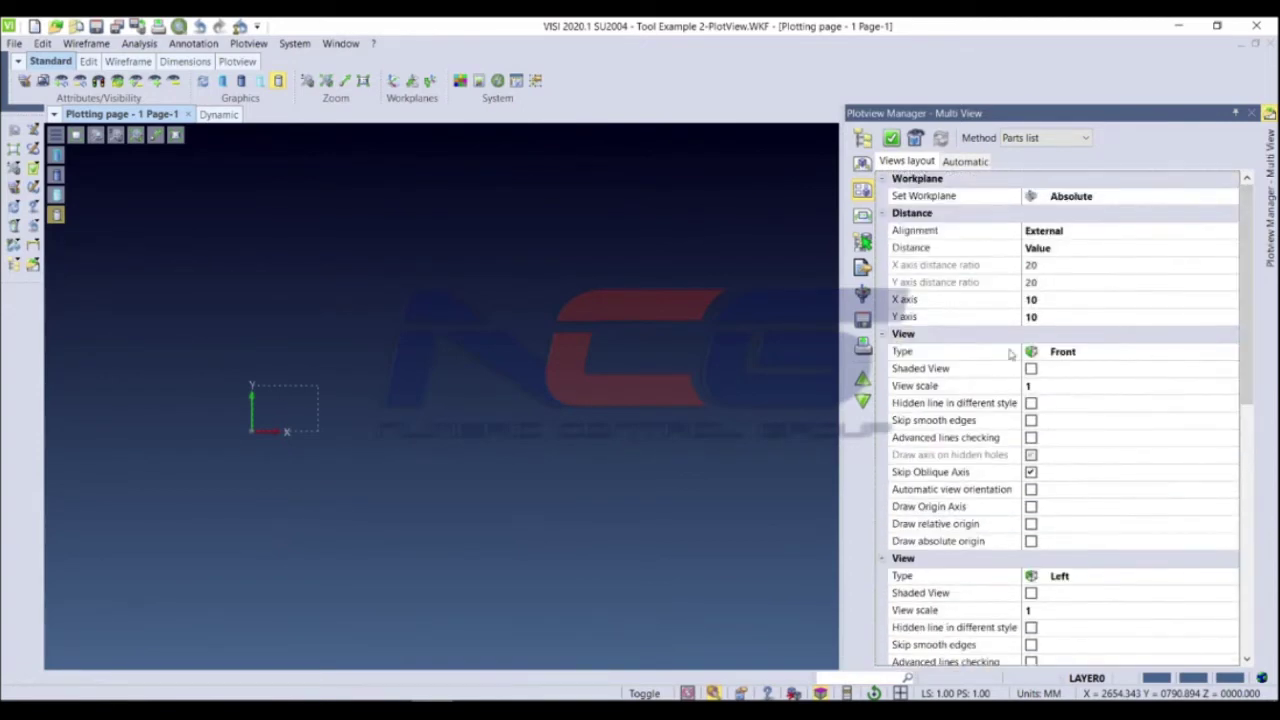
click(1087, 353)
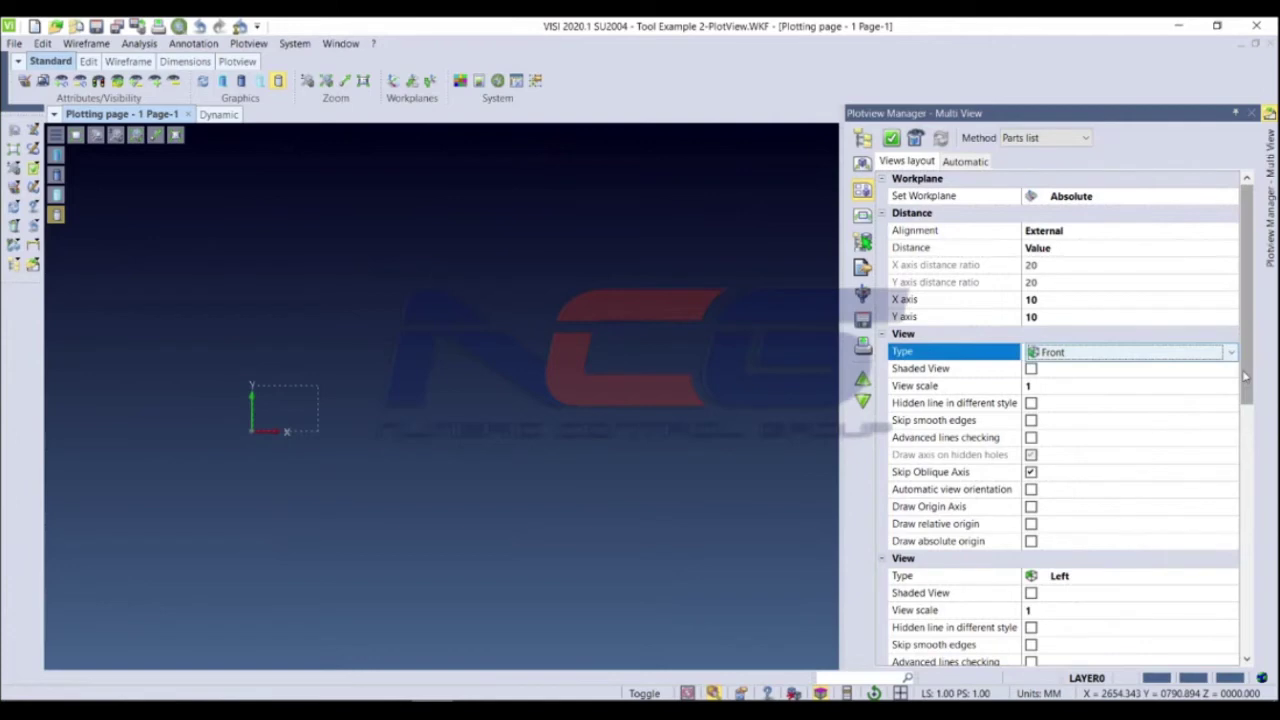
scroll(1235, 440, down, 4)
scroll(1220, 520, down, 2)
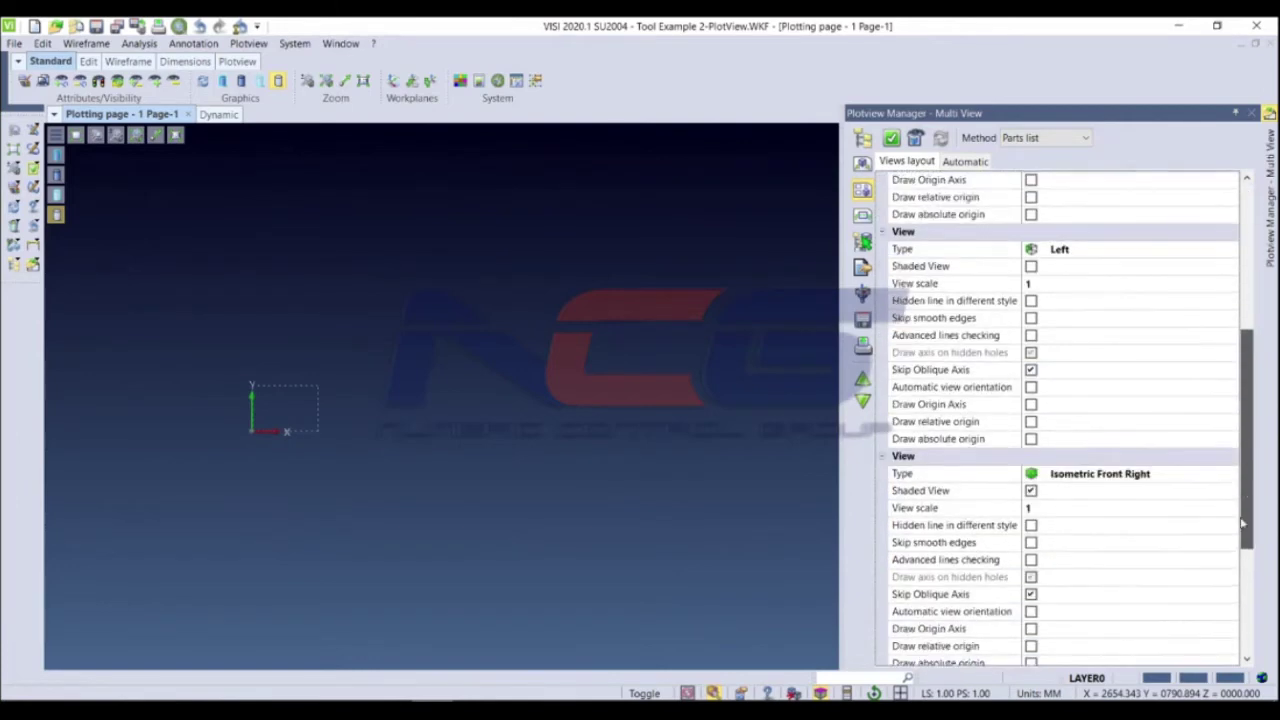
scroll(1208, 594, down, 3)
scroll(1205, 600, down, 1)
scroll(1177, 446, up, 3)
scroll(1177, 447, up, 2)
scroll(1175, 447, up, 1)
scroll(1165, 438, up, 4)
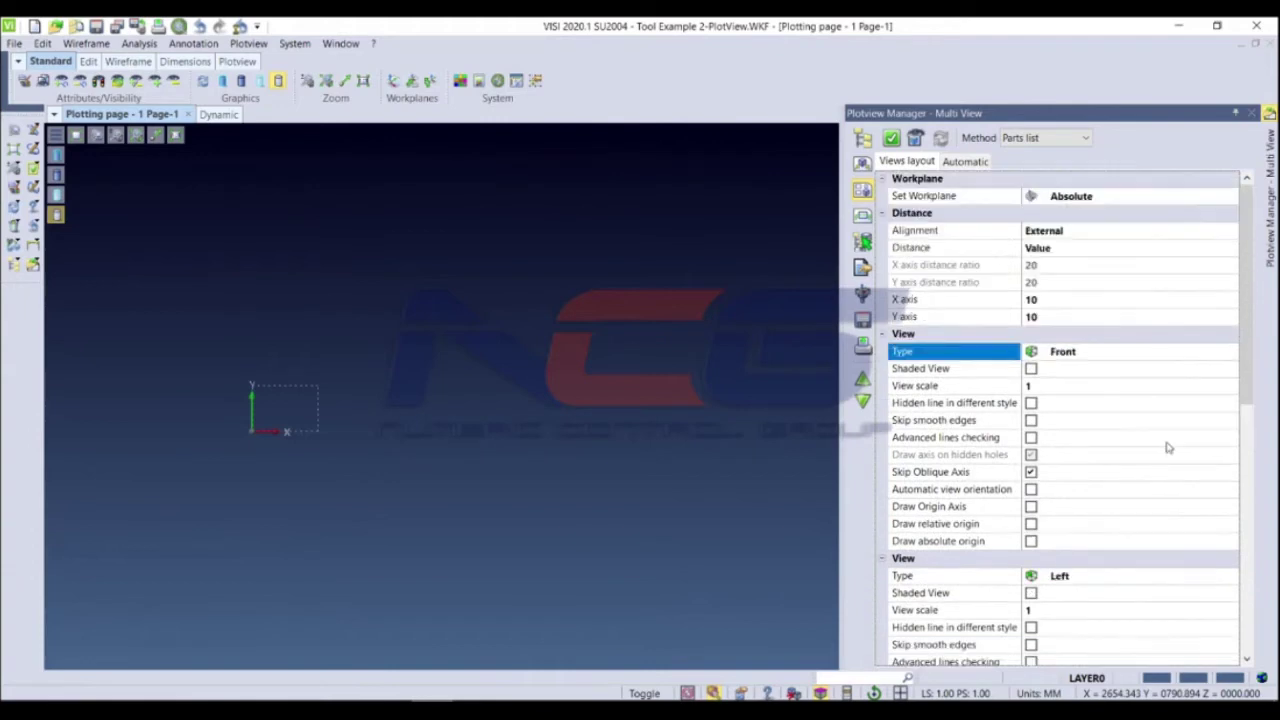
scroll(1158, 436, down, 3)
click(1121, 199)
click(1121, 202)
scroll(1120, 240, up, 2)
scroll(1118, 220, up, 1)
scroll(1100, 218, up, 1)
click(1080, 216)
click(1086, 200)
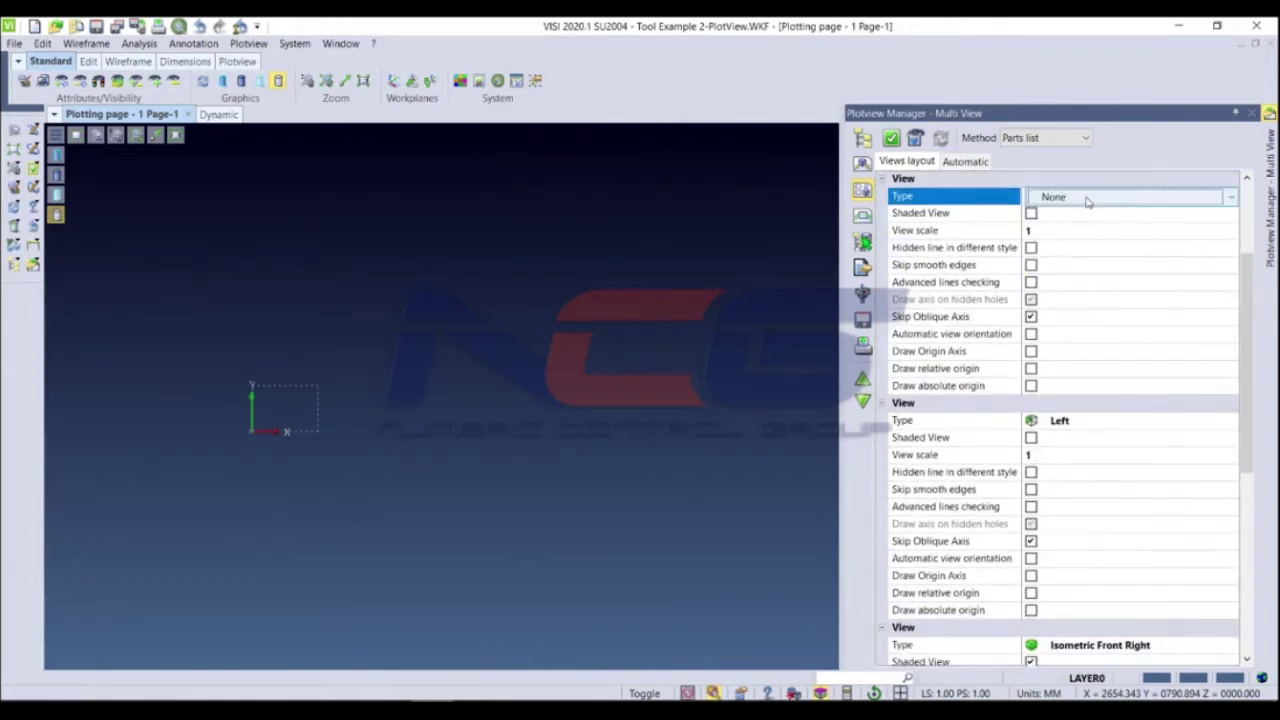
click(1085, 207)
scroll(1085, 280, down, 2)
scroll(1080, 250, up, 2)
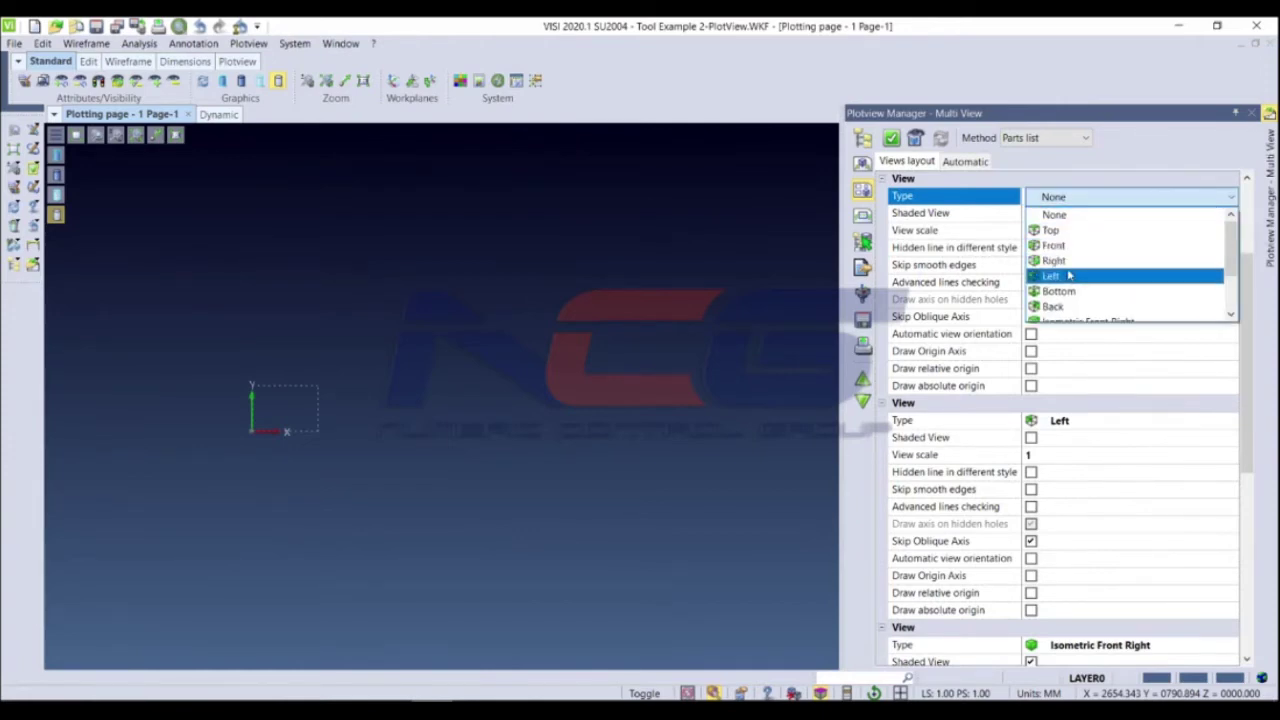
click(1068, 275)
click(1080, 197)
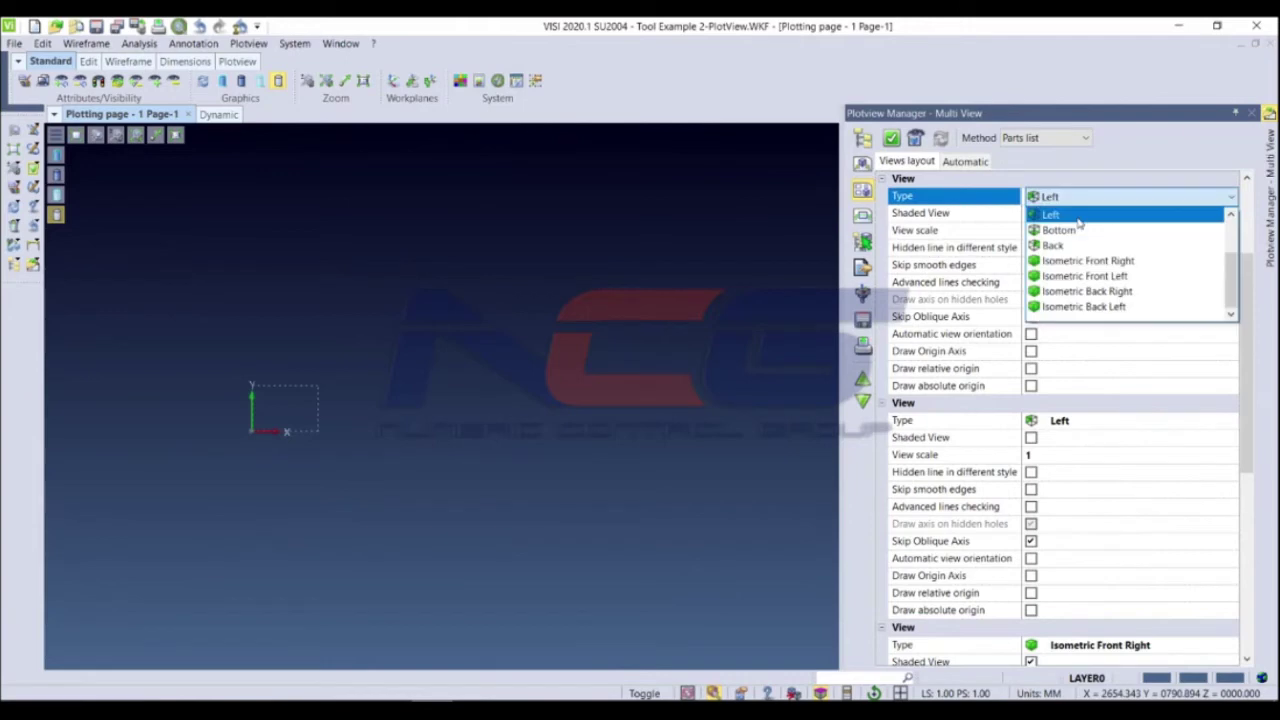
scroll(1080, 240, up, 2)
click(1072, 260)
click(1072, 222)
click(1072, 214)
click(1072, 214)
click(1072, 214)
click(1072, 214)
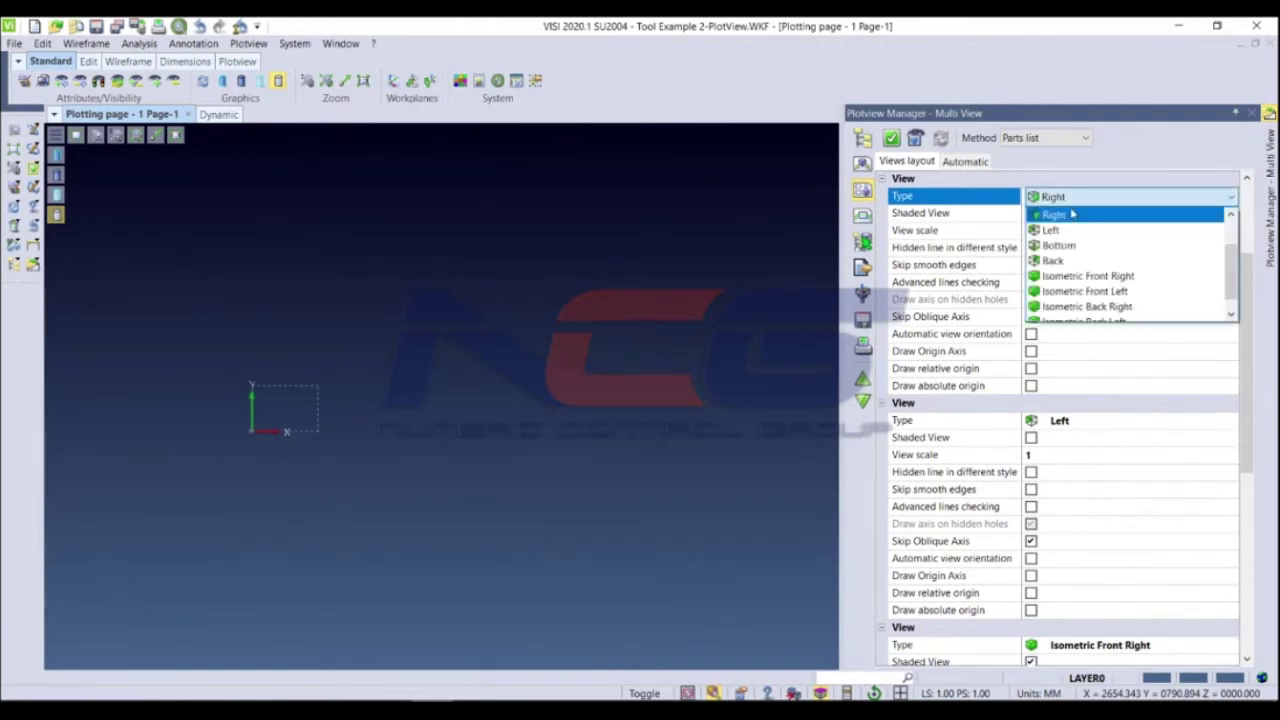
scroll(1072, 230, up, 2)
click(1060, 245)
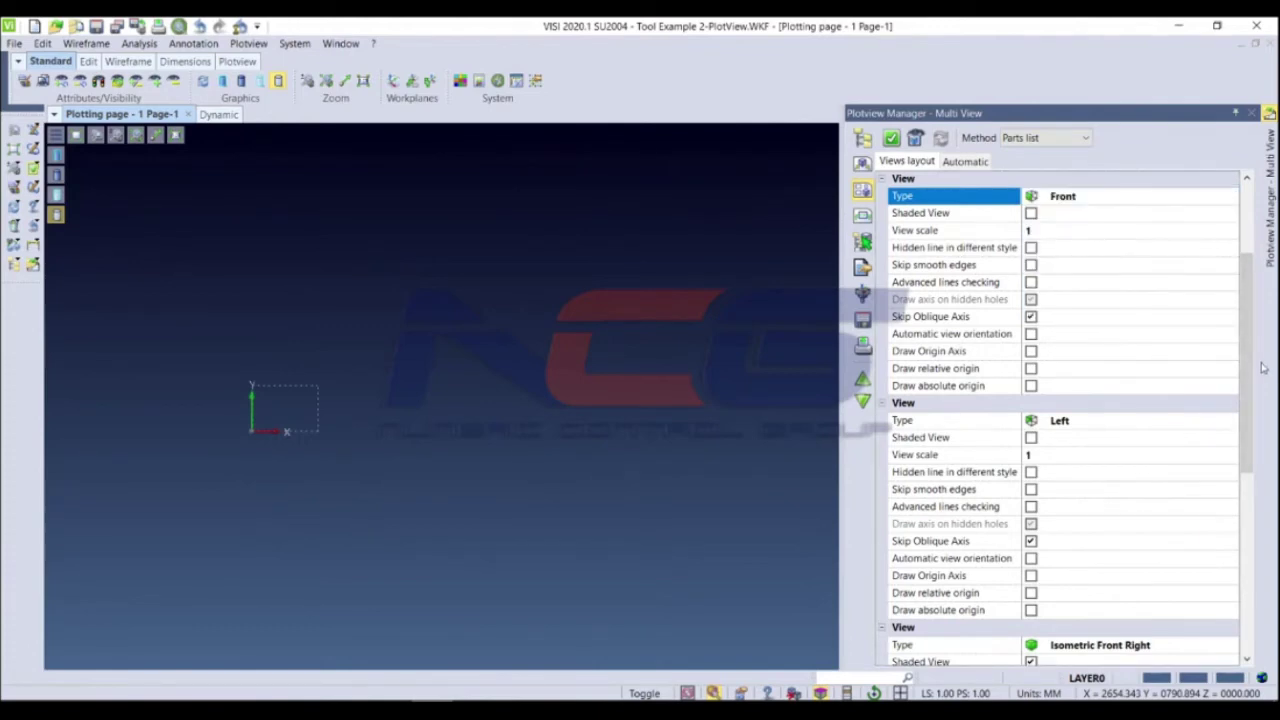
drag(1252, 358, 1233, 432)
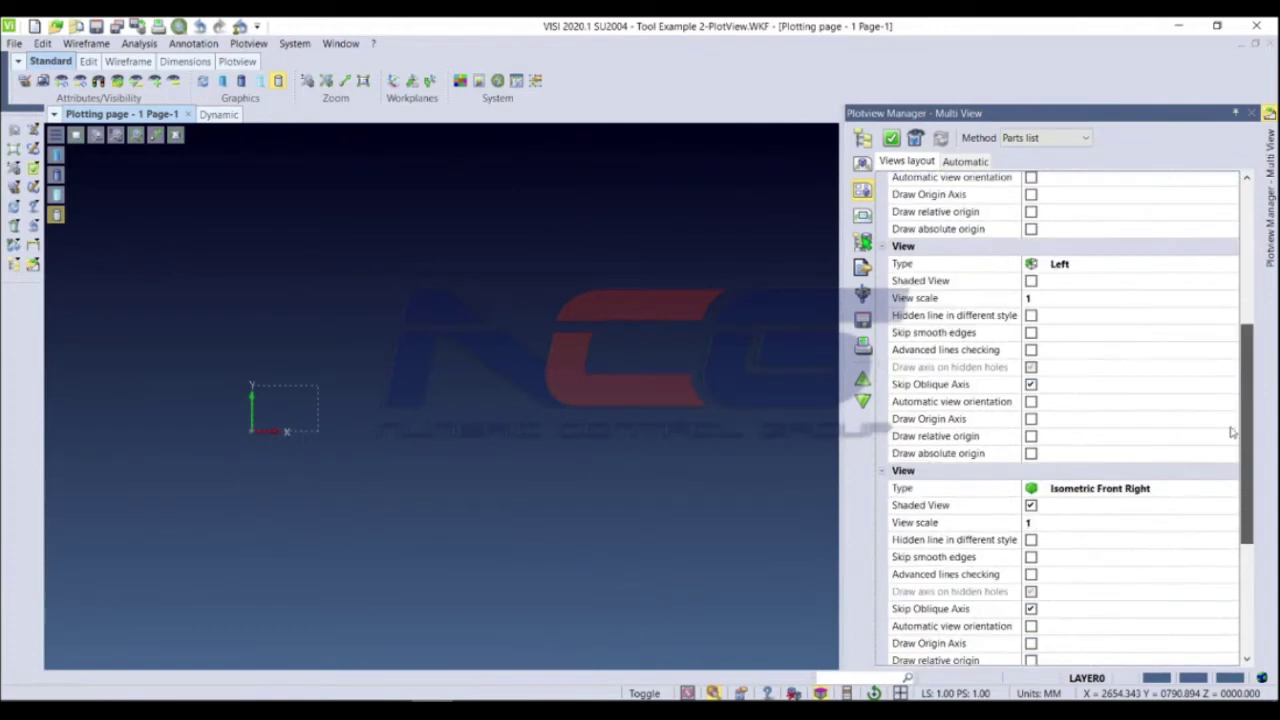
scroll(1215, 480, down, 3)
scroll(1200, 600, down, 1)
scroll(1200, 540, up, 6)
scroll(1100, 350, up, 3)
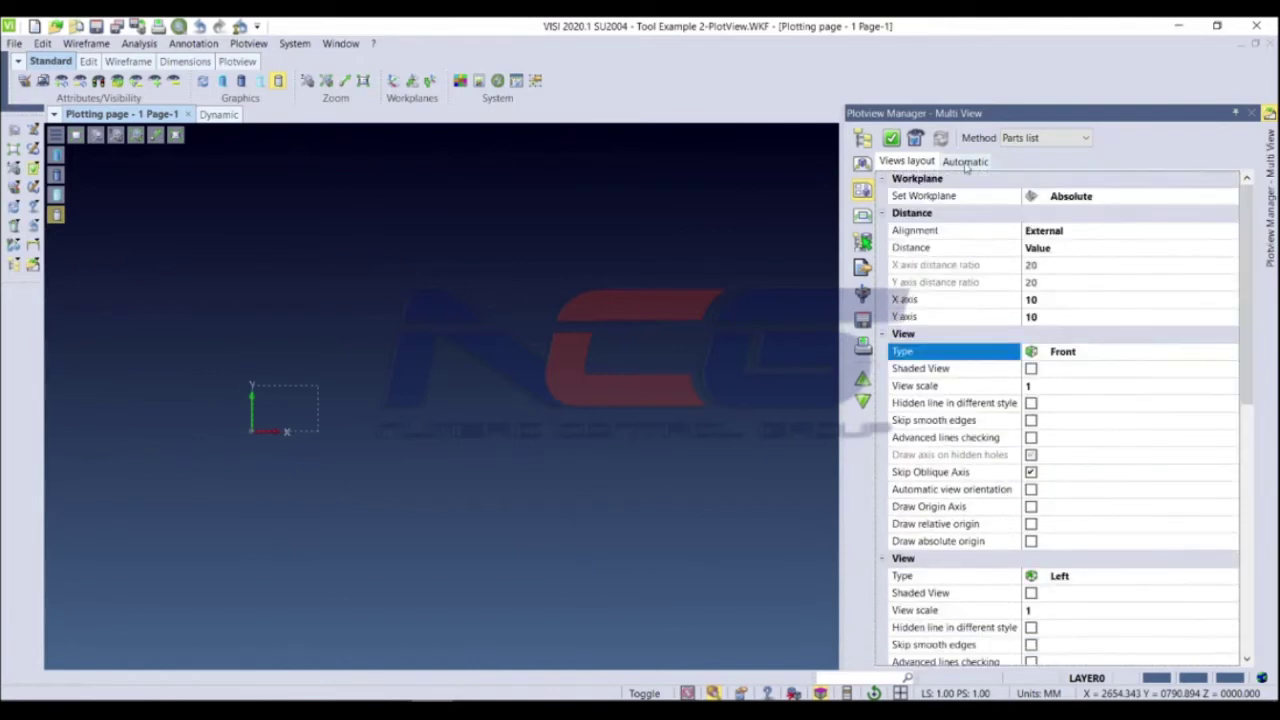
Set the automatic Multi View page-creation method to Layers
click(965, 163)
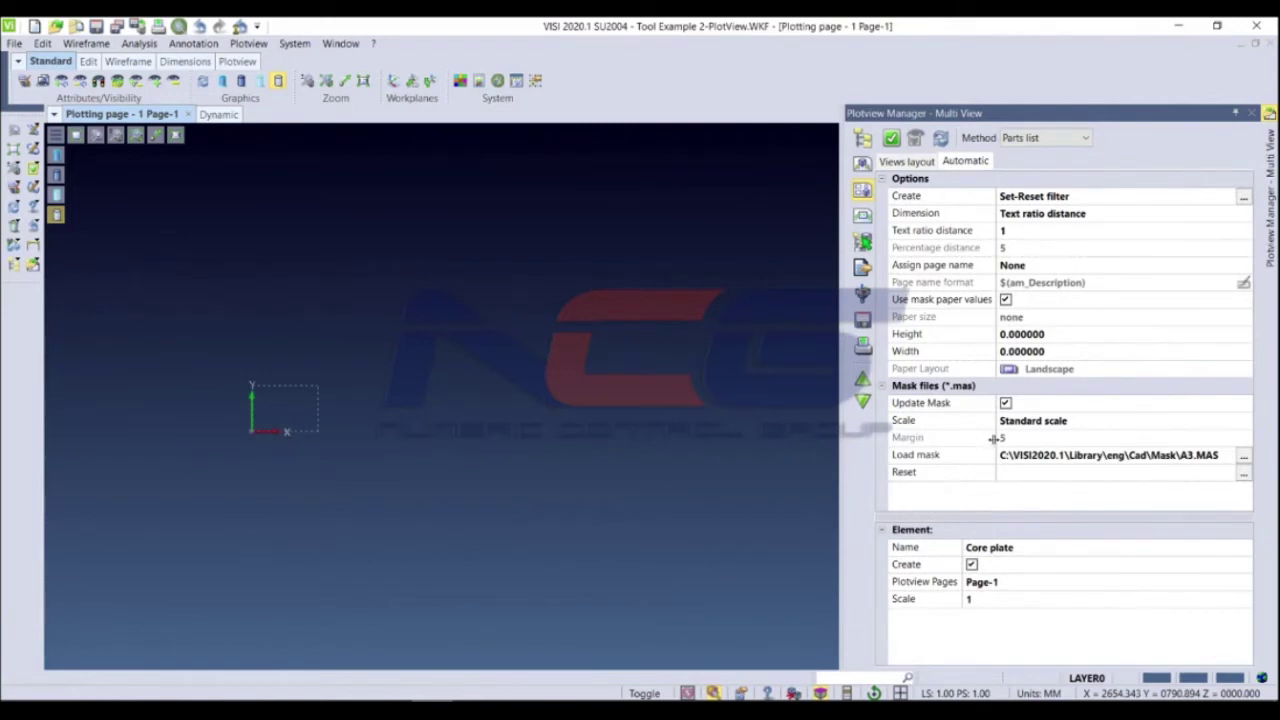
scroll(443, 243, down, 3)
scroll(374, 277, up, 3)
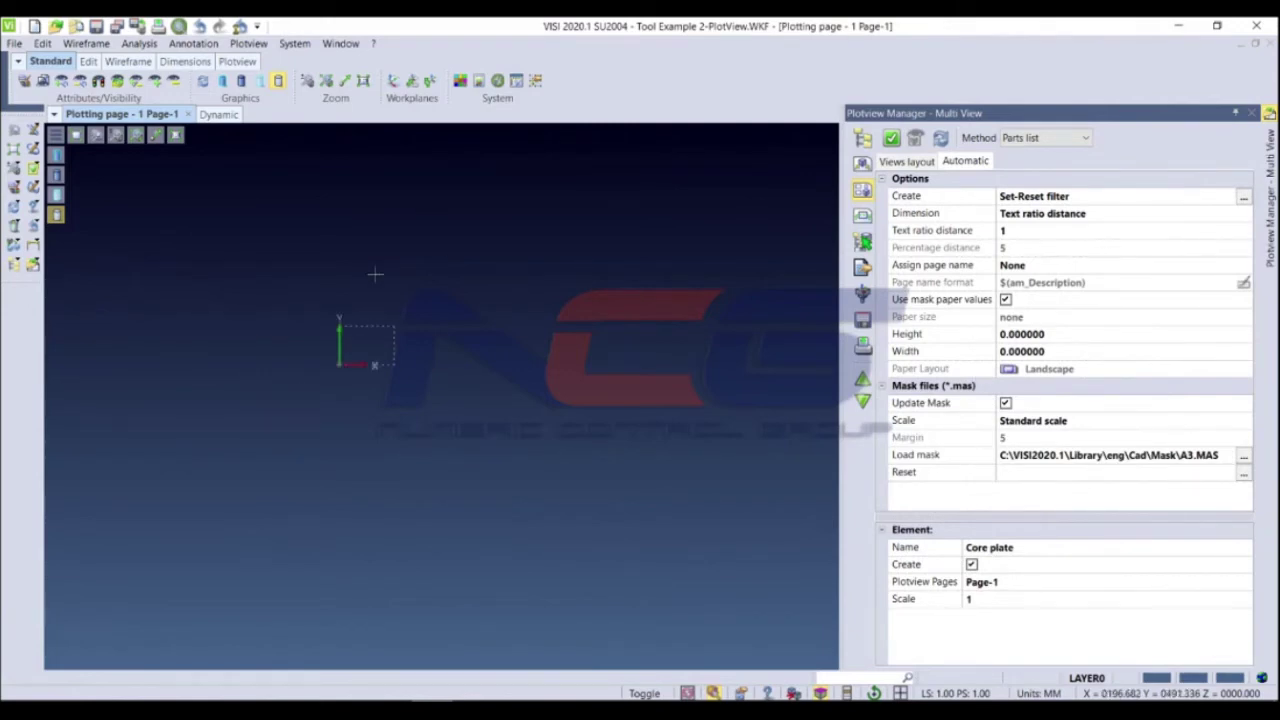
scroll(453, 286, up, 2)
click(1045, 138)
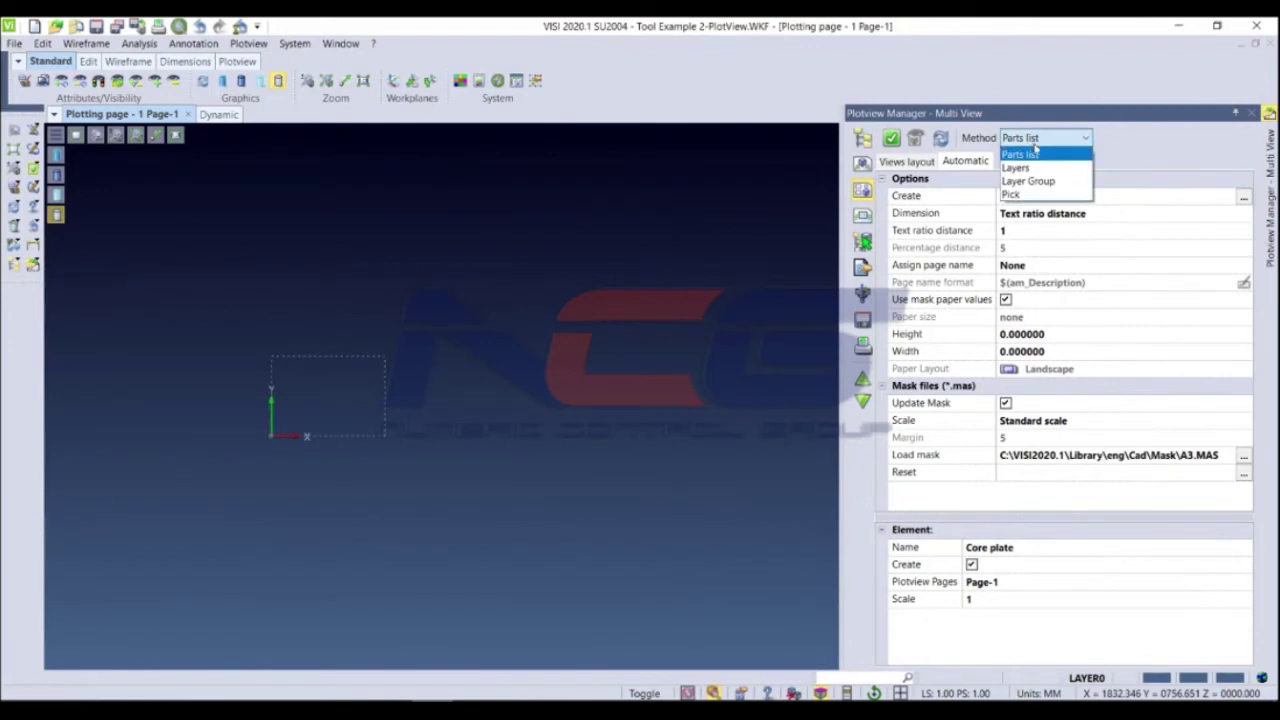
click(1037, 169)
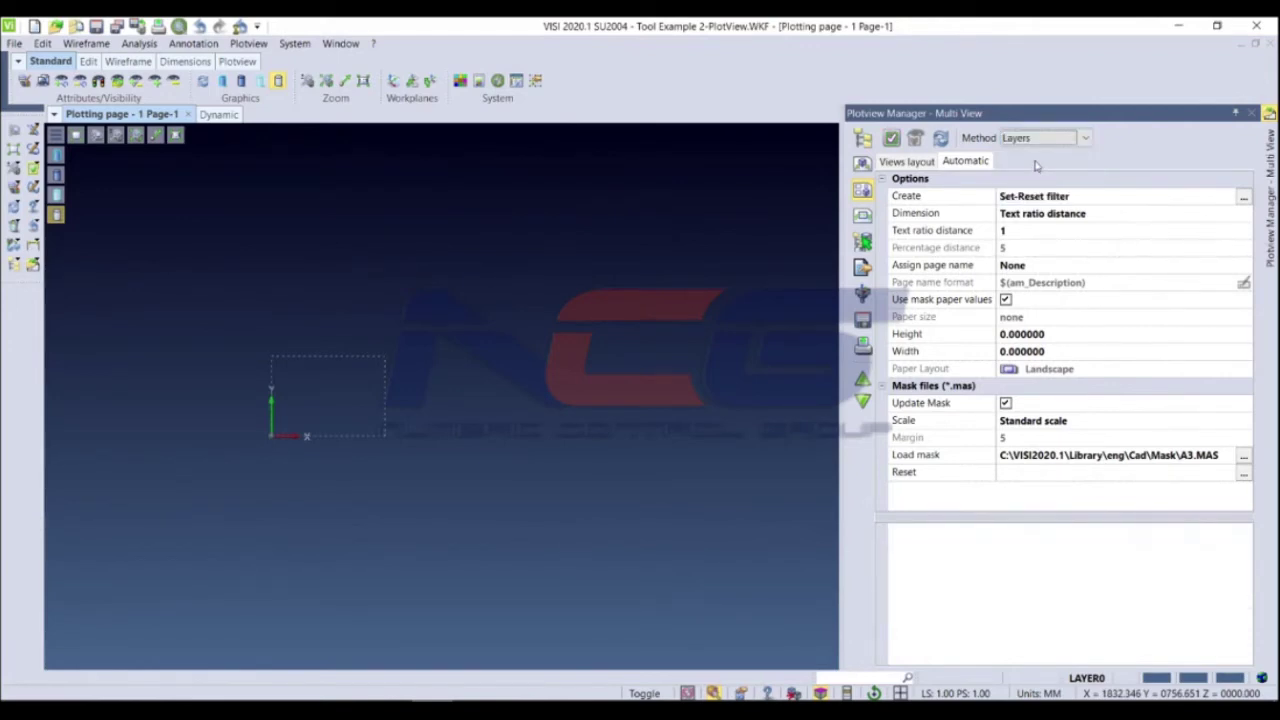
Preview the Cavity plate, COOLING_ELEMENTS and Riser layers in the Dynamic view, then close the list
click(1088, 680)
click(935, 254)
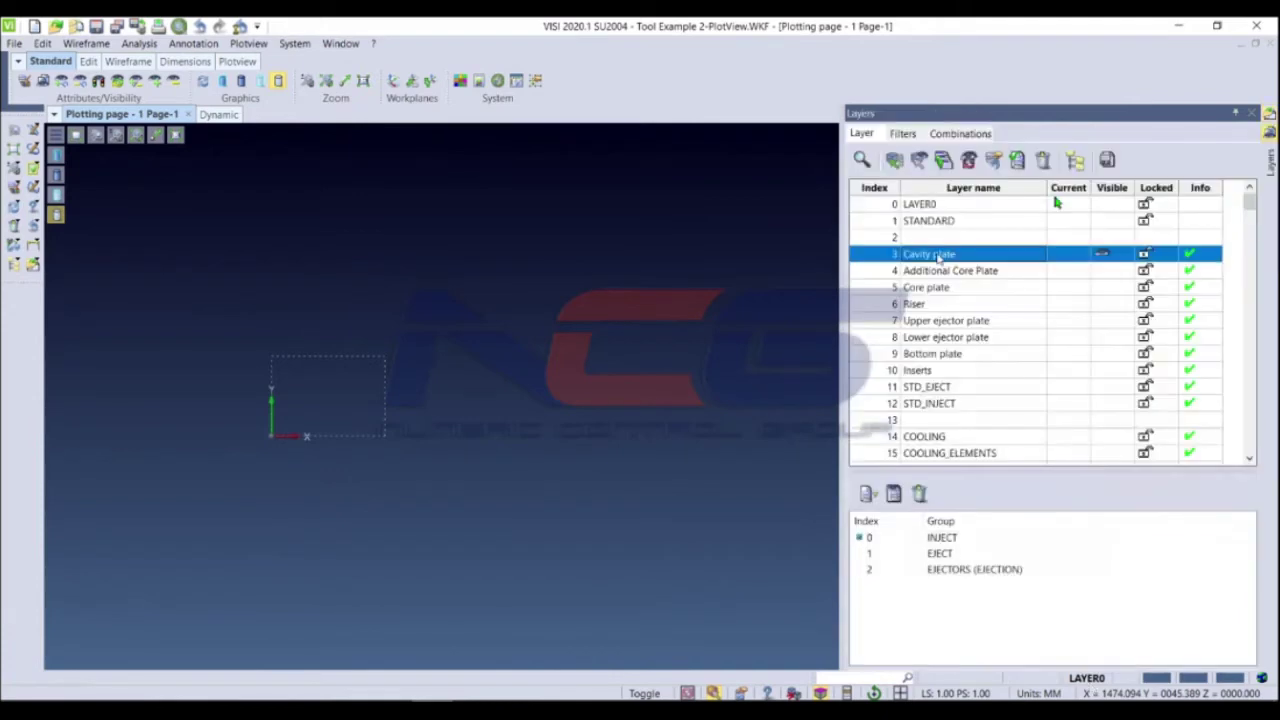
click(218, 114)
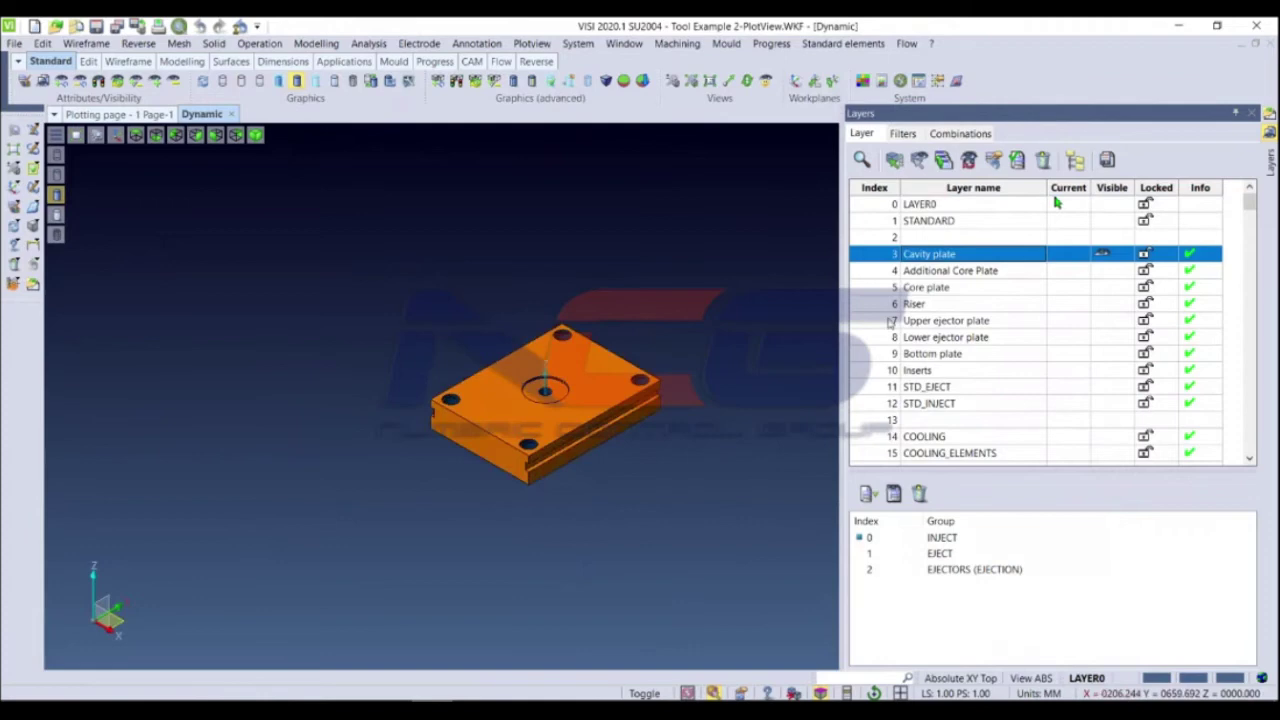
drag(955, 272, 948, 343)
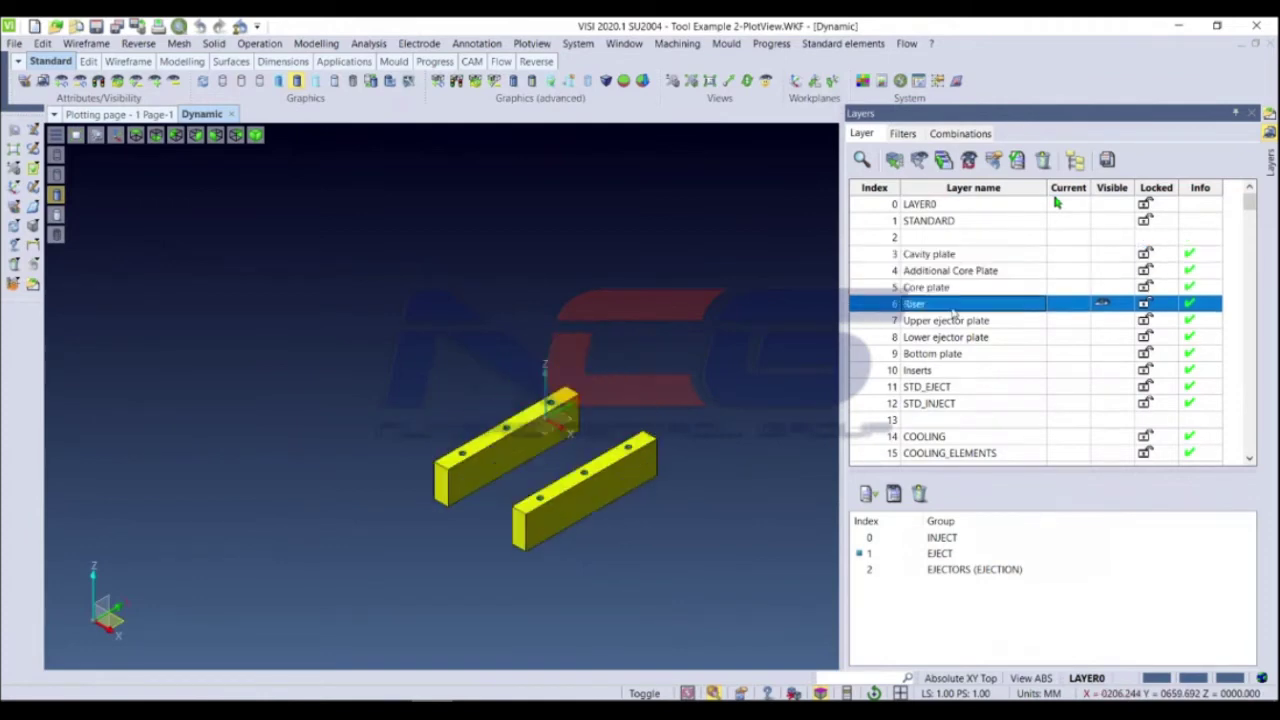
drag(955, 453, 966, 438)
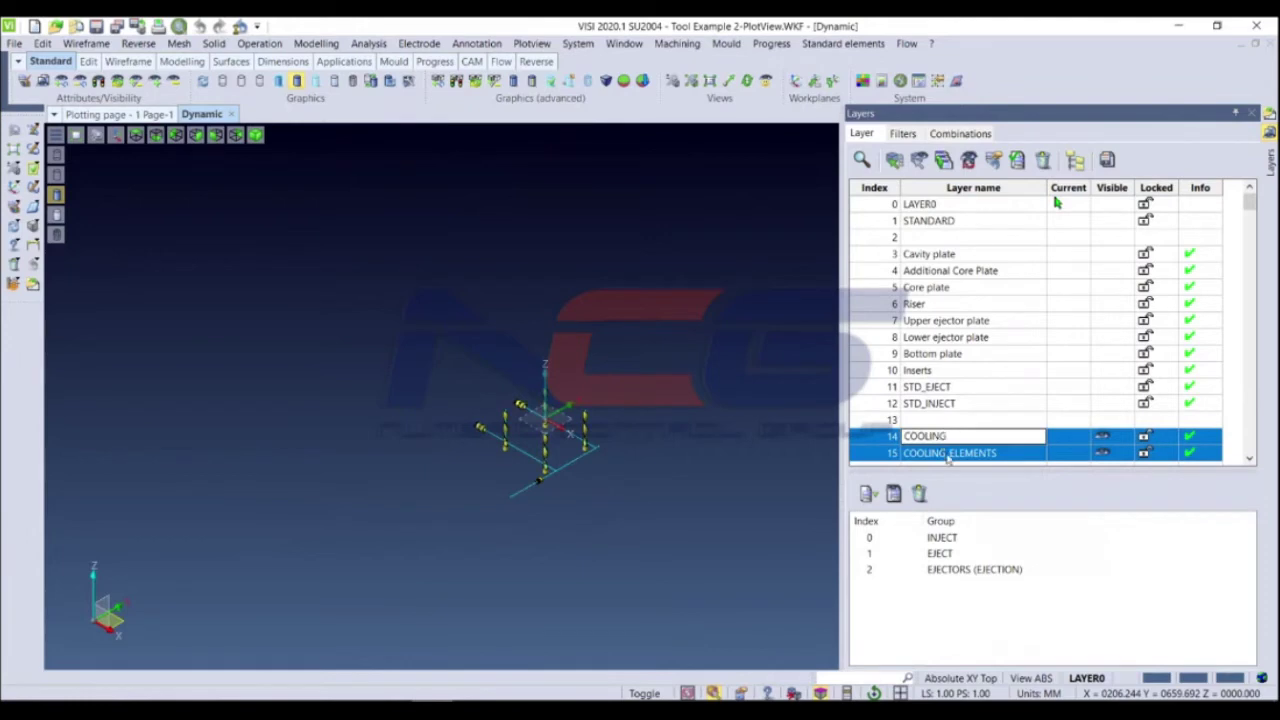
click(948, 454)
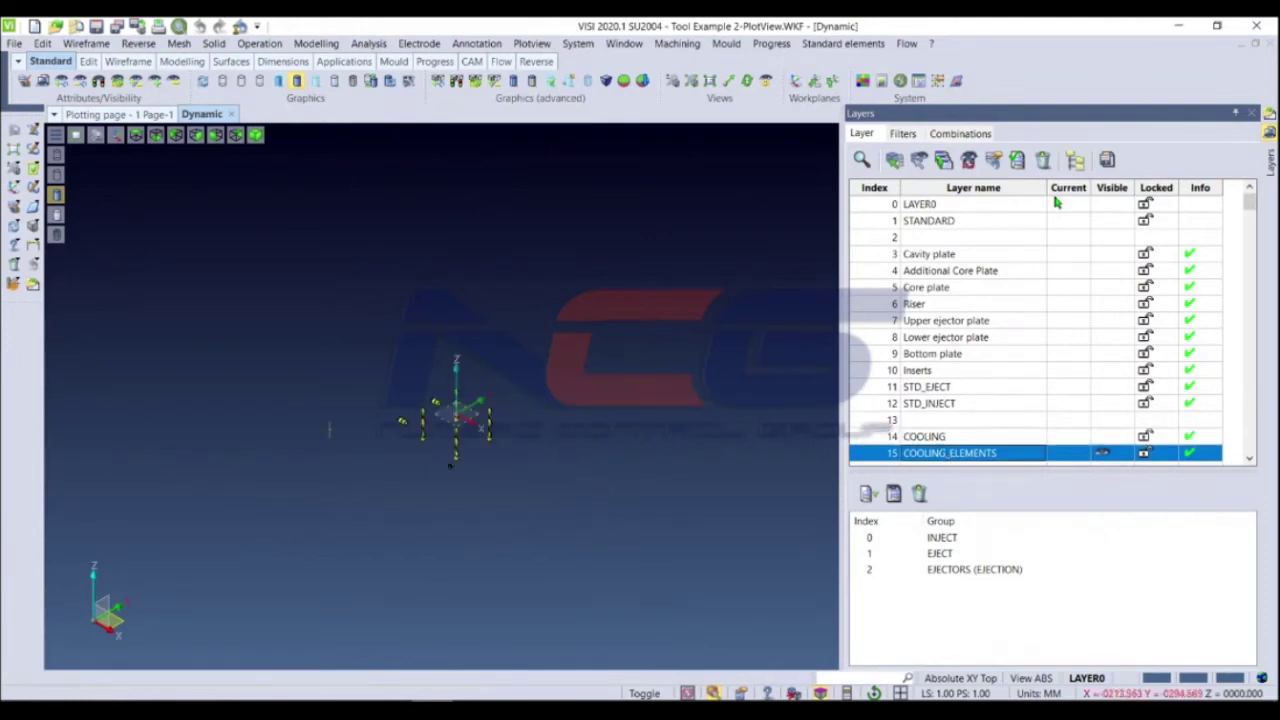
scroll(423, 462, up, 2)
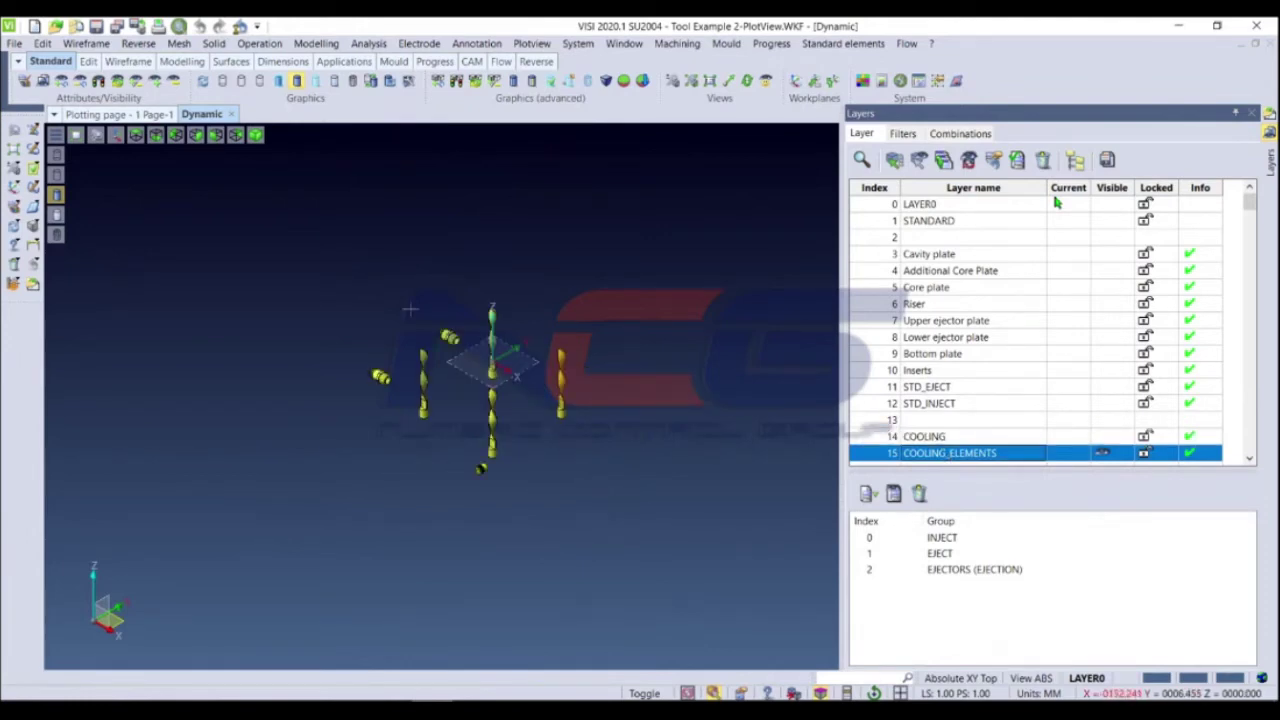
click(967, 305)
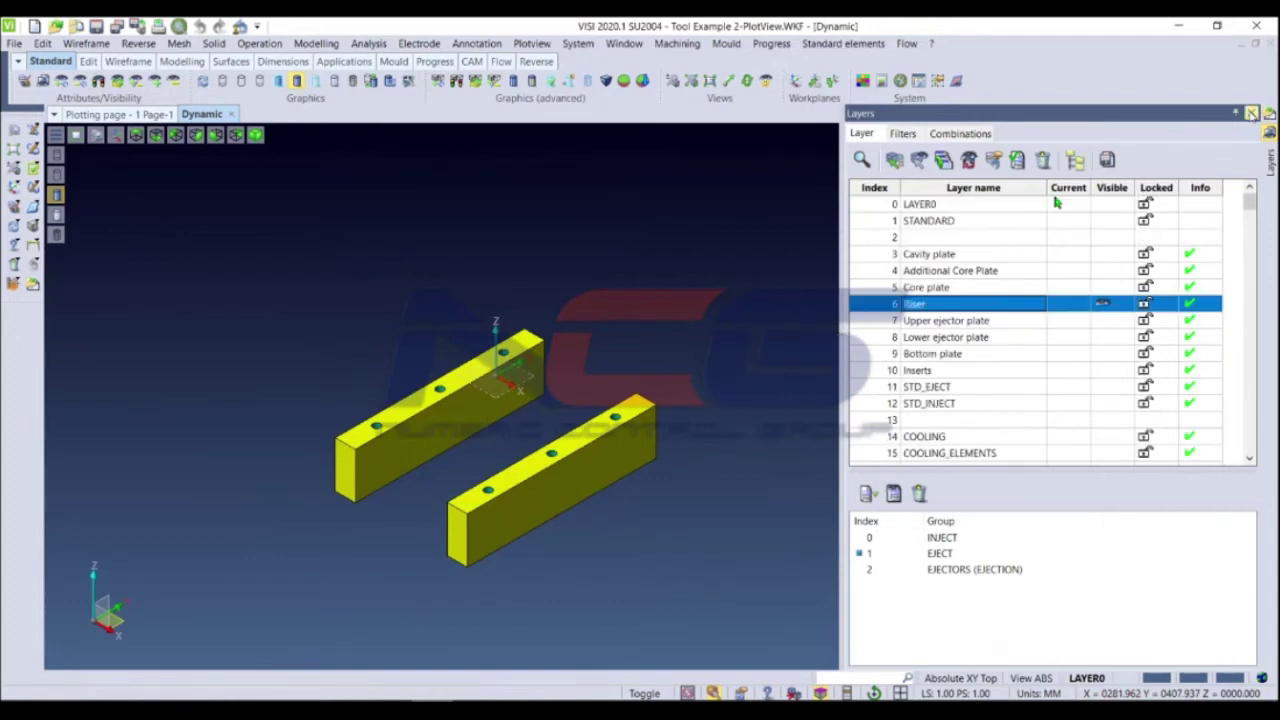
click(1251, 114)
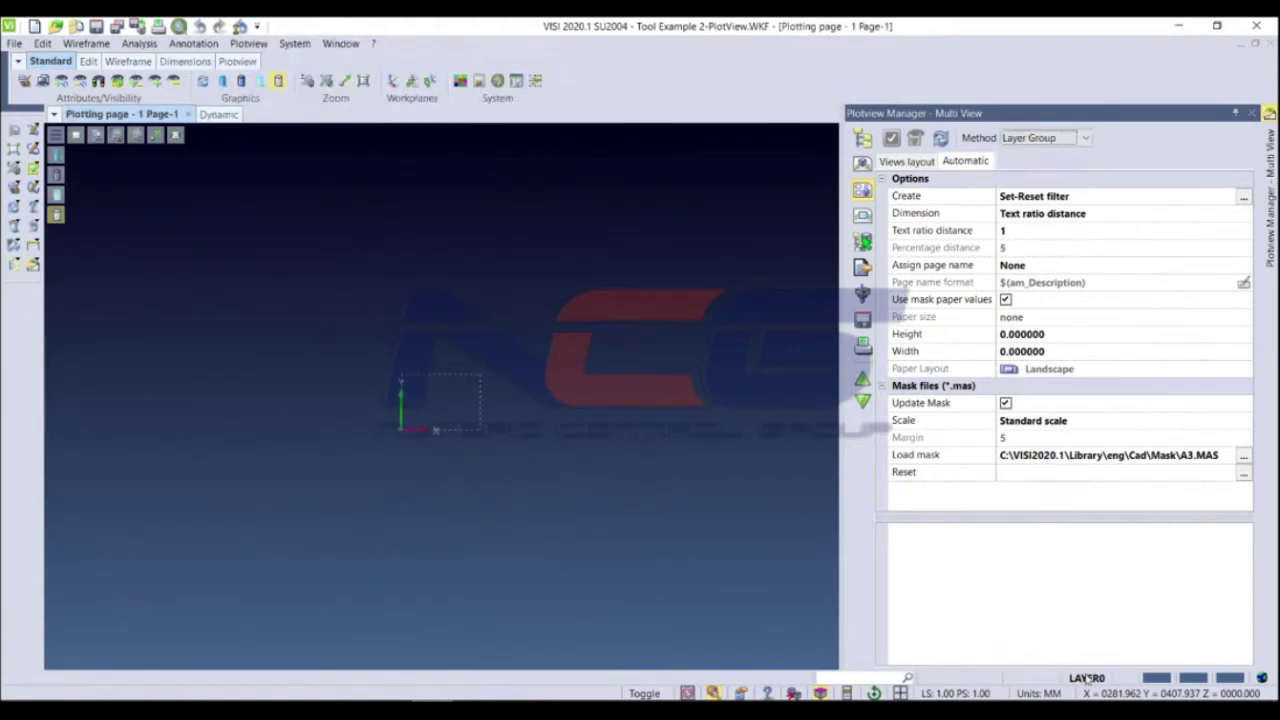
Activate EJECT, then EJECTORS, then all three layer groups including INJECT, and close the list
click(212, 114)
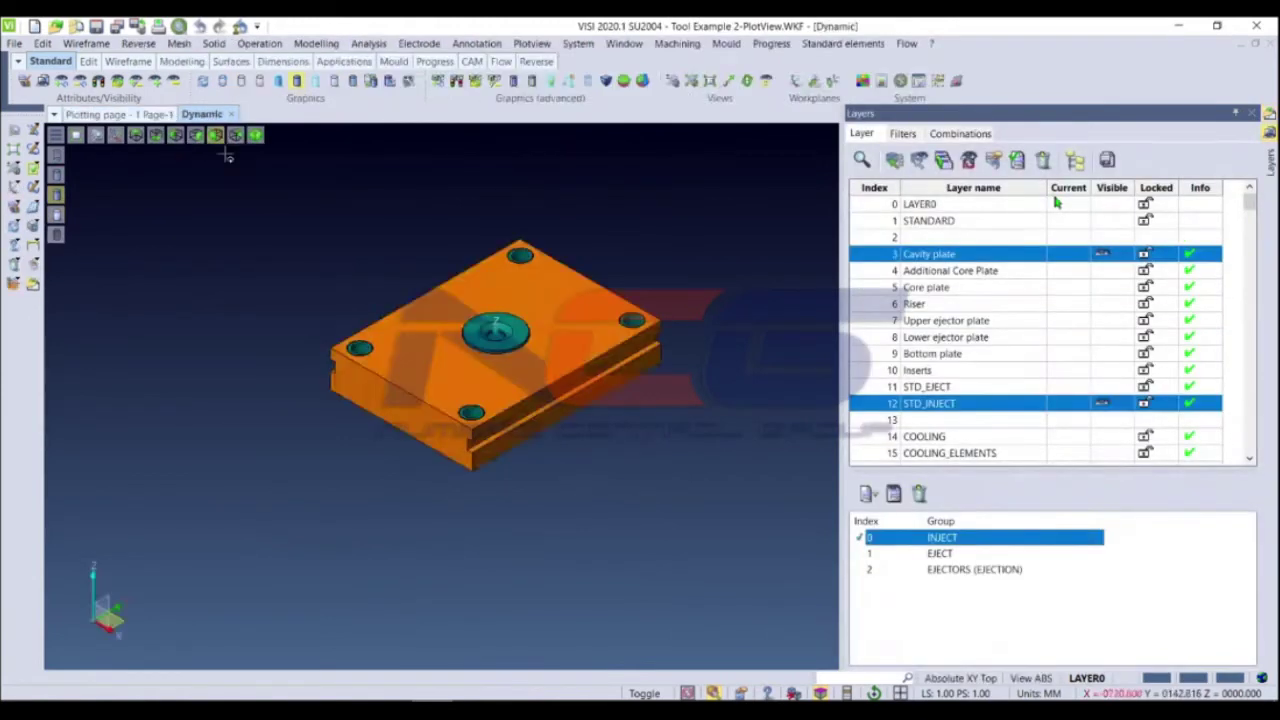
click(955, 558)
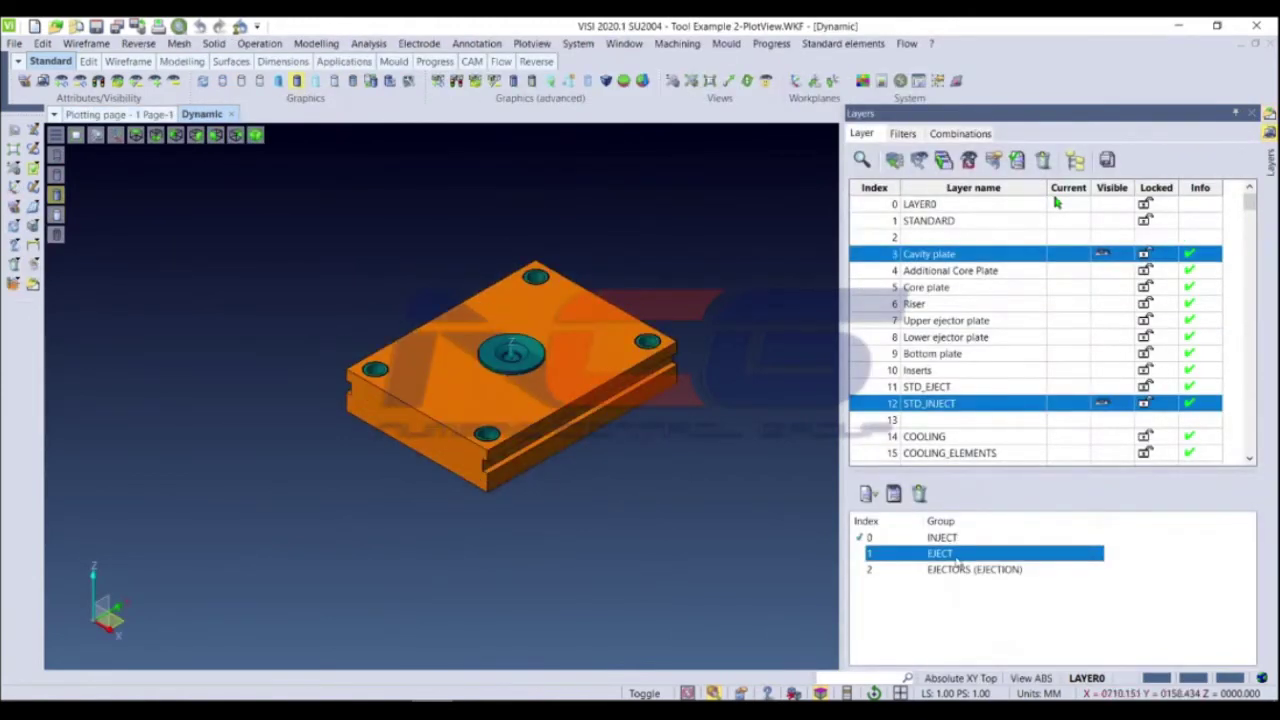
double_click(957, 555)
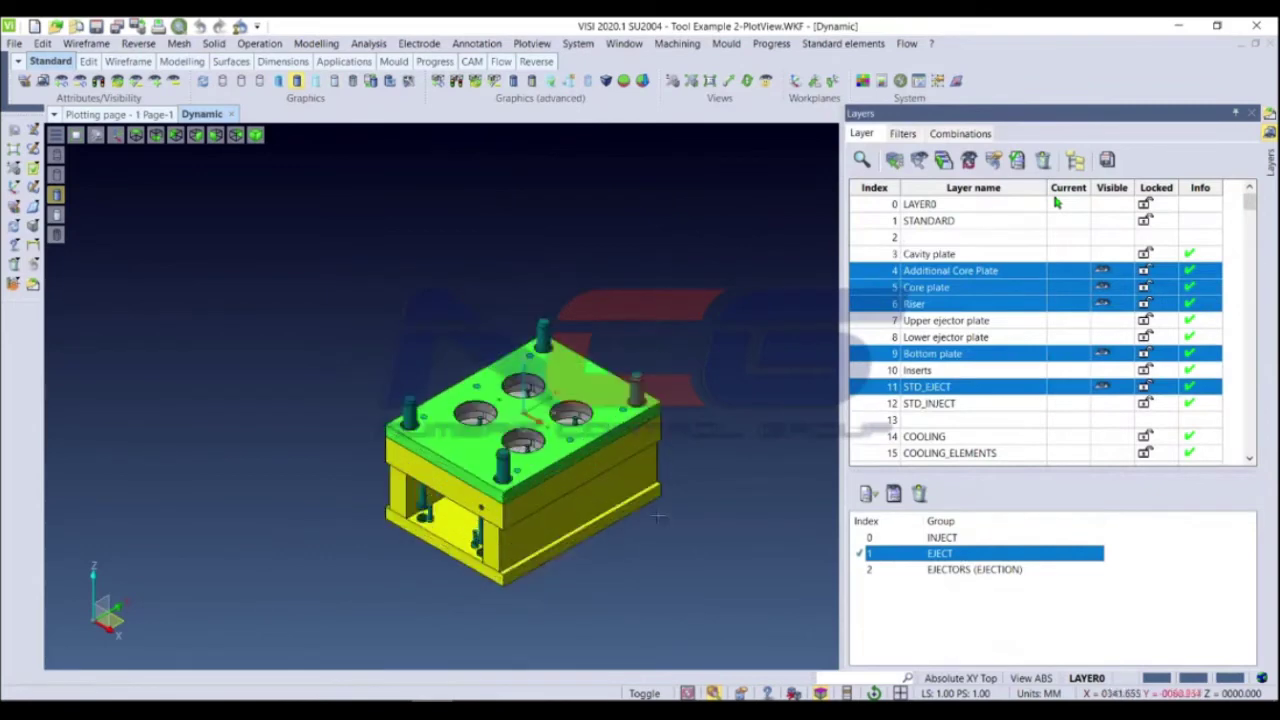
scroll(481, 501, up, 2)
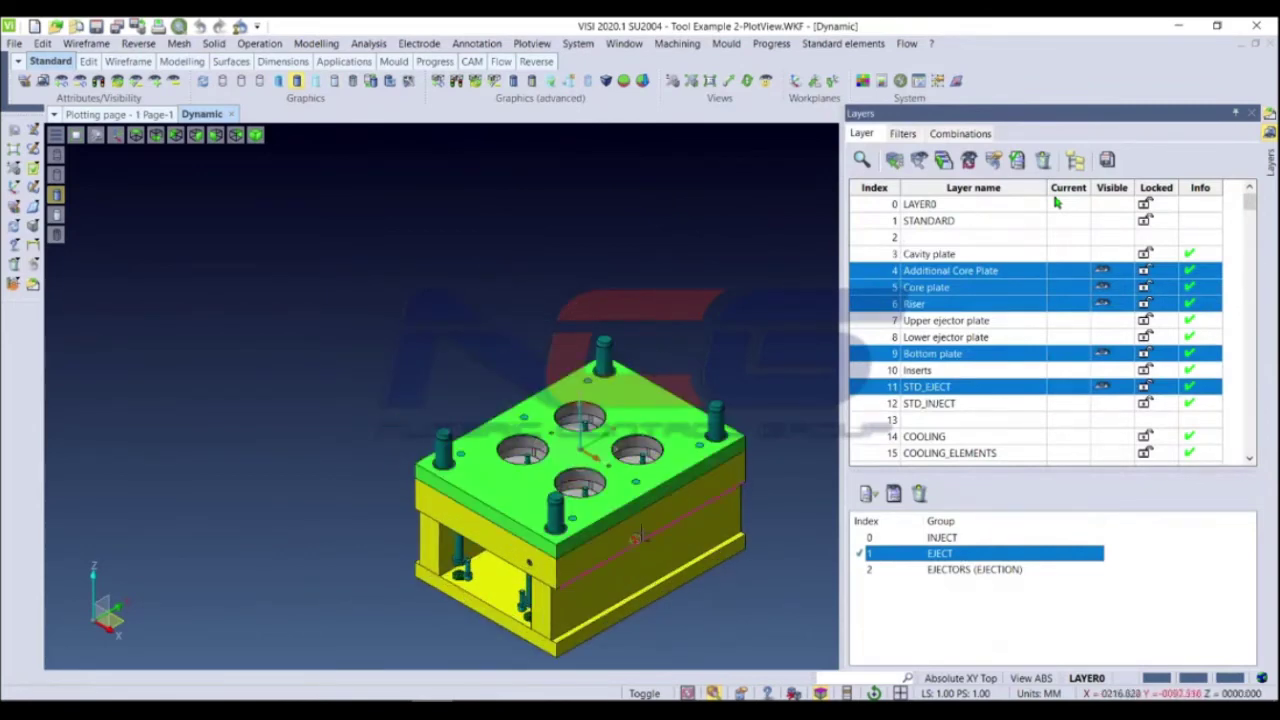
click(955, 570)
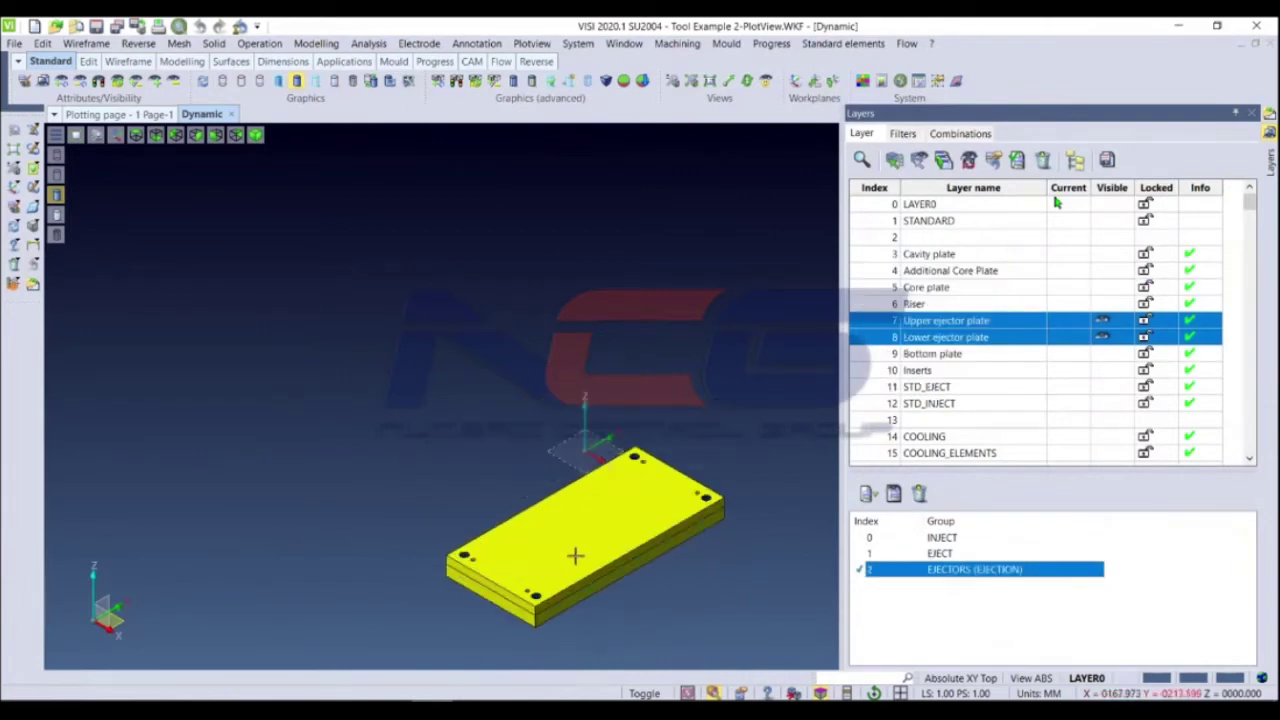
click(943, 553)
click(950, 537)
key(ctrl+a)
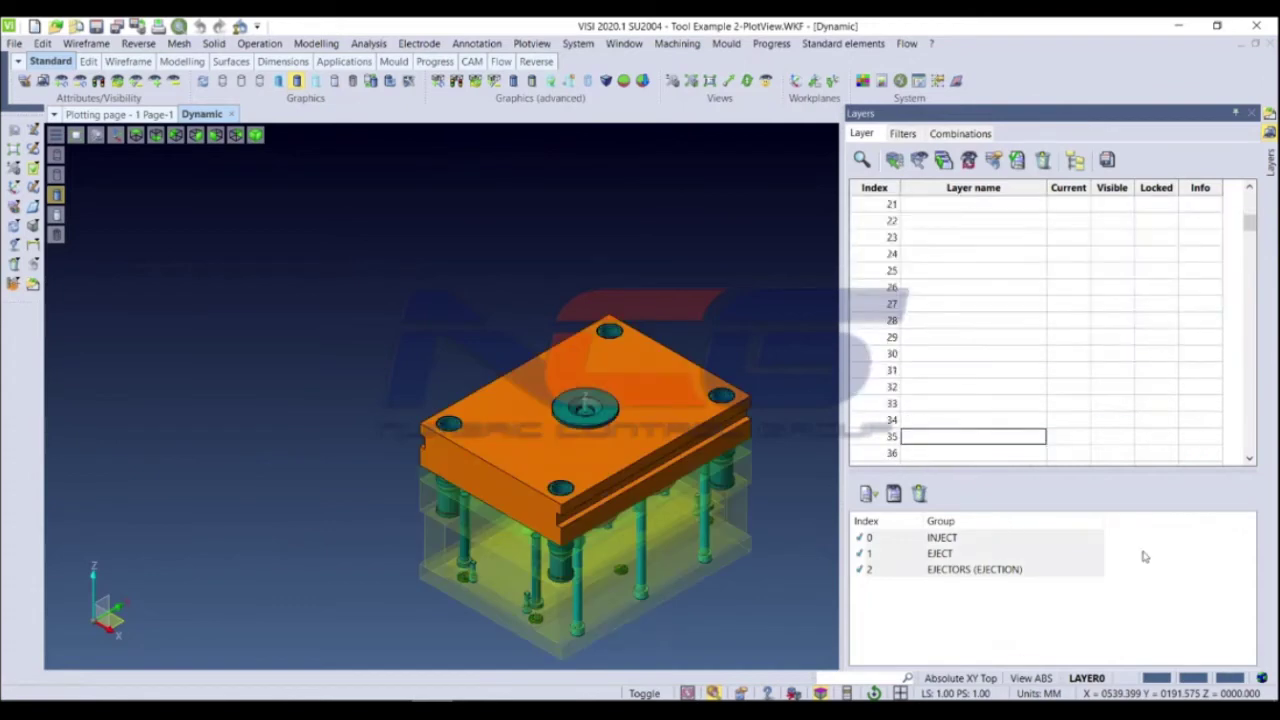
click(1251, 114)
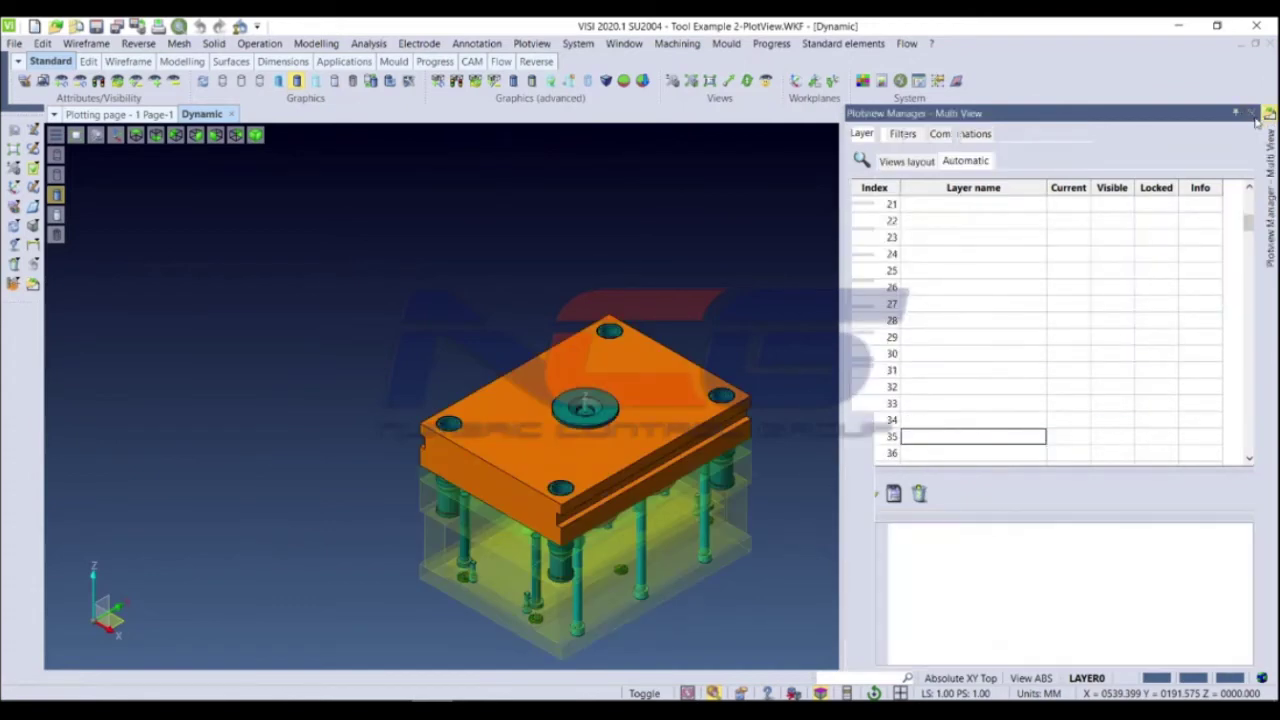
Try the Parts list and Pick methods, then set the page-creation method to Layers
click(1045, 138)
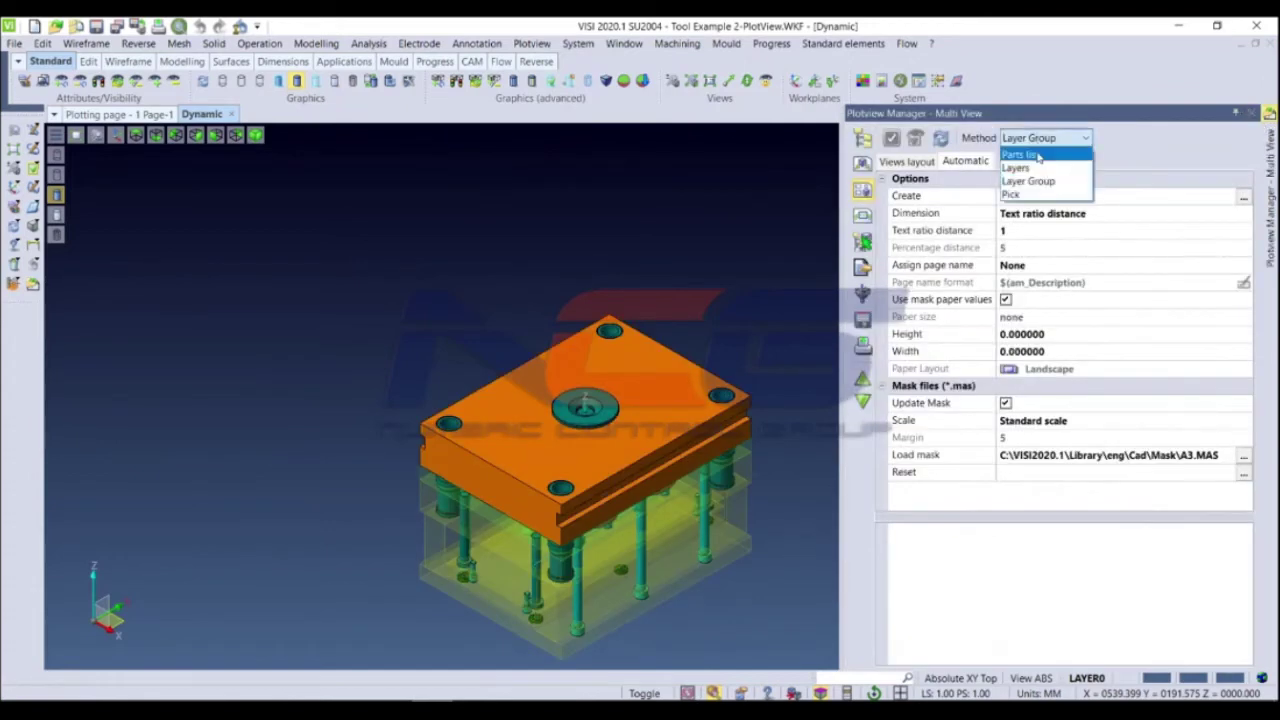
click(1030, 196)
scroll(477, 345, up, 1)
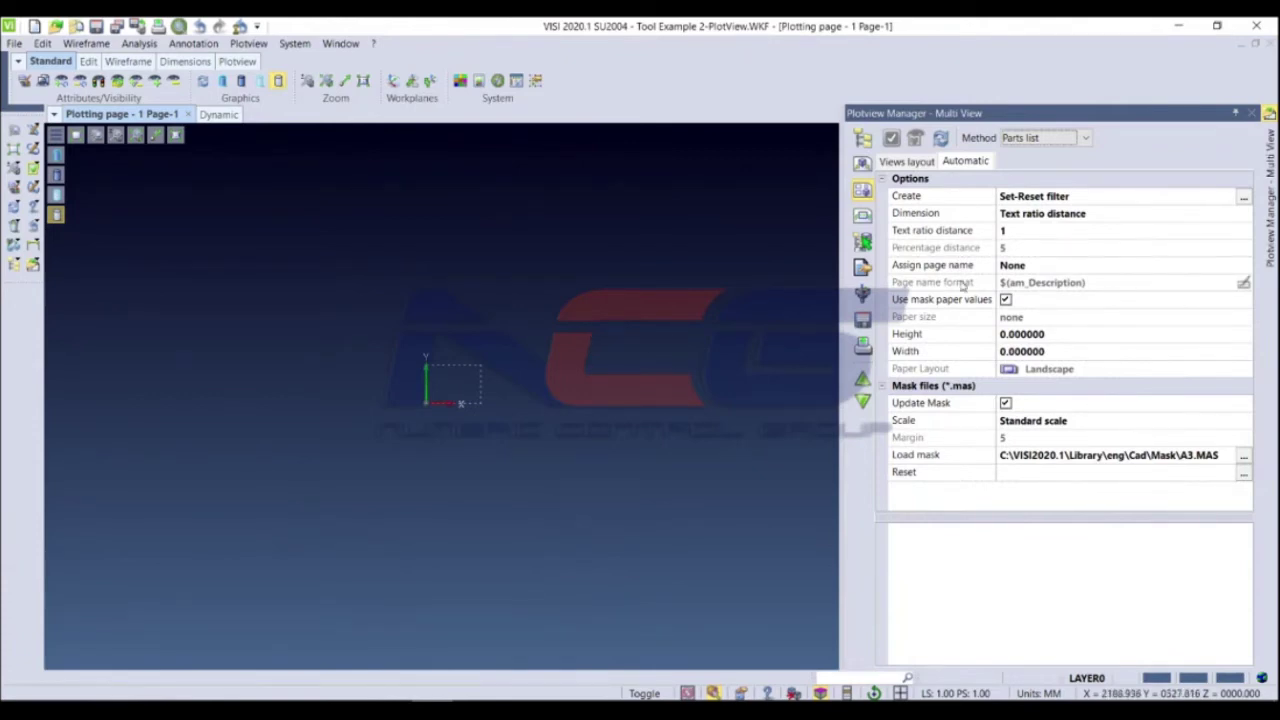
click(1057, 139)
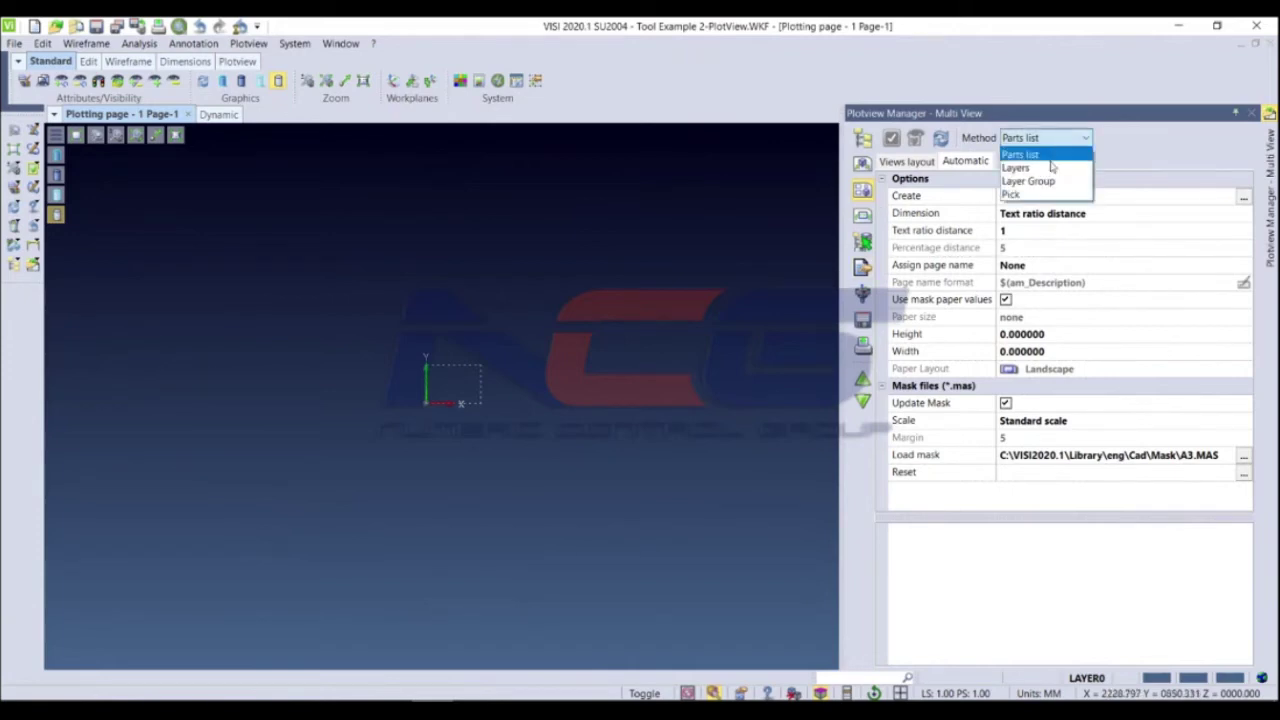
click(1040, 197)
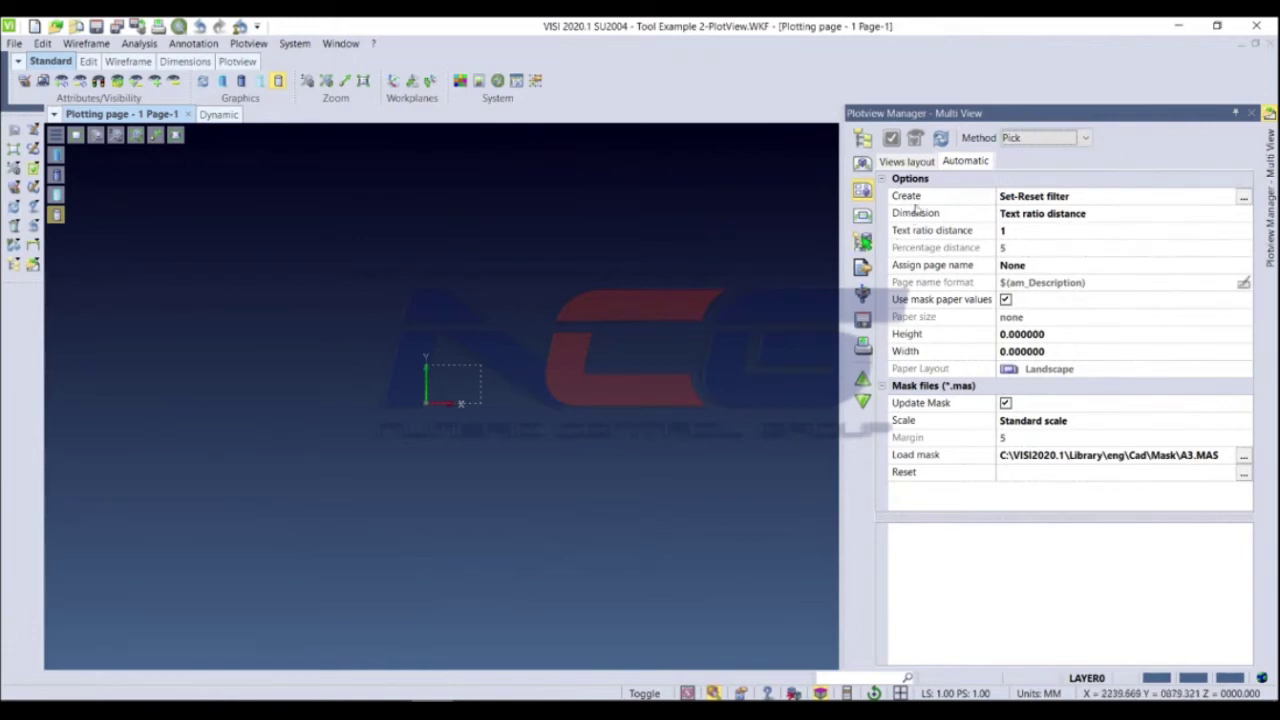
click(1013, 140)
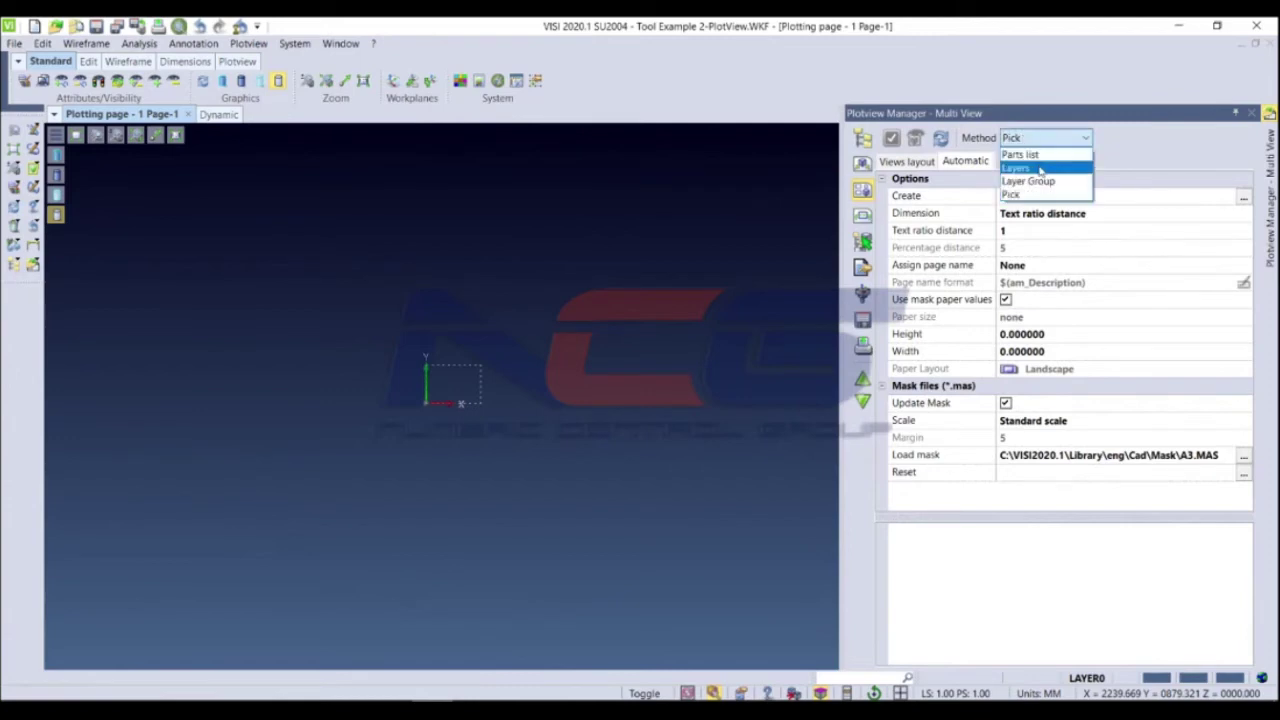
click(1025, 168)
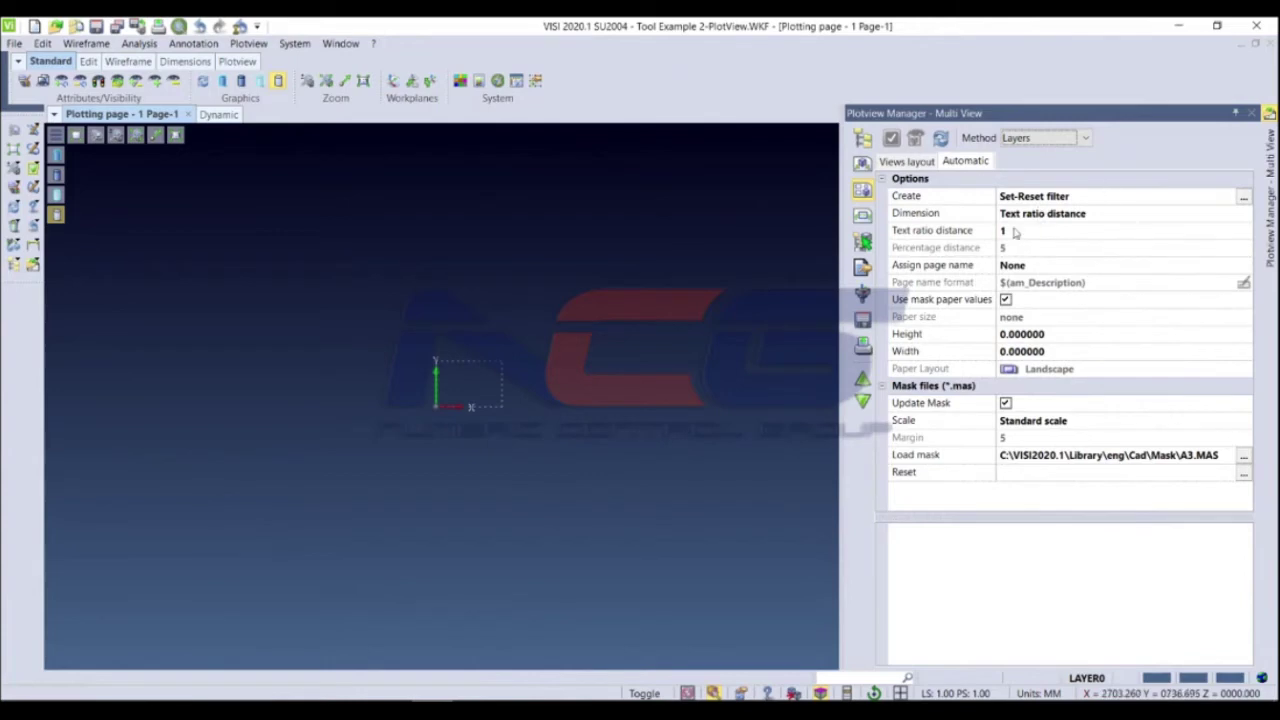
Set Assign page name to Layer name so each page takes its layer's name
click(1040, 267)
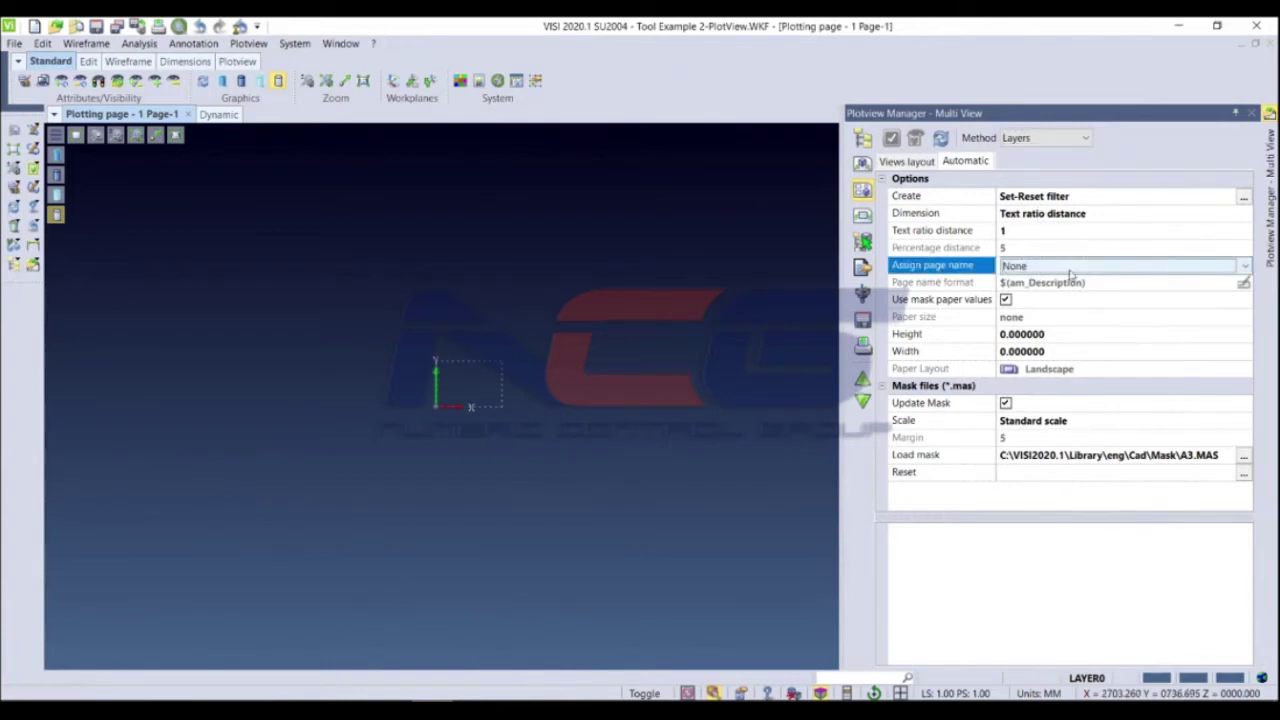
click(1068, 268)
click(1040, 284)
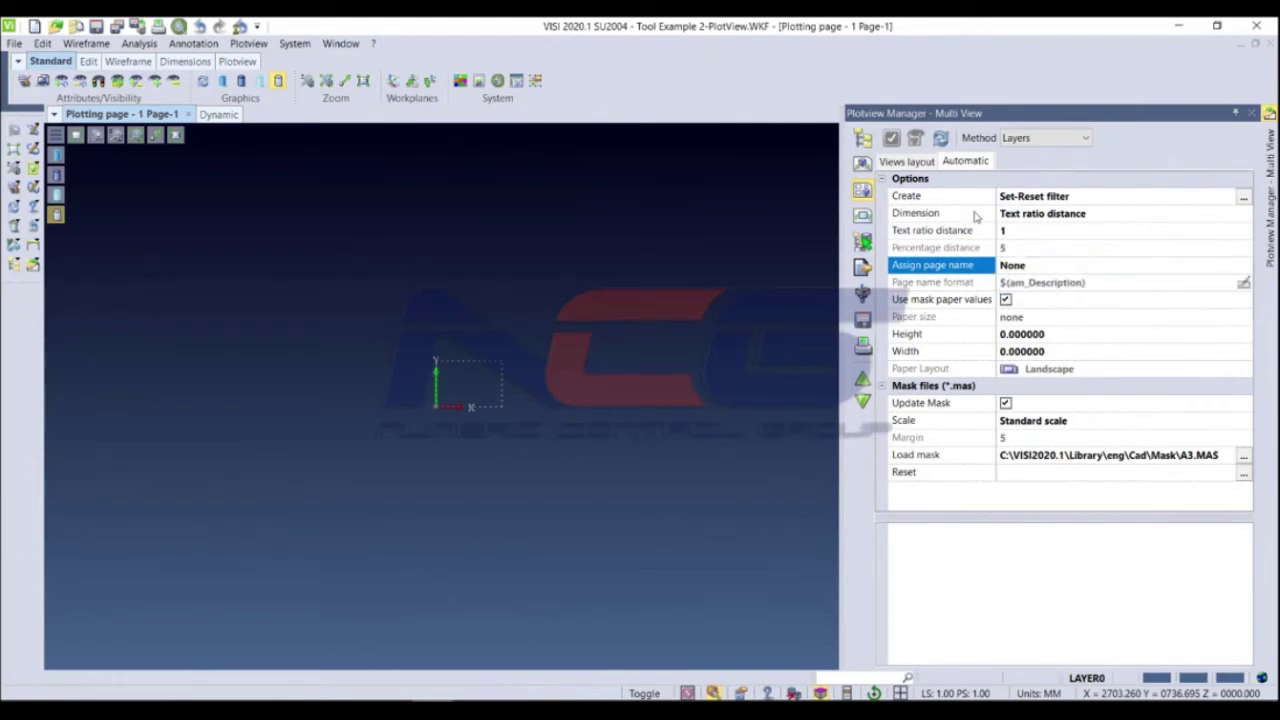
click(907, 162)
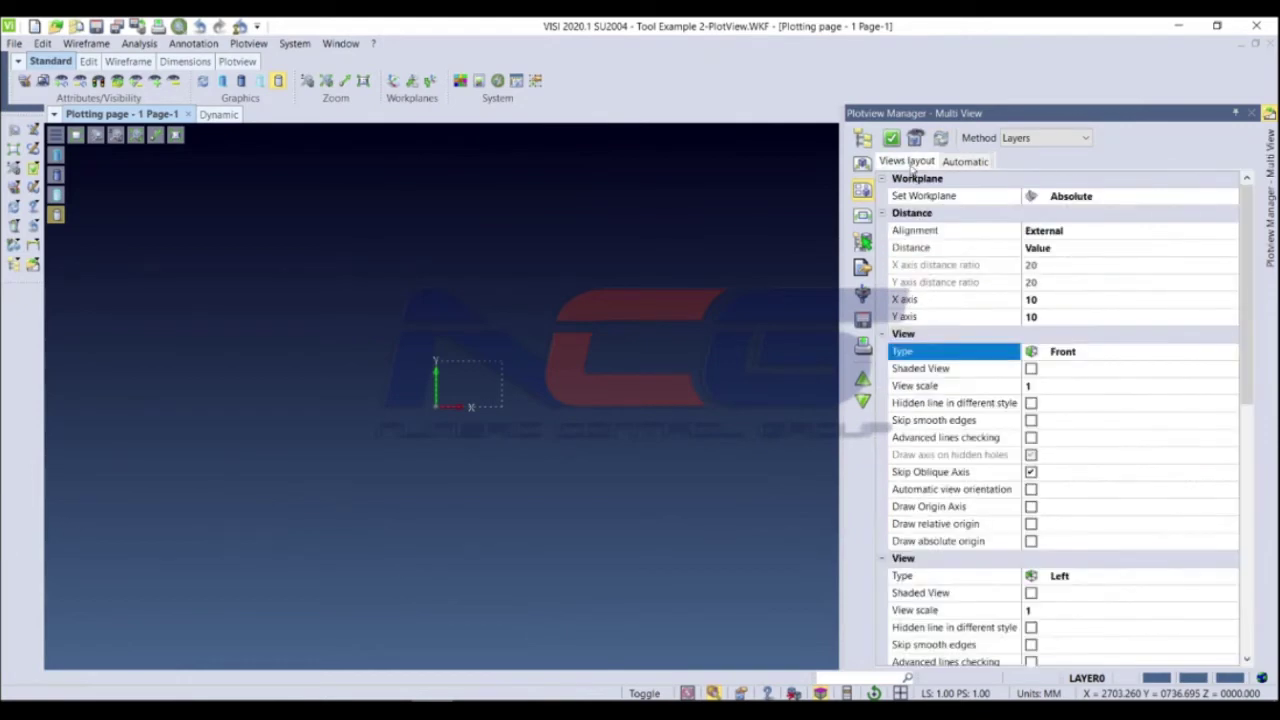
click(965, 162)
click(862, 140)
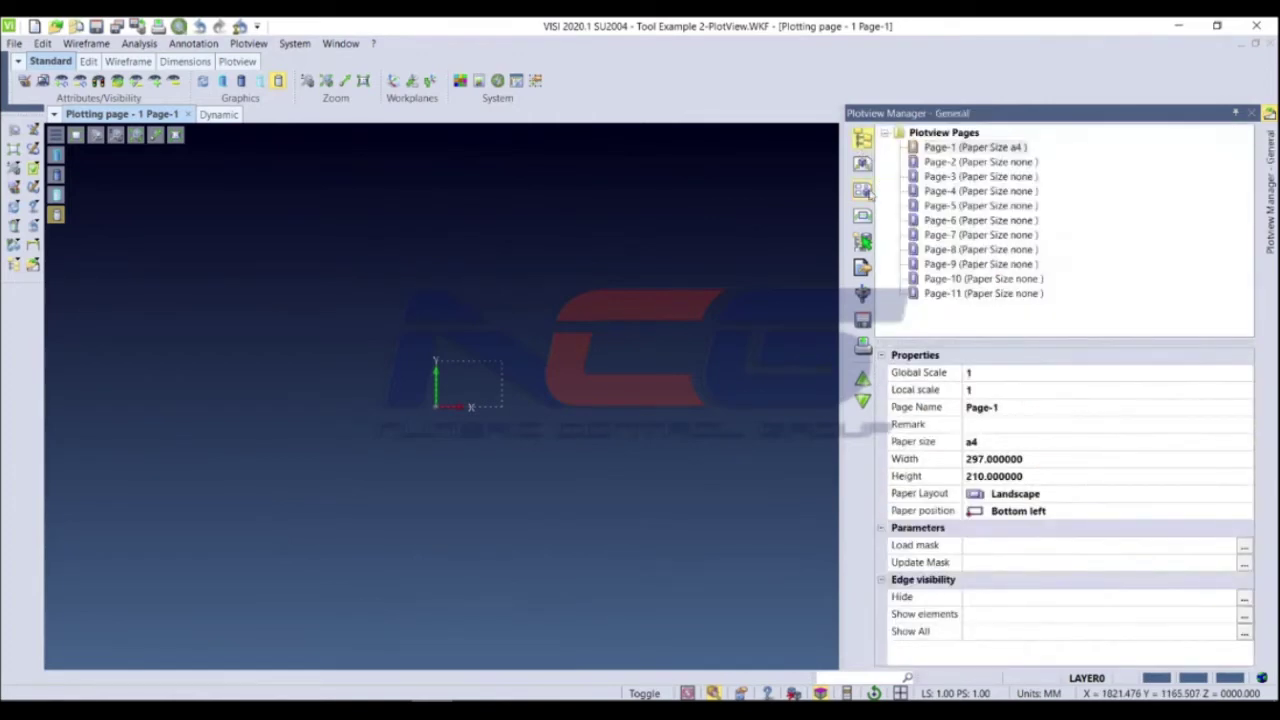
click(866, 191)
click(1050, 265)
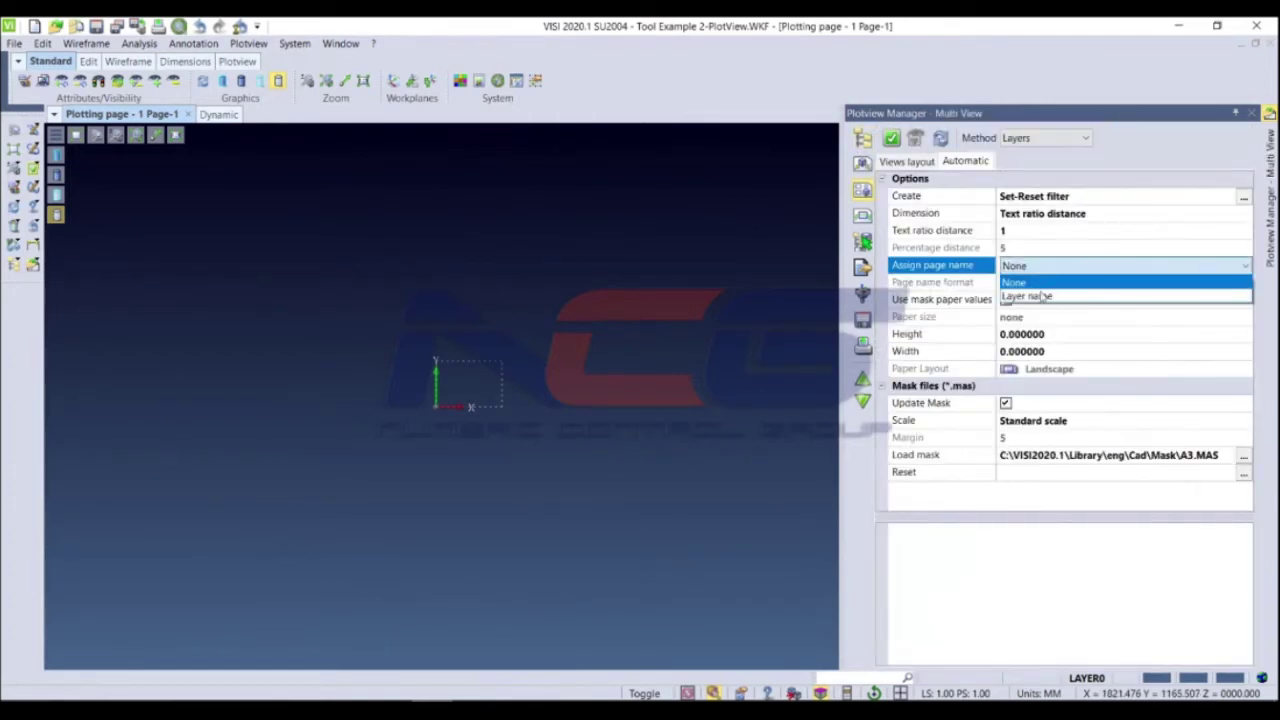
click(1044, 297)
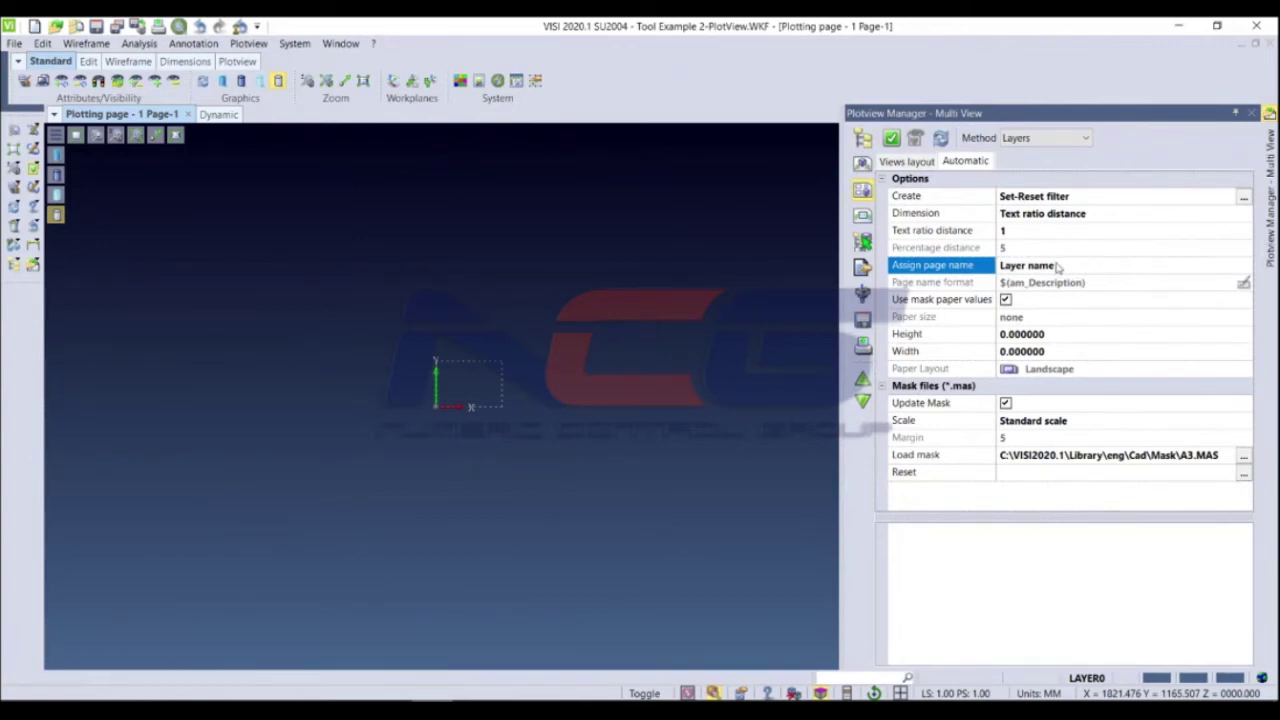
Review the paper size, mask paper values, page height, paper layout and mask scale options
click(1040, 320)
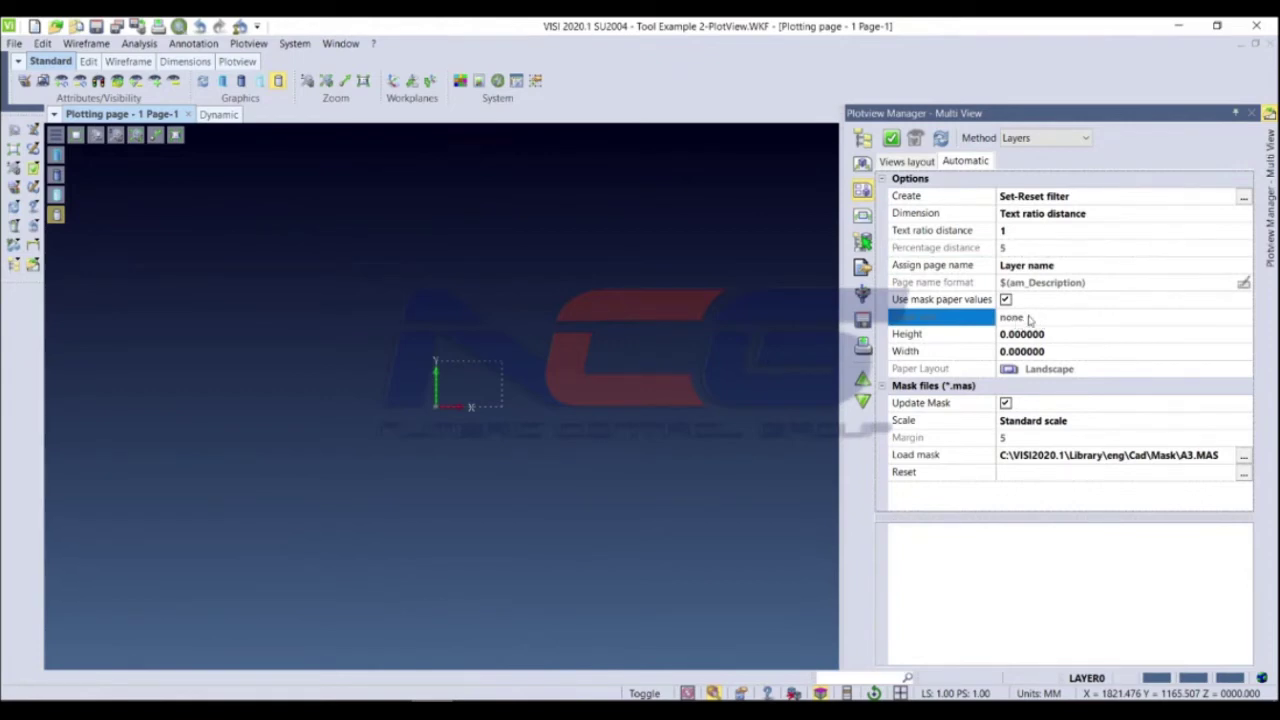
click(927, 299)
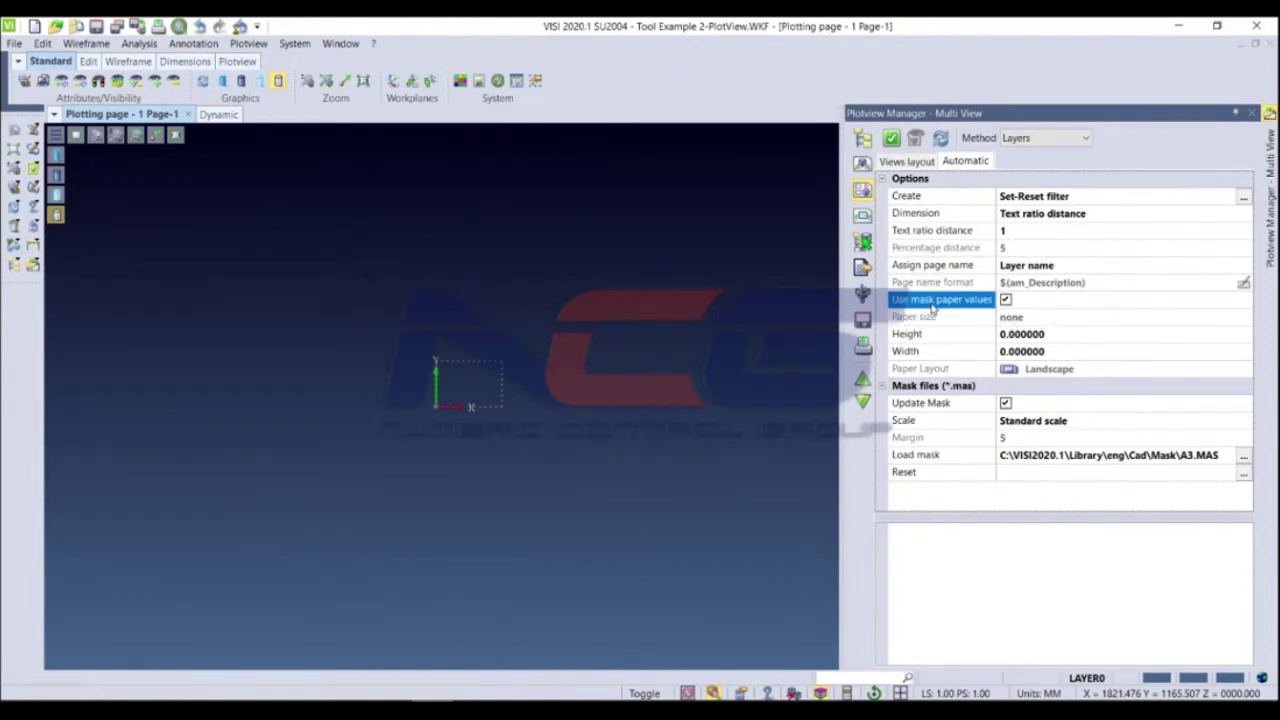
click(955, 318)
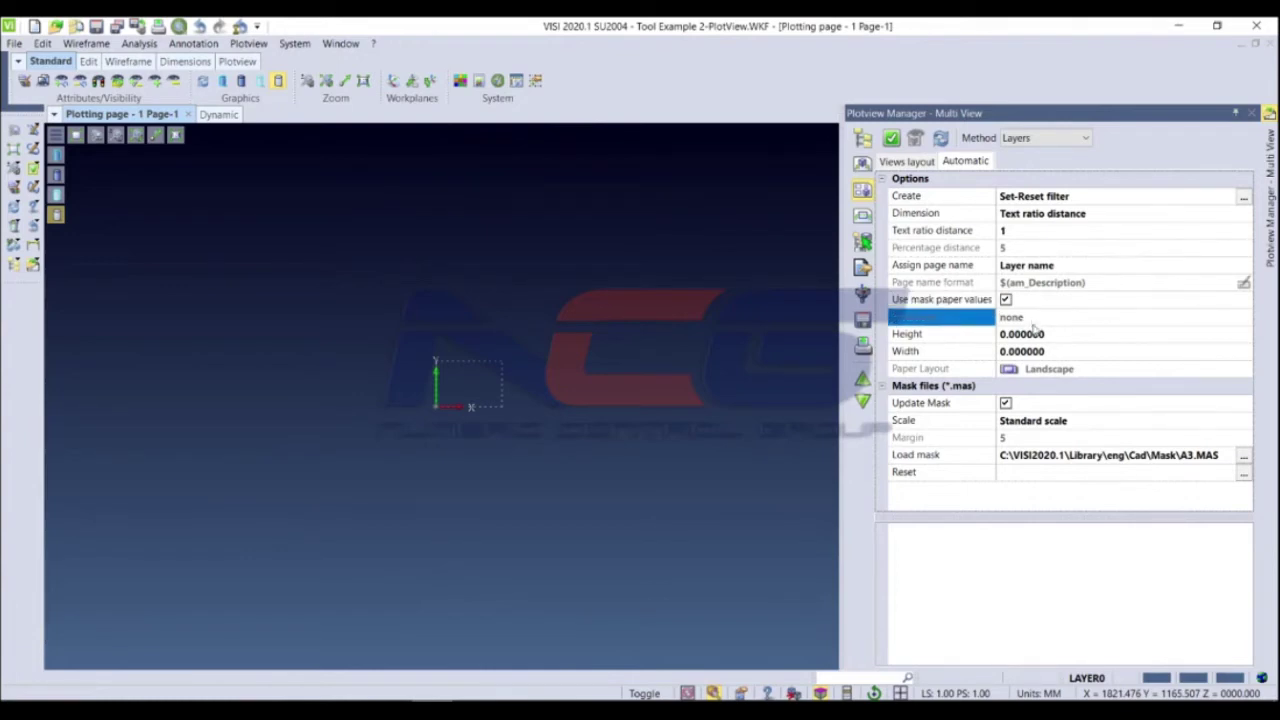
click(1036, 338)
click(1019, 367)
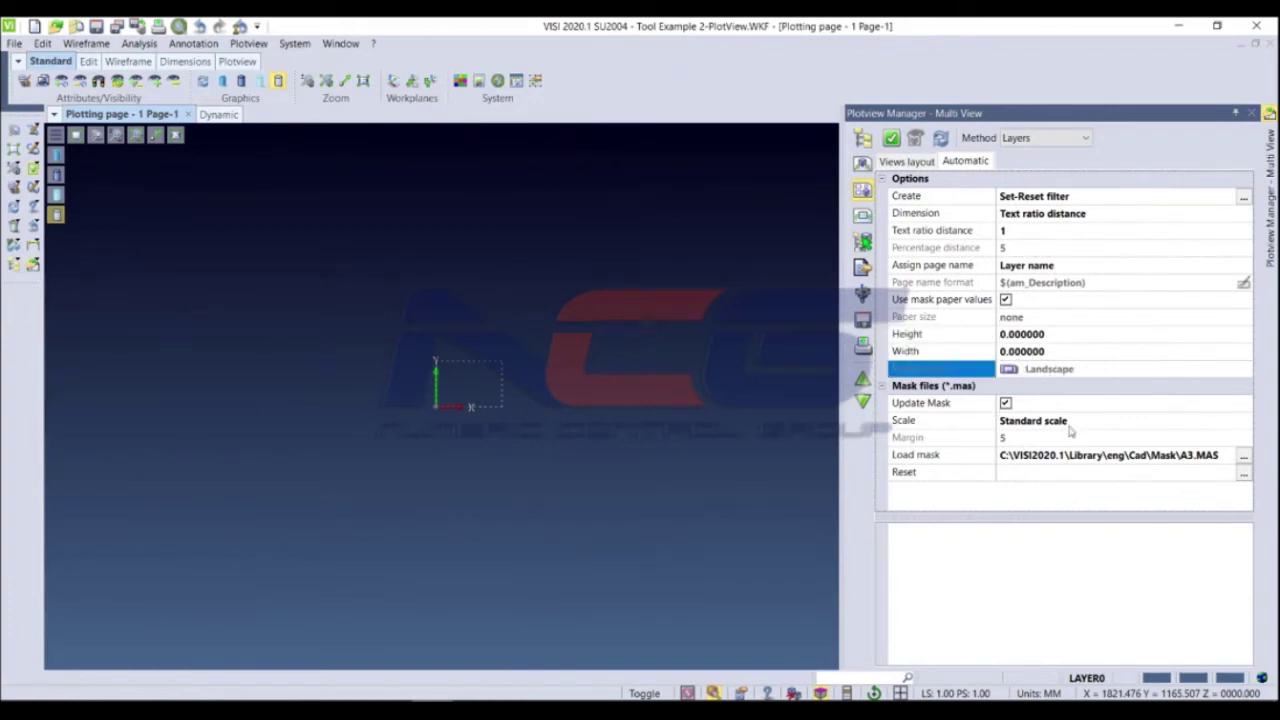
click(1027, 428)
click(1030, 425)
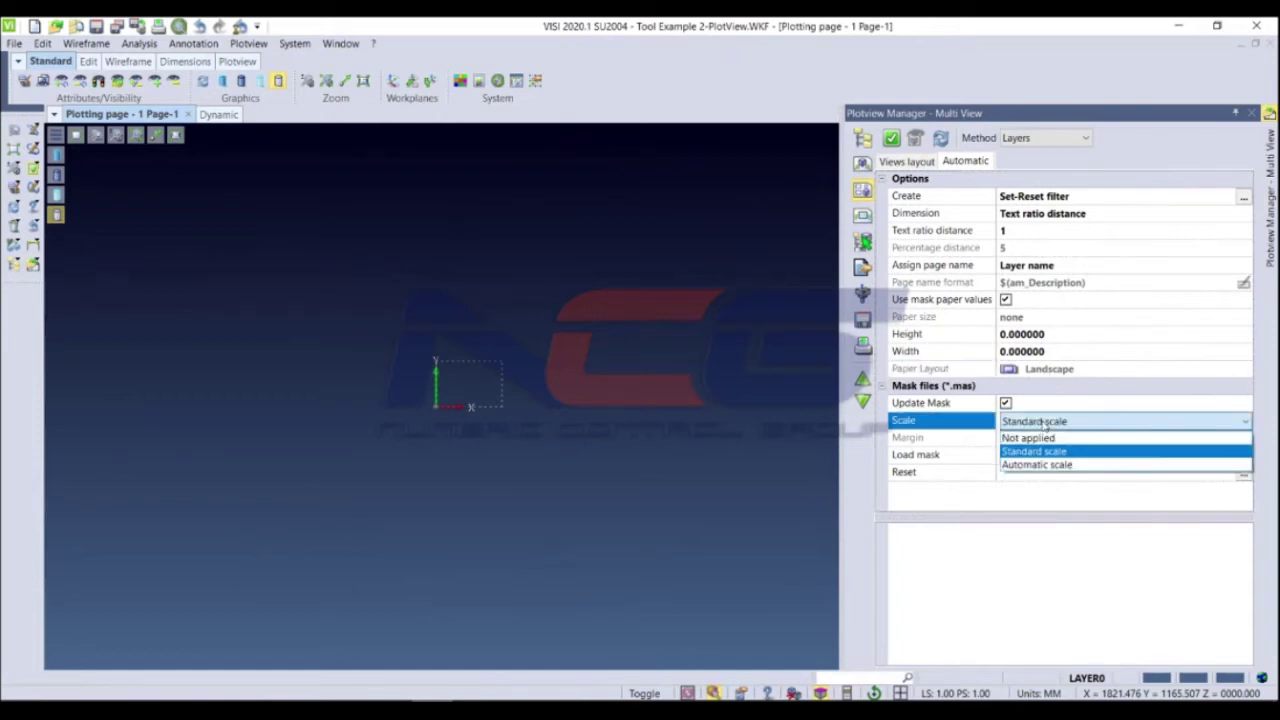
Switch the mask scale to Not applied and back to Standard scale
click(1047, 455)
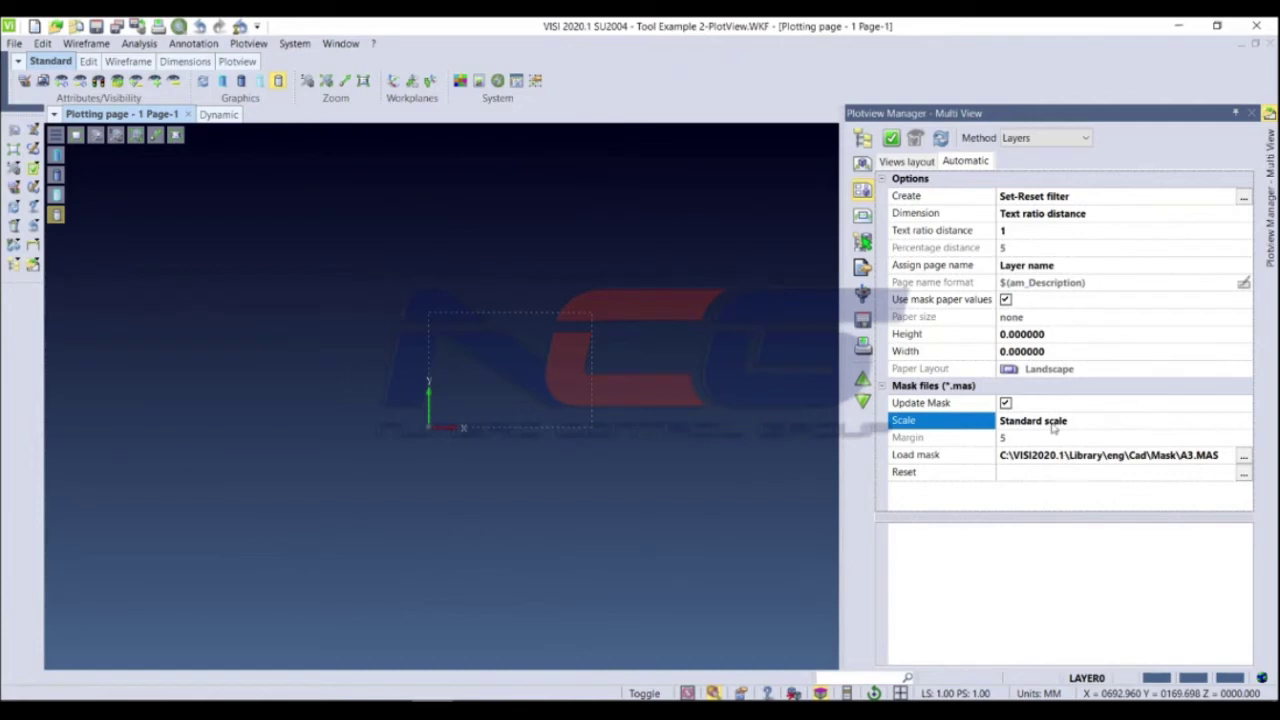
click(1055, 428)
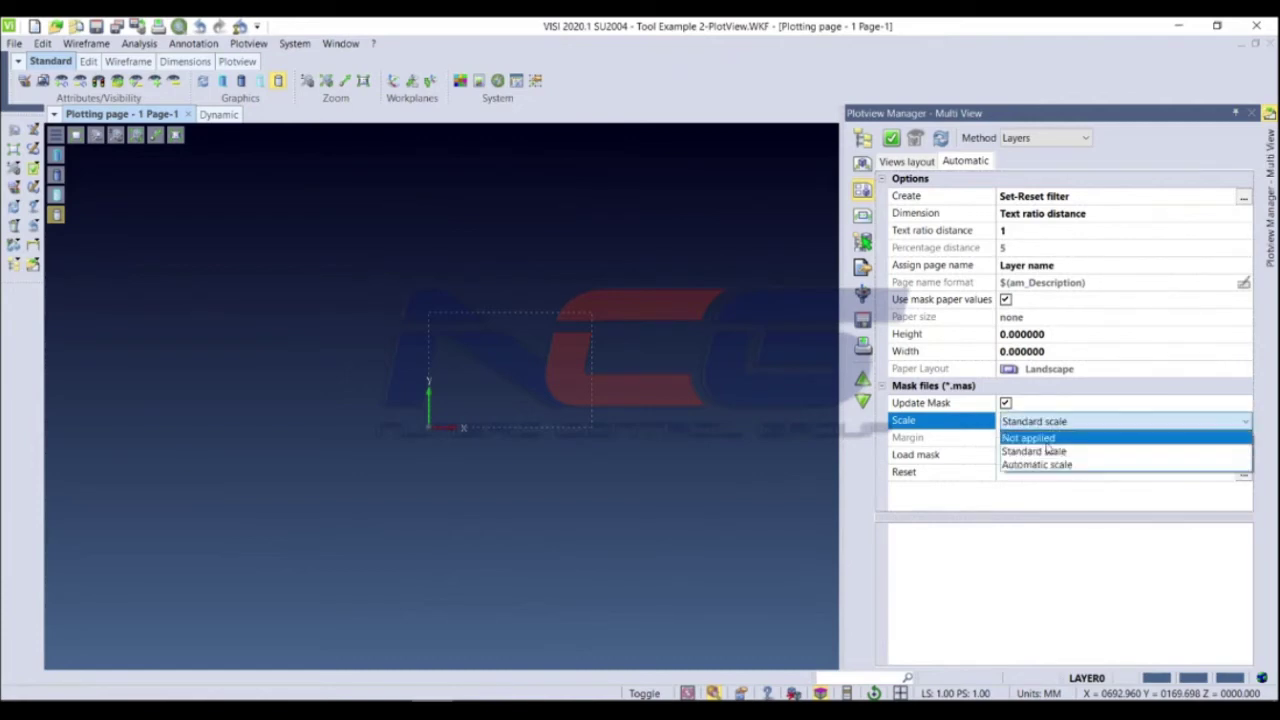
click(1049, 440)
click(1055, 427)
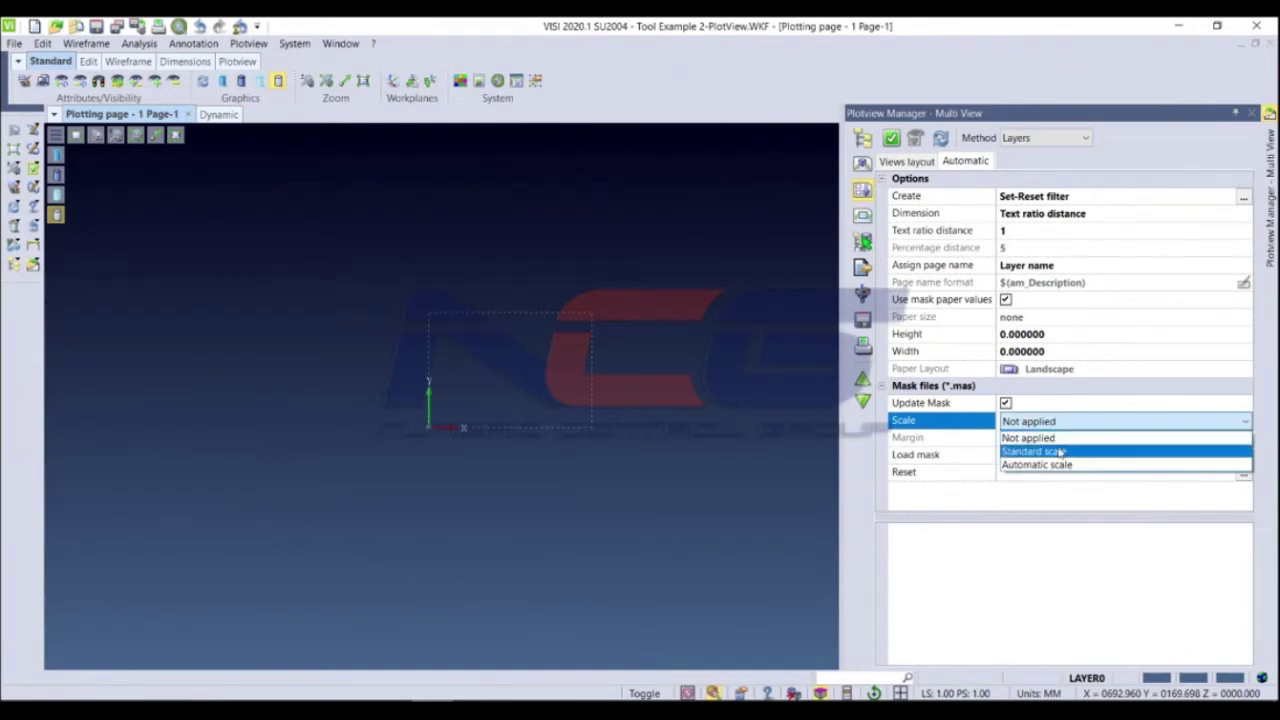
click(1062, 451)
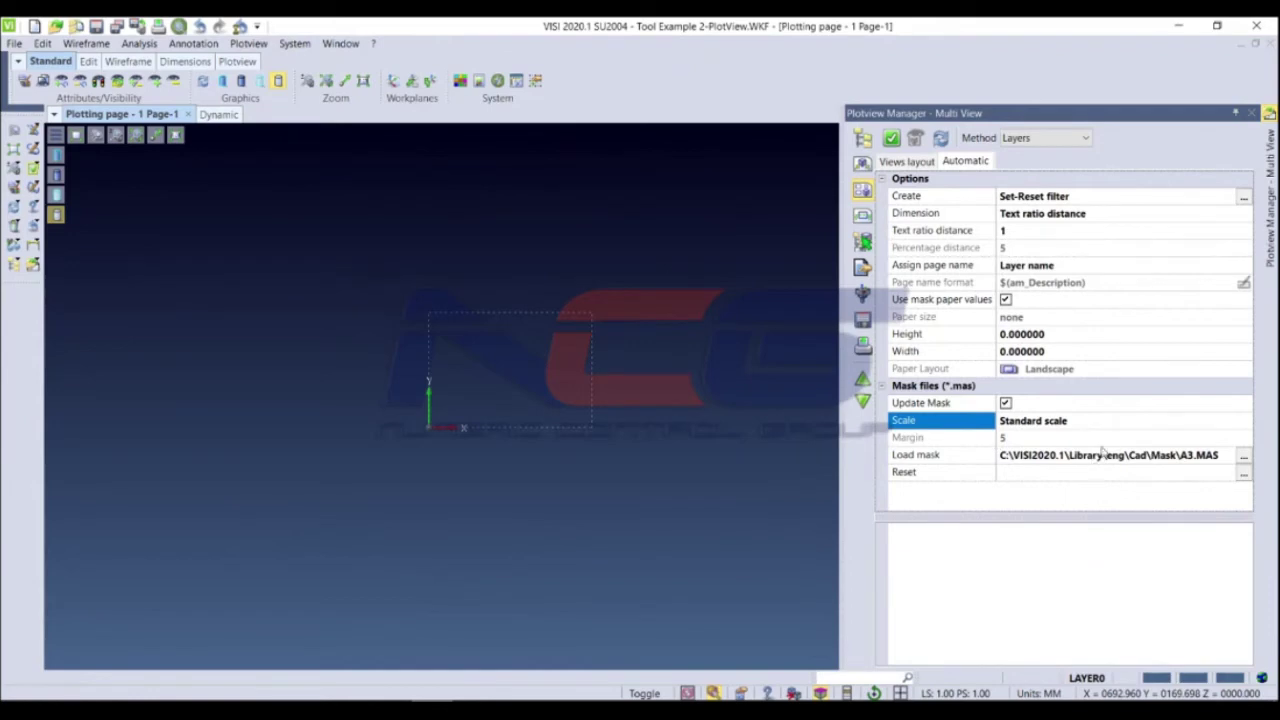
Load 123.mas from the Mask library as the plot mask
click(1244, 457)
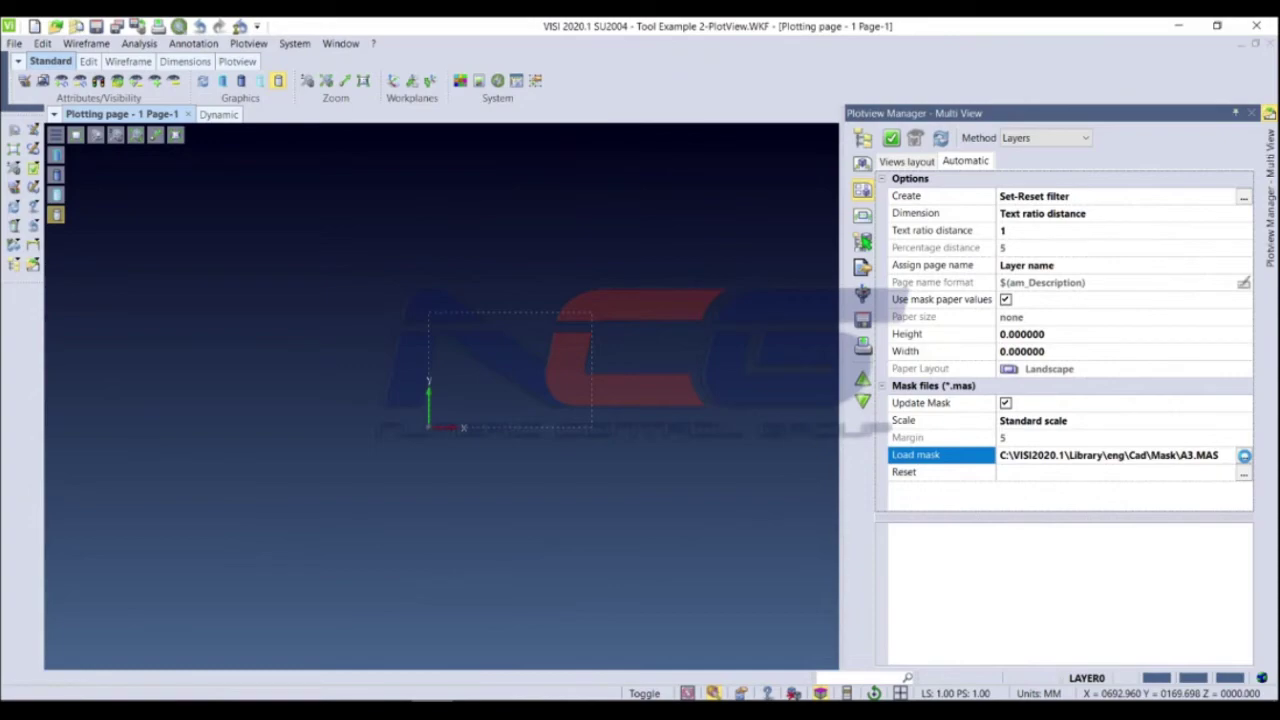
click(1244, 456)
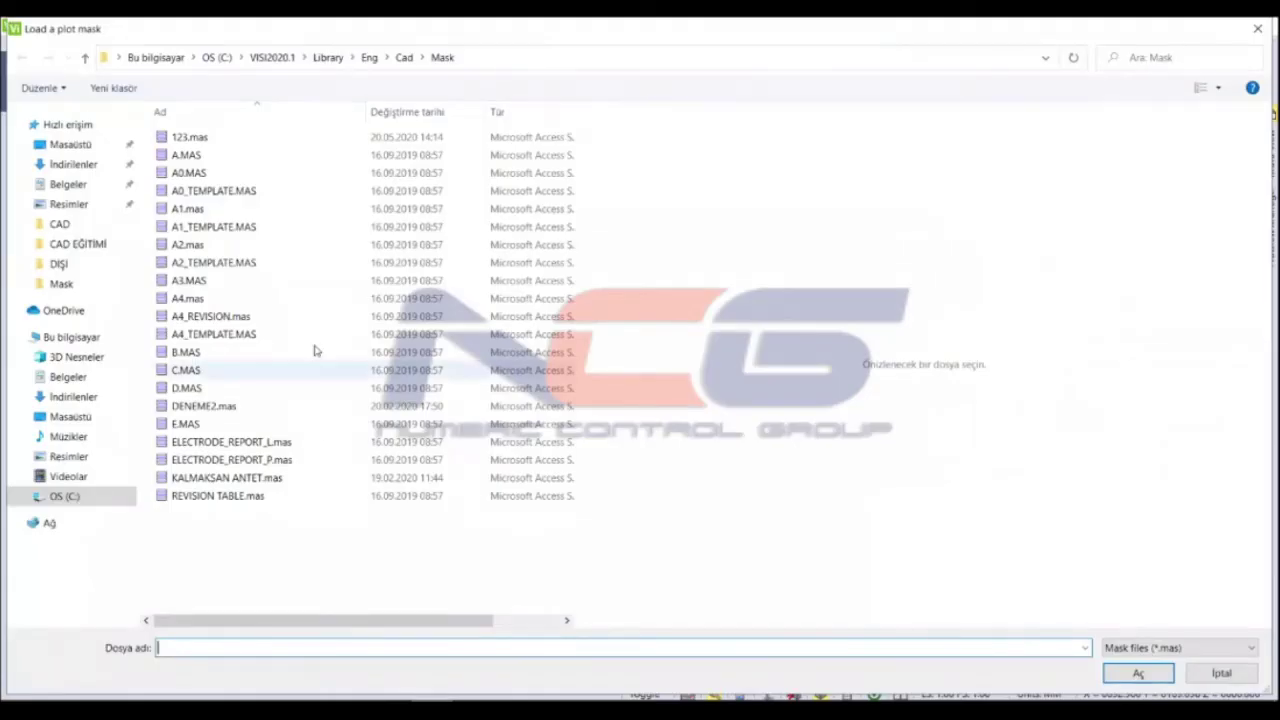
click(190, 137)
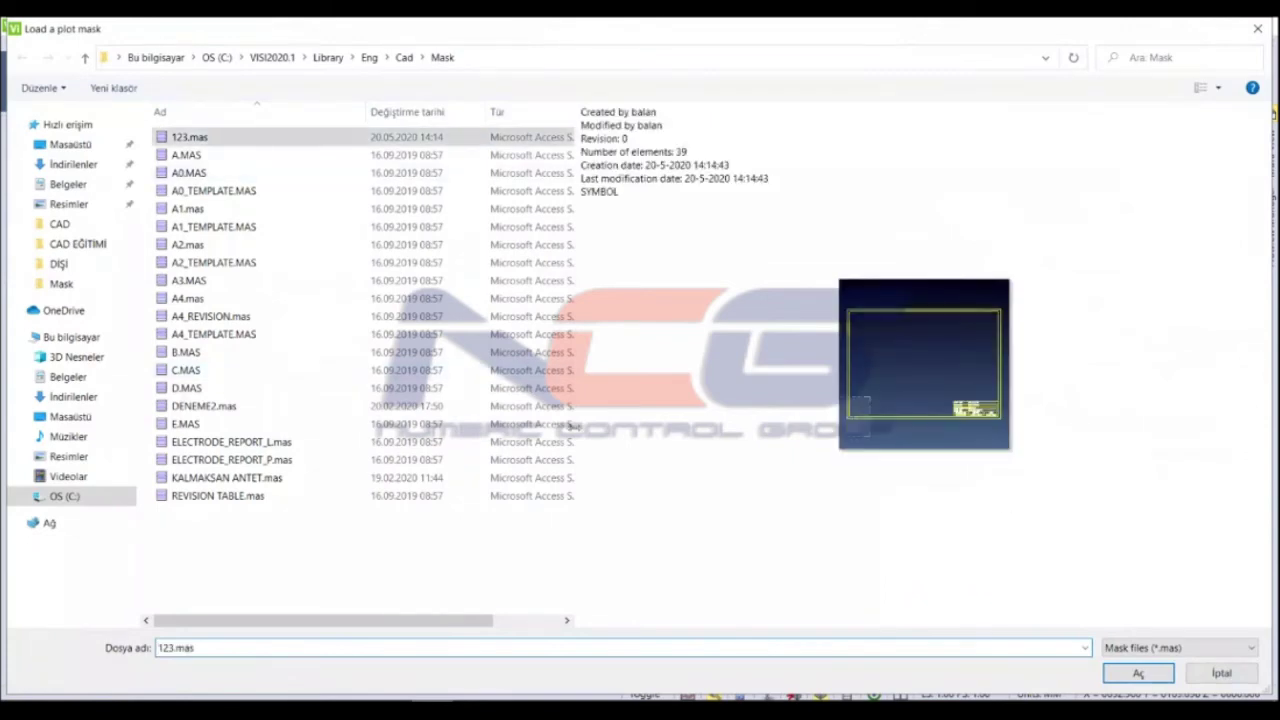
click(1137, 674)
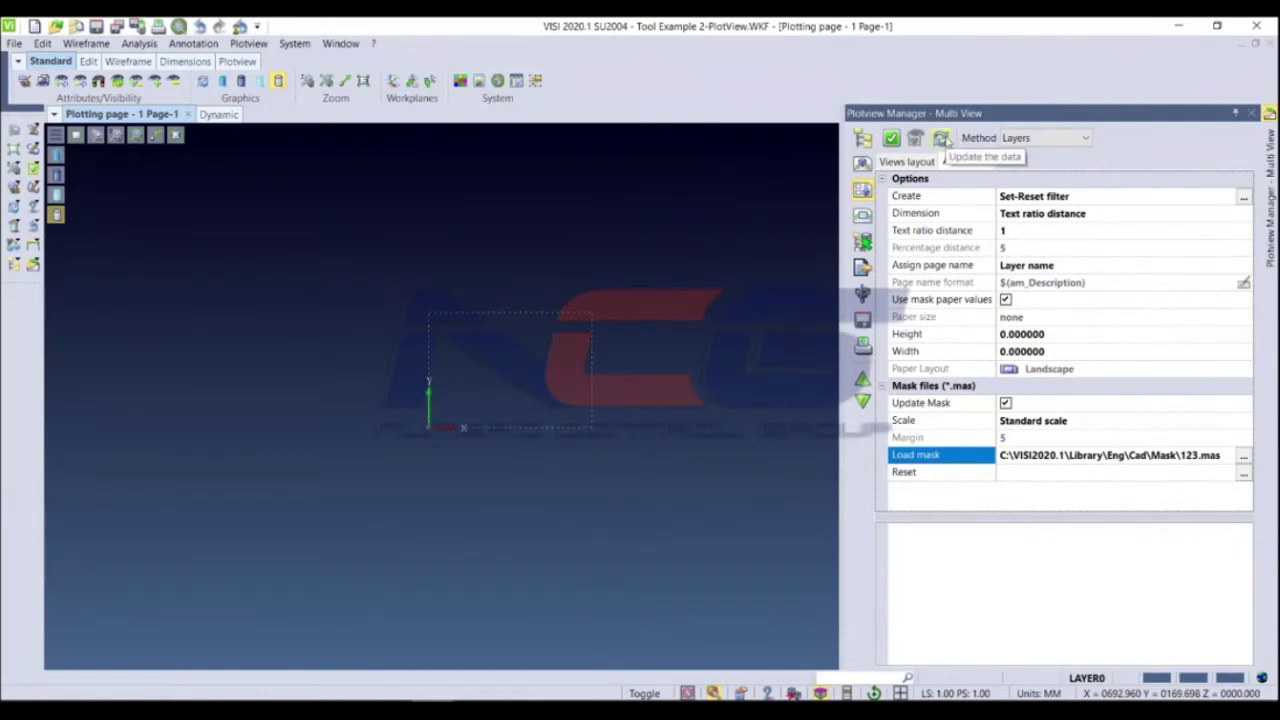
Update the layer data and generate a plotview page for every layer, LAYER0 through COOLING
click(940, 138)
scroll(1131, 555, down, 3)
scroll(1131, 566, down, 3)
mouse_move(1253, 608)
mouse_down()
mouse_move(1257, 660)
mouse_move(1248, 535)
mouse_up()
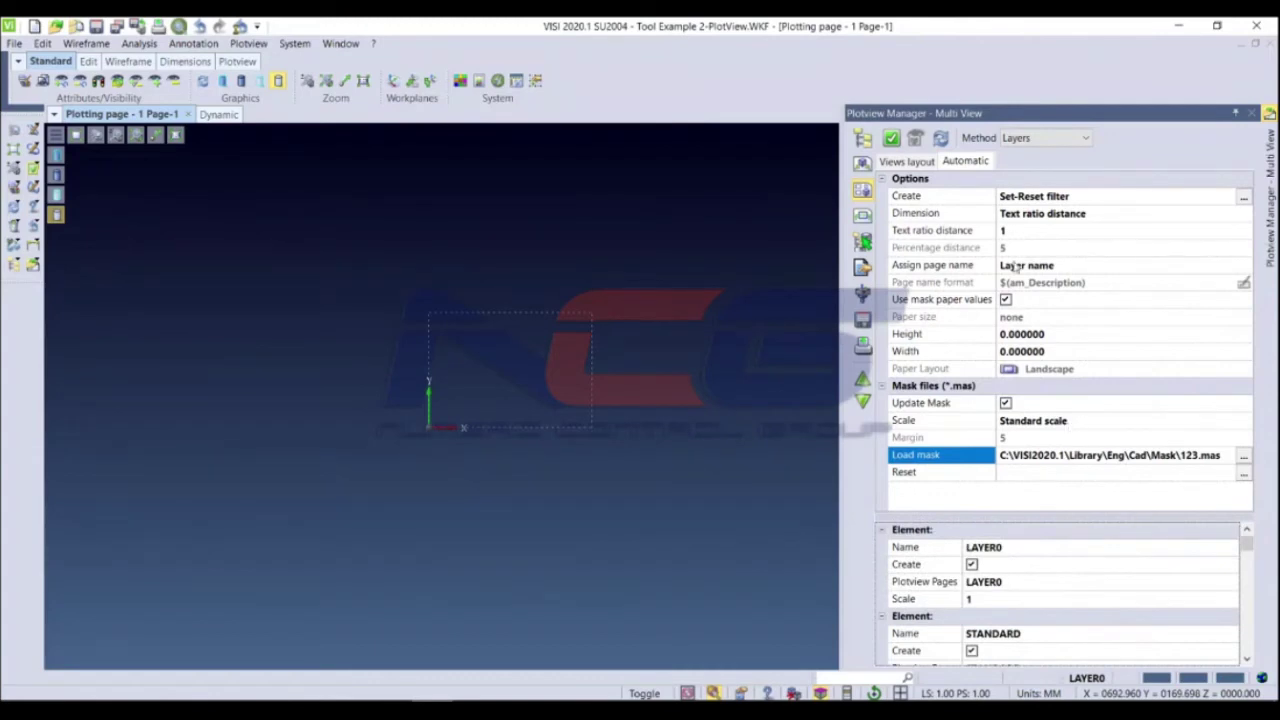
click(891, 139)
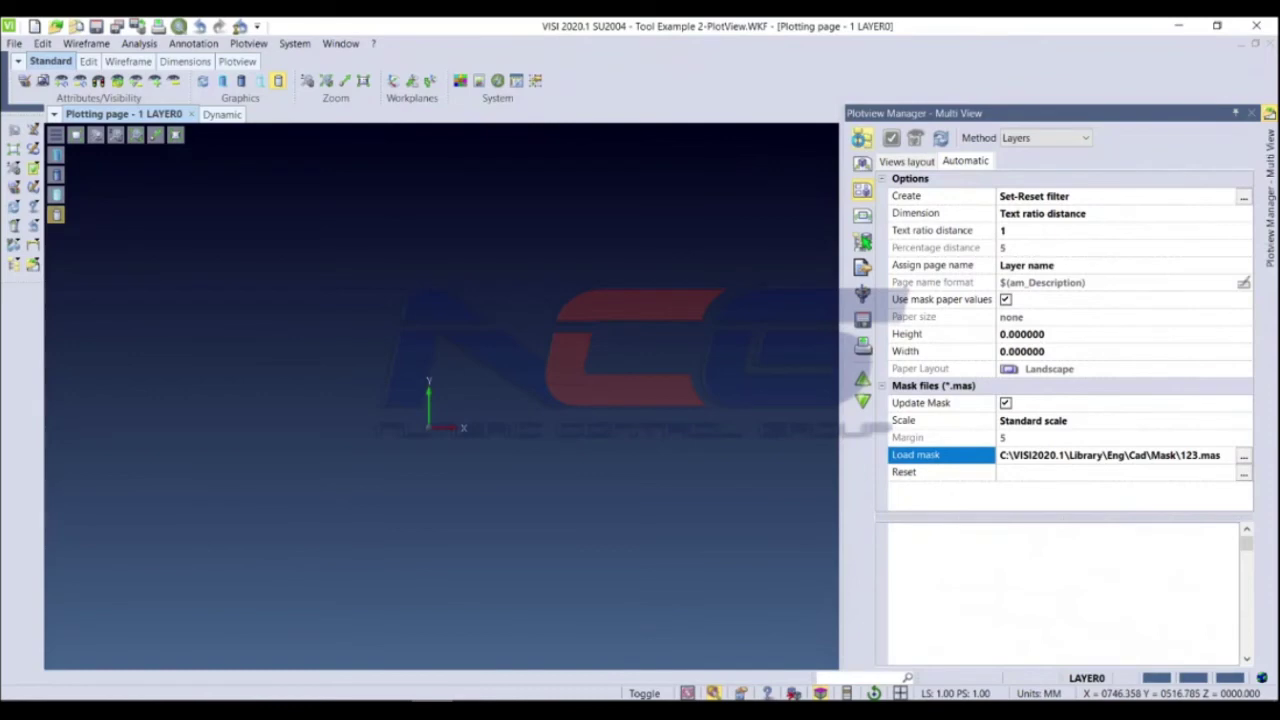
click(862, 138)
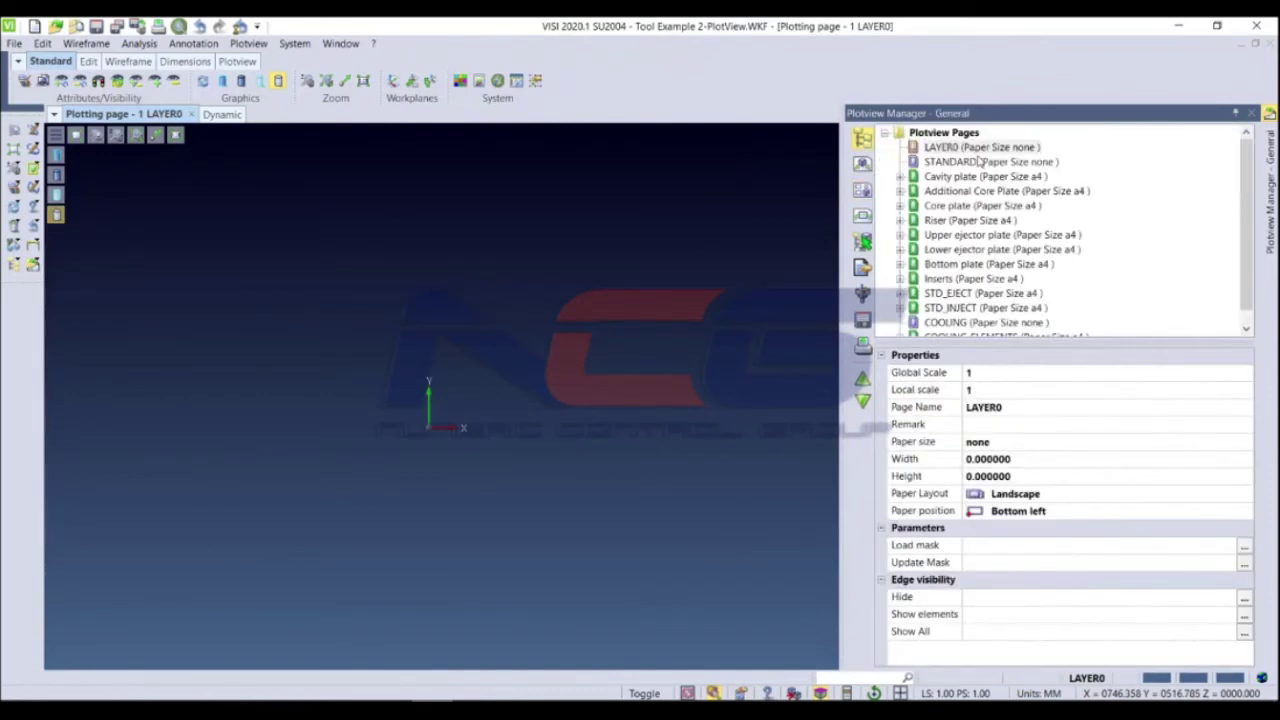
Browse the STANDARD, Cavity plate and Additional Core Plate generated pages
click(980, 161)
click(994, 176)
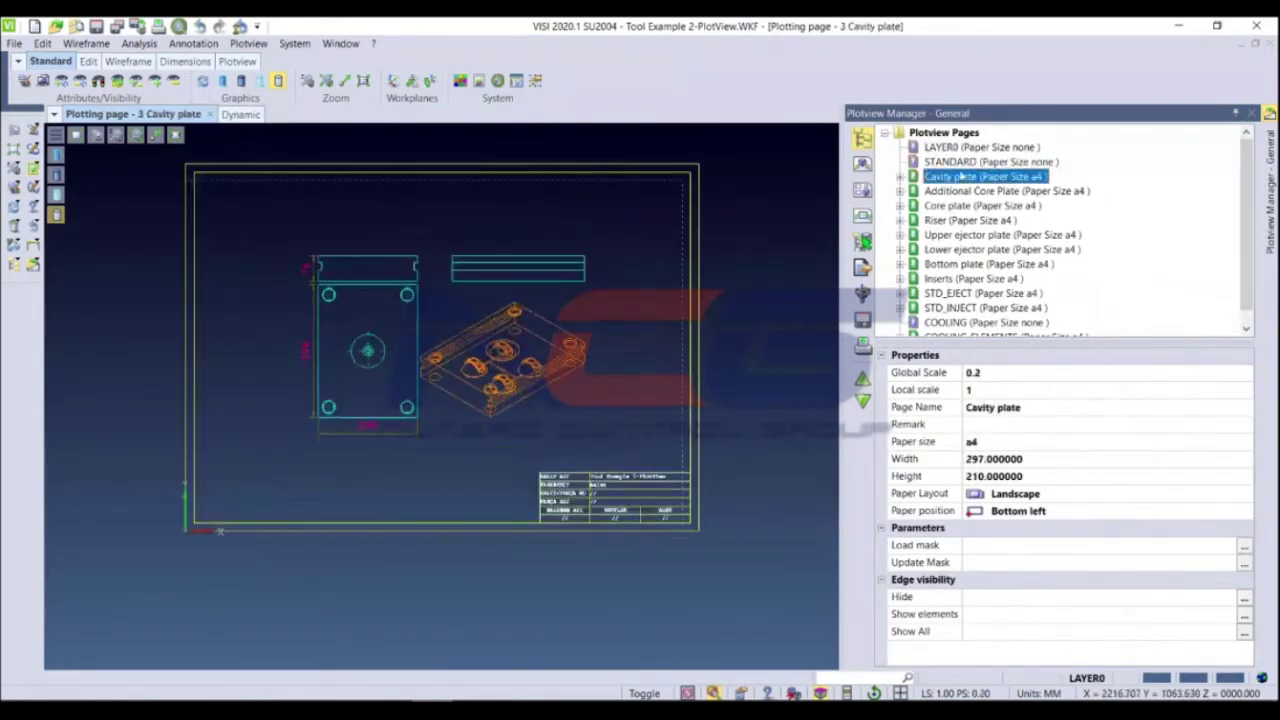
click(942, 191)
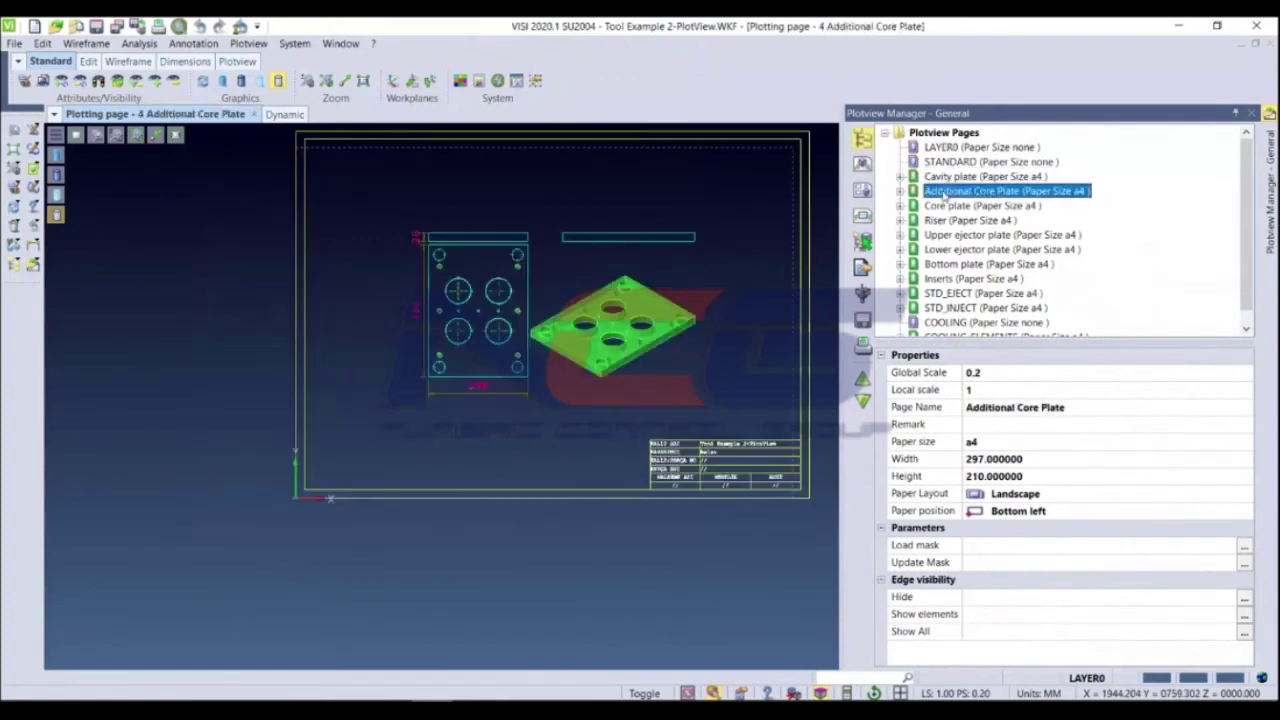
scroll(535, 297, down, 2)
scroll(535, 297, up, 3)
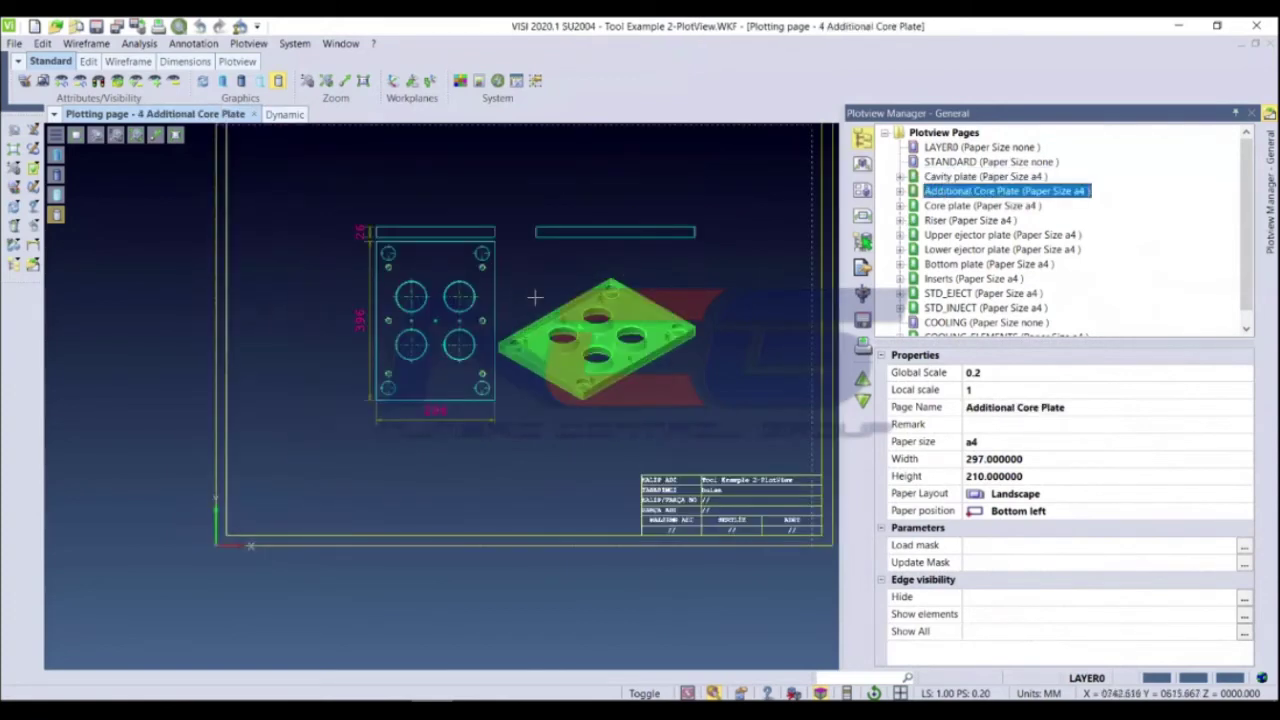
scroll(318, 300, down, 1)
scroll(318, 300, up, 2)
Review the Multi View views layout settings, then return to the Automatic options
click(863, 190)
click(906, 161)
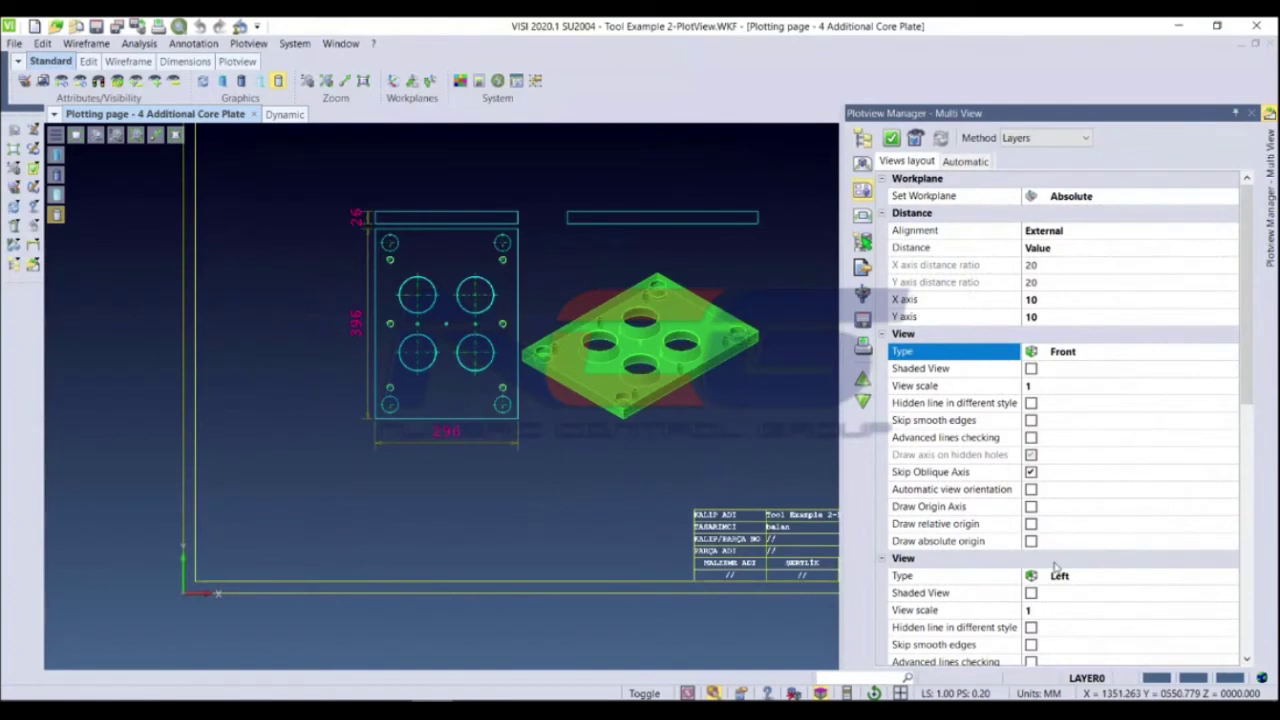
scroll(1054, 566, down, 3)
scroll(1057, 543, down, 6)
scroll(1094, 500, down, 1)
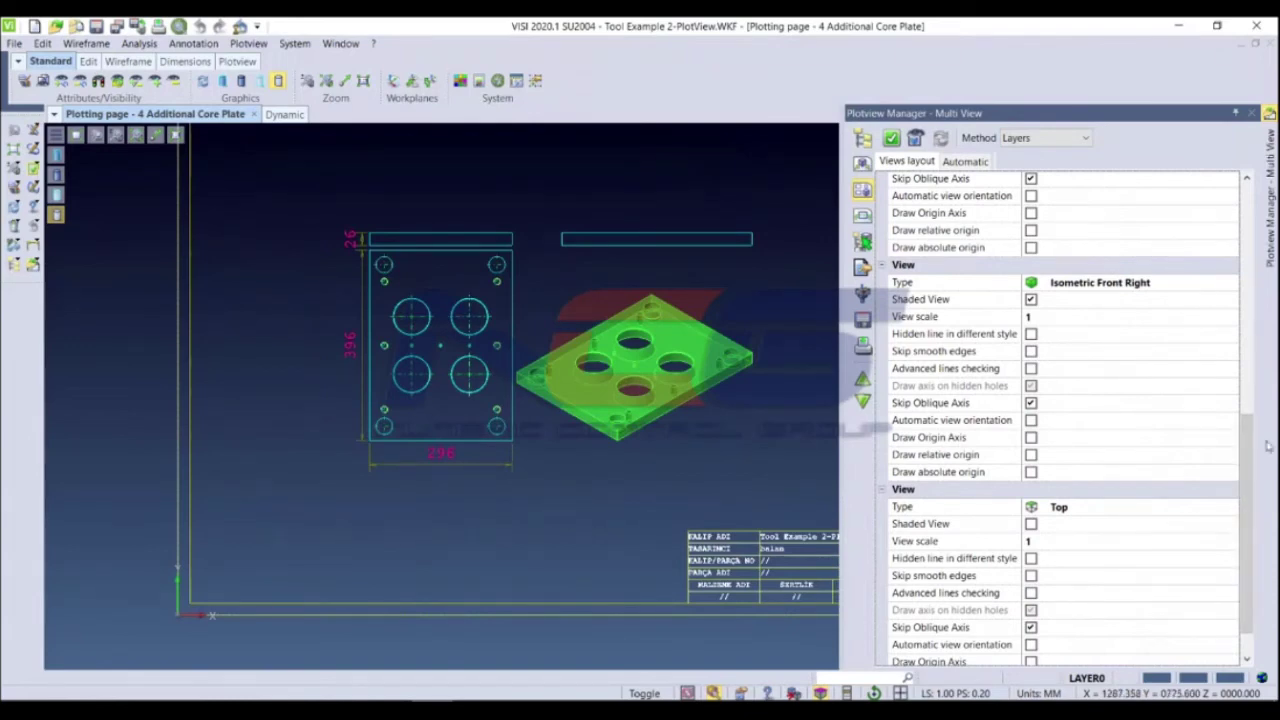
drag(1248, 450, 1214, 277)
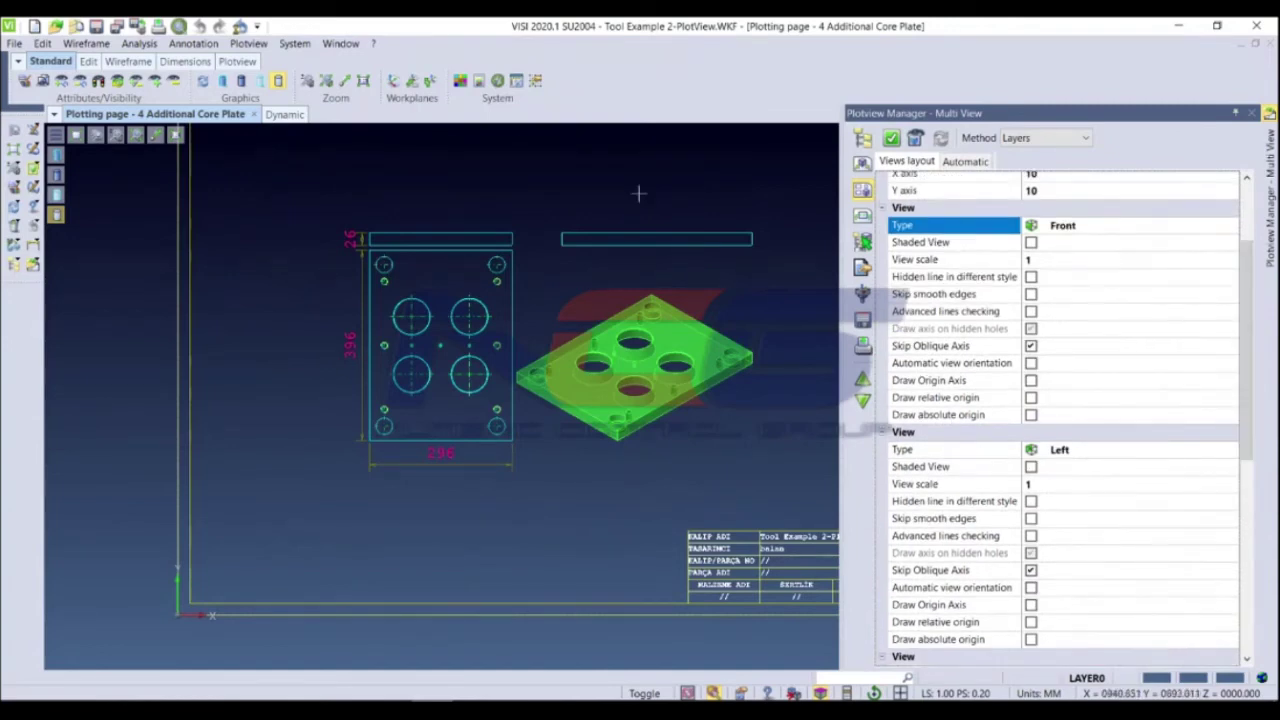
click(966, 162)
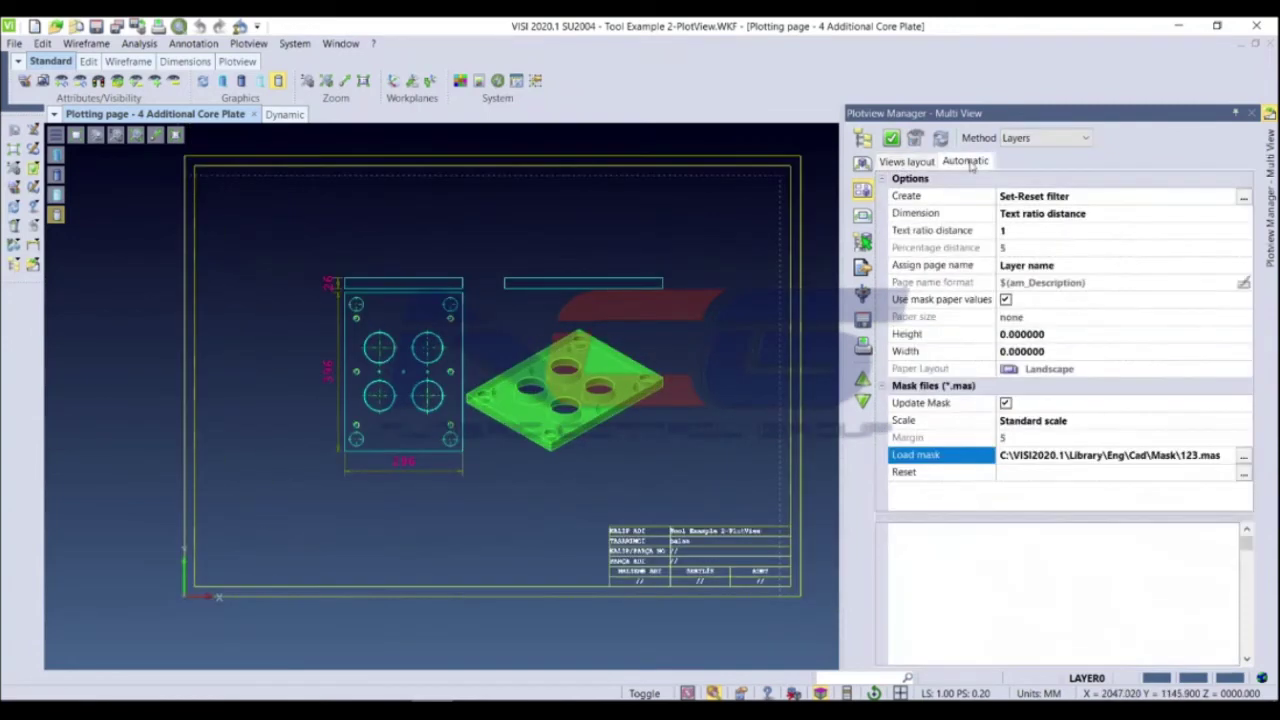
Display the Core plate page and zoom around its views
click(1003, 206)
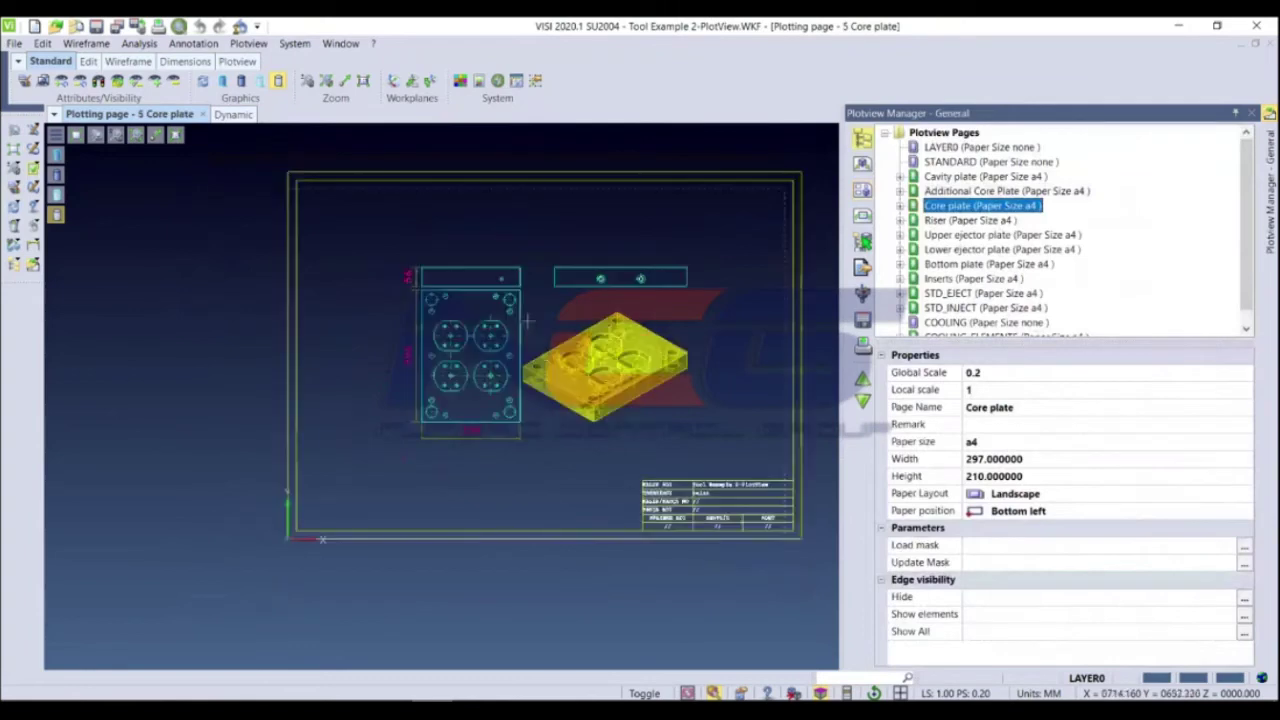
scroll(645, 428, up, 1)
scroll(660, 438, up, 3)
scroll(680, 448, up, 2)
scroll(693, 455, down, 1)
scroll(660, 440, down, 1)
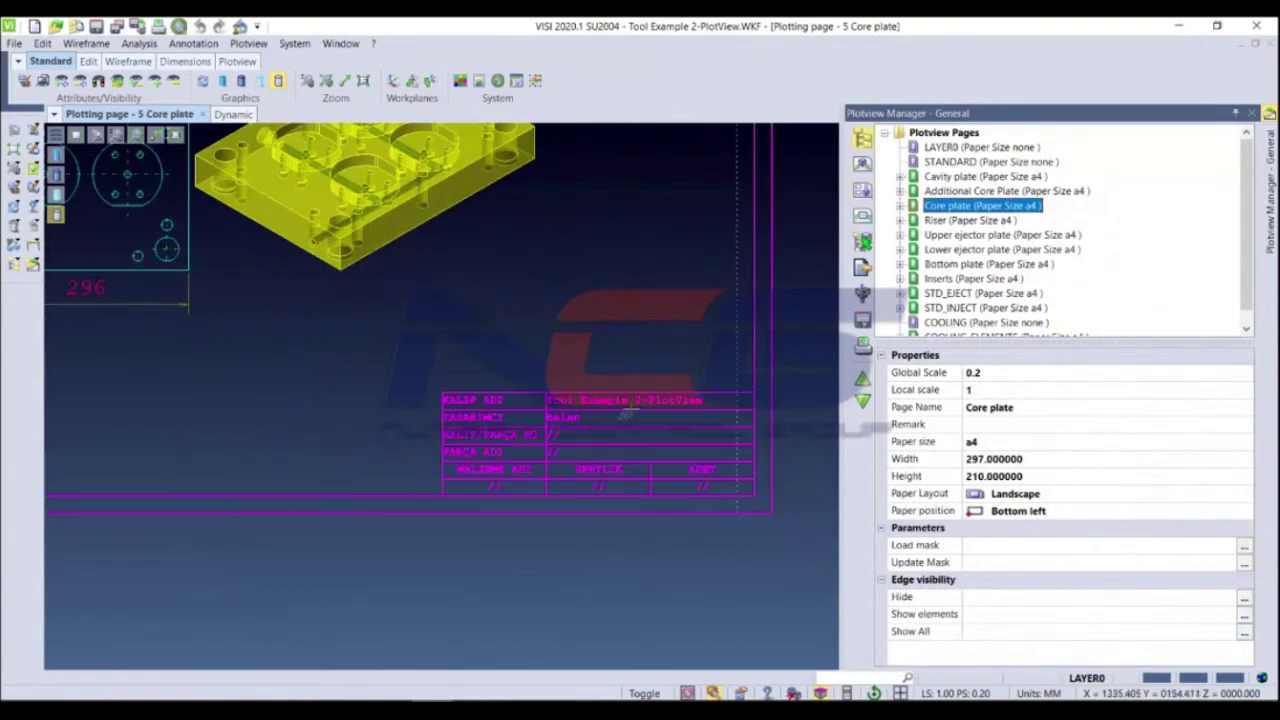
scroll(590, 408, up, 2)
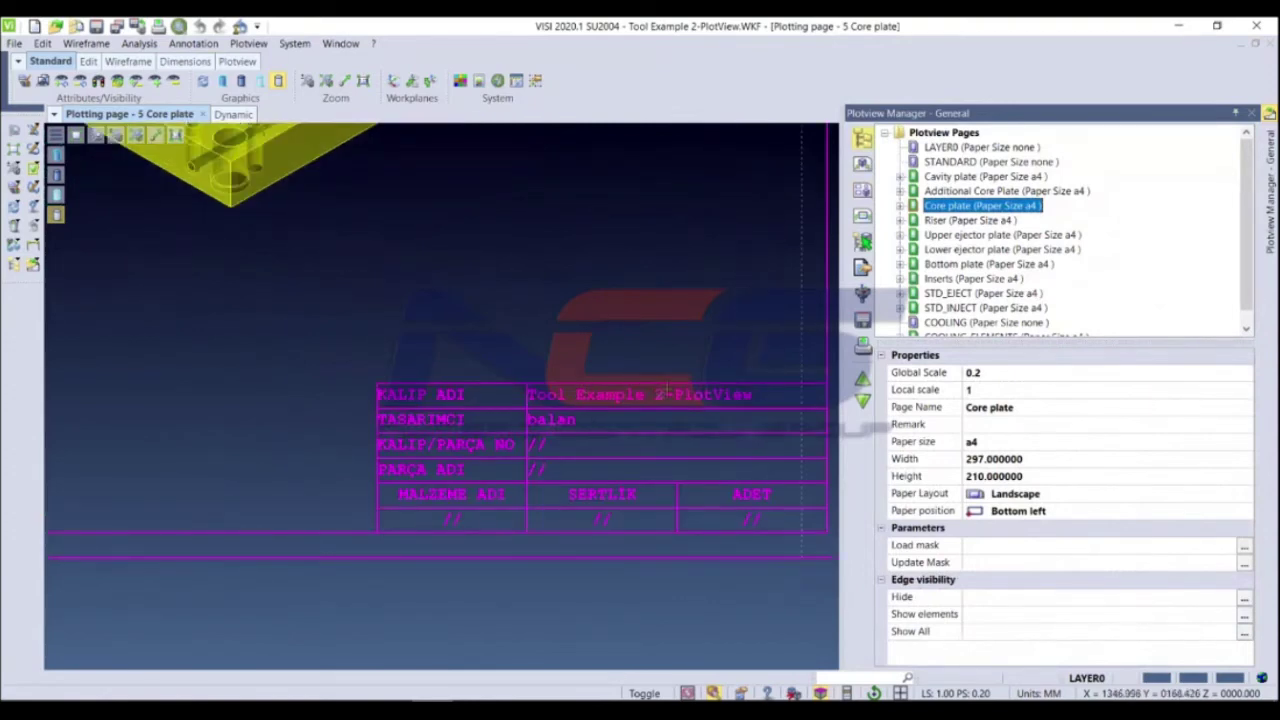
Display the Cavity plate page and start Update Mask for its title block
click(940, 176)
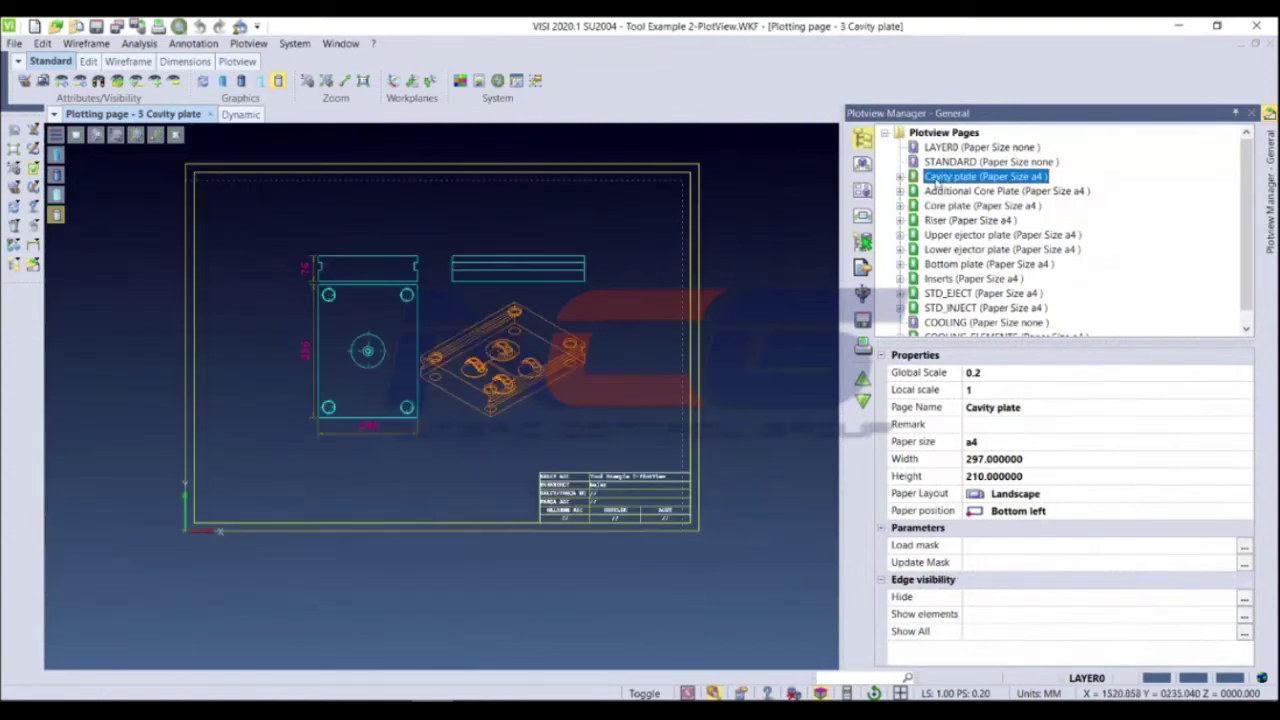
scroll(545, 455, up, 3)
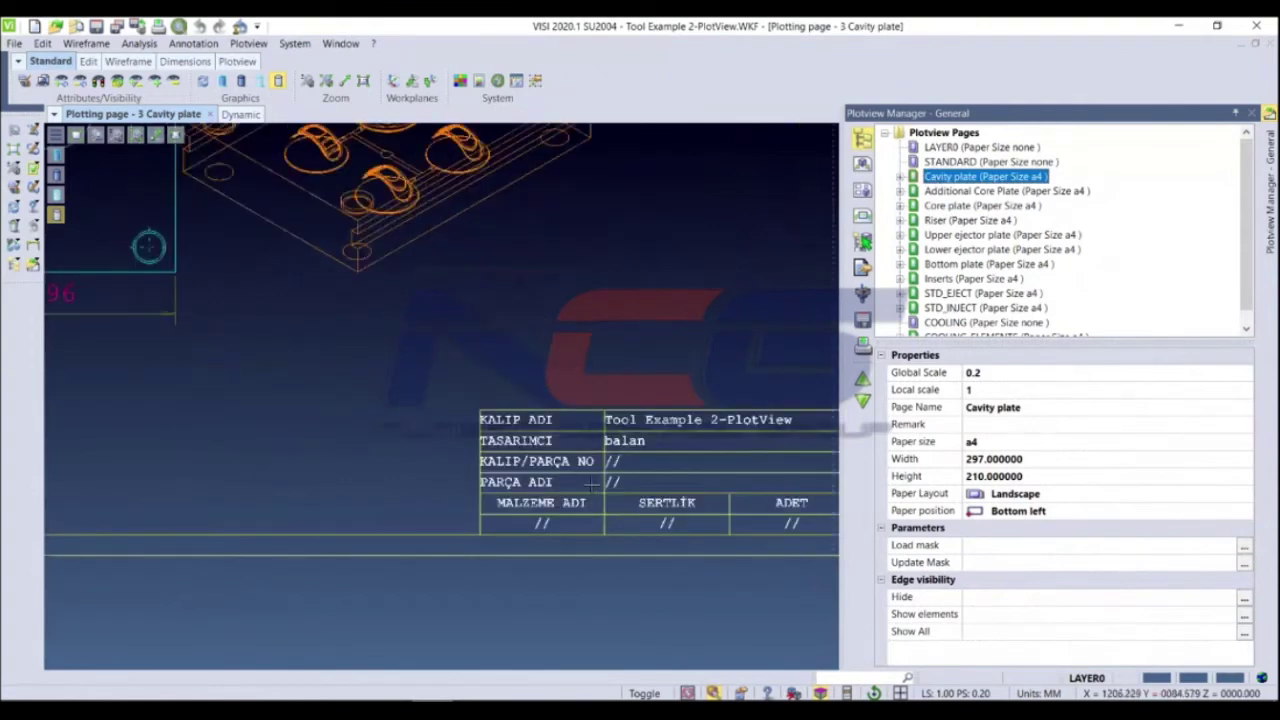
scroll(545, 455, down, 2)
click(1244, 563)
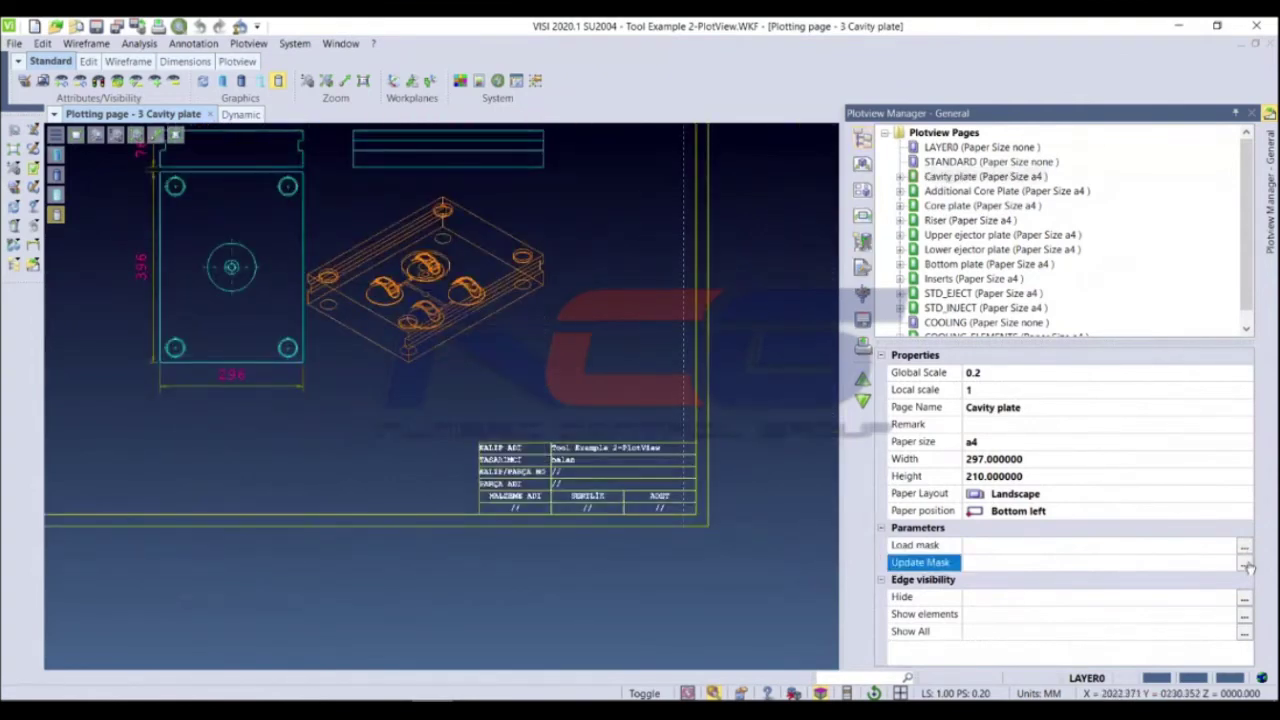
Pick the title block so it fills with Cavity plate, PSXE / 296x396x76 / 1730, material 1730, quantity 1
click(453, 484)
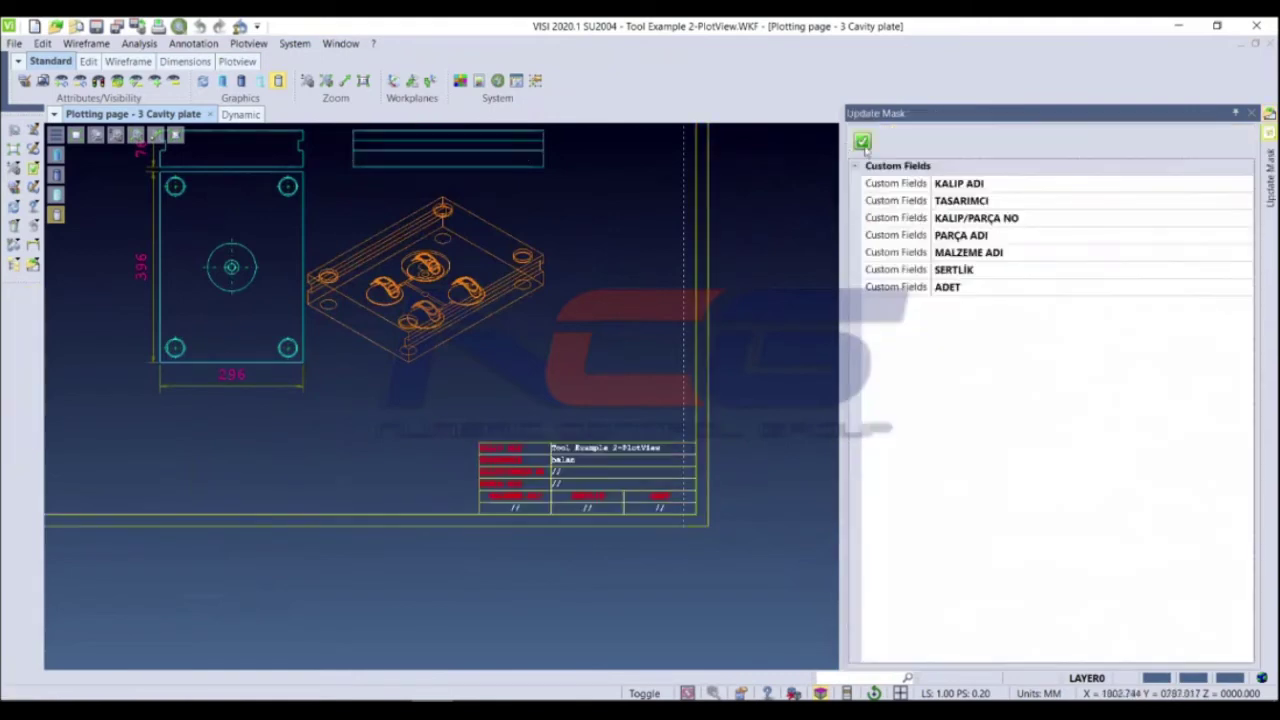
click(862, 142)
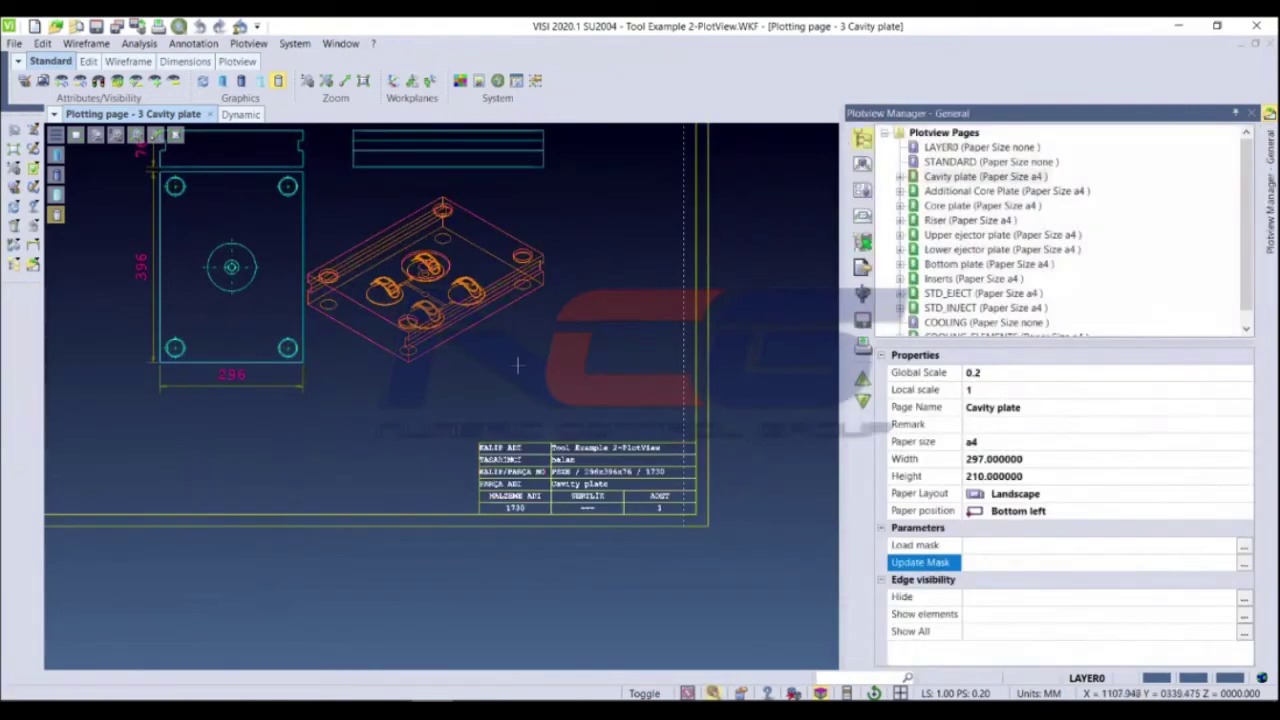
scroll(564, 504, up, 2)
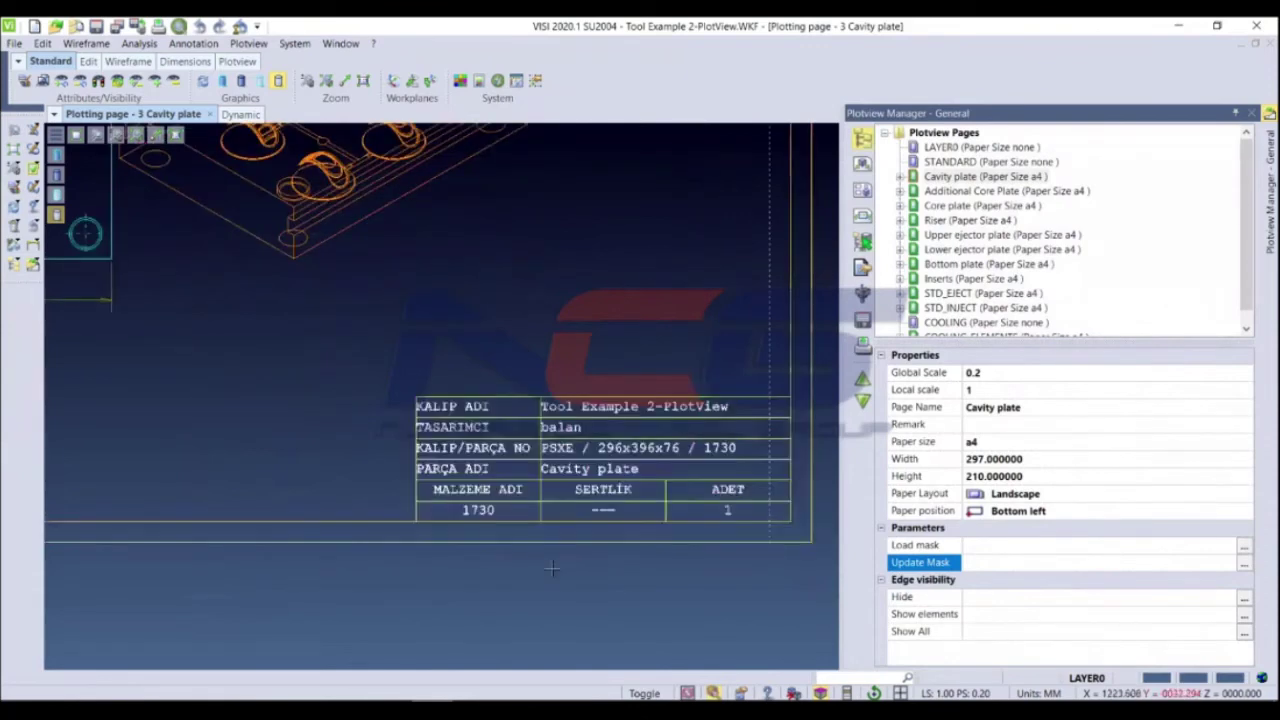
middle_drag(561, 537, 546, 541)
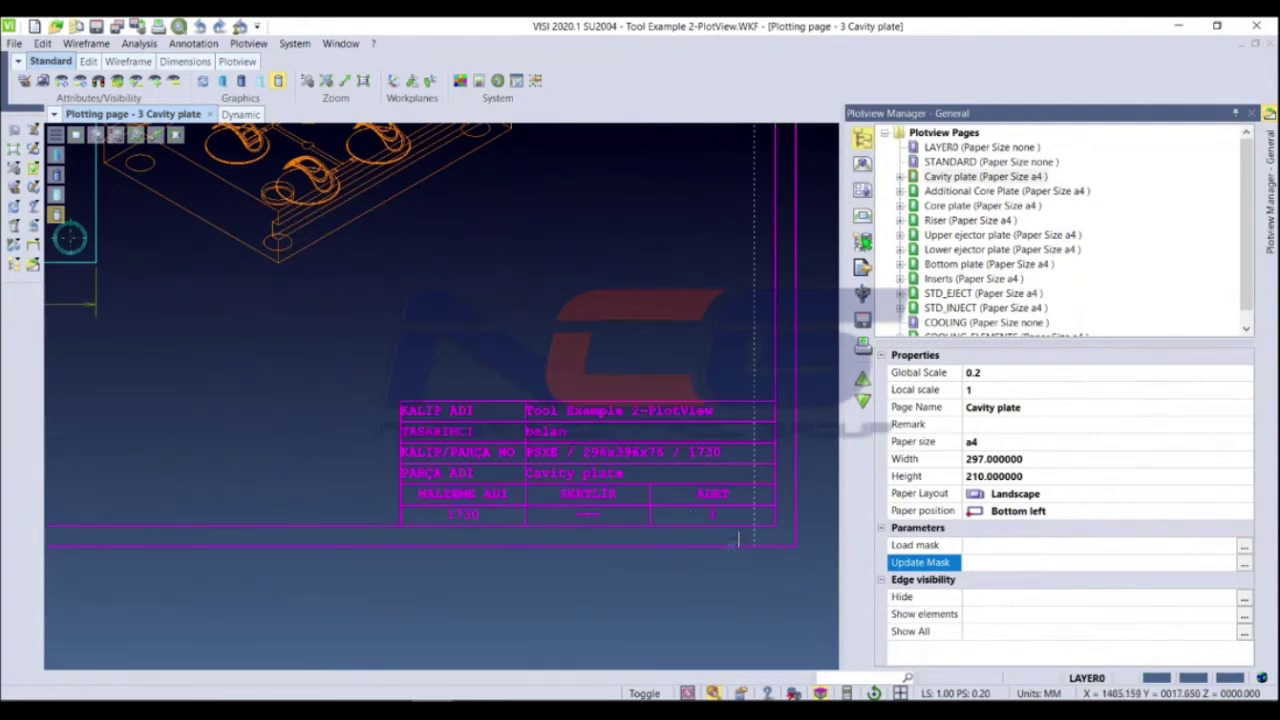
Zoom in to inspect the filled title block, then move to the Upper ejector plate page
scroll(474, 563, down, 3)
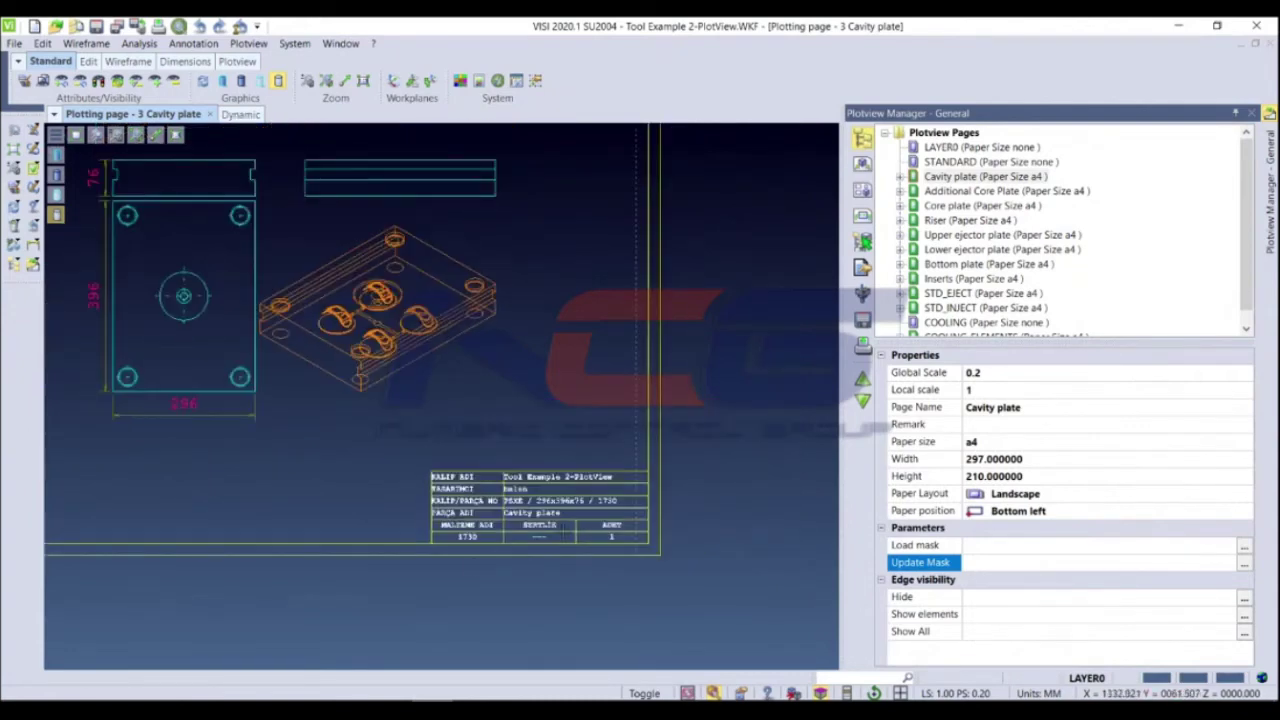
scroll(517, 532, up, 3)
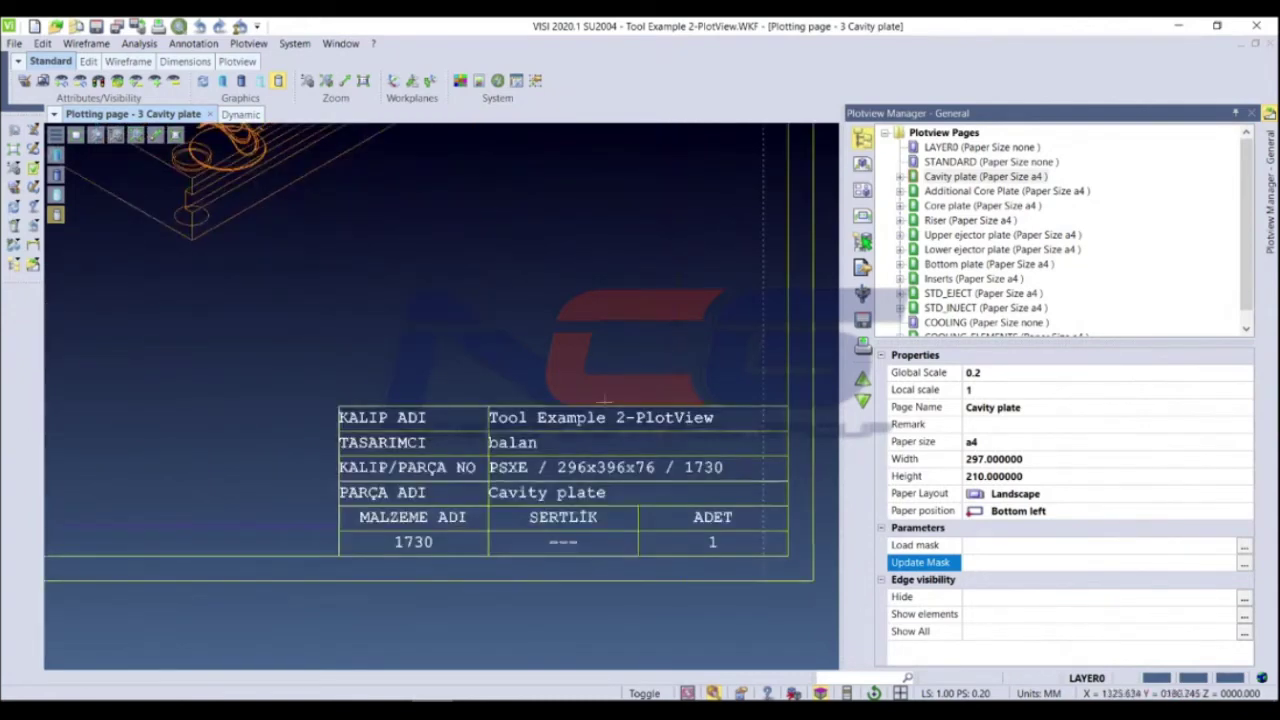
click(600, 455)
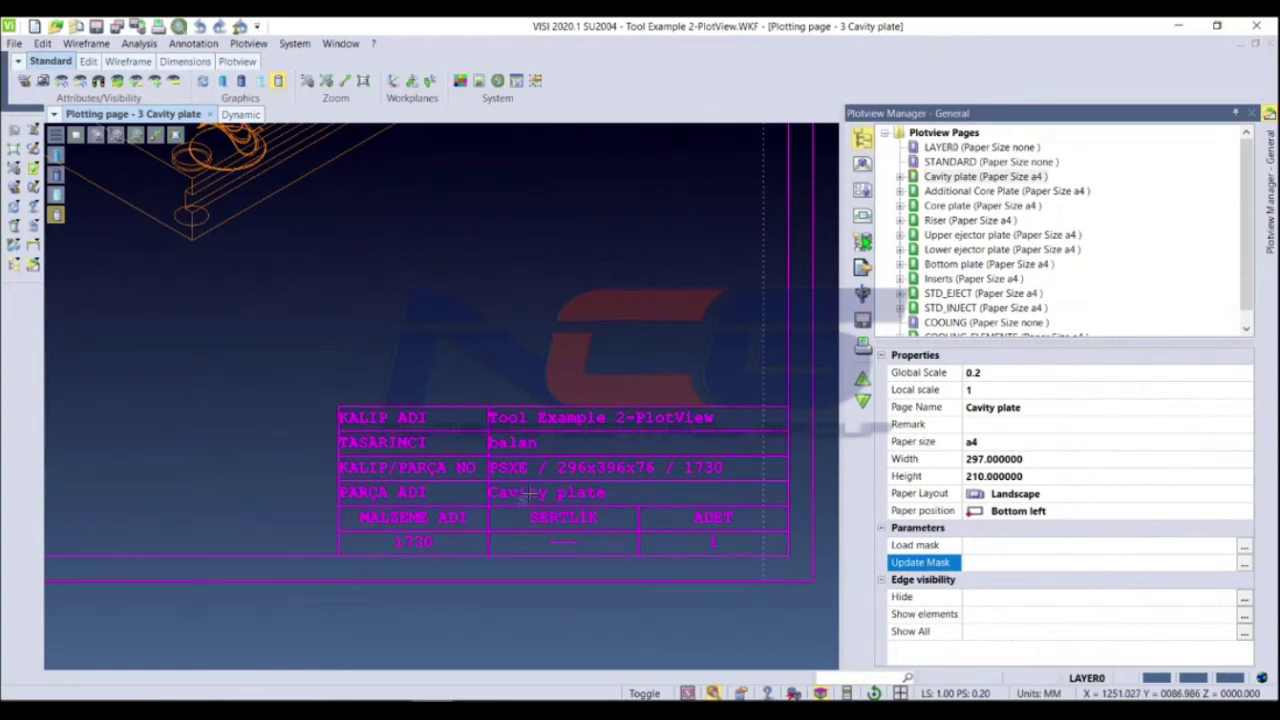
key(Escape)
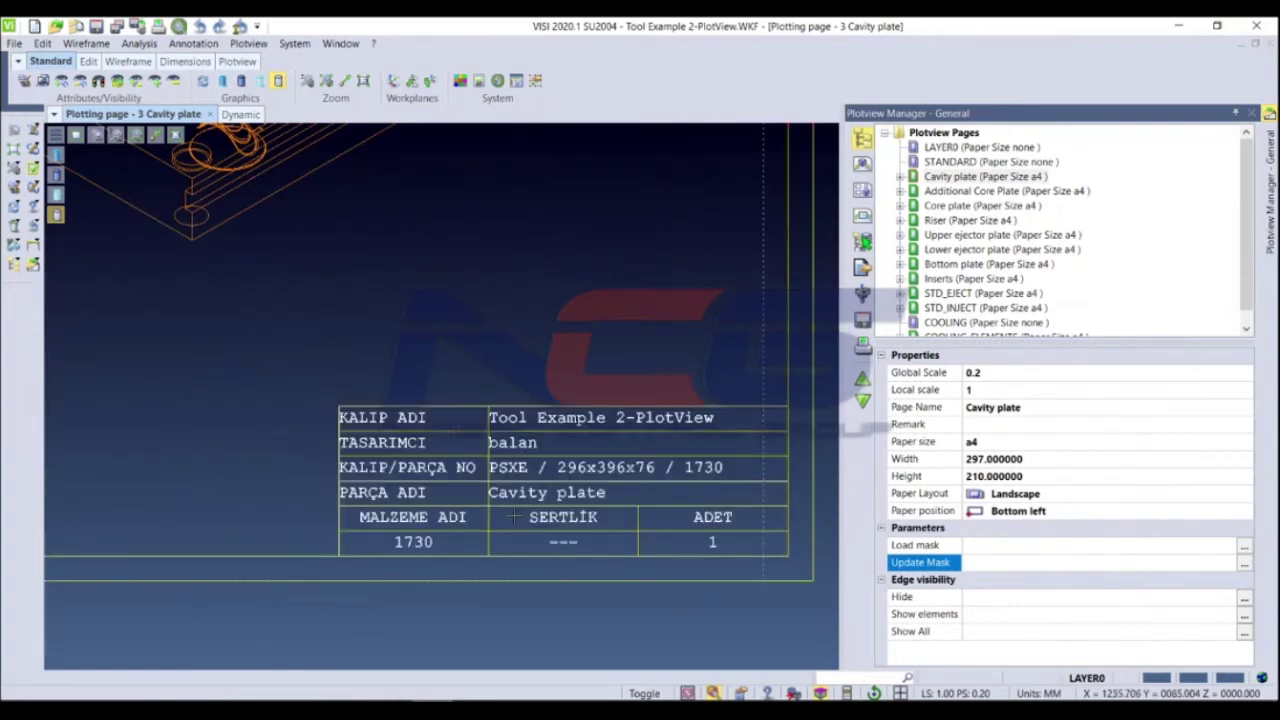
scroll(513, 517, down, 3)
scroll(480, 450, down, 2)
scroll(409, 303, up, 2)
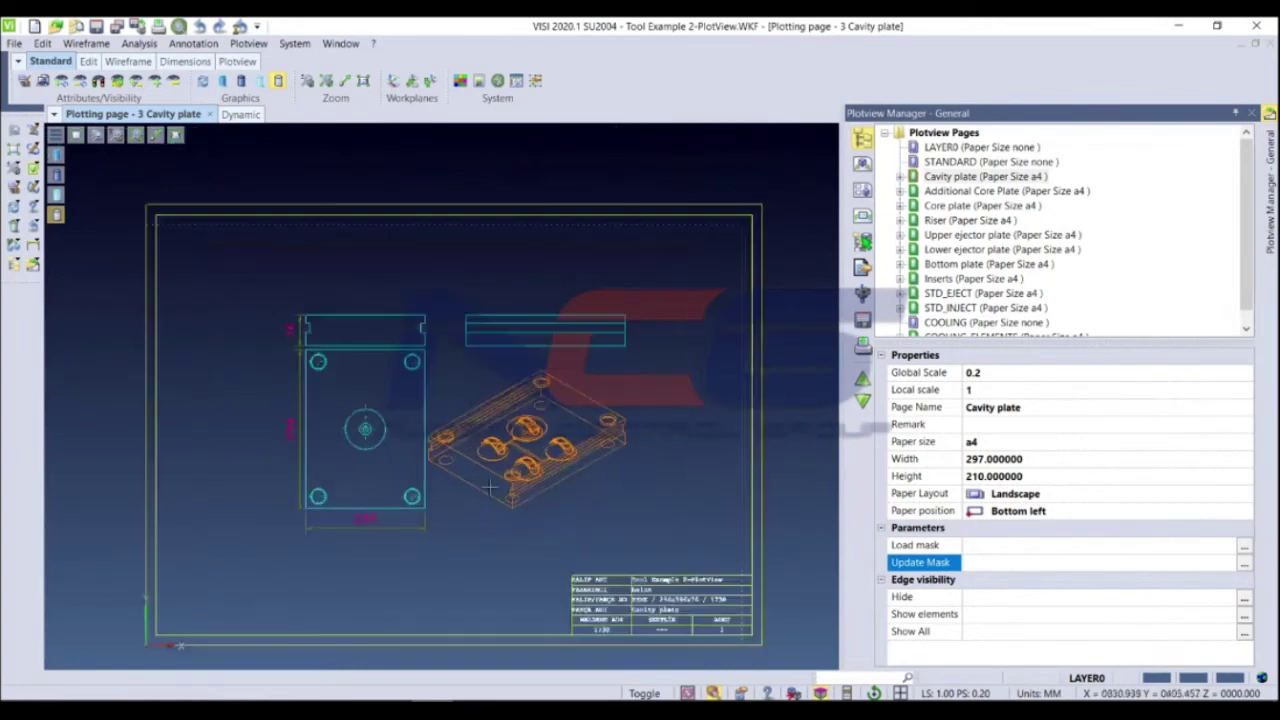
scroll(409, 303, up, 1)
scroll(480, 400, up, 2)
scroll(560, 480, down, 3)
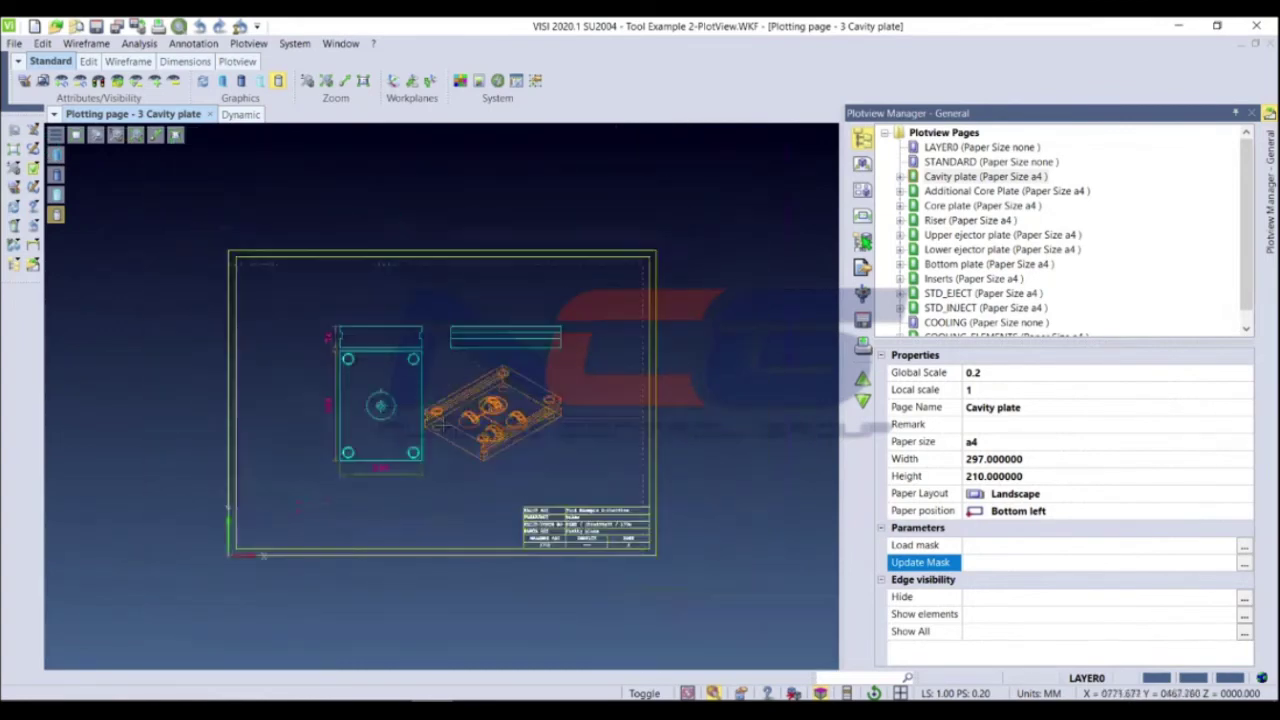
scroll(600, 522, up, 3)
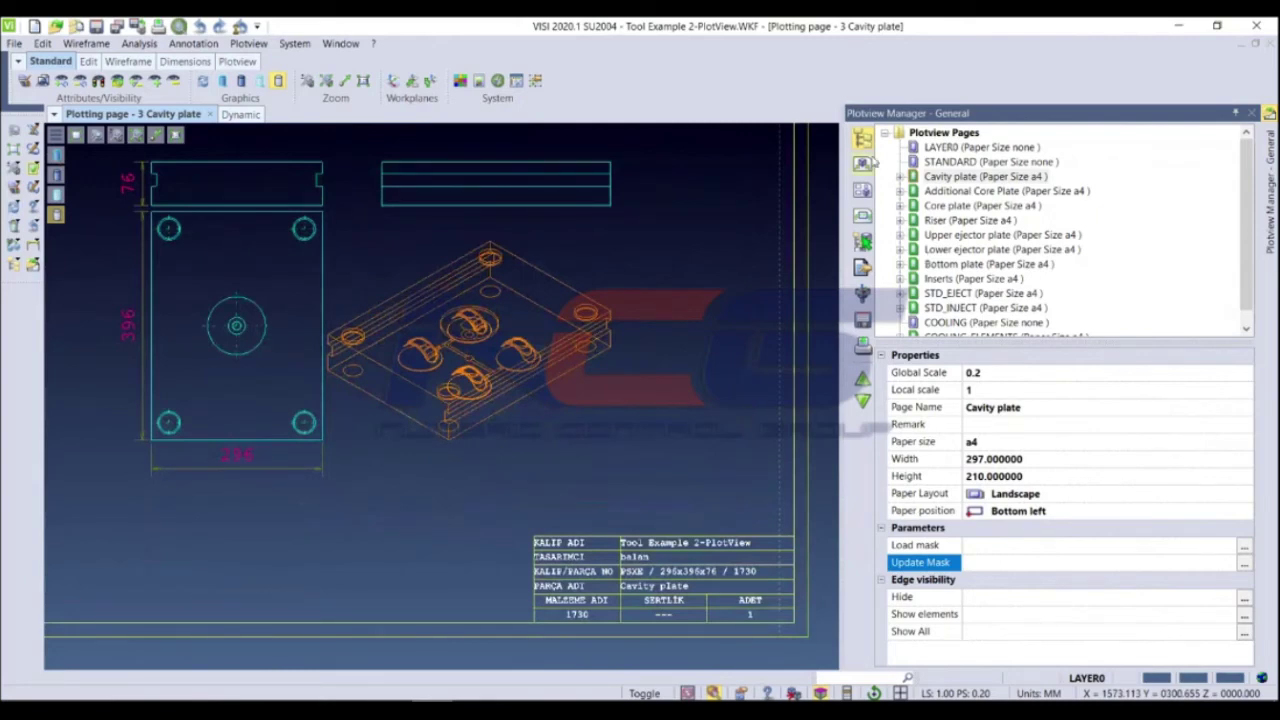
click(985, 191)
Browse the generated pages from STD_EJECT down to COOLING_ELEMENTS
click(968, 220)
click(1000, 249)
click(968, 221)
click(968, 234)
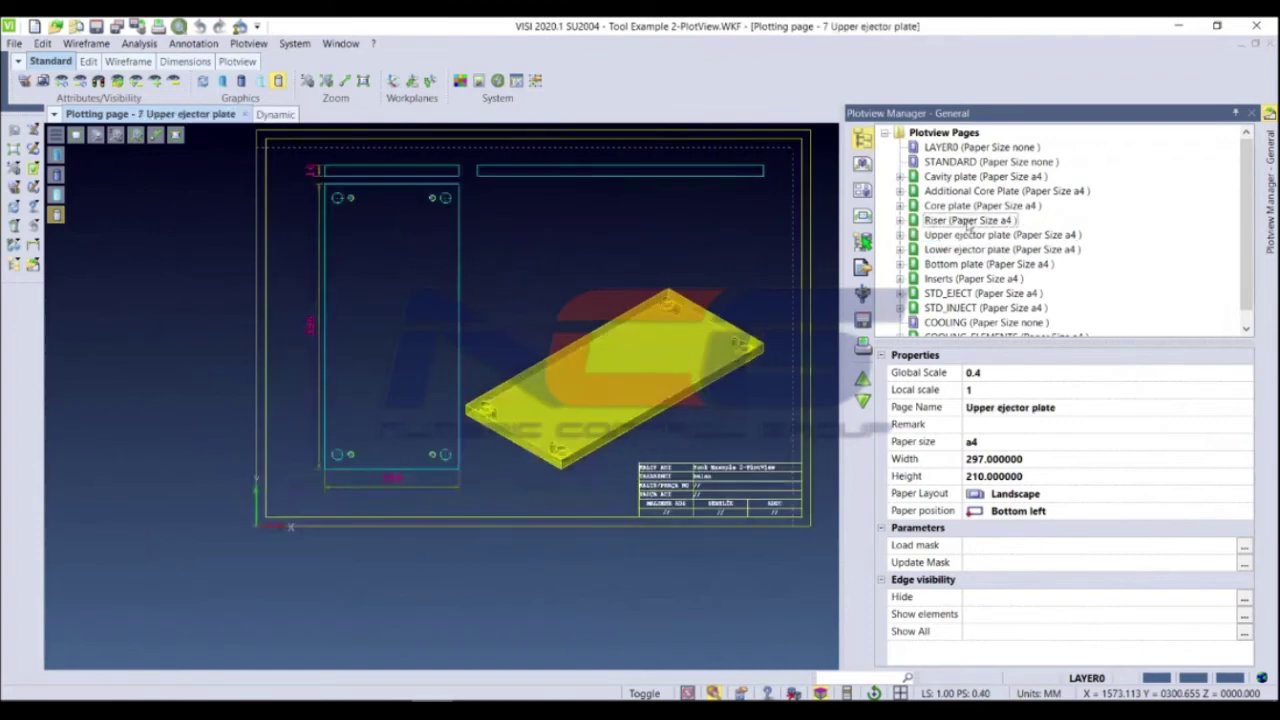
click(968, 206)
click(980, 279)
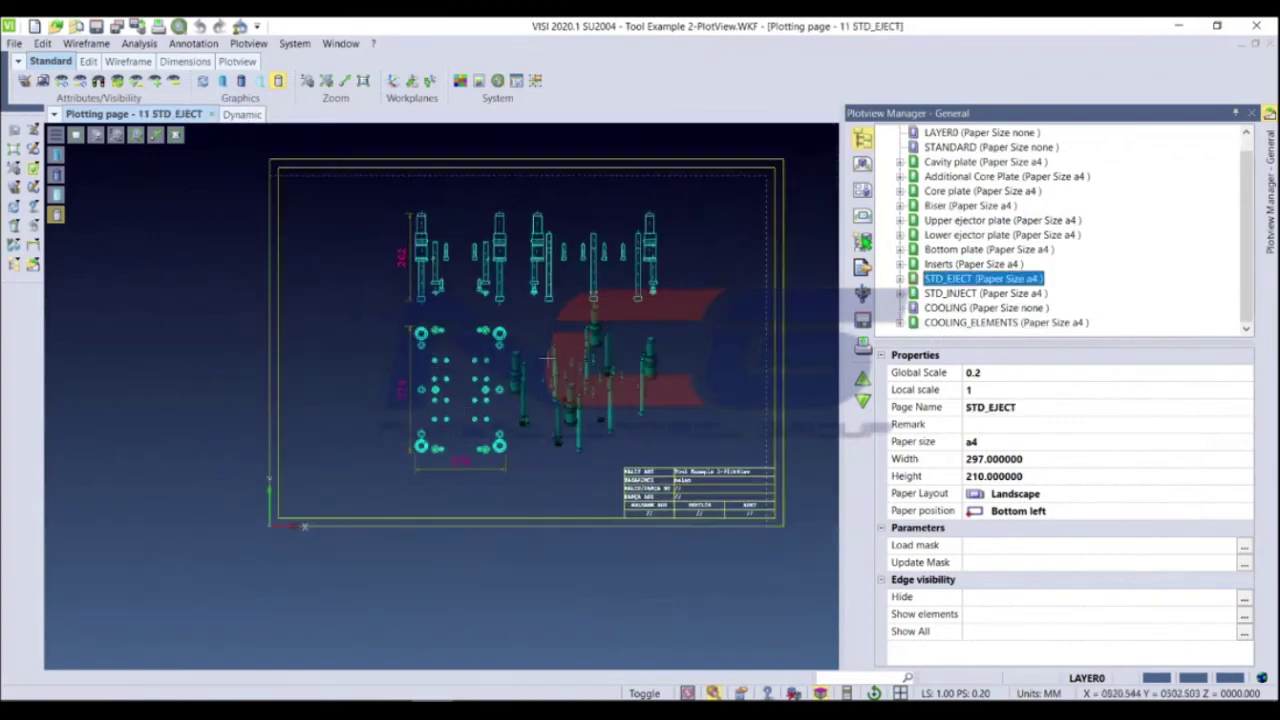
key(Down)
key(Down)
key(Down)
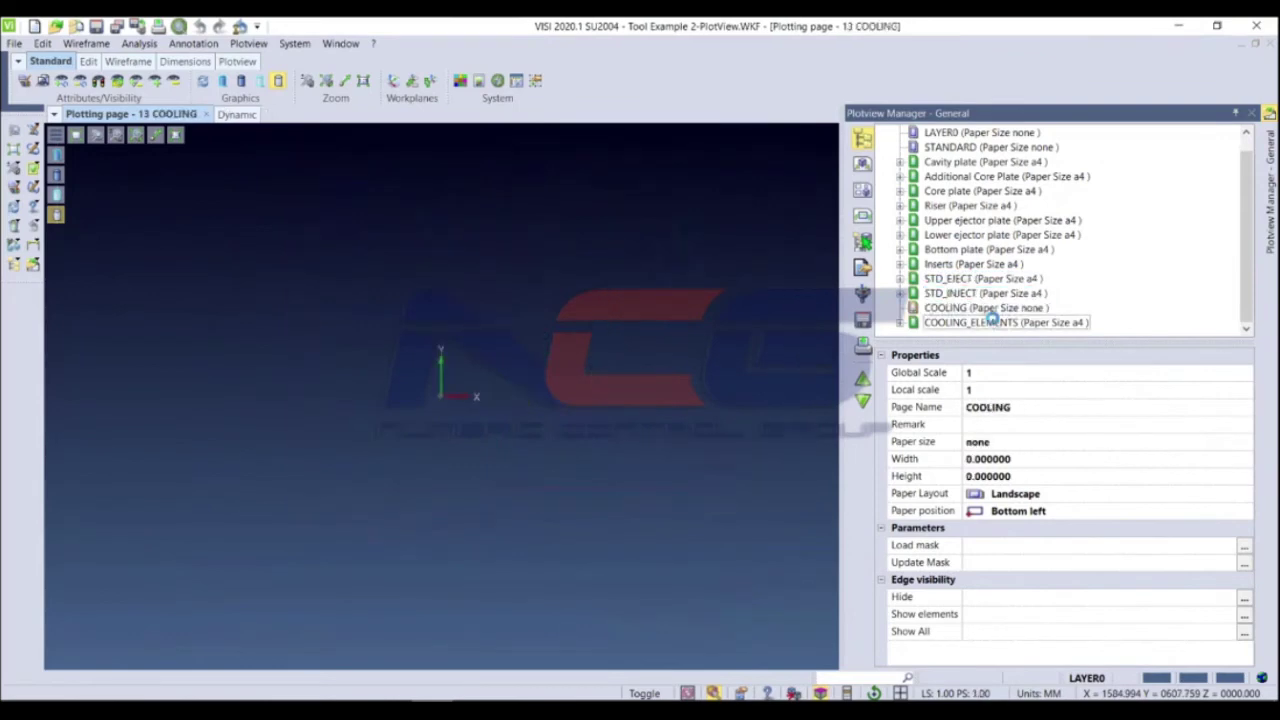
scroll(378, 384, down, 2)
scroll(470, 356, up, 2)
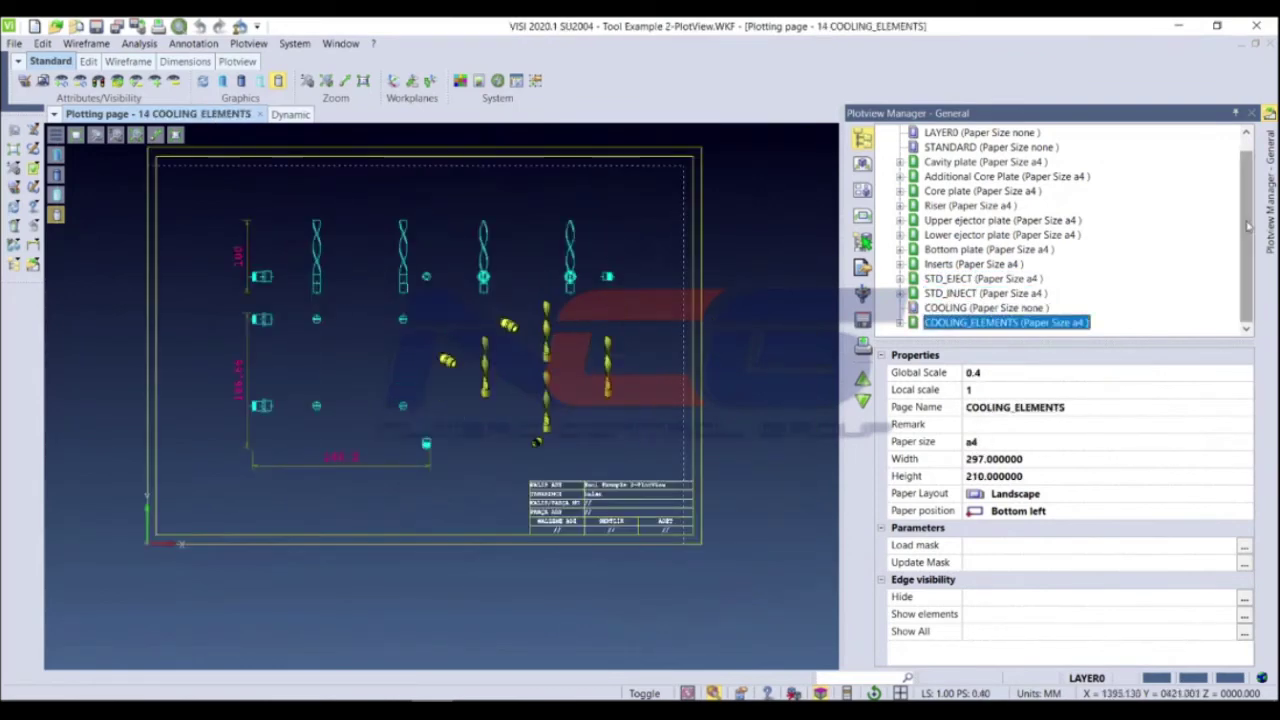
scroll(1000, 230, up, 1)
Compare the empty LAYER0 page, then display the COOLING_ELEMENTS page at scale 0.4 on a4
click(955, 150)
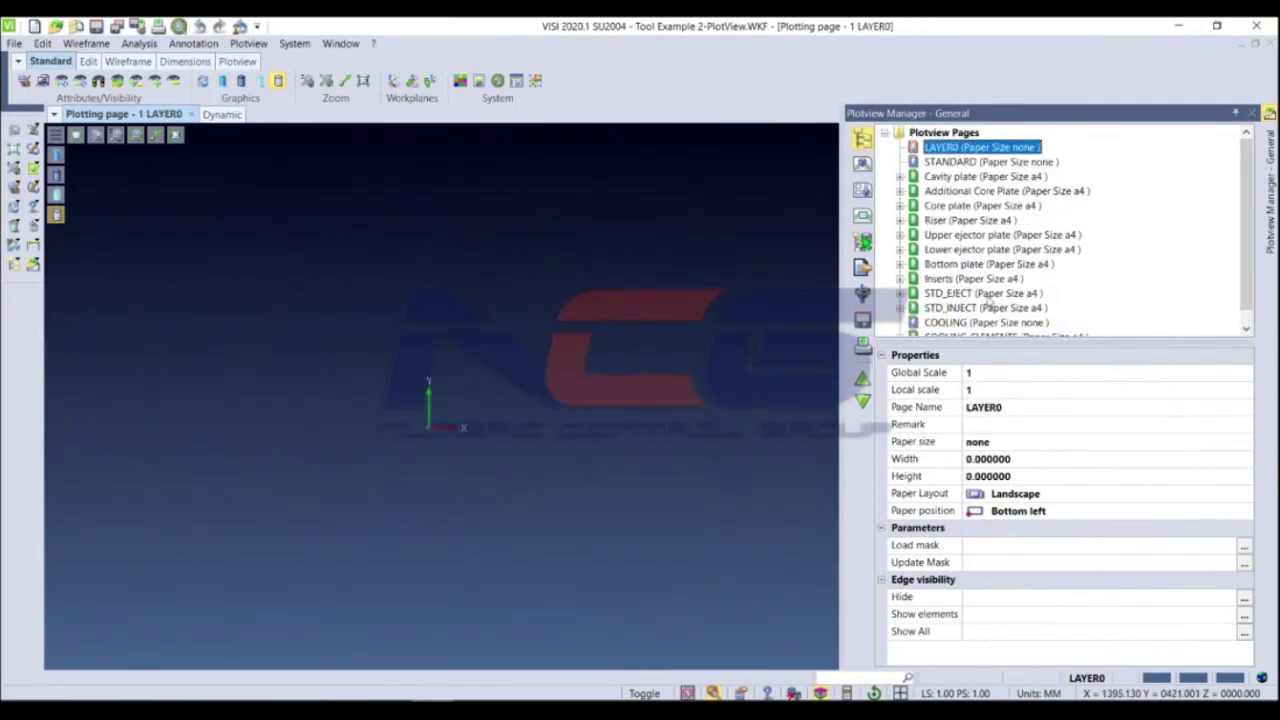
scroll(1060, 310, down, 1)
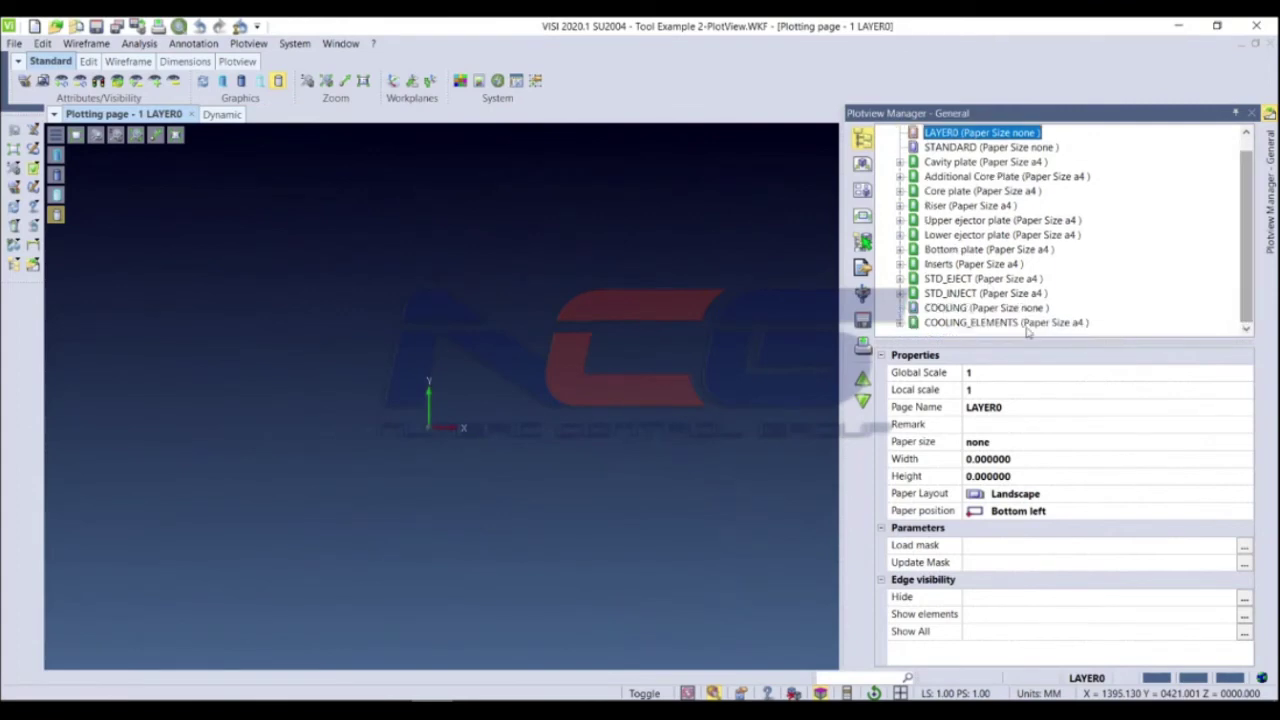
click(1025, 324)
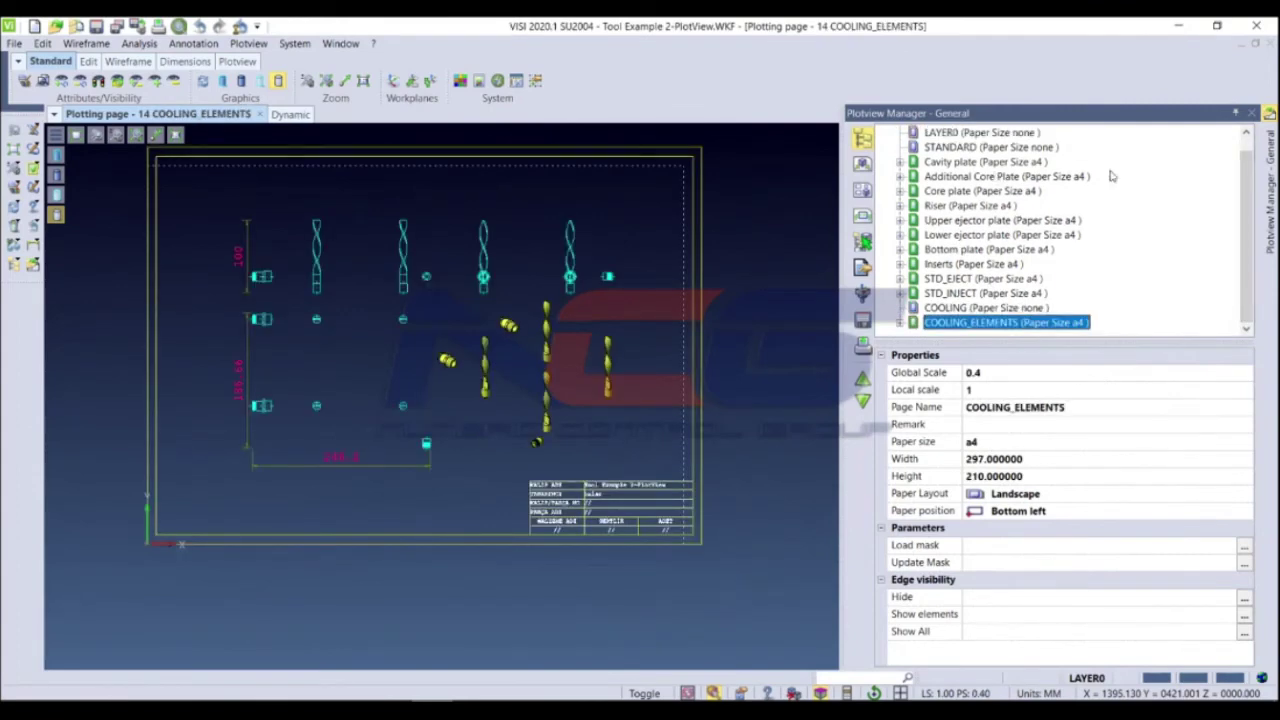
click(990, 133)
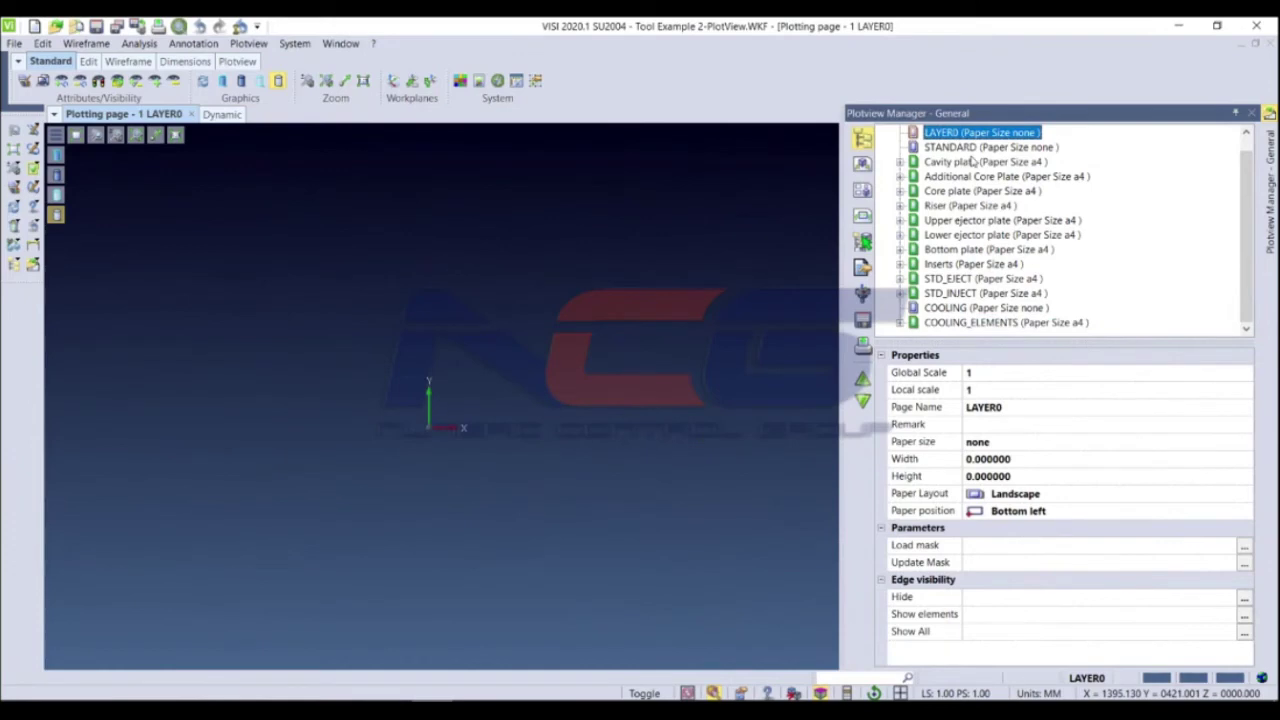
click(985, 322)
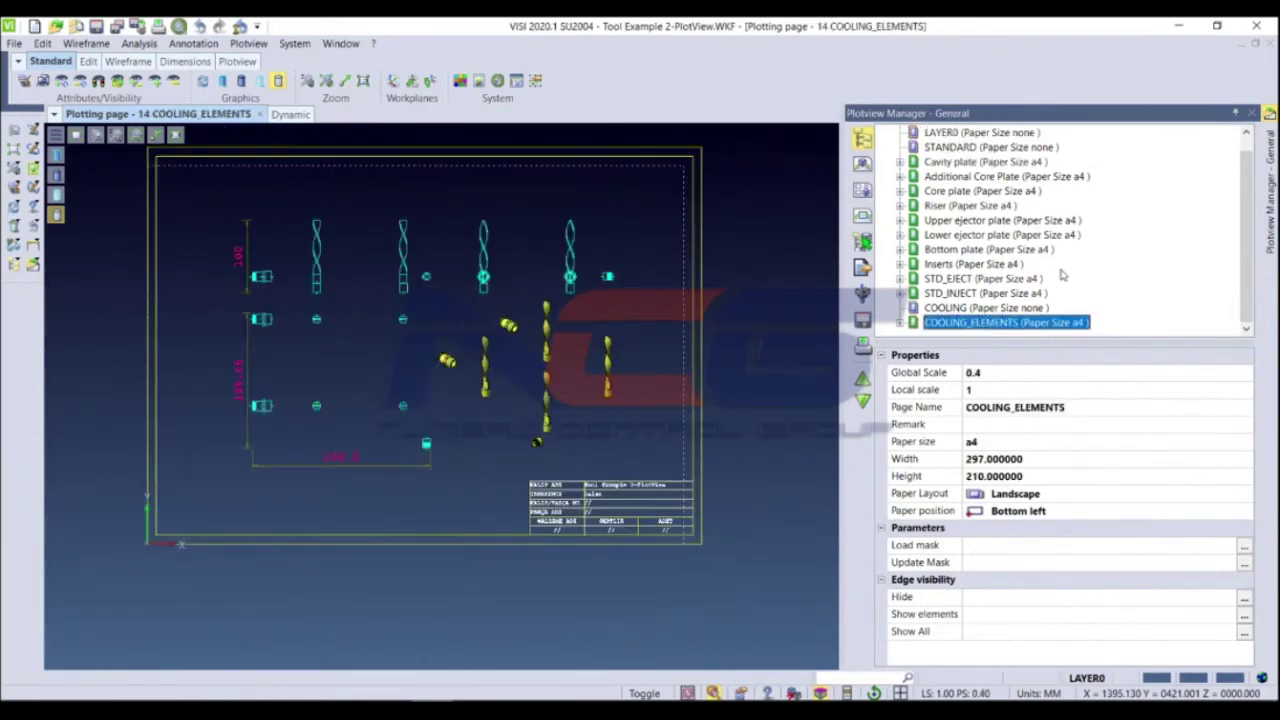
scroll(1000, 190, up, 1)
Delete all fourteen generated plotview pages, LAYER0 through COOLING_ELEMENTS
right_click(953, 133)
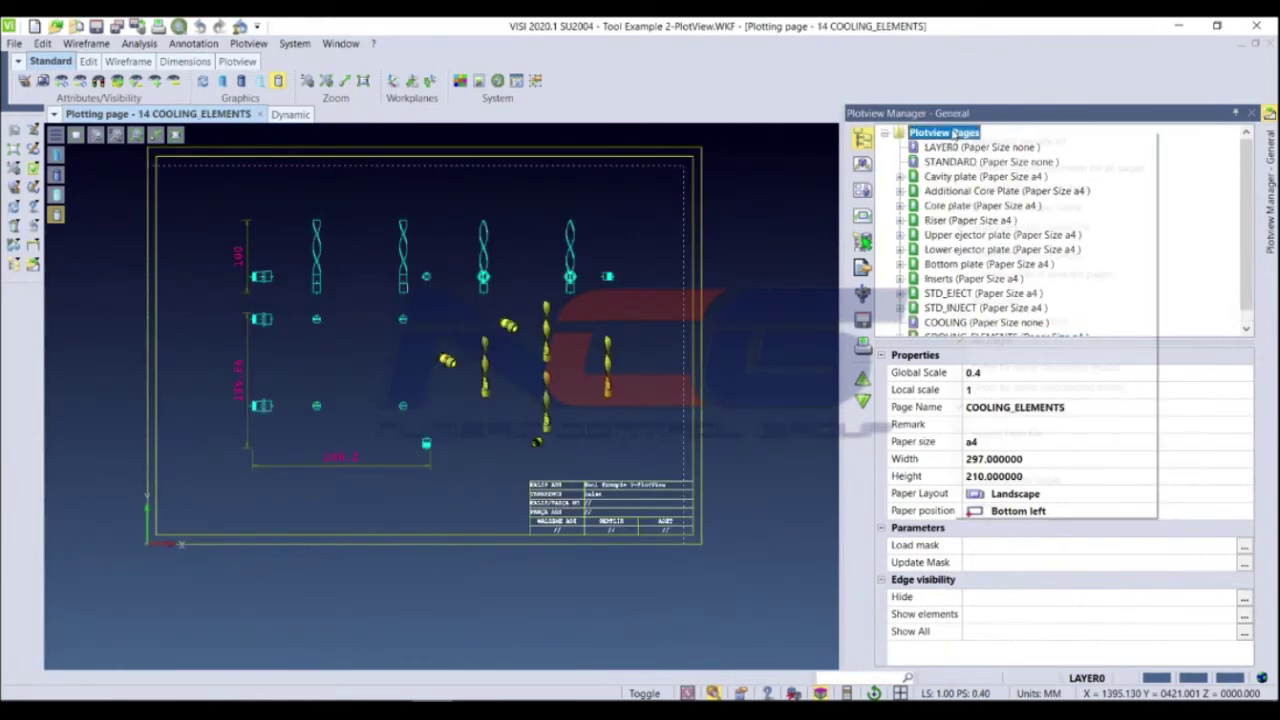
click(1060, 460)
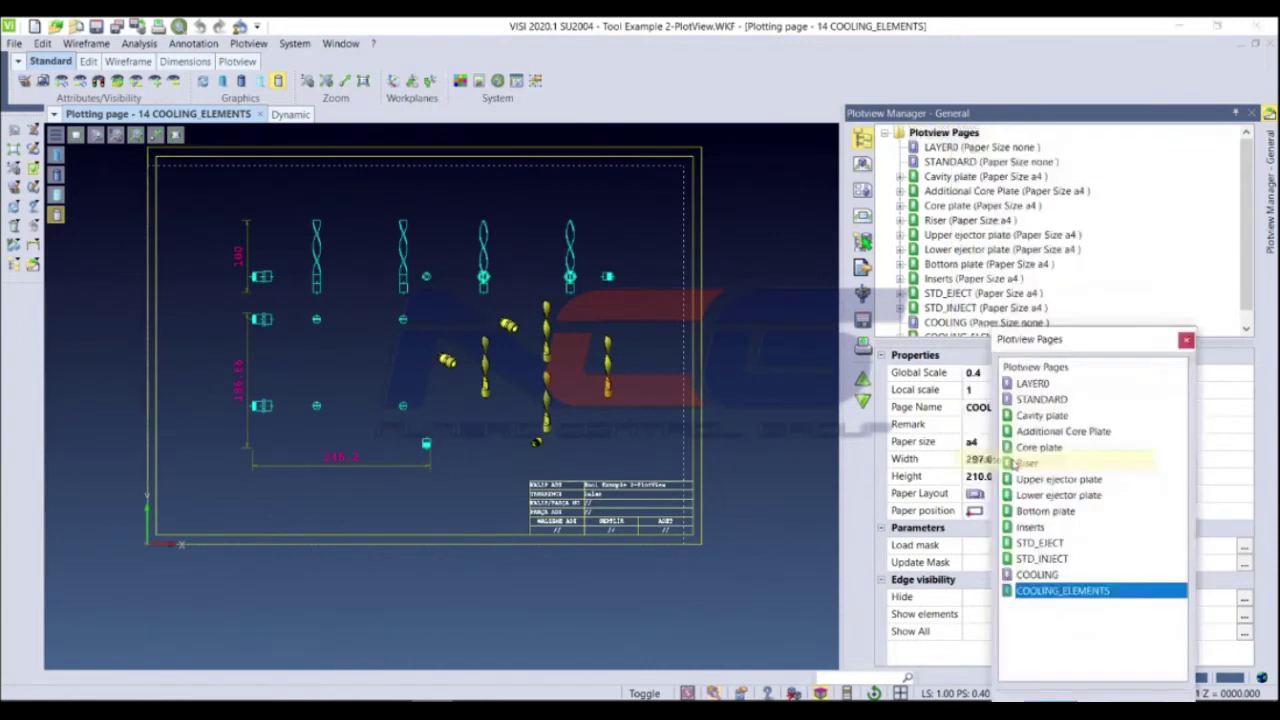
shift+click(1057, 397)
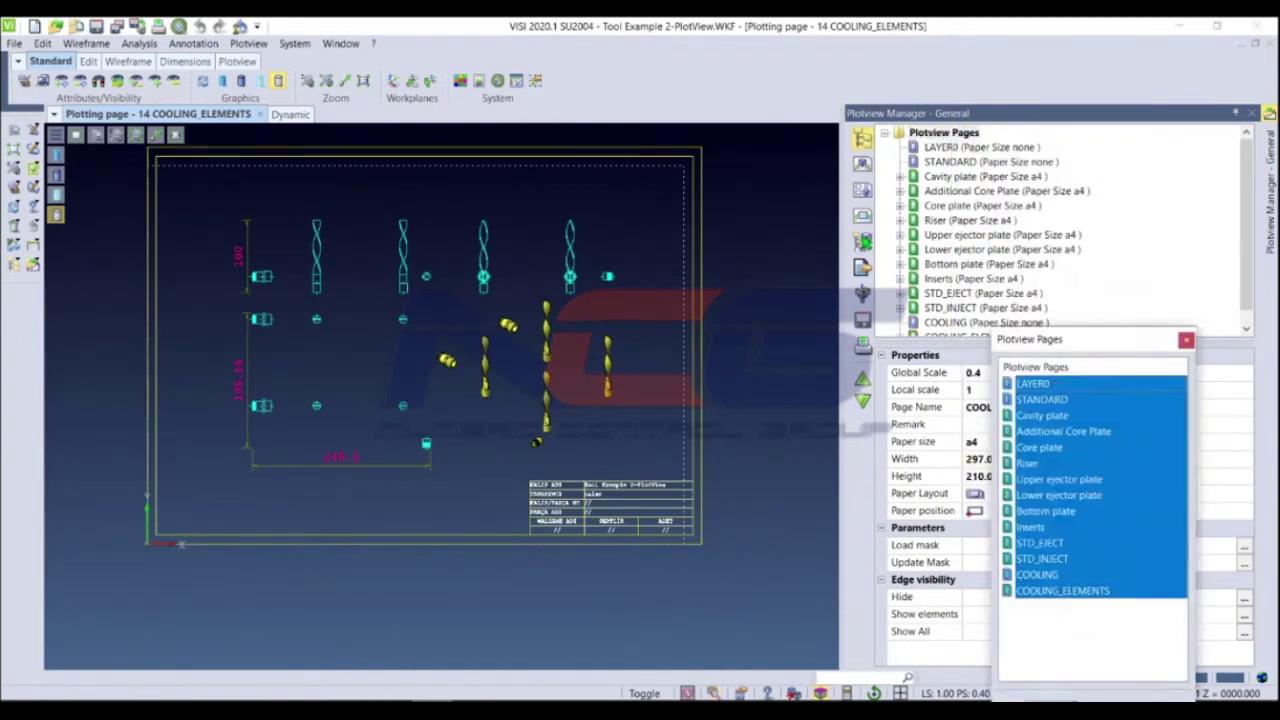
key(Return)
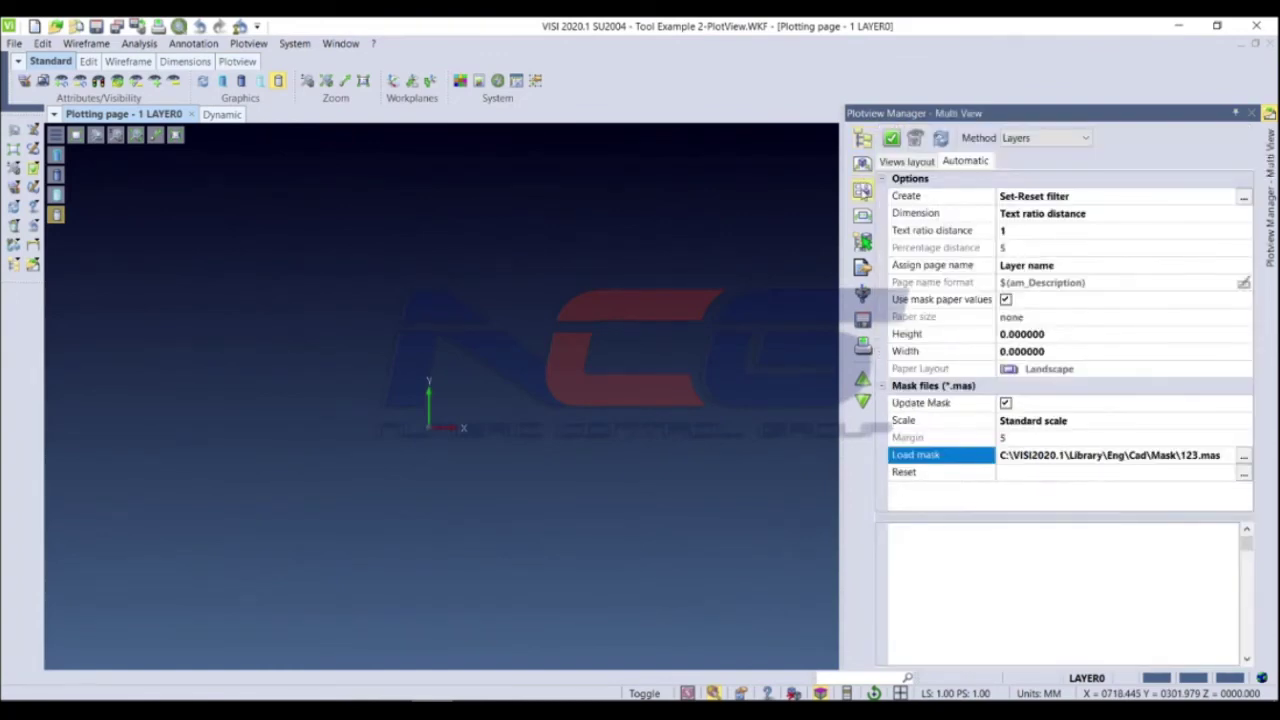
Generate pages by Layer Group with no page naming and the 123.mas mask
click(1040, 143)
click(1046, 184)
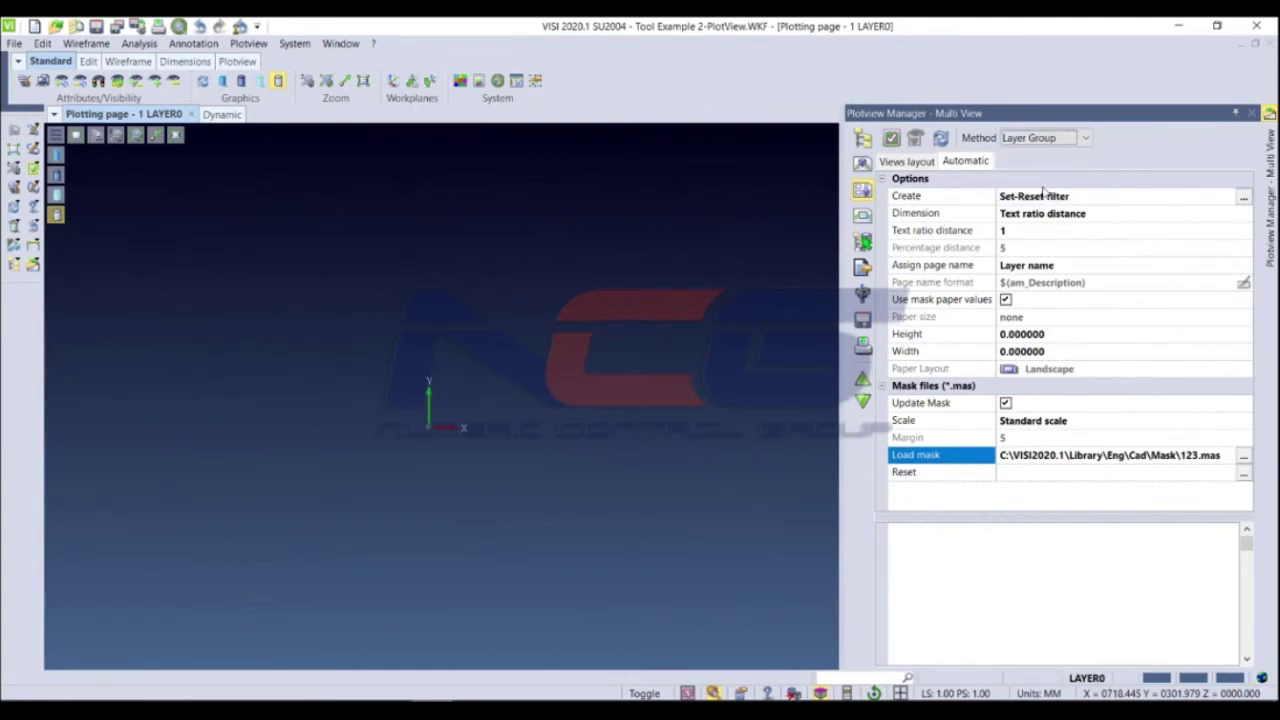
click(940, 140)
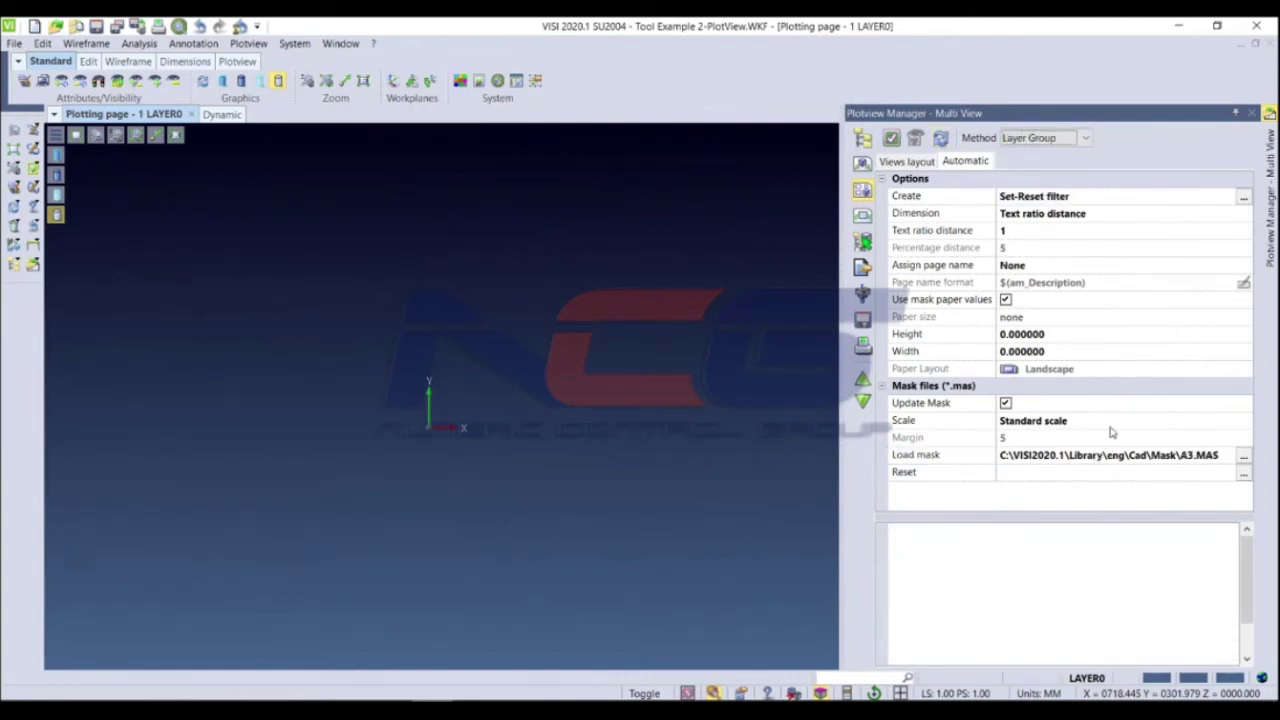
click(1244, 457)
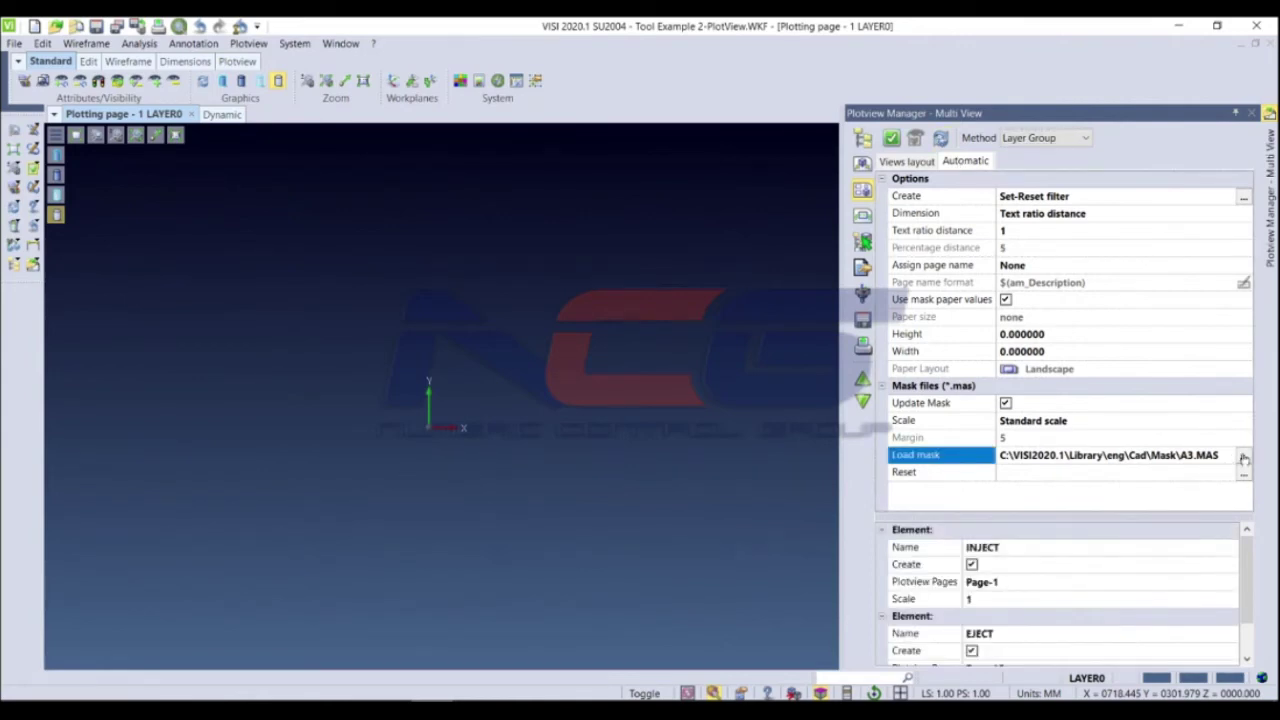
click(1244, 457)
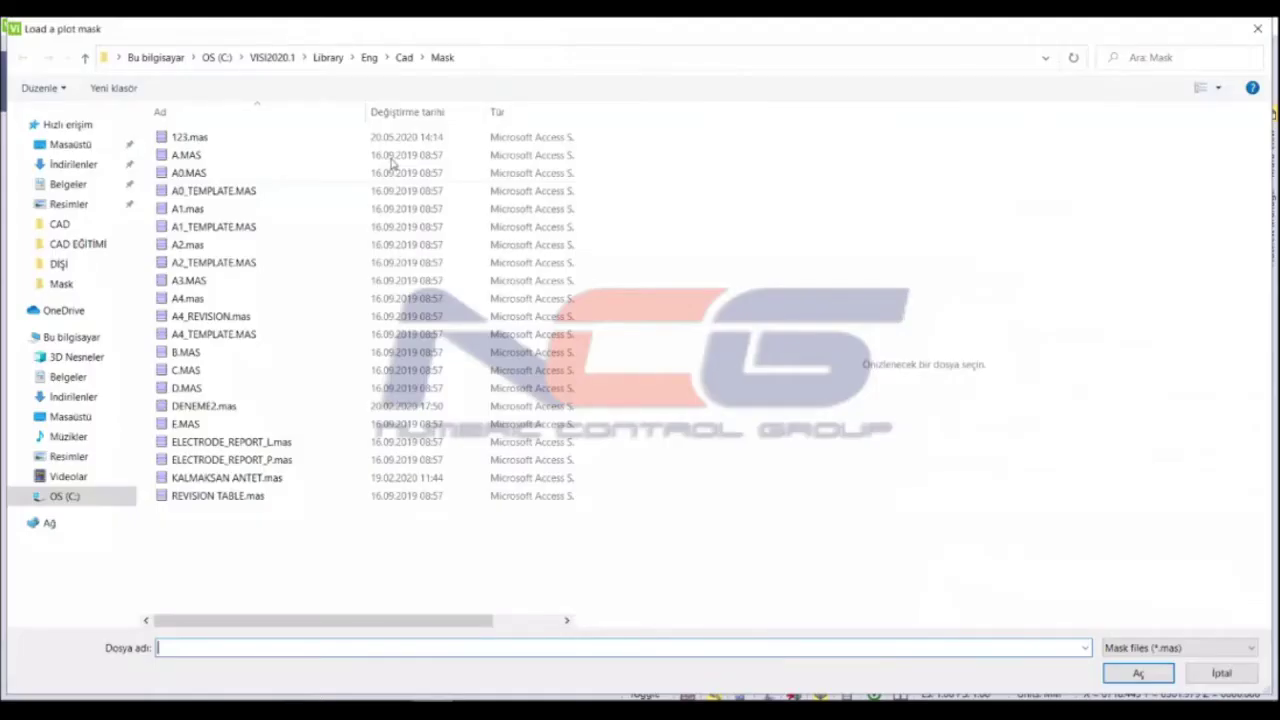
click(390, 138)
click(1138, 673)
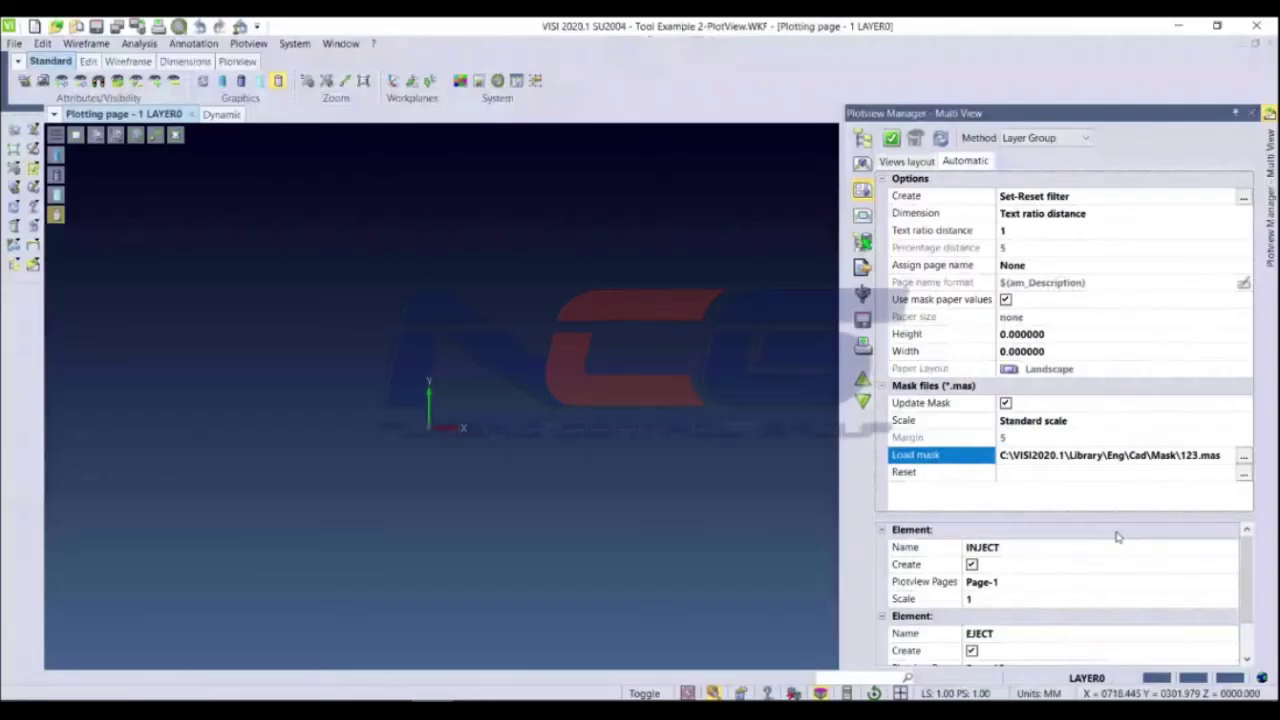
click(891, 139)
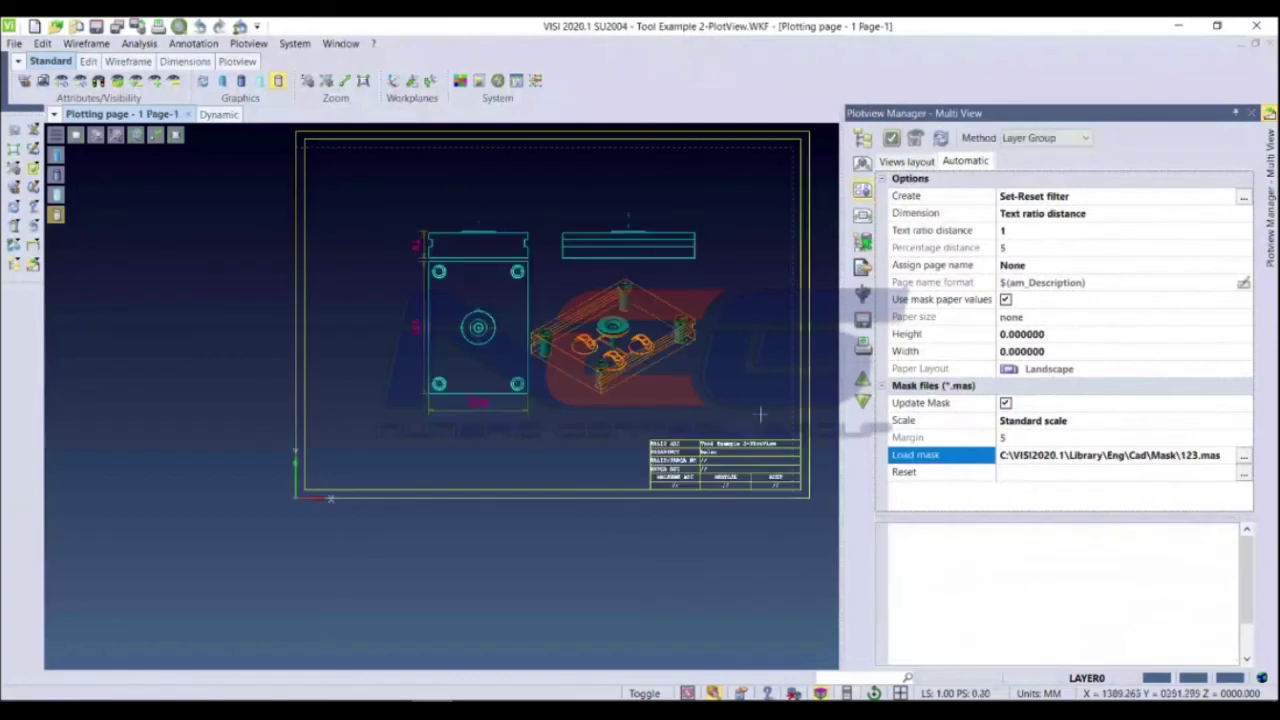
Check Page-1 and Page-15 and review the layer groups in the Layers manager
click(982, 148)
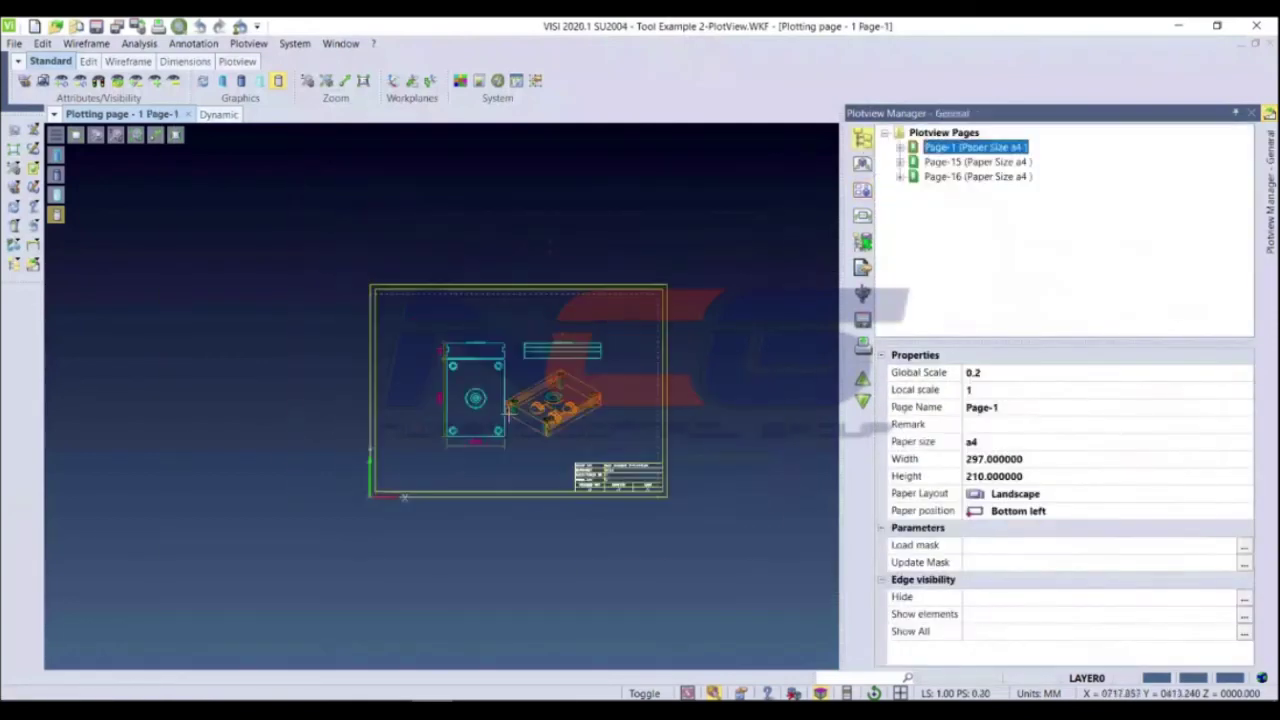
key(Down)
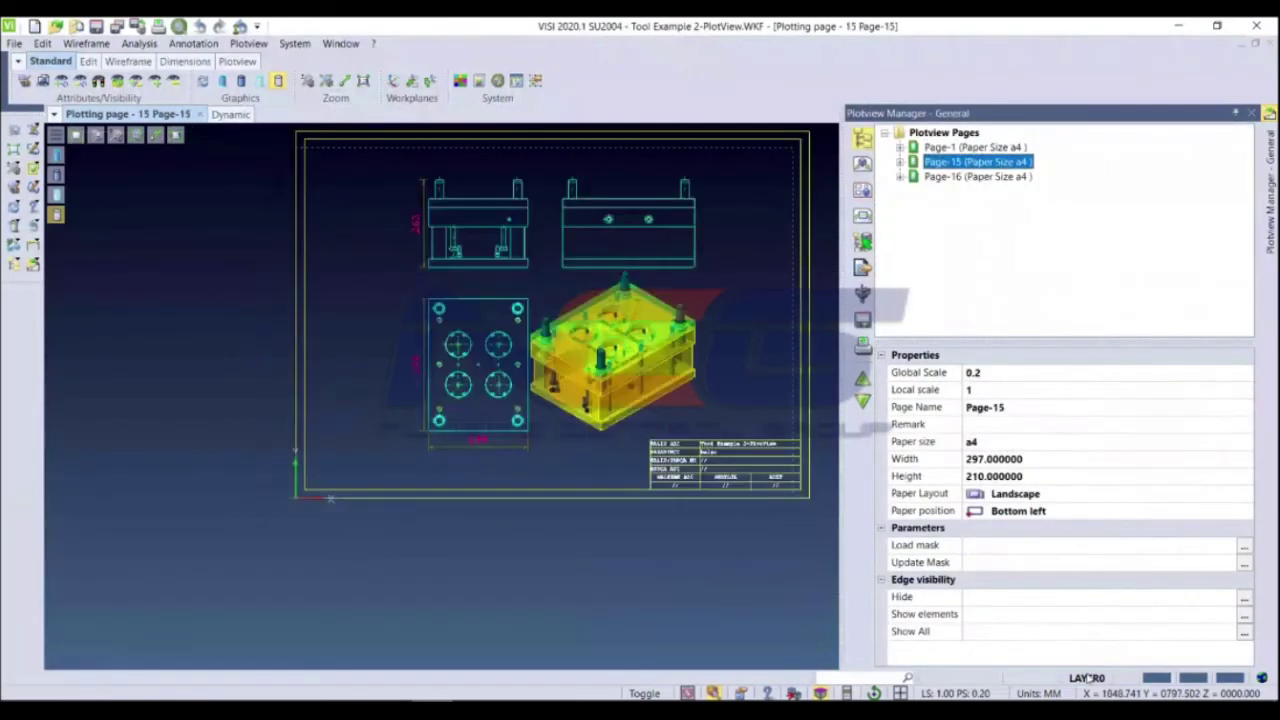
click(1087, 679)
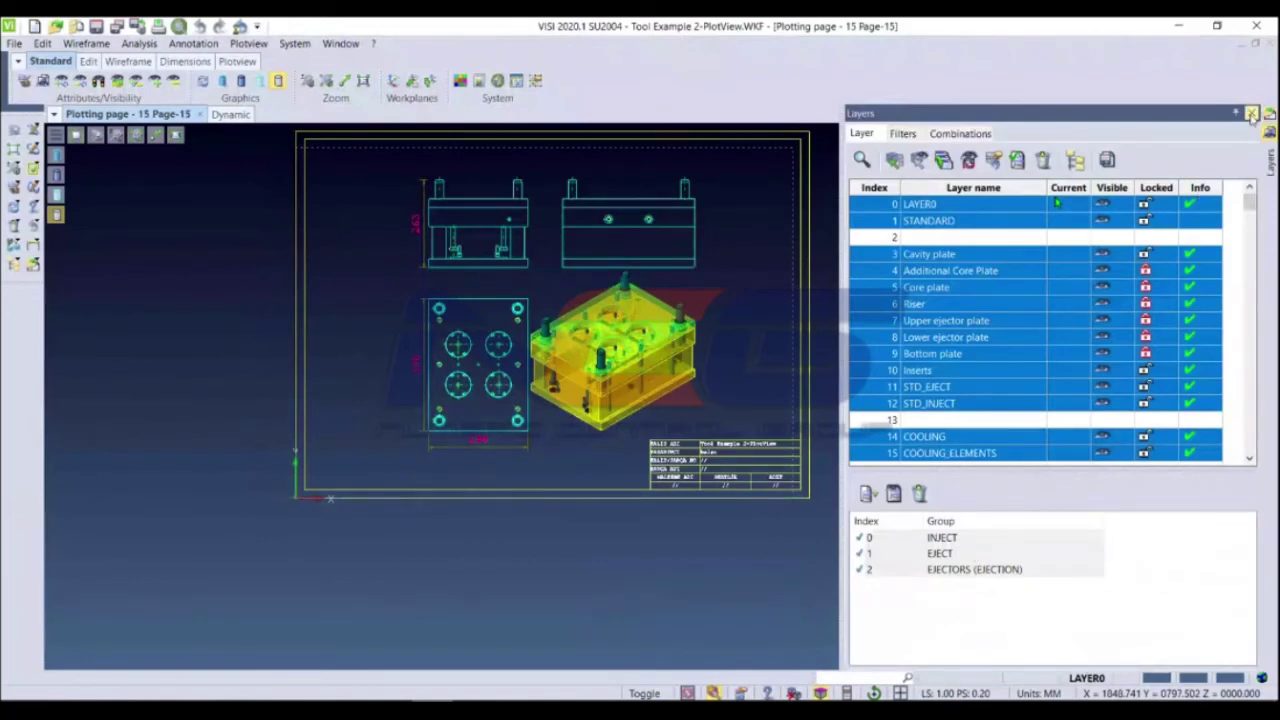
click(1251, 114)
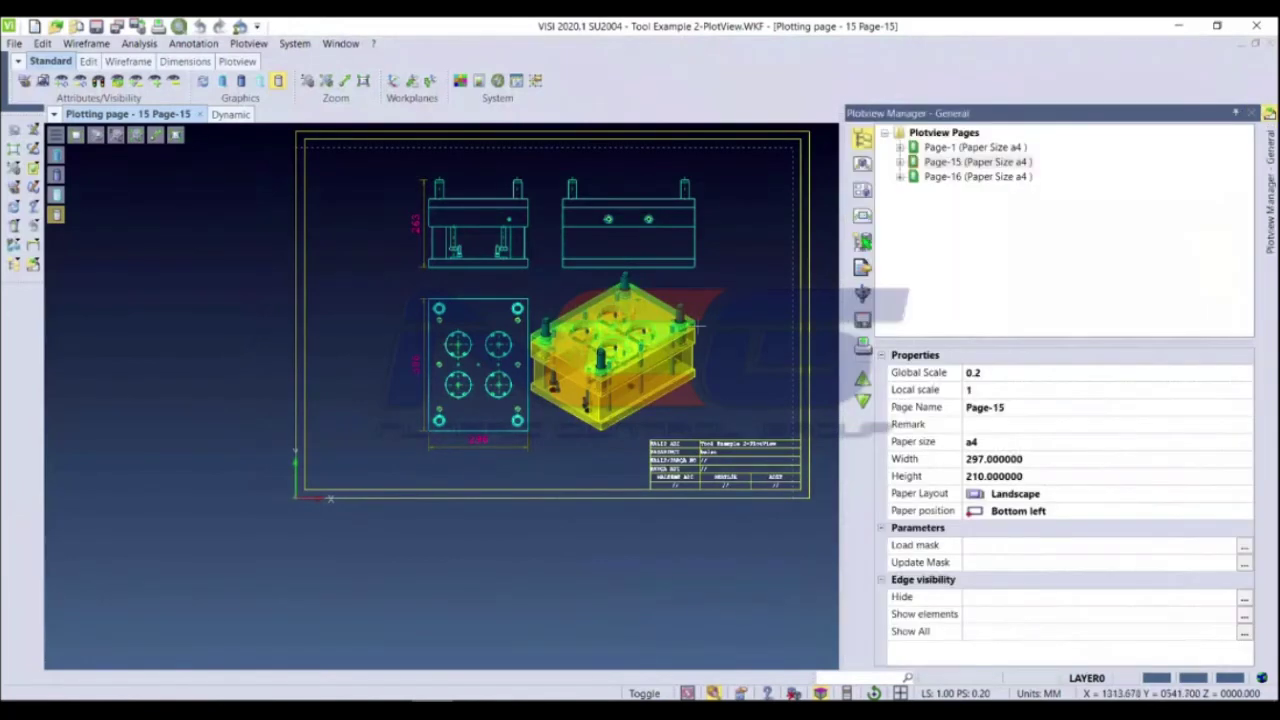
scroll(572, 358, up, 3)
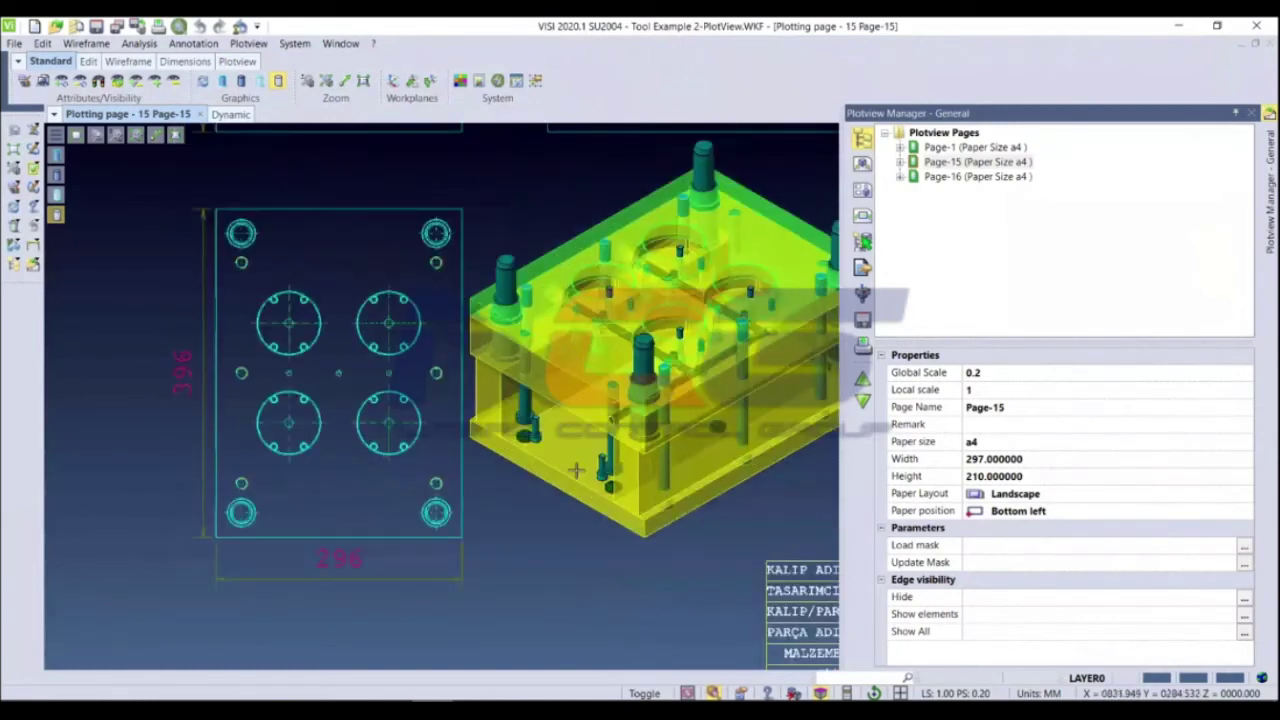
scroll(563, 472, down, 2)
Display Page-16 with its single plate at scale 0.4, then select the Plotview Pages root
click(967, 177)
click(944, 133)
right_click(944, 133)
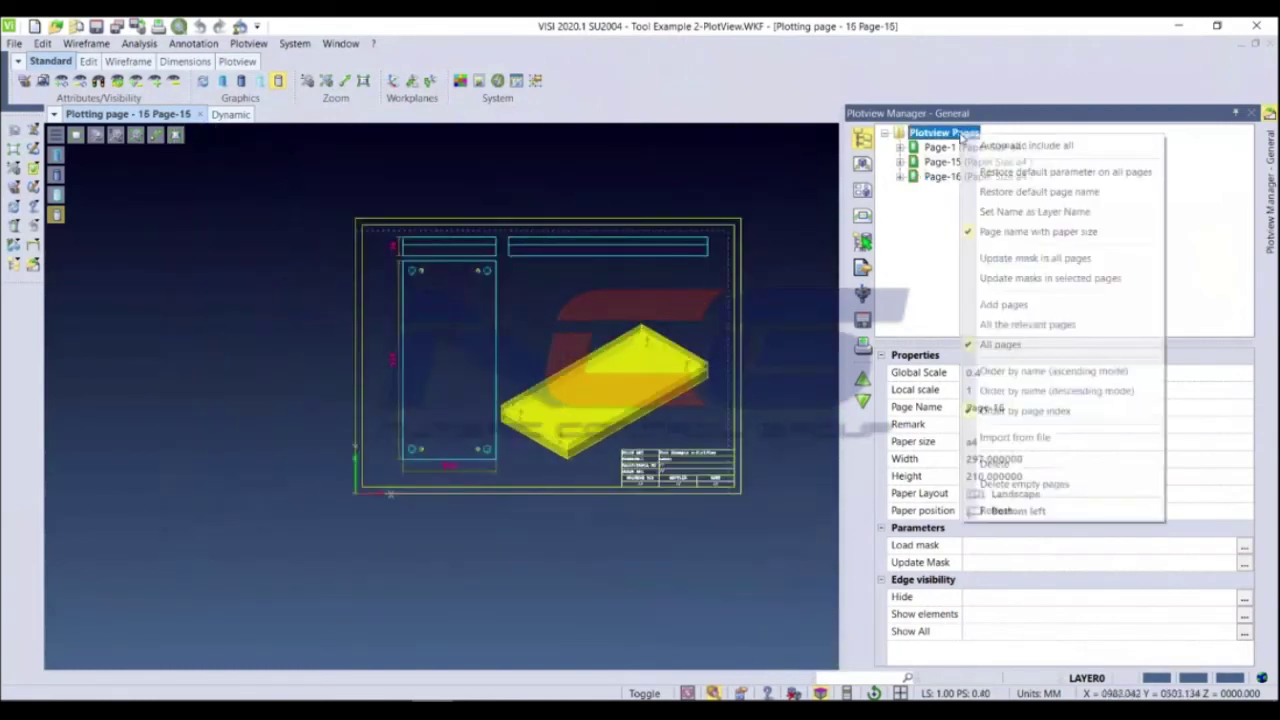
Delete Page-1, Page-15 and Page-16 from the Plotview Pages list
click(1030, 465)
shift+click(1073, 385)
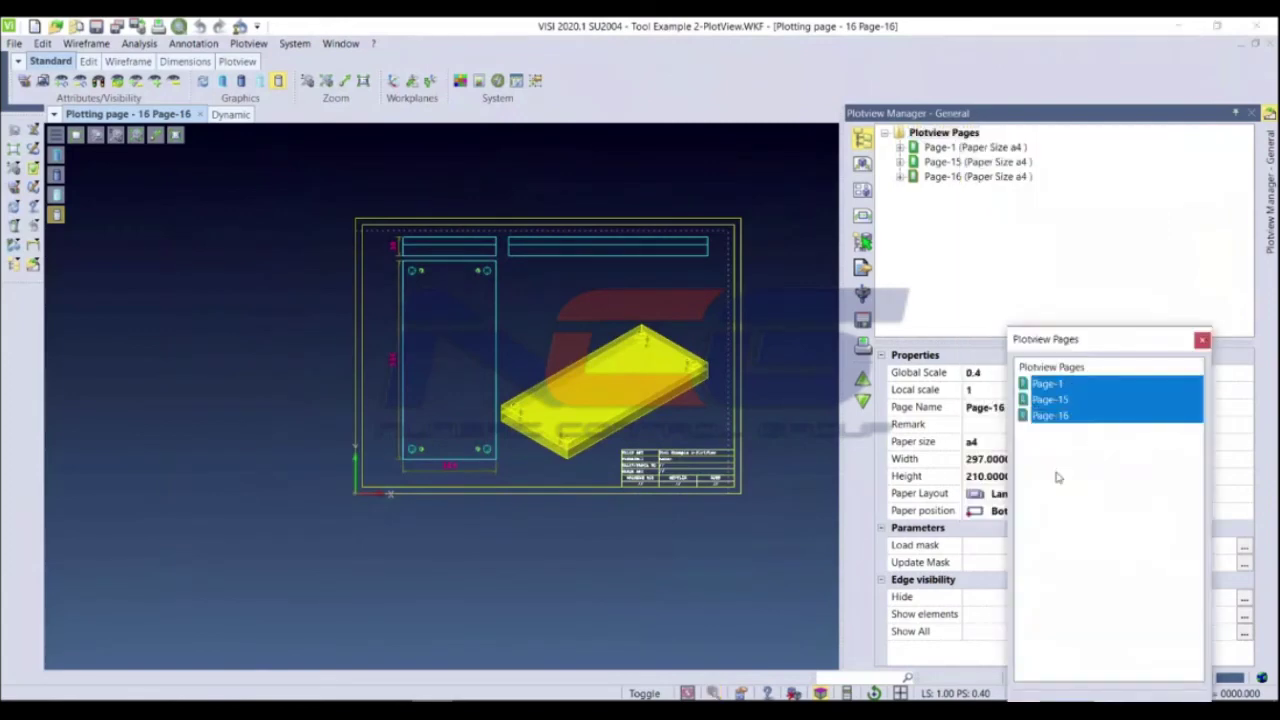
click(1064, 697)
click(690, 366)
Set the Multi View creation method to Parts list
click(1040, 138)
click(1025, 153)
click(941, 139)
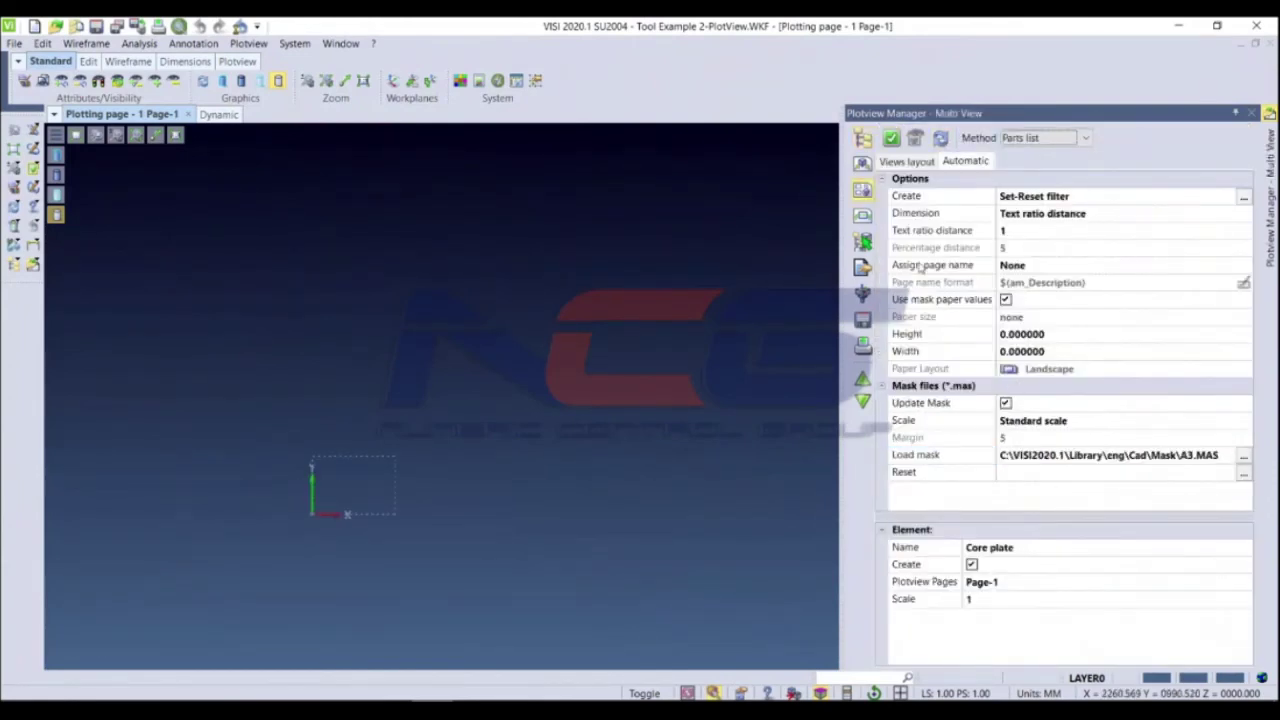
Load the 123.mas mask and generate a Parts list page showing the plate's views
click(1097, 680)
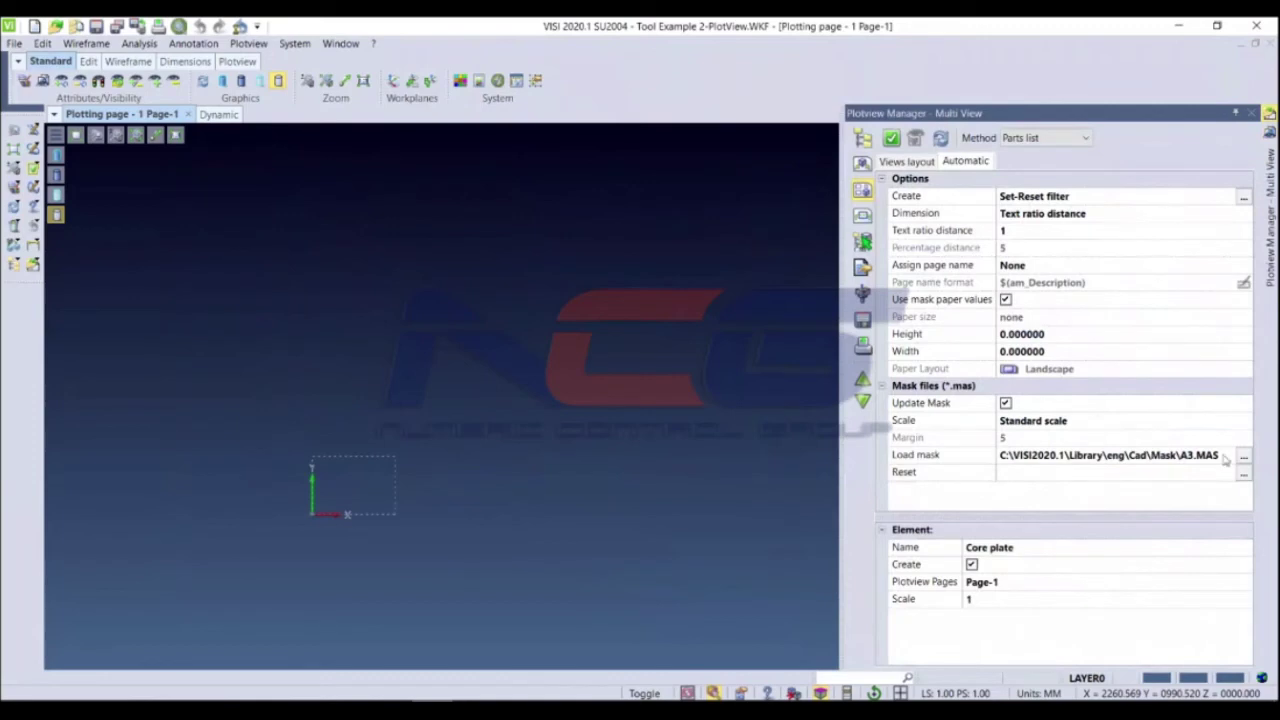
click(1244, 460)
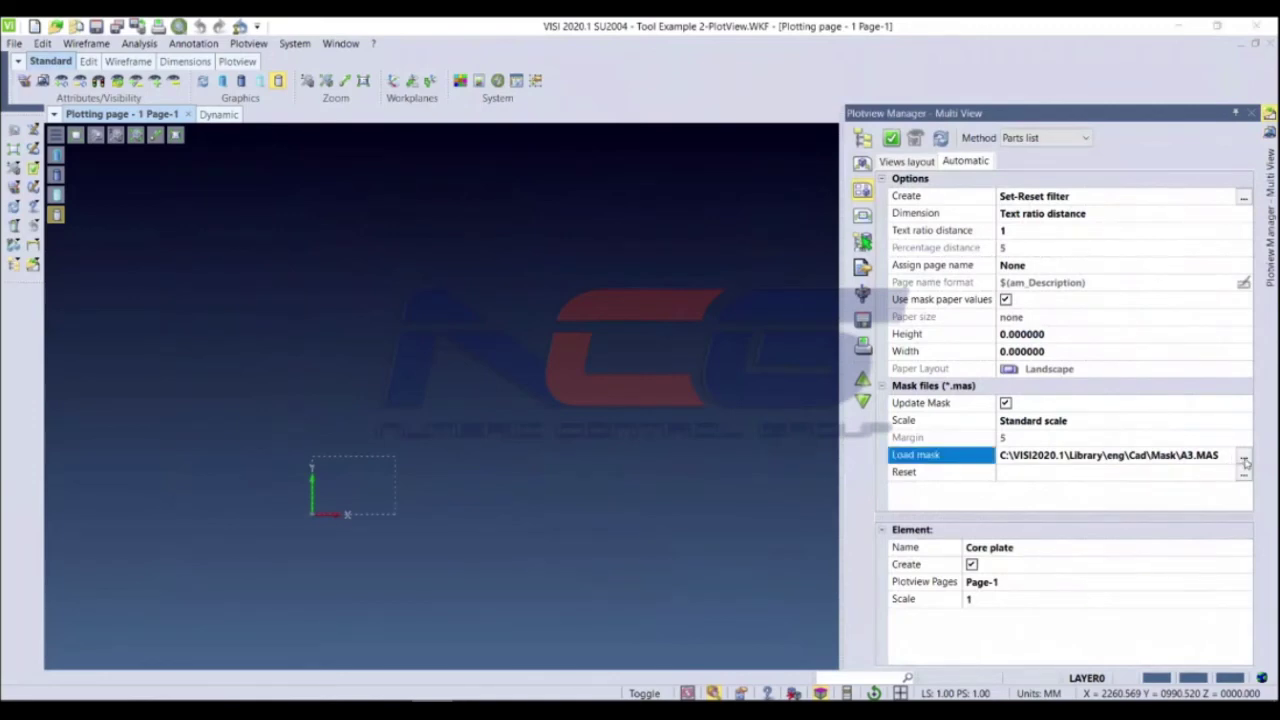
click(1244, 459)
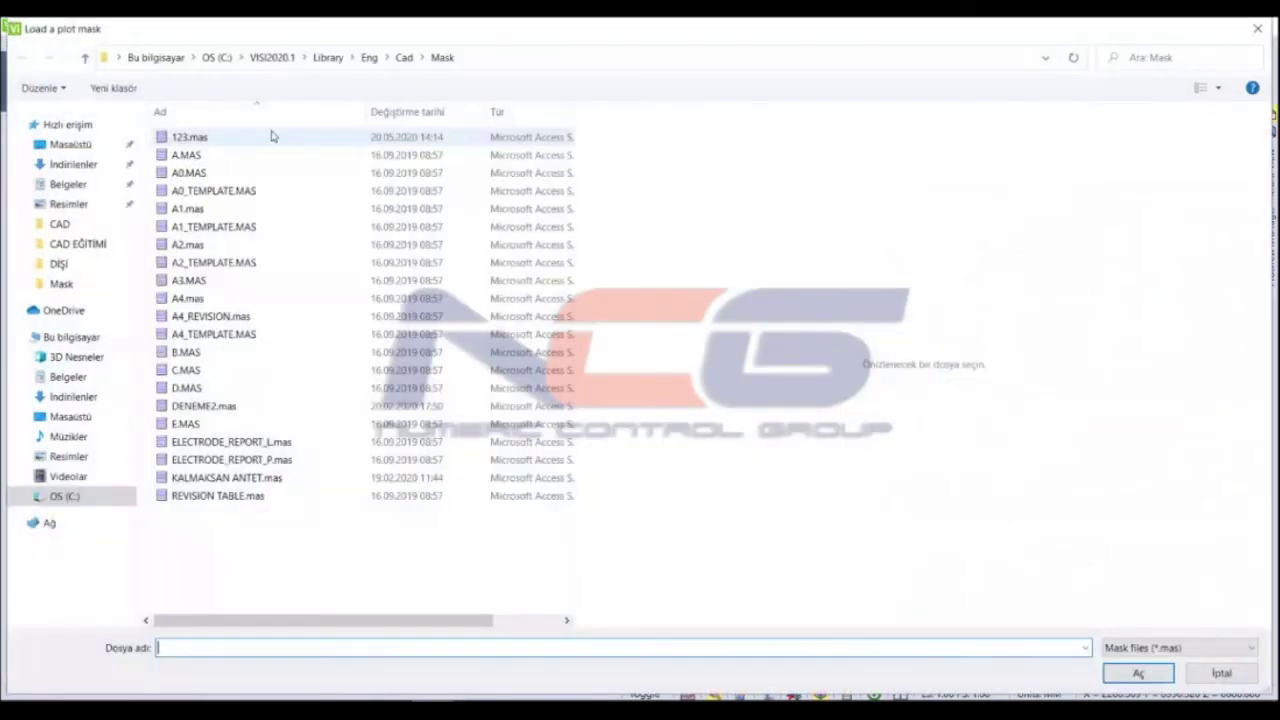
click(268, 137)
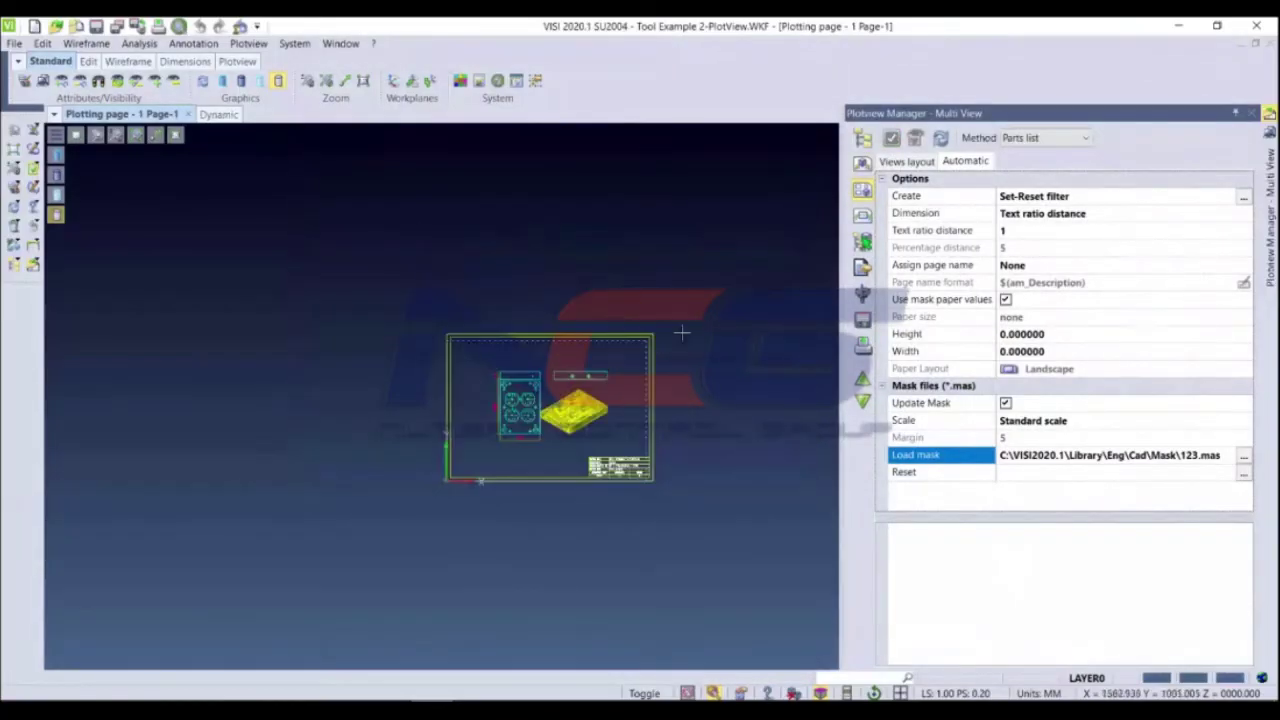
click(862, 241)
drag(1018, 616, 977, 570)
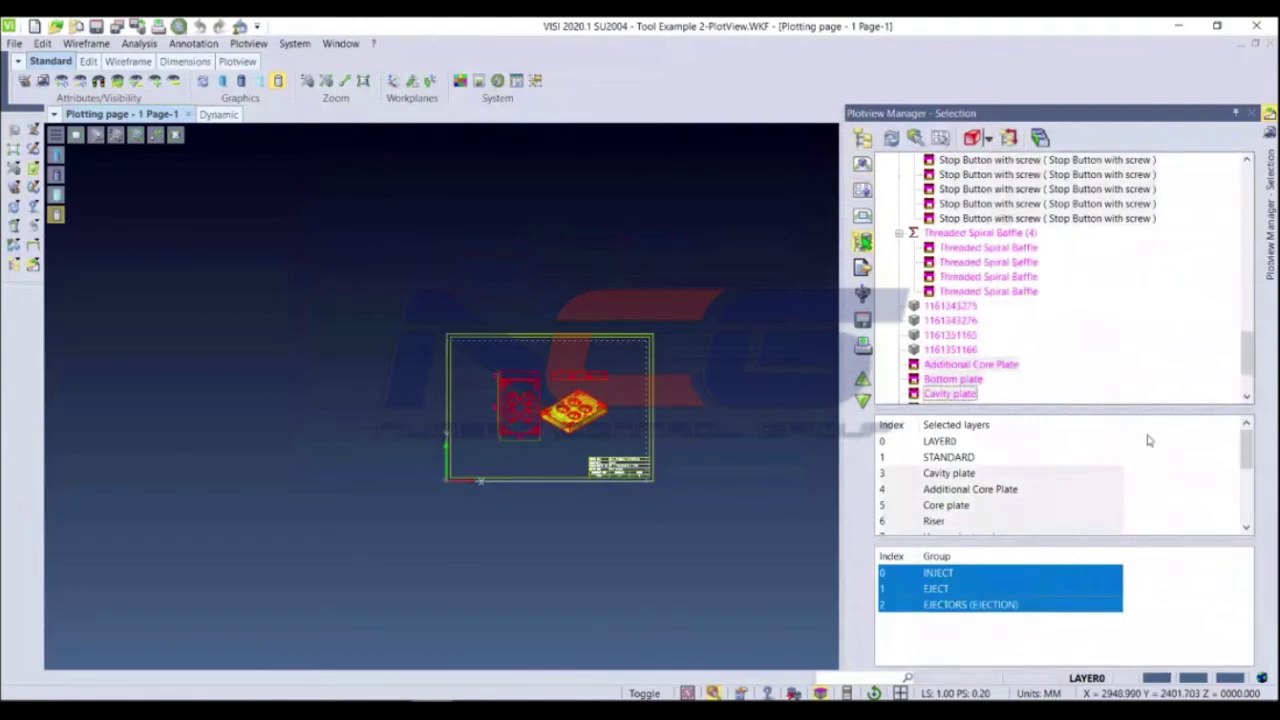
Highlight parts by layer, selecting LAYER0 and the STANDARD through Core plate layers
click(966, 444)
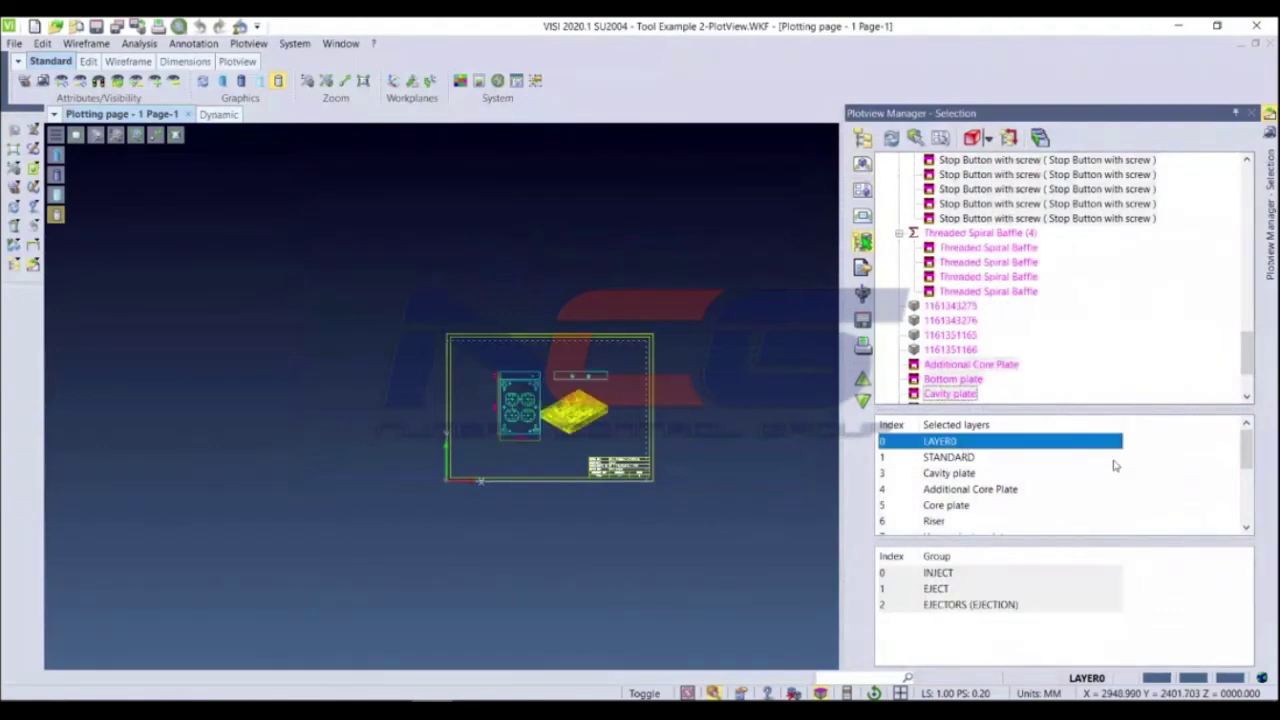
drag(1120, 457, 1104, 540)
scroll(1000, 480, up, 3)
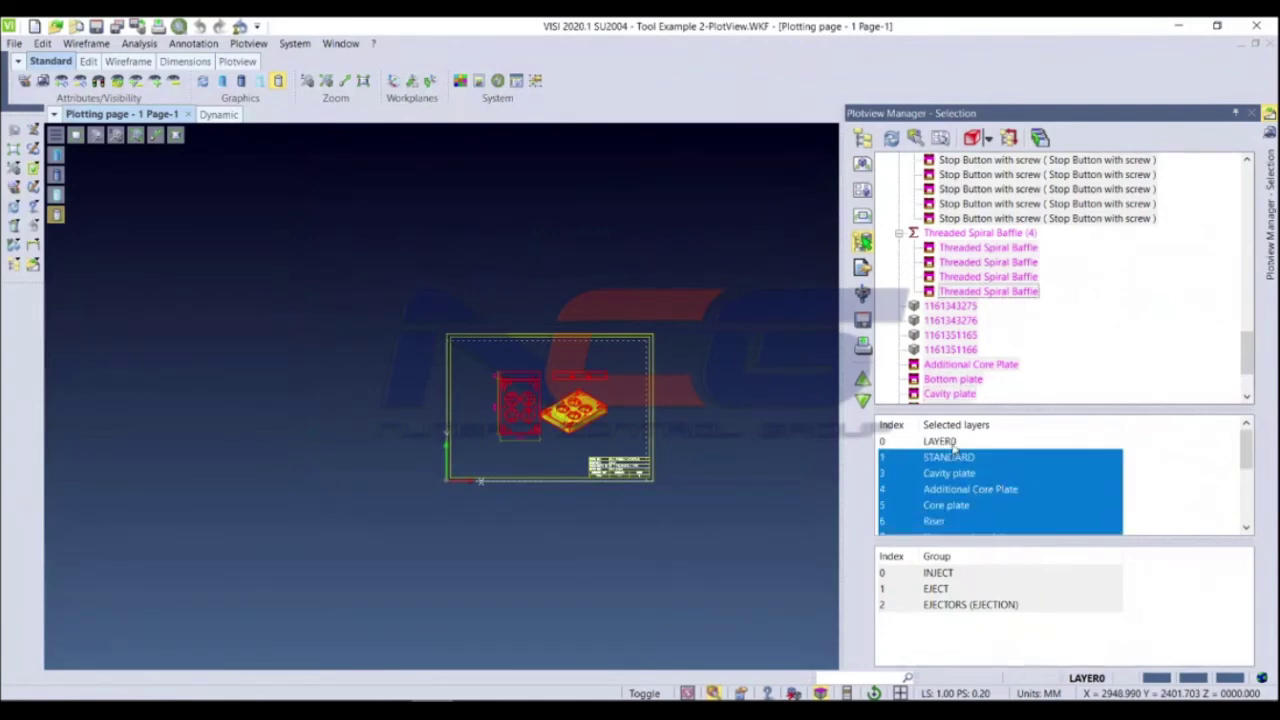
ctrl+click(953, 443)
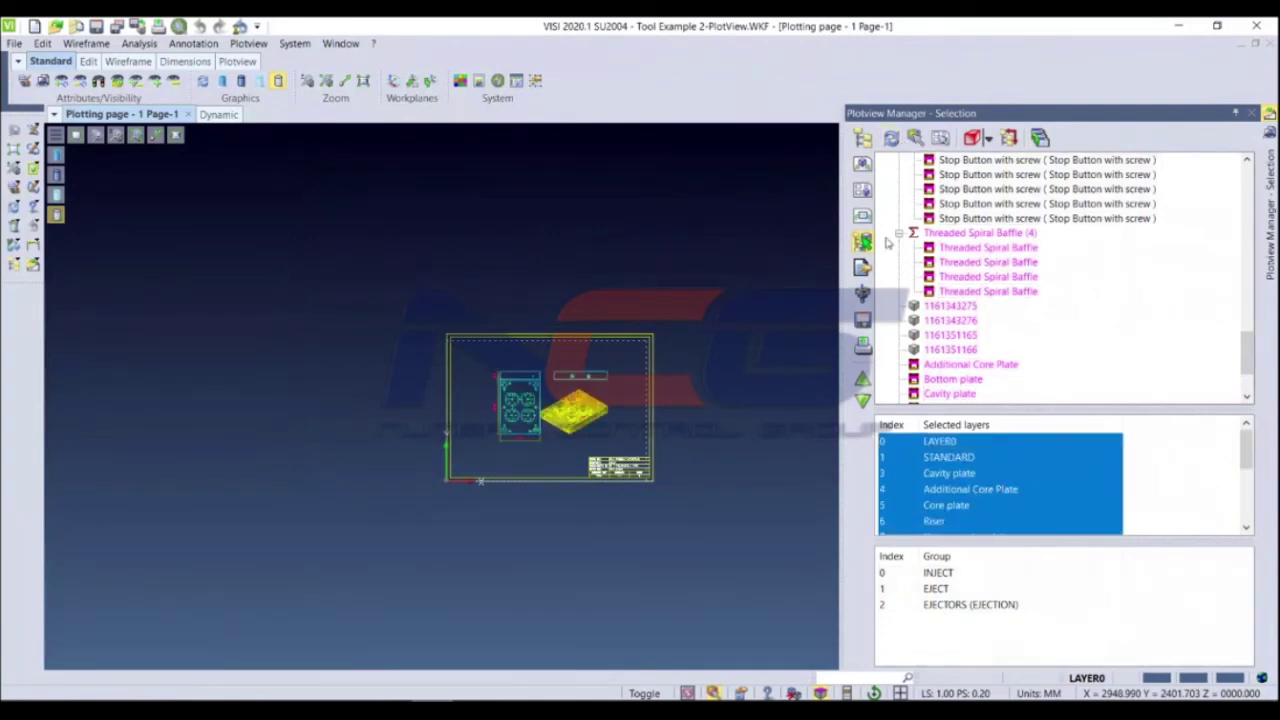
click(1252, 113)
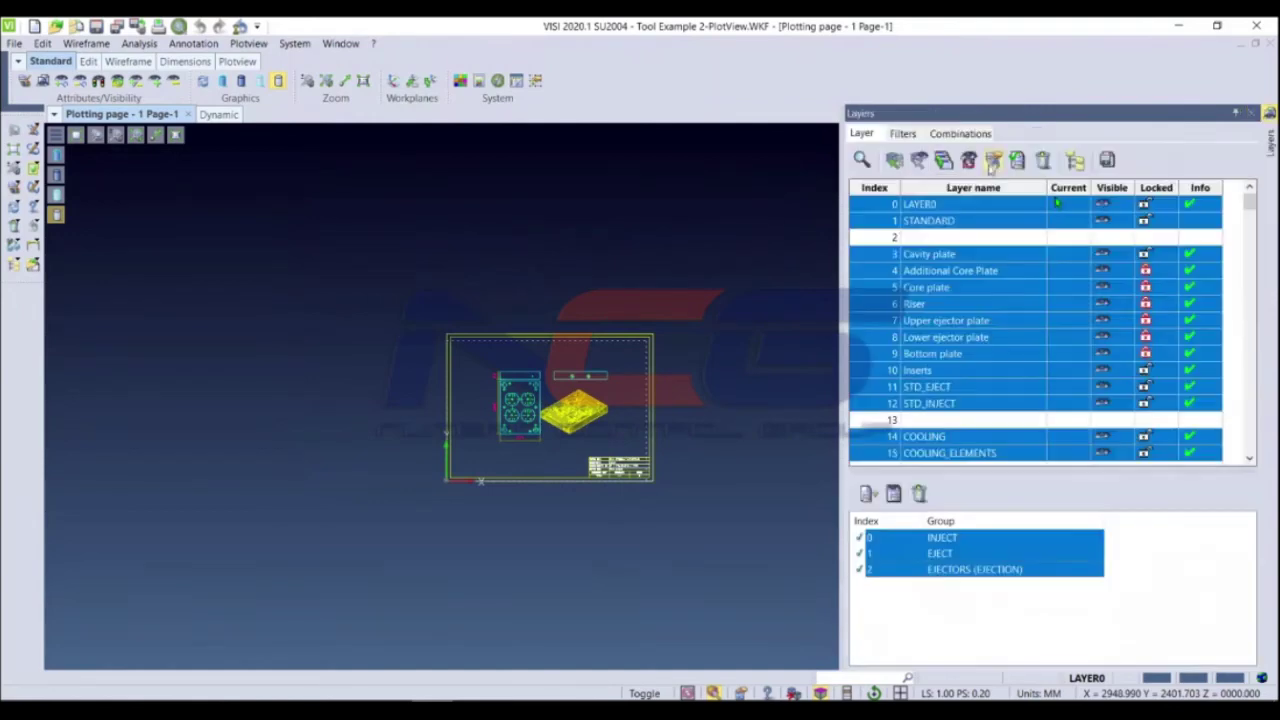
click(1254, 113)
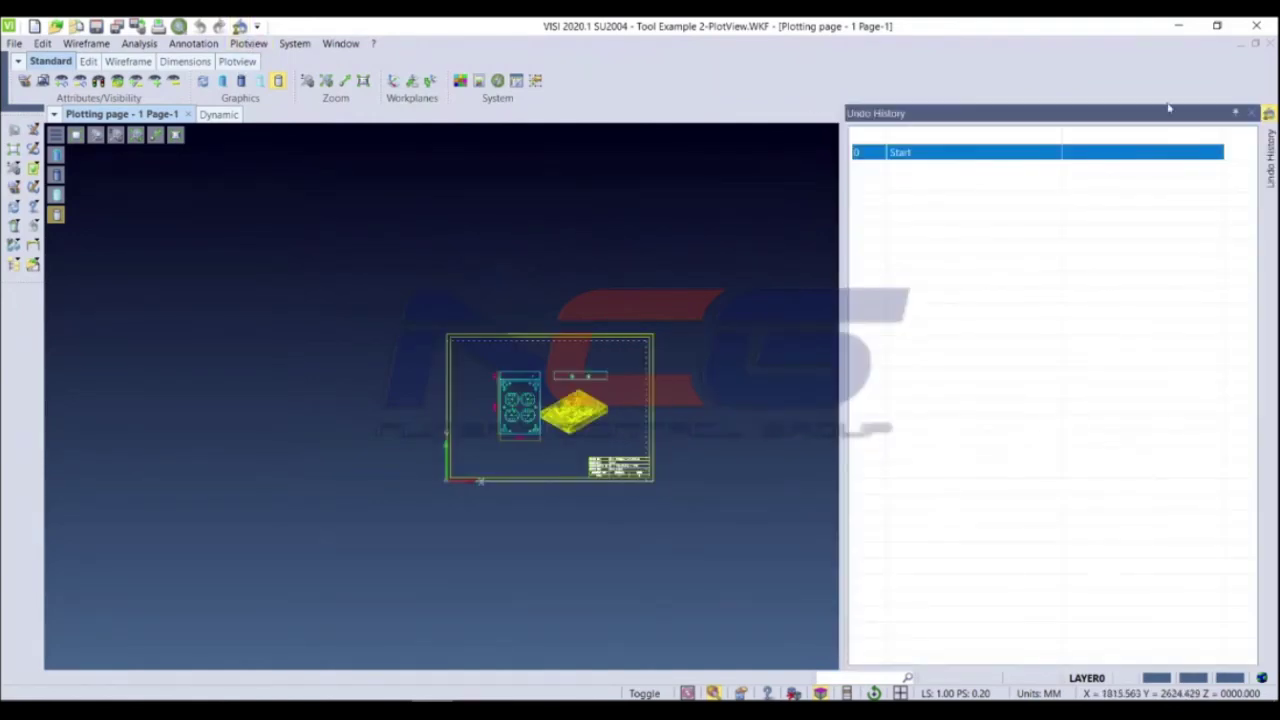
Delete Page-1's drawing through the Plotview Page Manager, leaving an empty page
click(1251, 113)
click(249, 44)
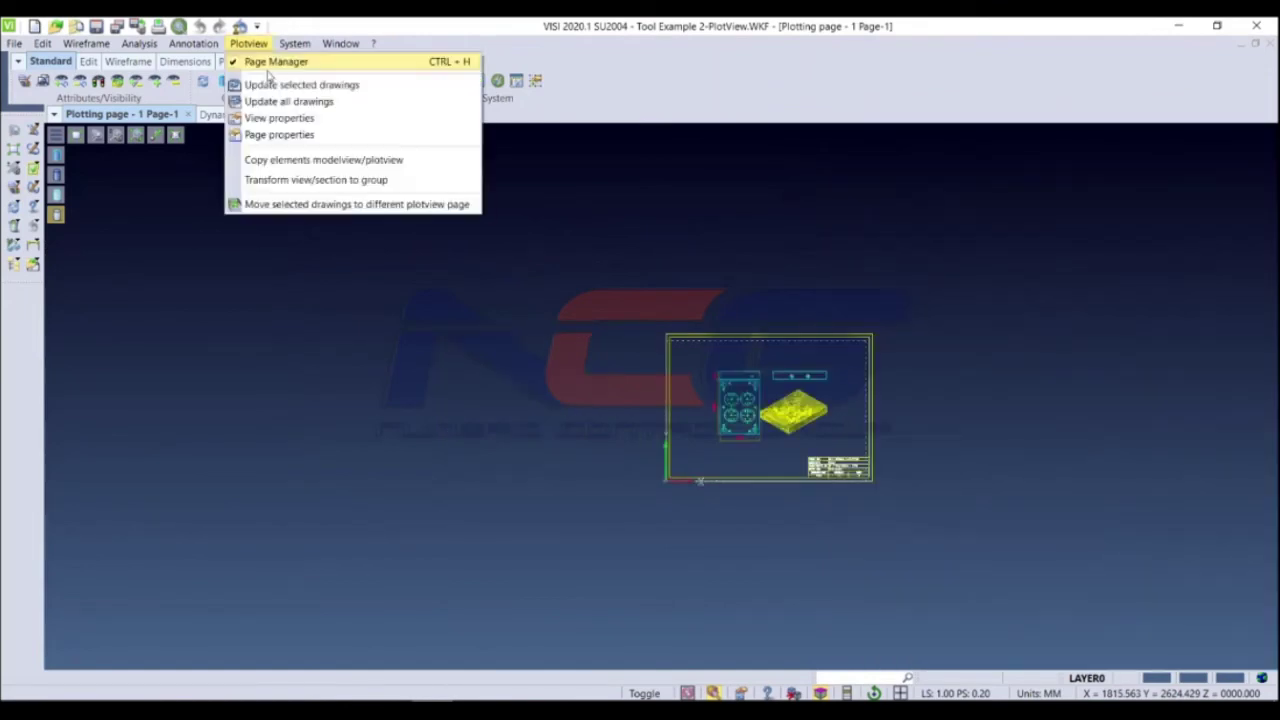
click(274, 62)
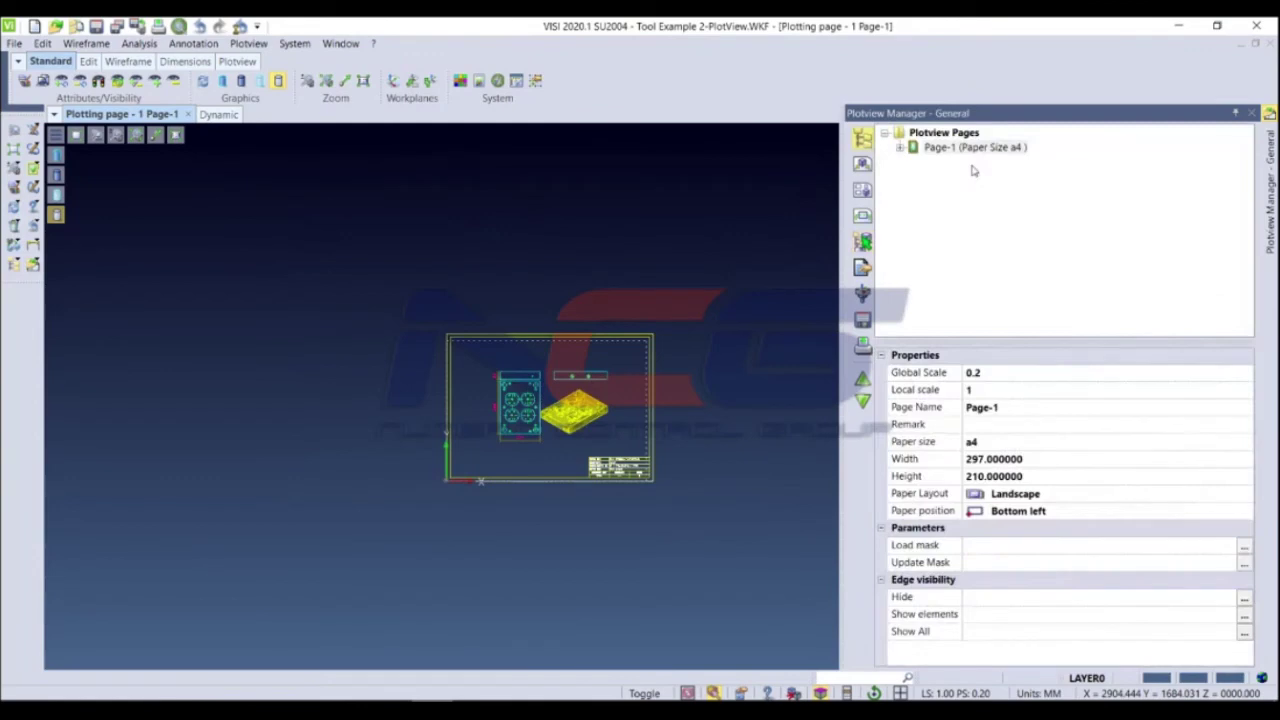
key(Delete)
click(680, 367)
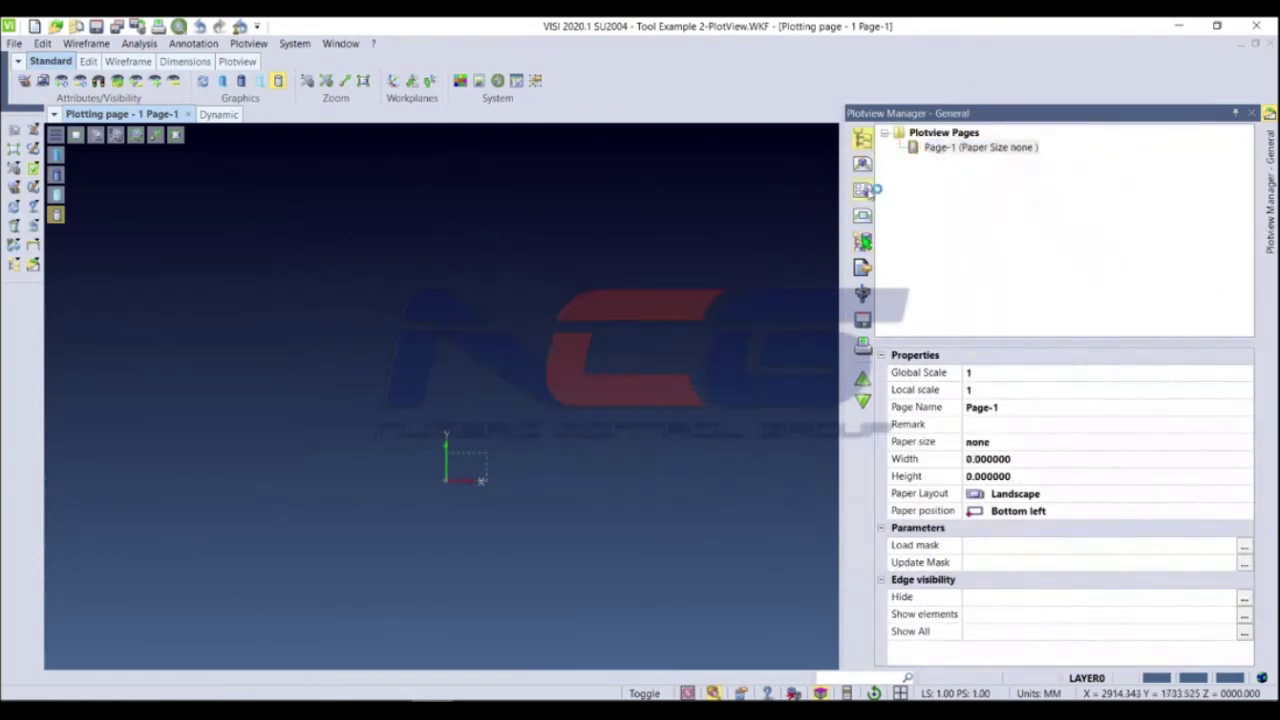
click(862, 190)
Keep Parts list as the method and load the 123.mas mask
click(1085, 138)
click(1040, 150)
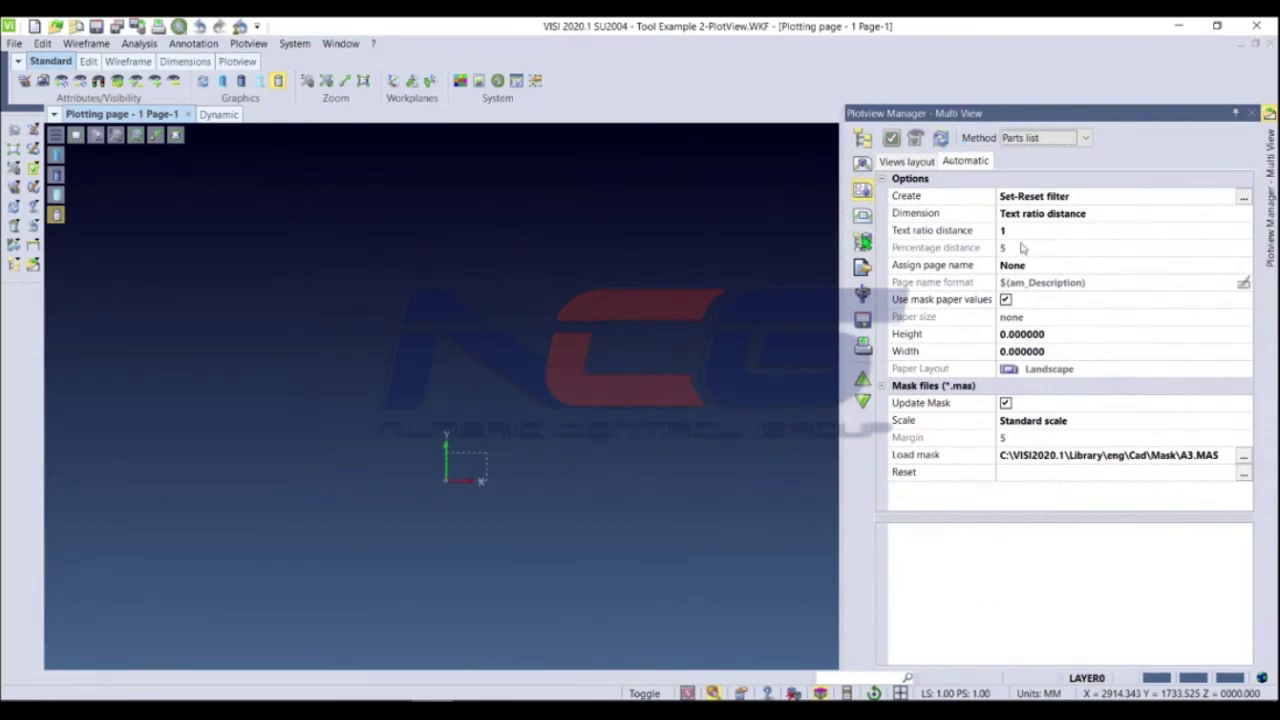
click(1245, 458)
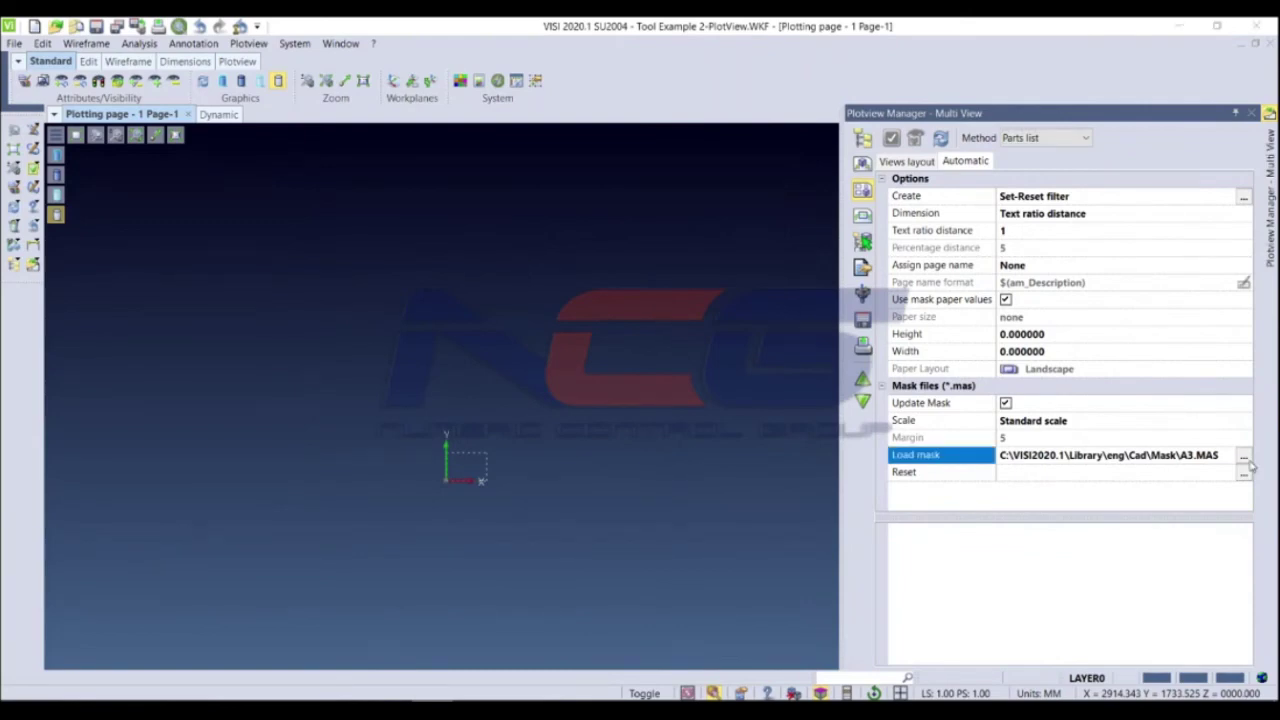
click(1244, 456)
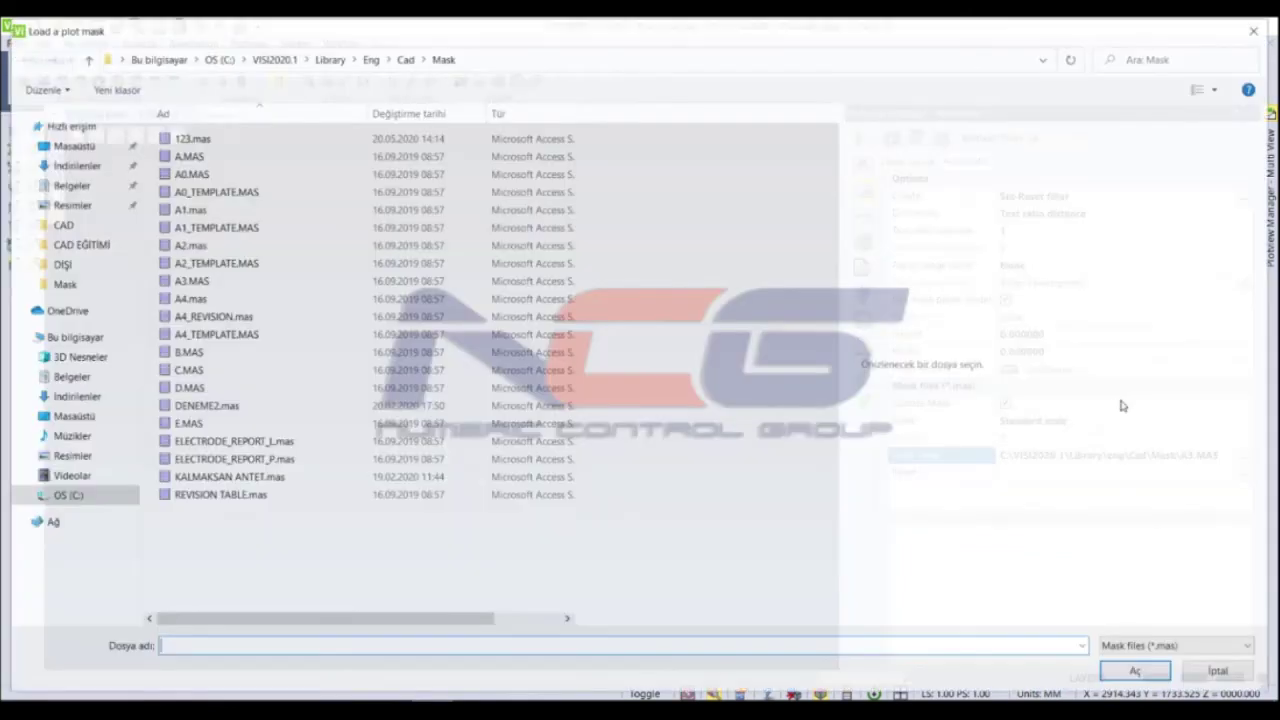
click(189, 137)
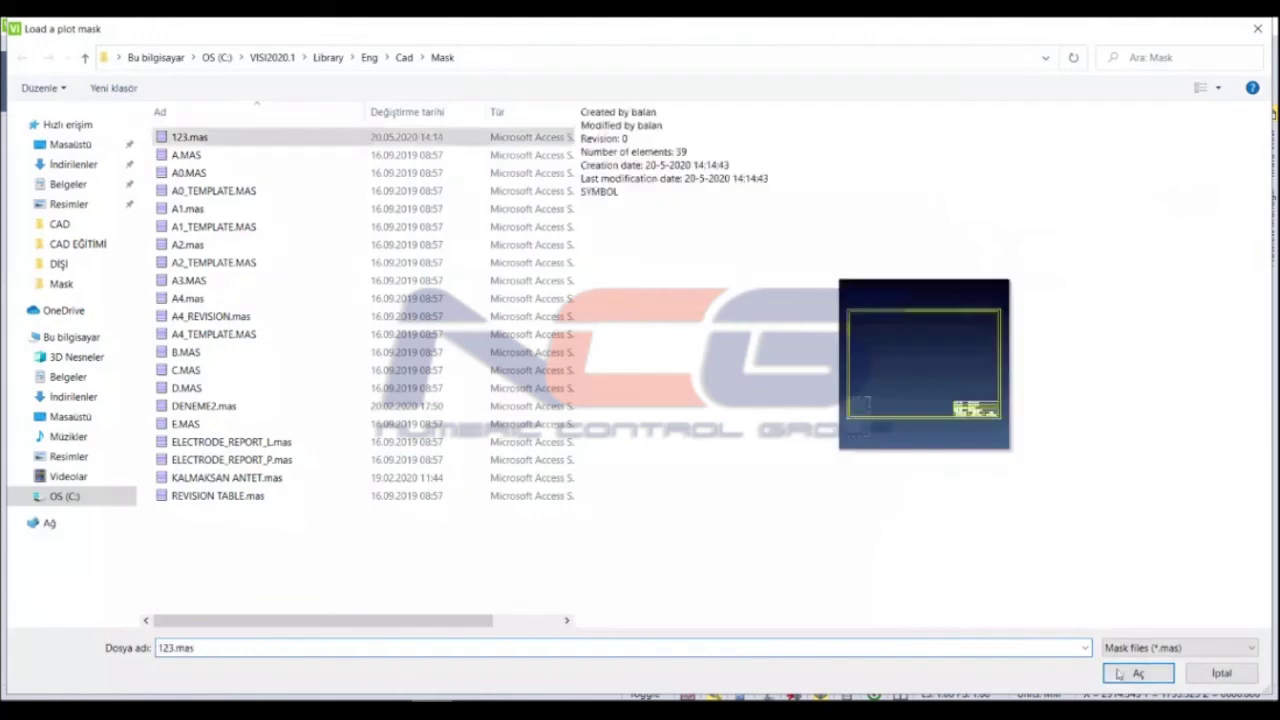
click(1120, 675)
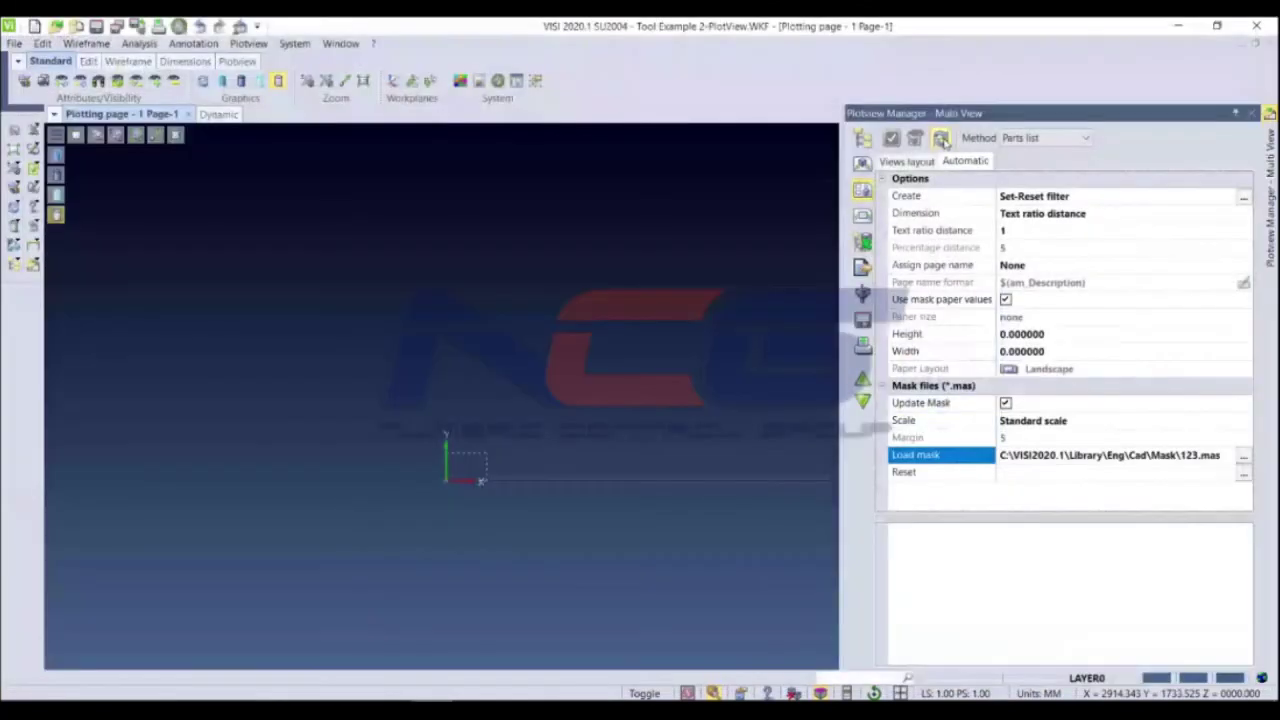
Select the parts, confirm them, and reload 123.mas to generate the A4 part pages
click(863, 242)
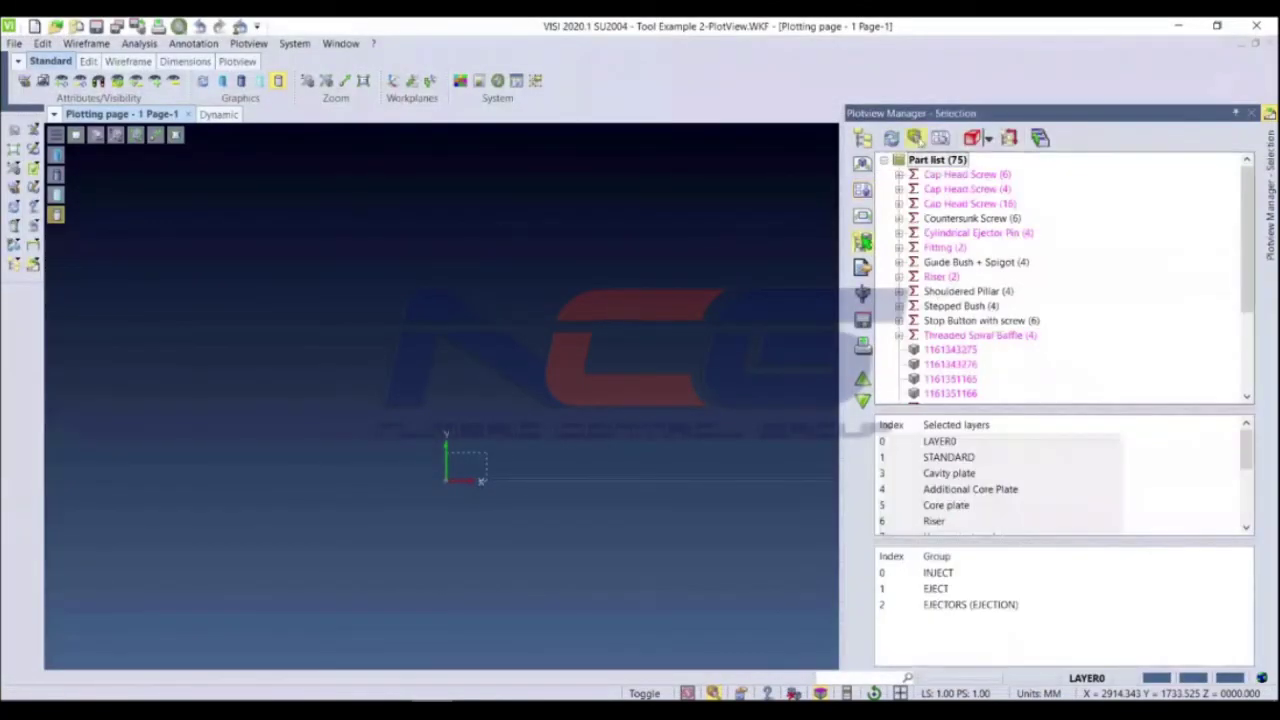
click(915, 138)
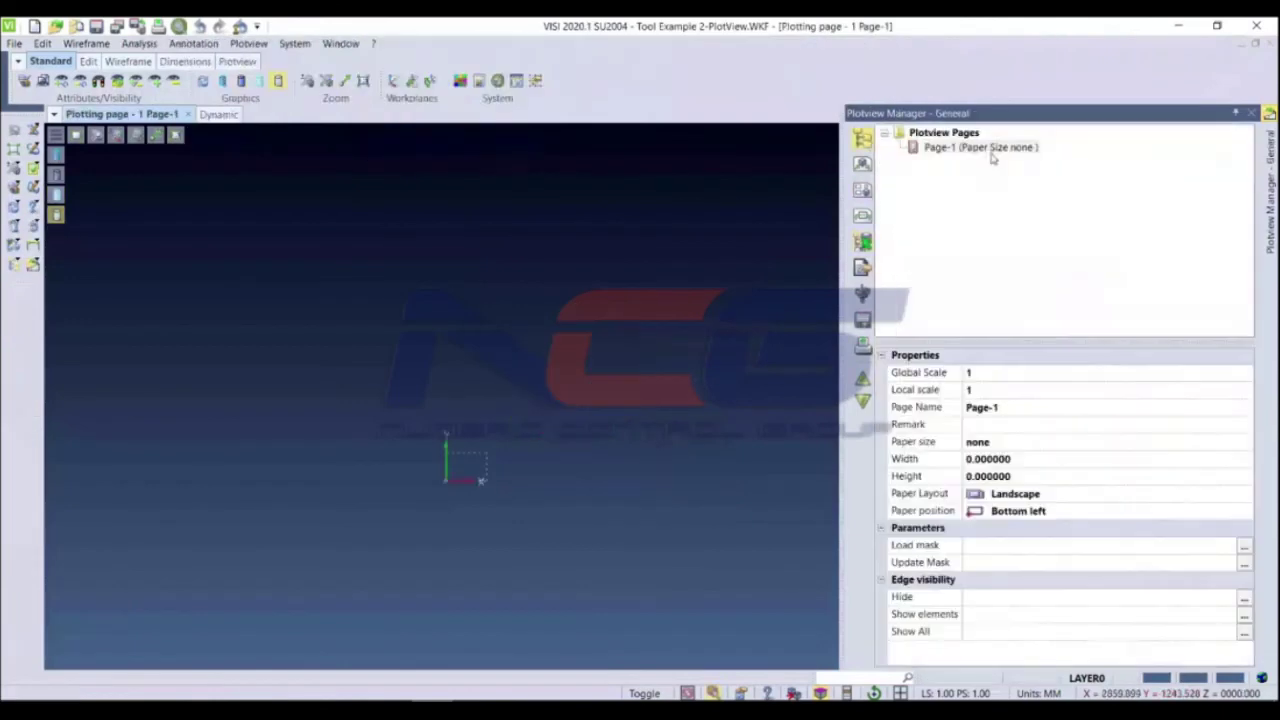
click(863, 192)
click(939, 140)
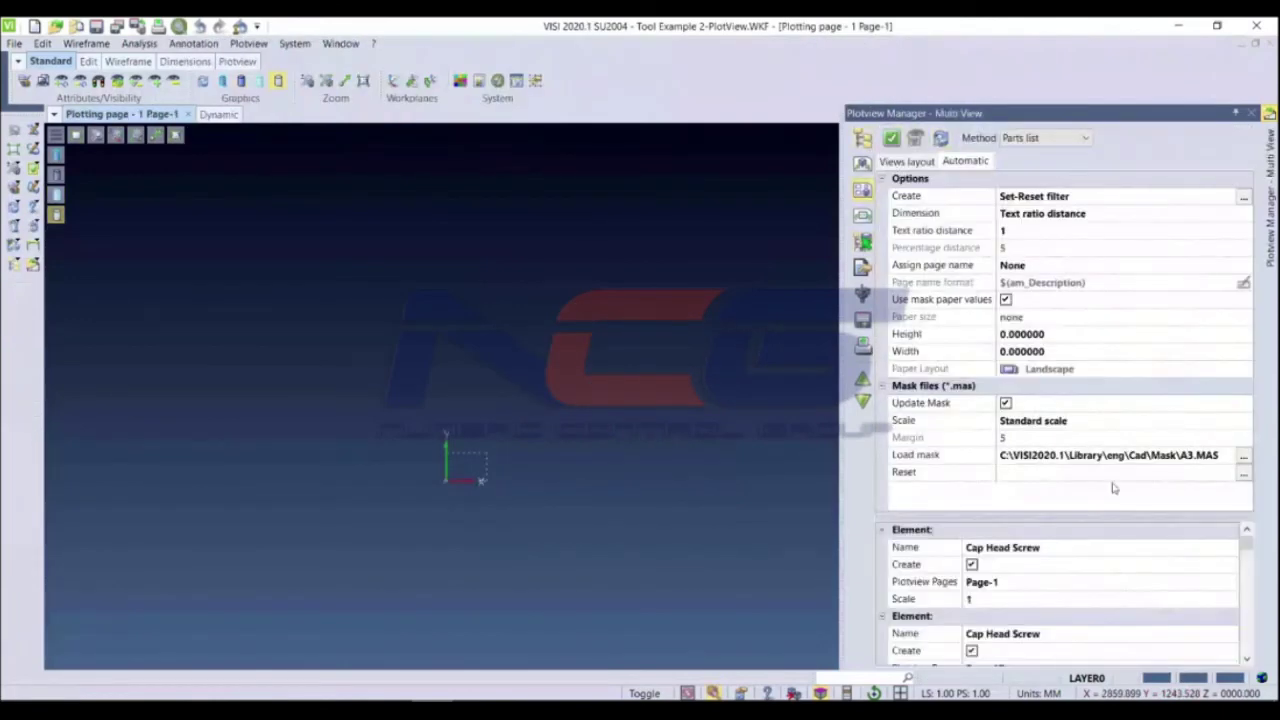
mouse_move(1245, 548)
mouse_down()
mouse_move(1245, 640)
mouse_move(1245, 545)
mouse_up()
click(1243, 456)
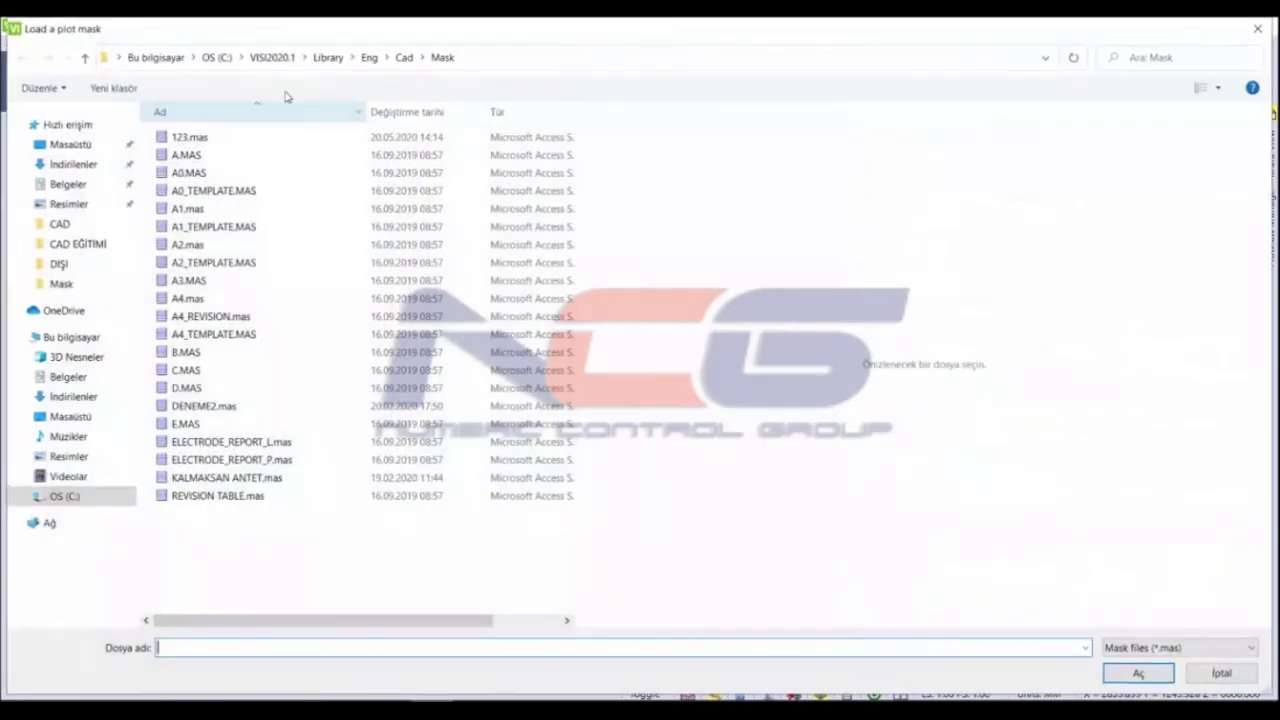
click(207, 137)
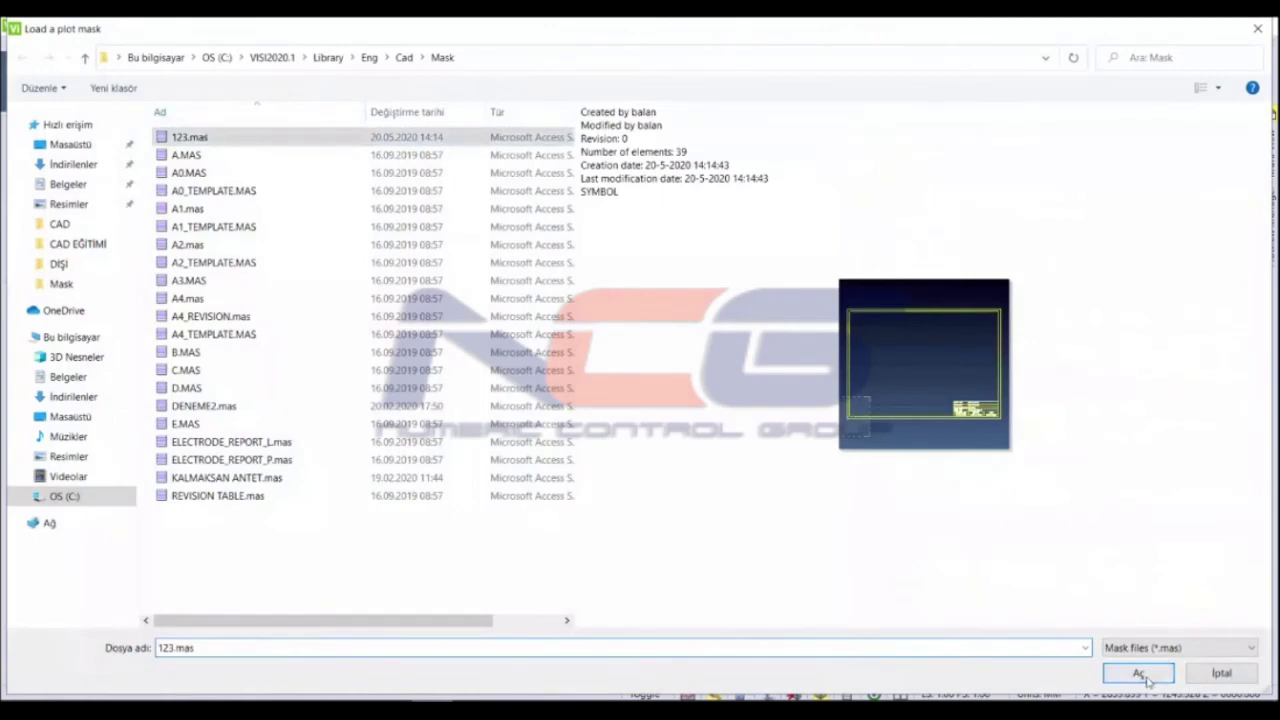
click(1143, 675)
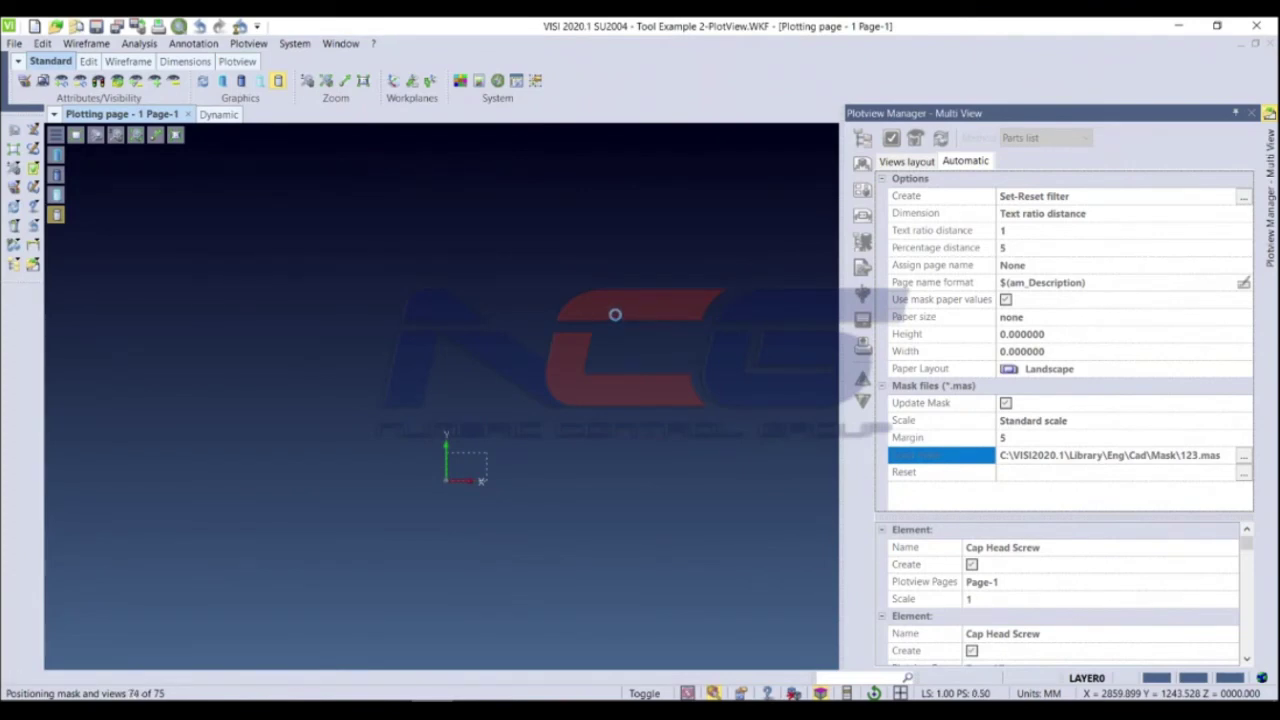
Browse the generated plotview pages from Page-17 onward
click(864, 140)
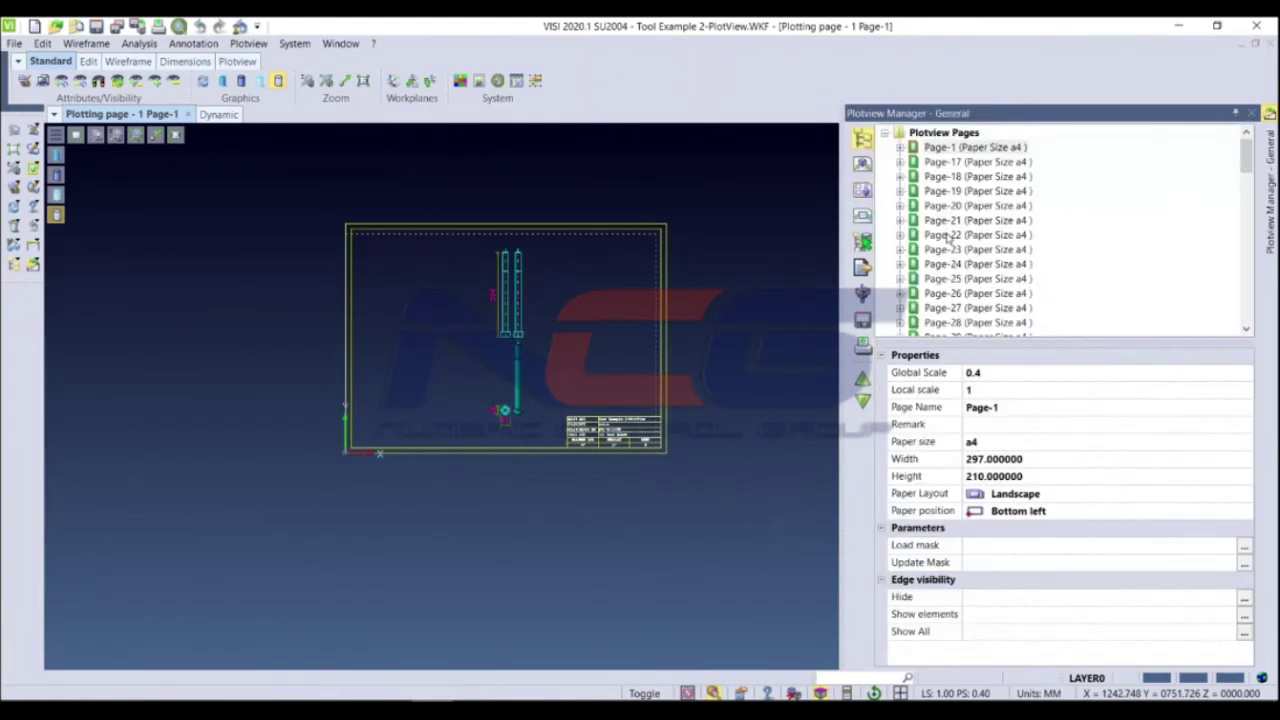
click(1005, 159)
key(Down)
key(Down)
key(Down)
key(Down)
key(Down)
key(Down)
key(Down)
key(Down)
key(Down)
key(Down)
key(Down)
key(Down)
key(Down)
key(Down)
key(Down)
key(Down)
key(Down)
key(Down)
key(Down)
key(Down)
key(Down)
key(Down)
key(Down)
key(Down)
key(Down)
key(Down)
key(Down)
key(Down)
key(Down)
key(Down)
key(Down)
key(Down)
key(Down)
key(Down)
key(Down)
key(Down)
key(Down)
key(Down)
key(Down)
key(Down)
key(Down)
key(Down)
key(Down)
Step through the part pages via Page-65 and Page-76 to Page-90, then reopen Multi View
key(Down)
key(Down)
key(Down)
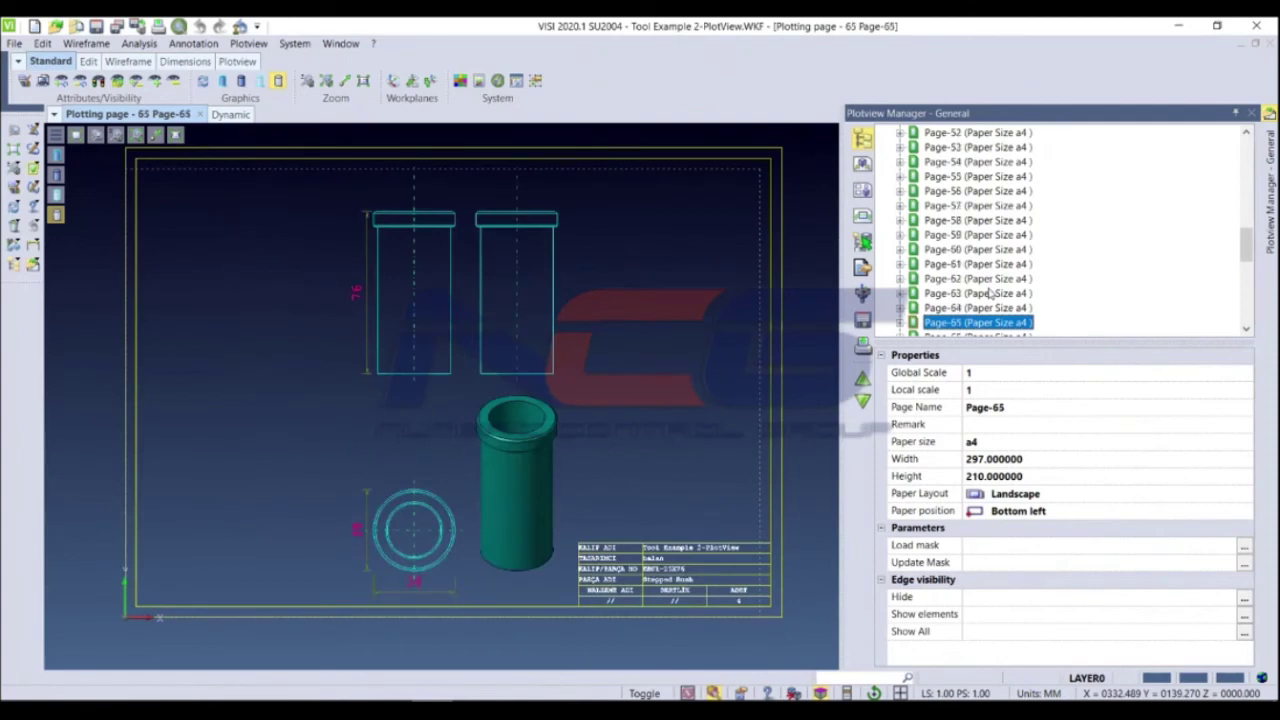
key(Down)
key(Down)
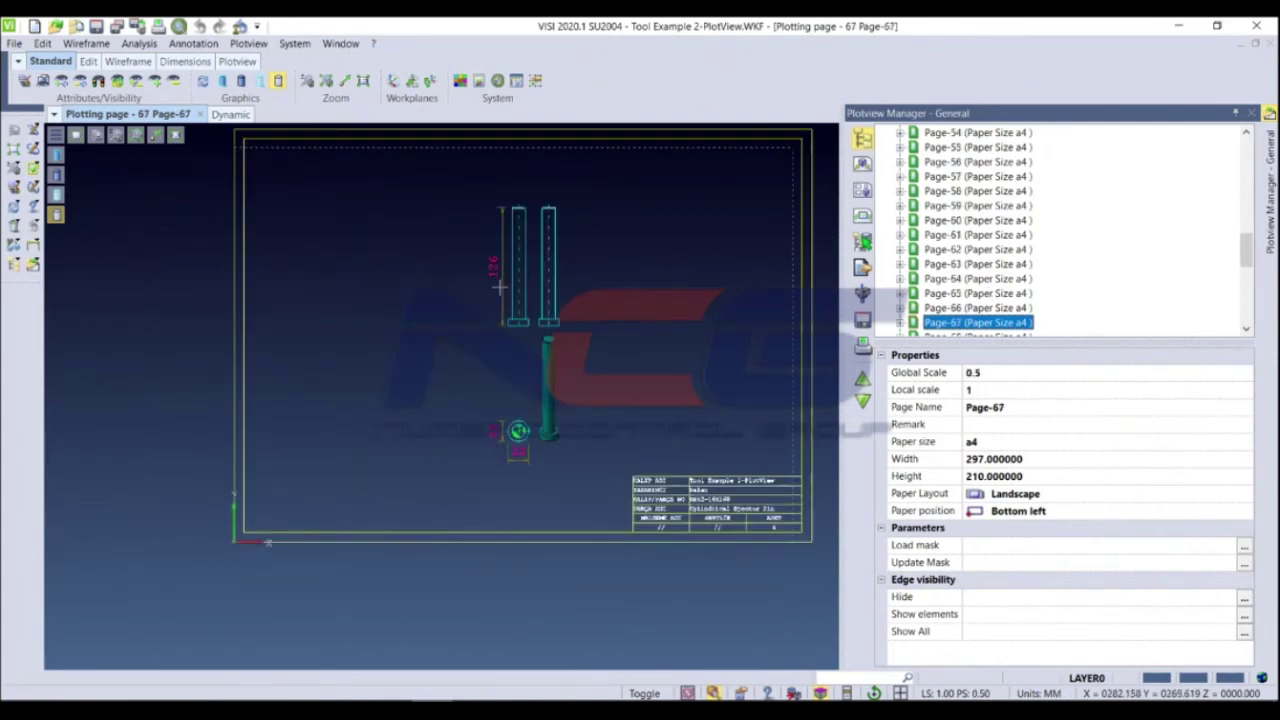
key(Down)
key(Down)
key(Down)
key(Down)
key(Down)
key(Down)
key(Down)
key(Down)
key(Down)
key(Down)
key(Down)
key(Down)
key(Down)
key(Down)
key(Down)
key(Down)
key(Down)
key(Down)
key(Down)
key(Down)
key(Down)
key(Down)
key(Down)
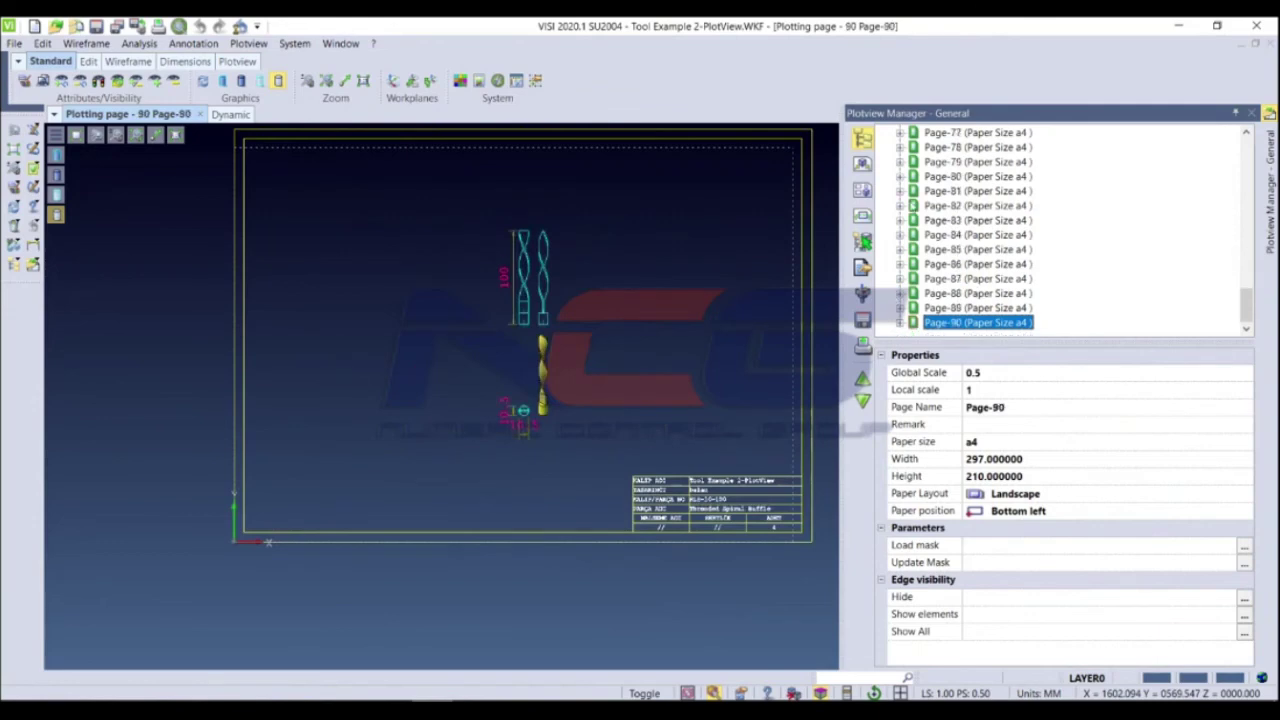
click(863, 190)
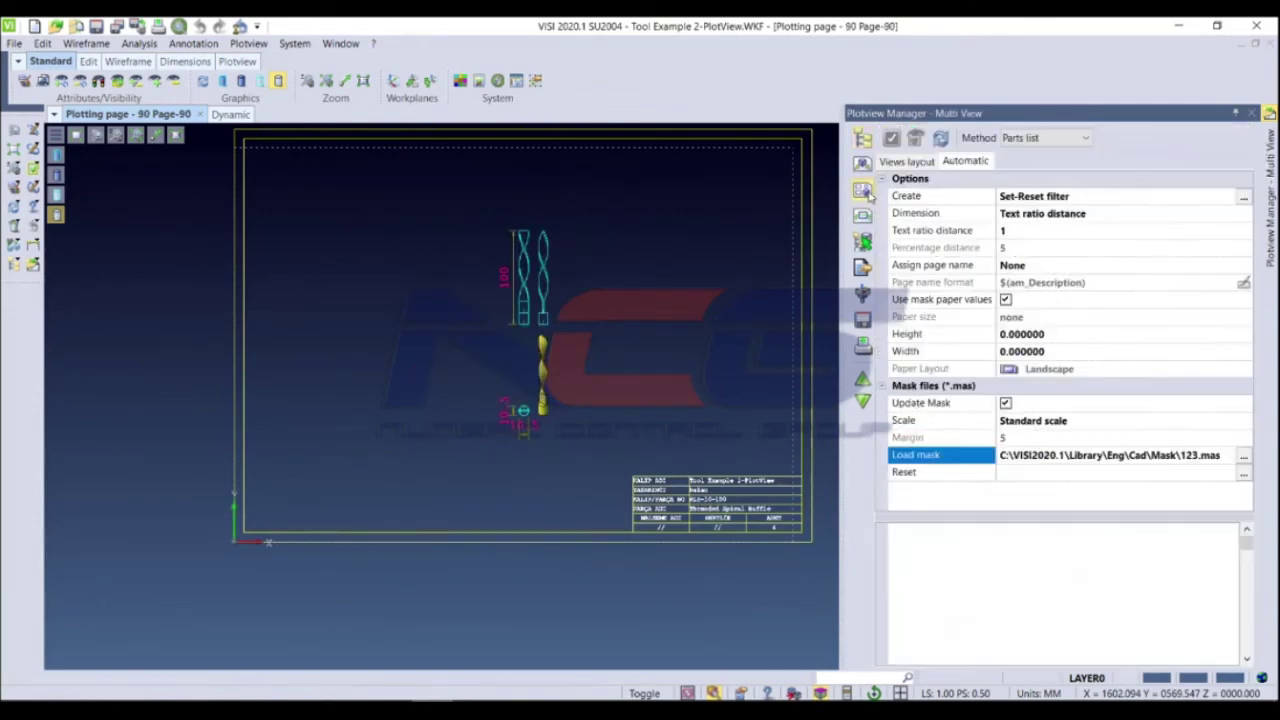
Switch Multi View to Pick and select the top, middle and base mould plates
click(1045, 138)
click(1030, 195)
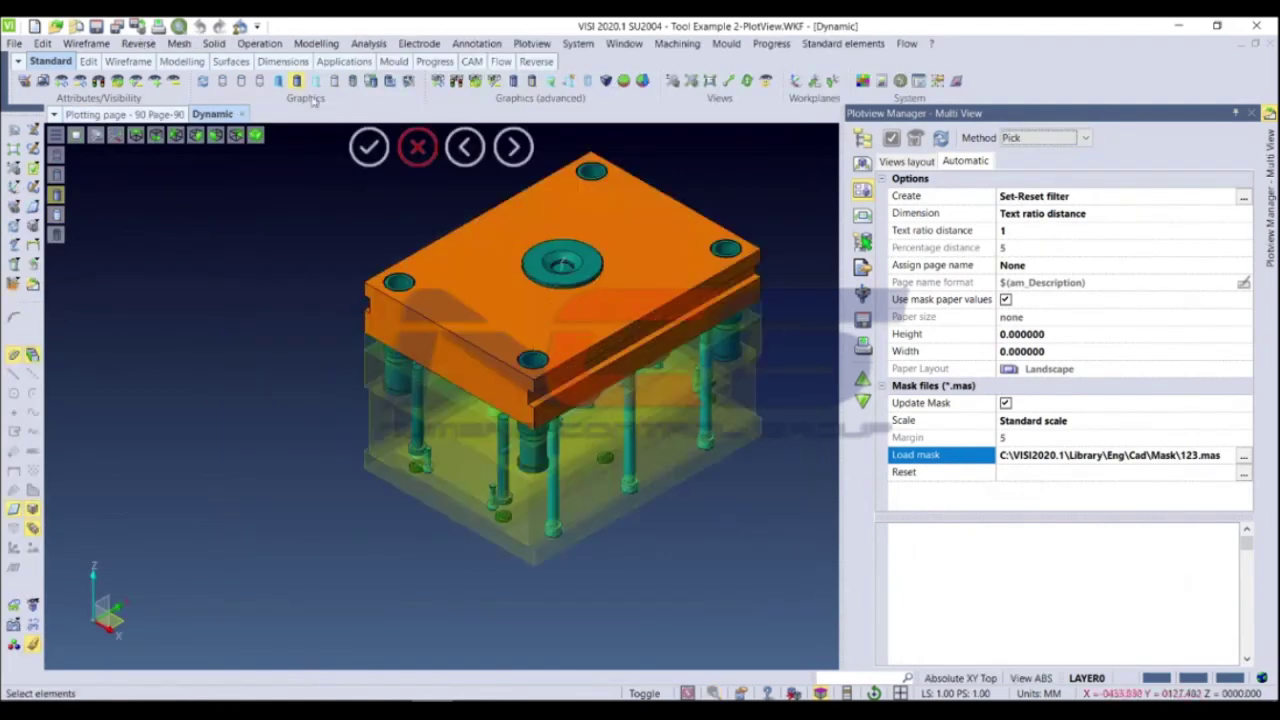
scroll(486, 196, up, 5)
click(486, 196)
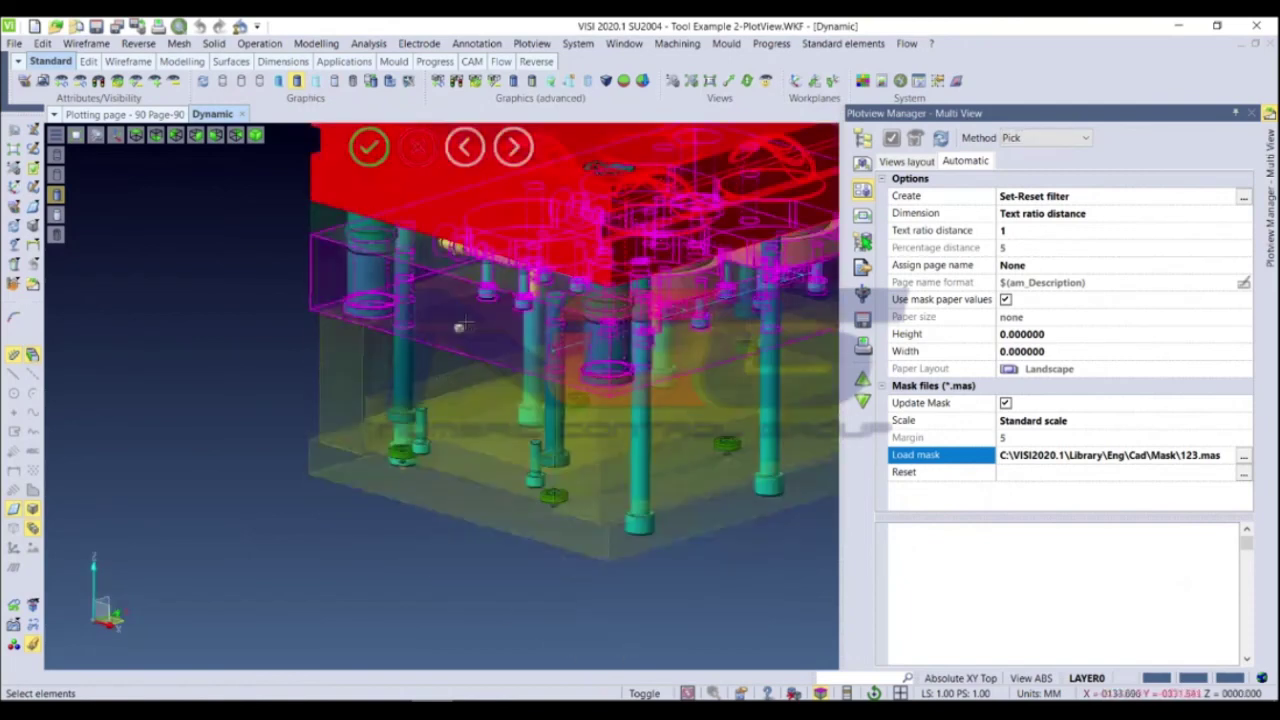
click(447, 461)
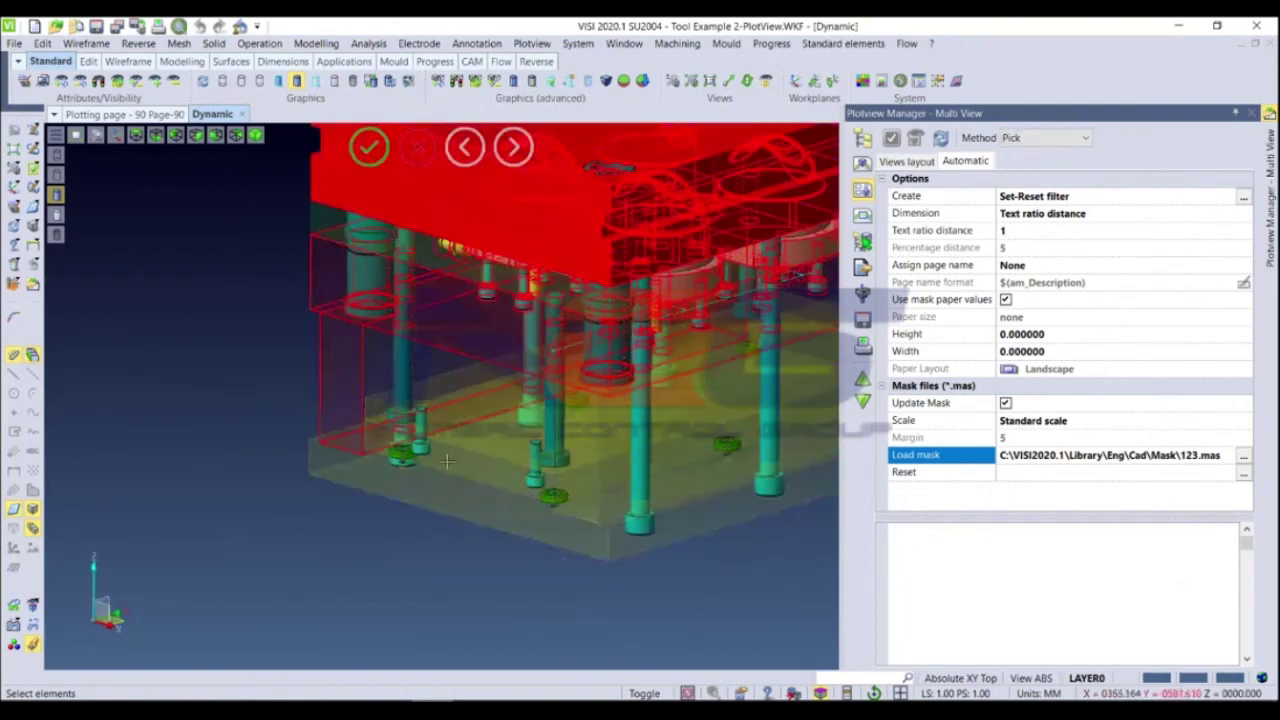
click(450, 514)
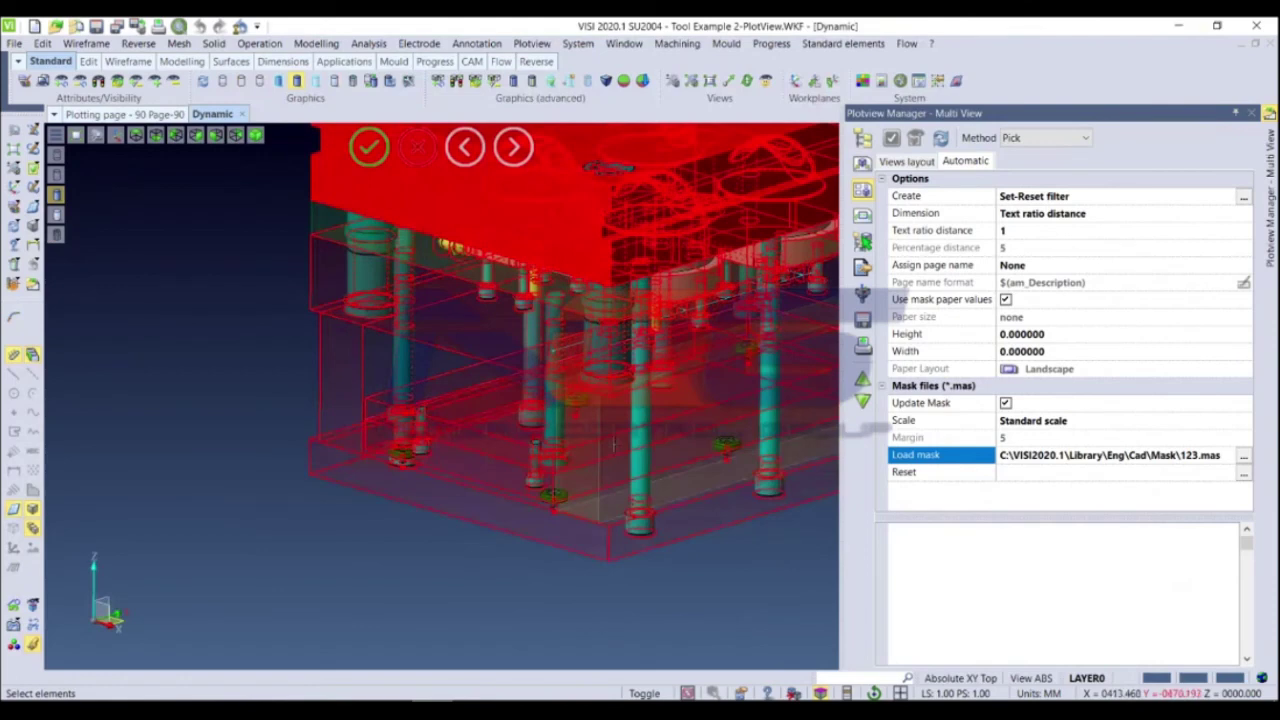
click(368, 147)
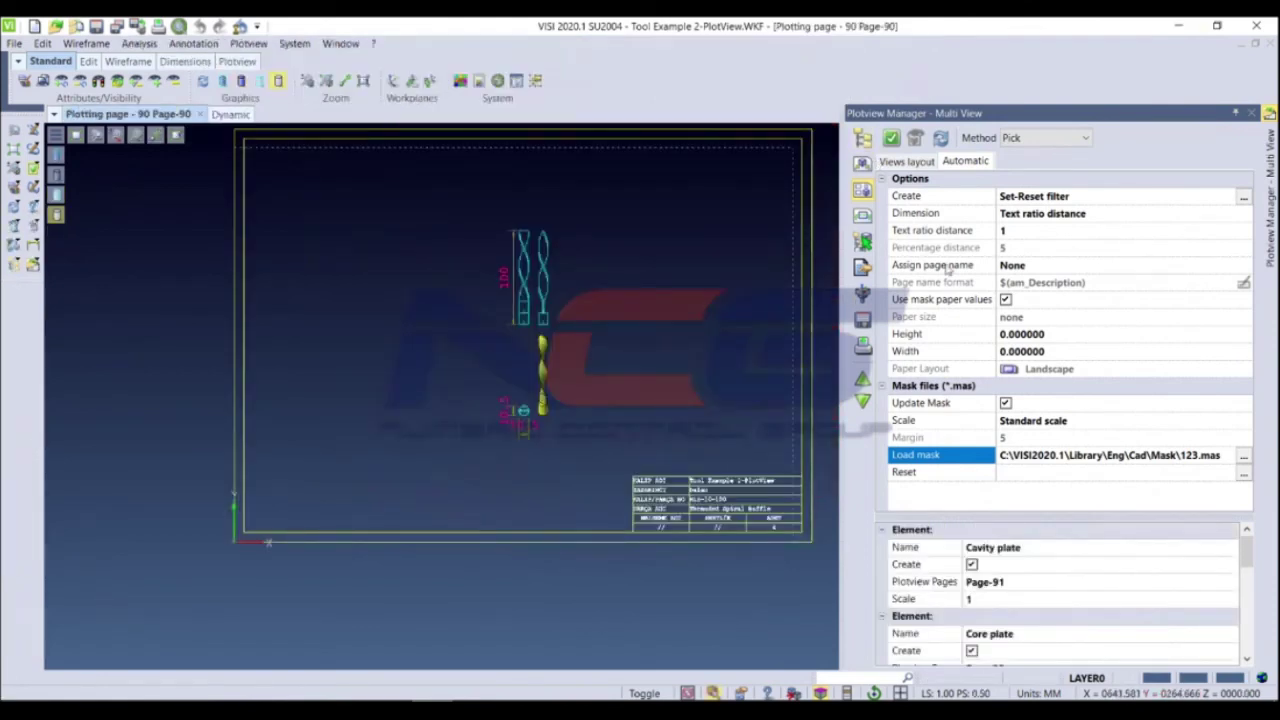
click(866, 140)
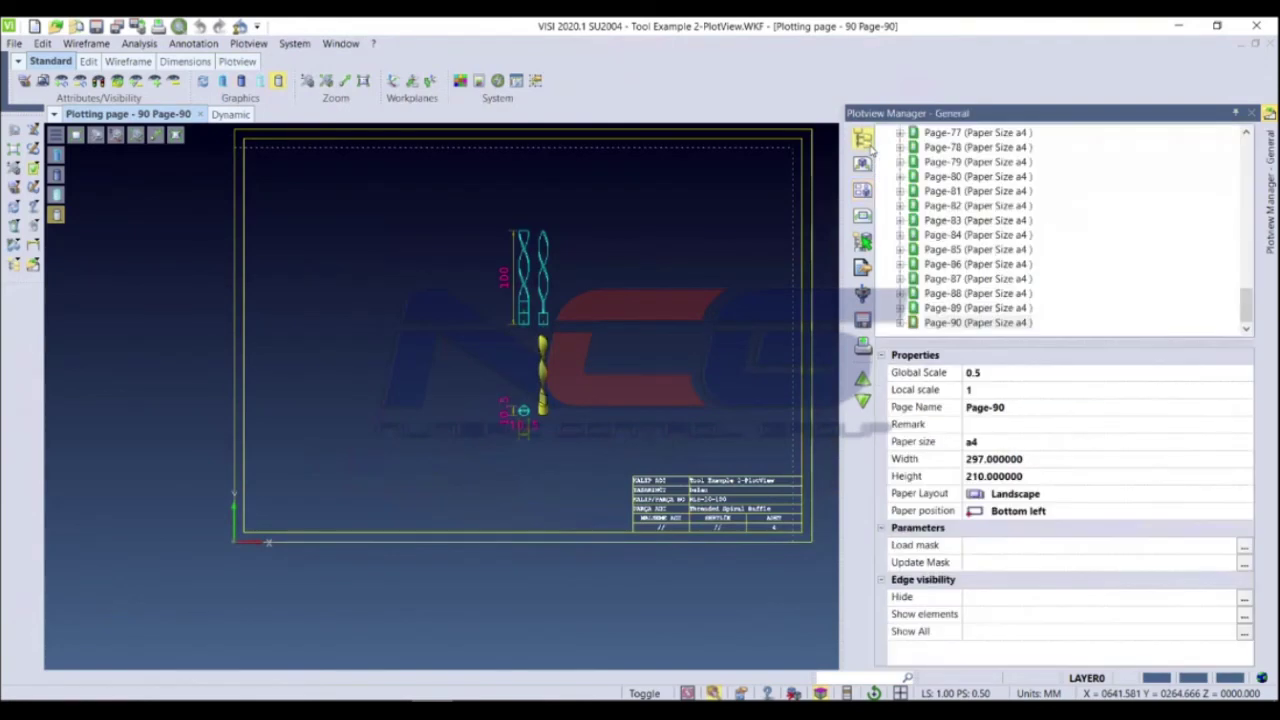
Delete all existing plotview pages from the page list
scroll(1000, 250, up, 15)
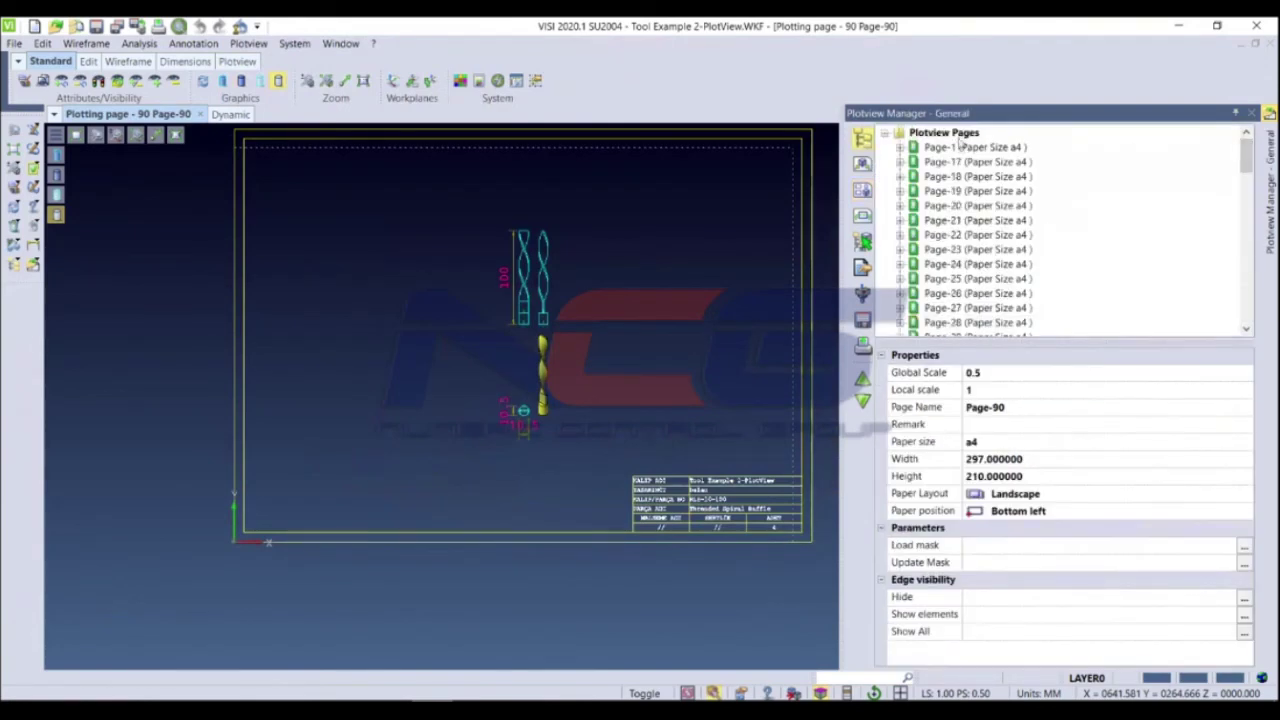
click(950, 133)
right_click(955, 135)
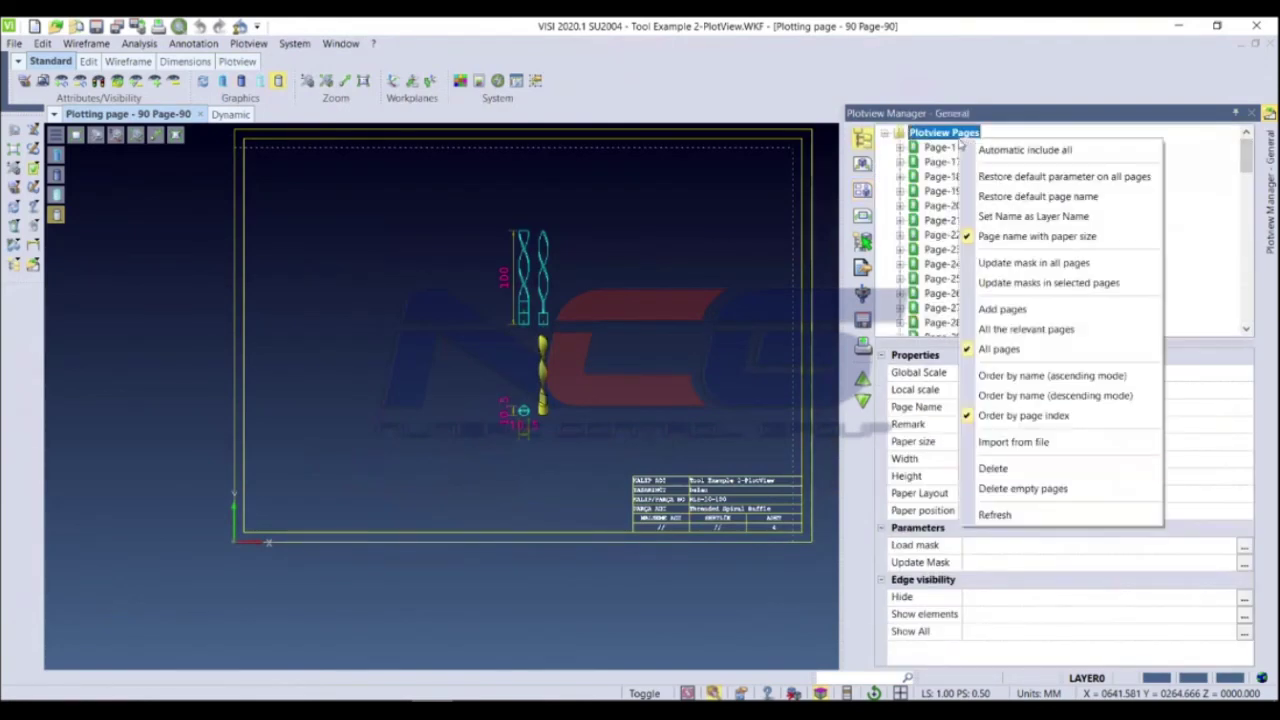
click(995, 468)
drag(1185, 410, 1185, 675)
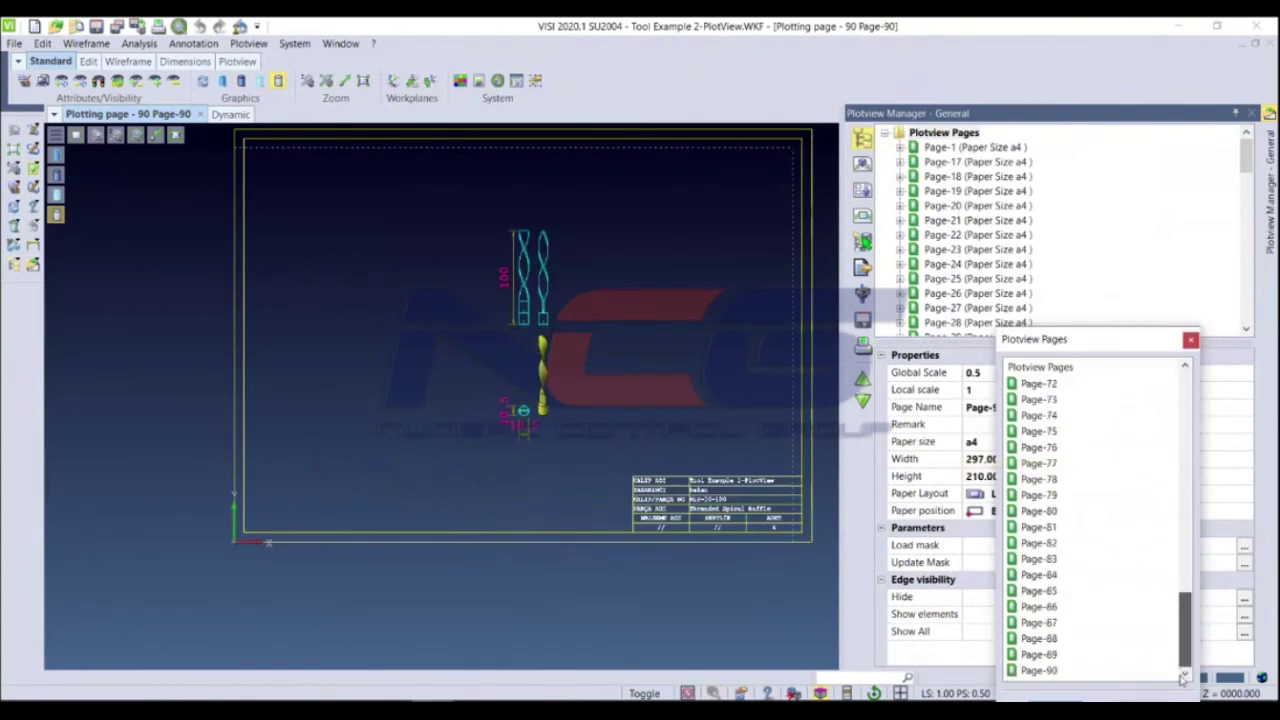
key(Return)
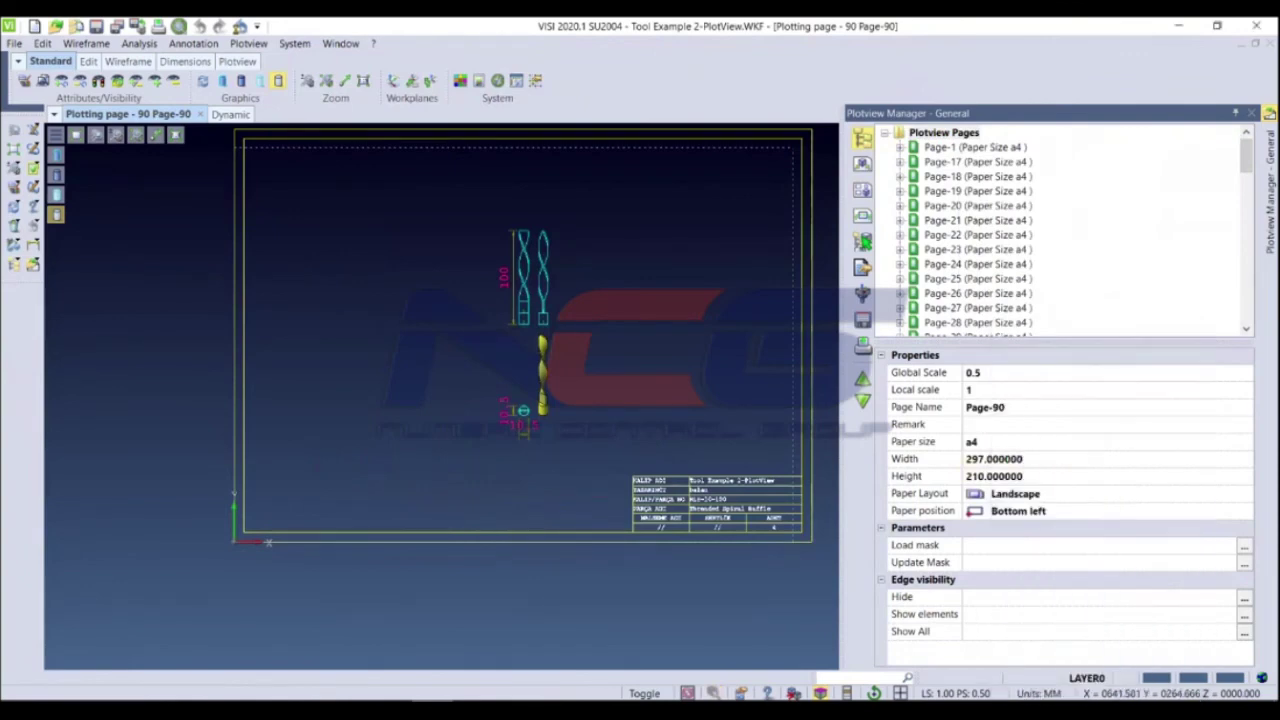
click(673, 365)
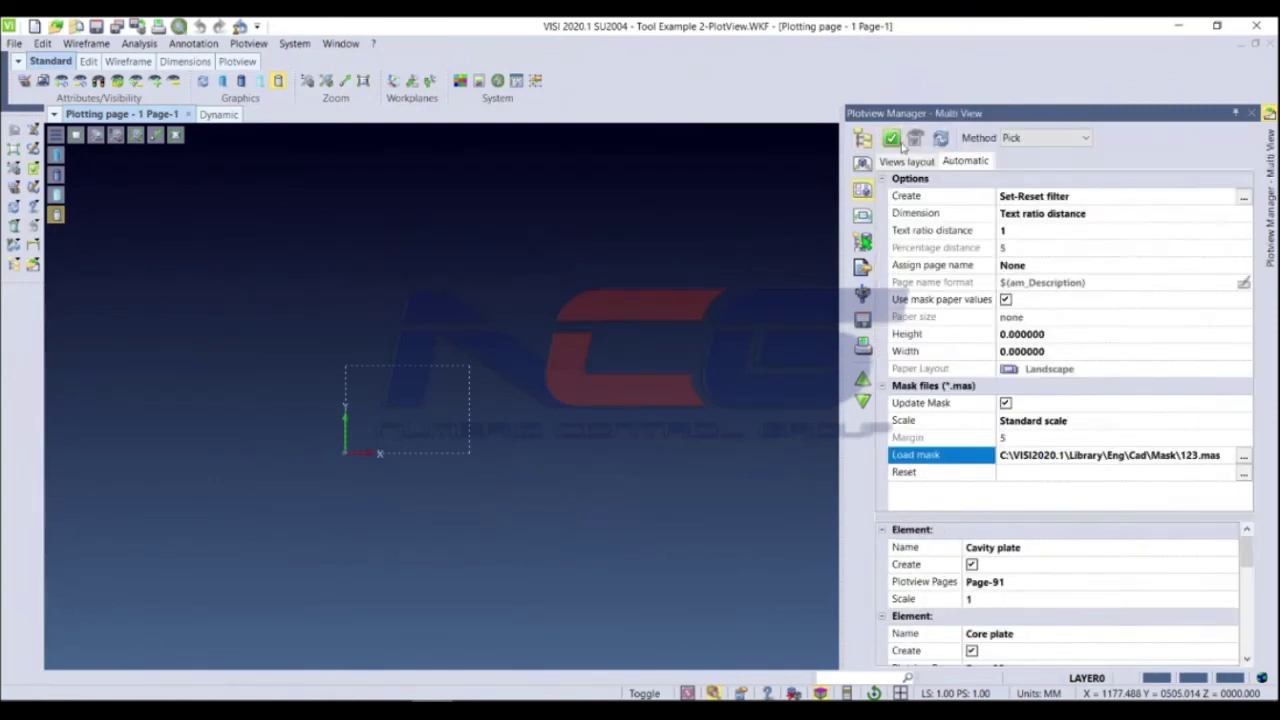
Create pages for the picked plates and view Page-91 through Page-97
click(891, 139)
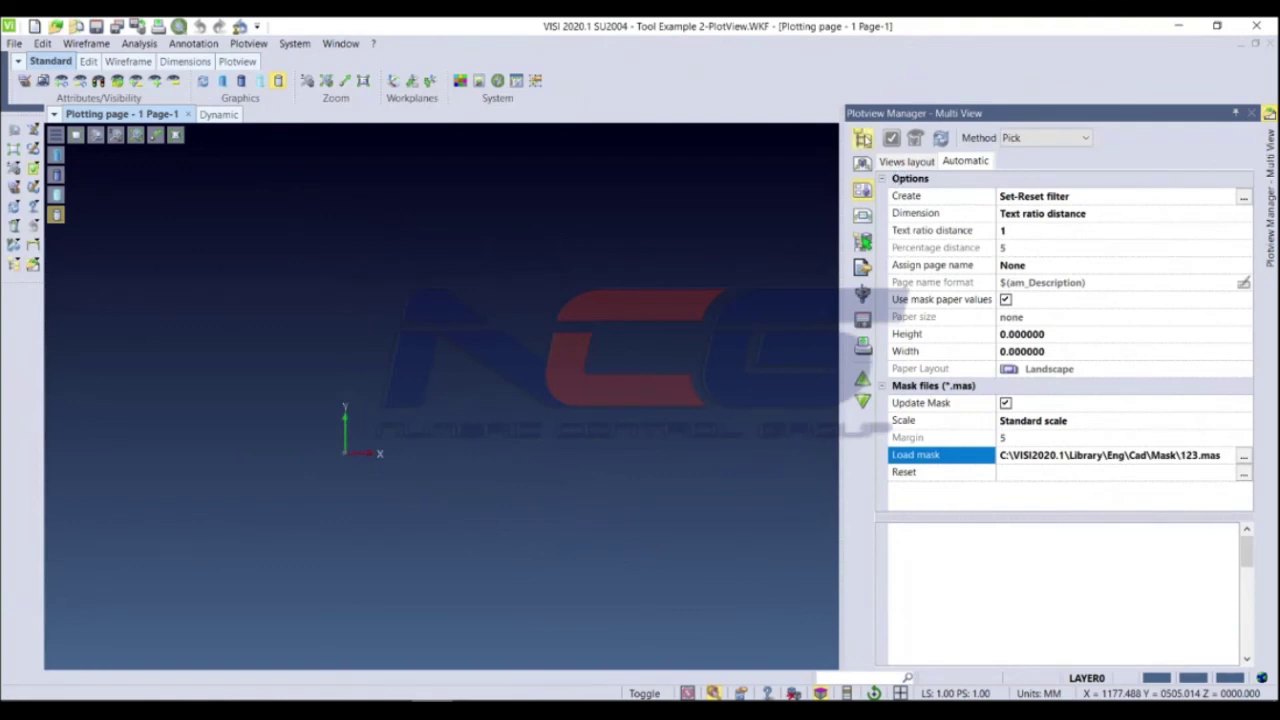
click(863, 139)
double_click(955, 162)
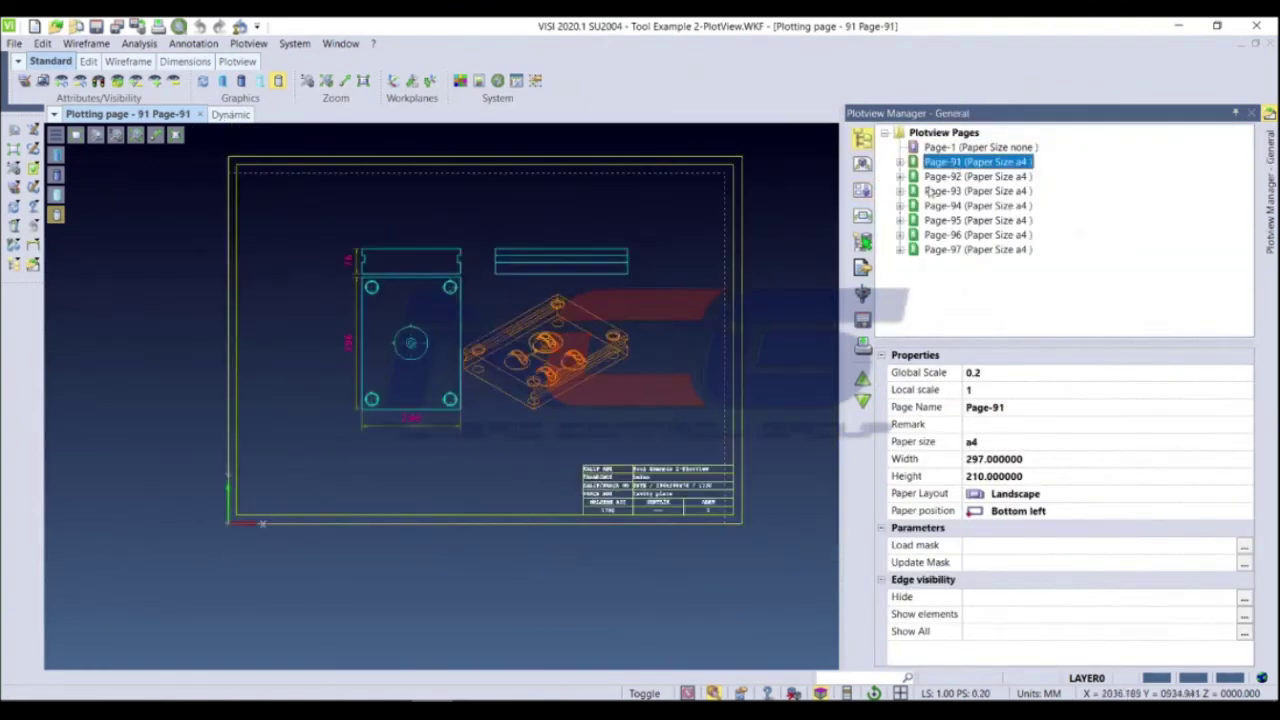
double_click(945, 191)
double_click(950, 220)
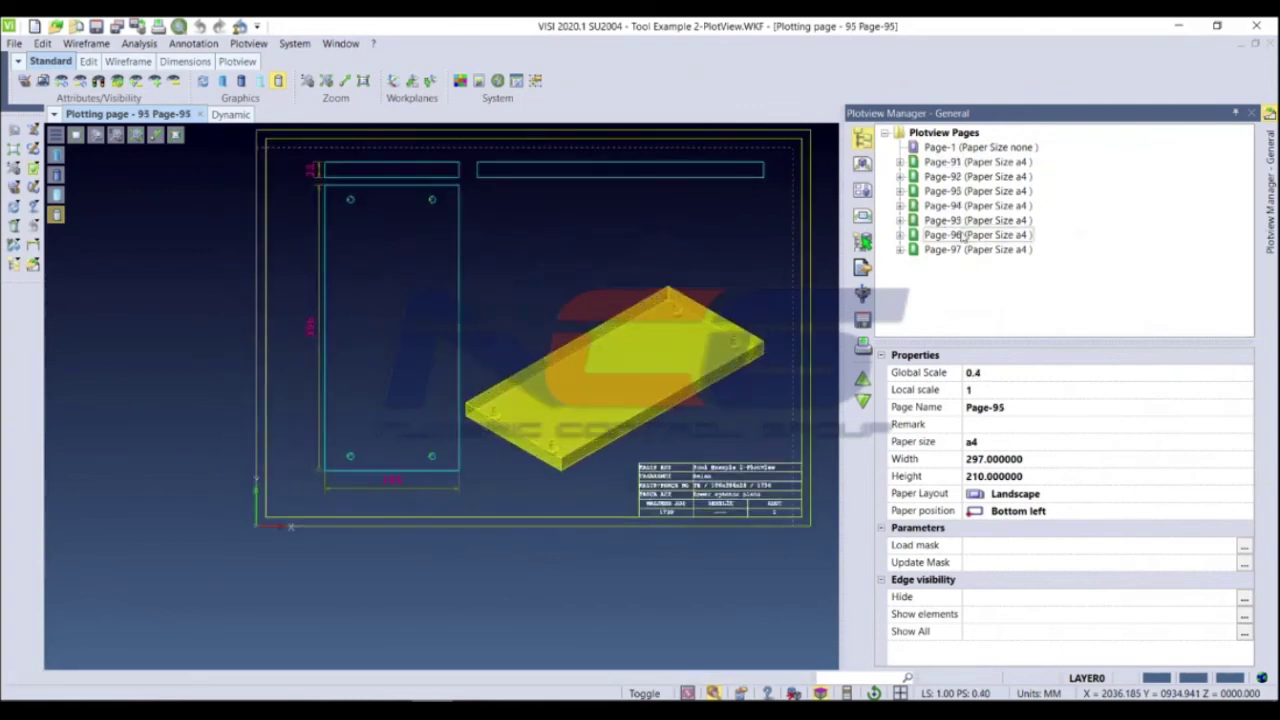
double_click(955, 234)
double_click(960, 250)
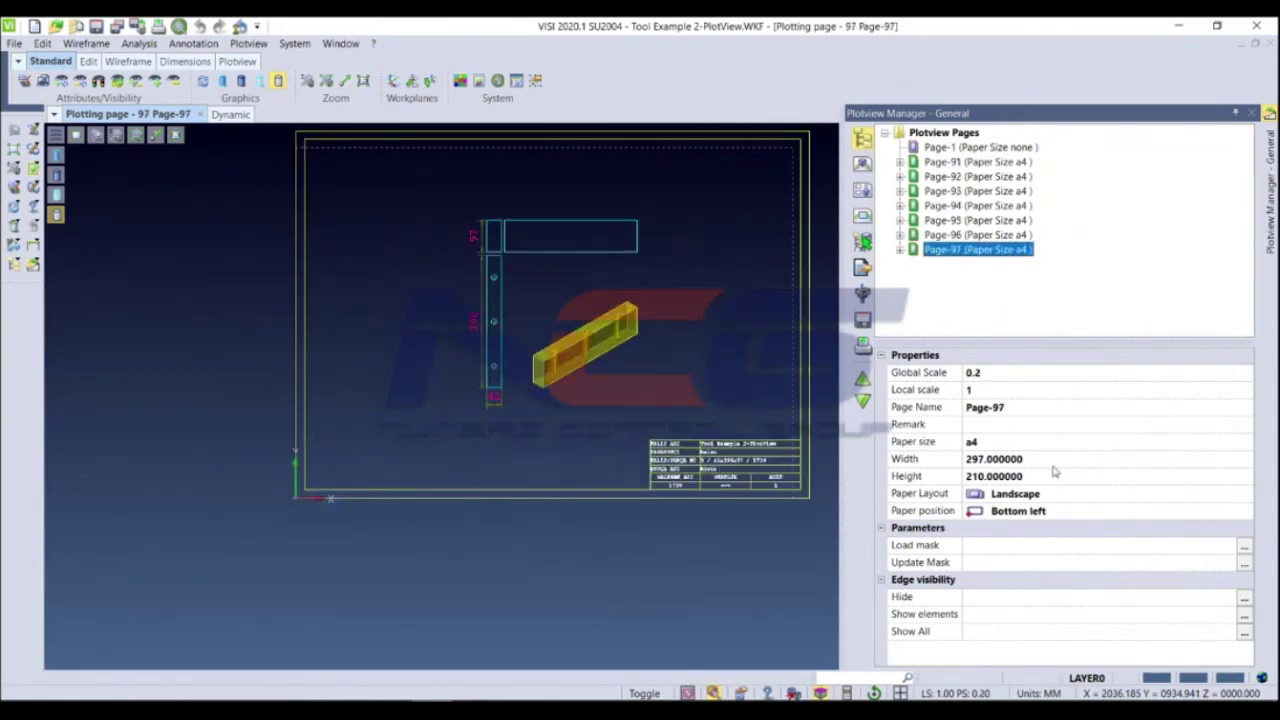
Set Page-97's paper size to a3 (420 × 297), after briefly trying a5
click(1013, 444)
click(1012, 443)
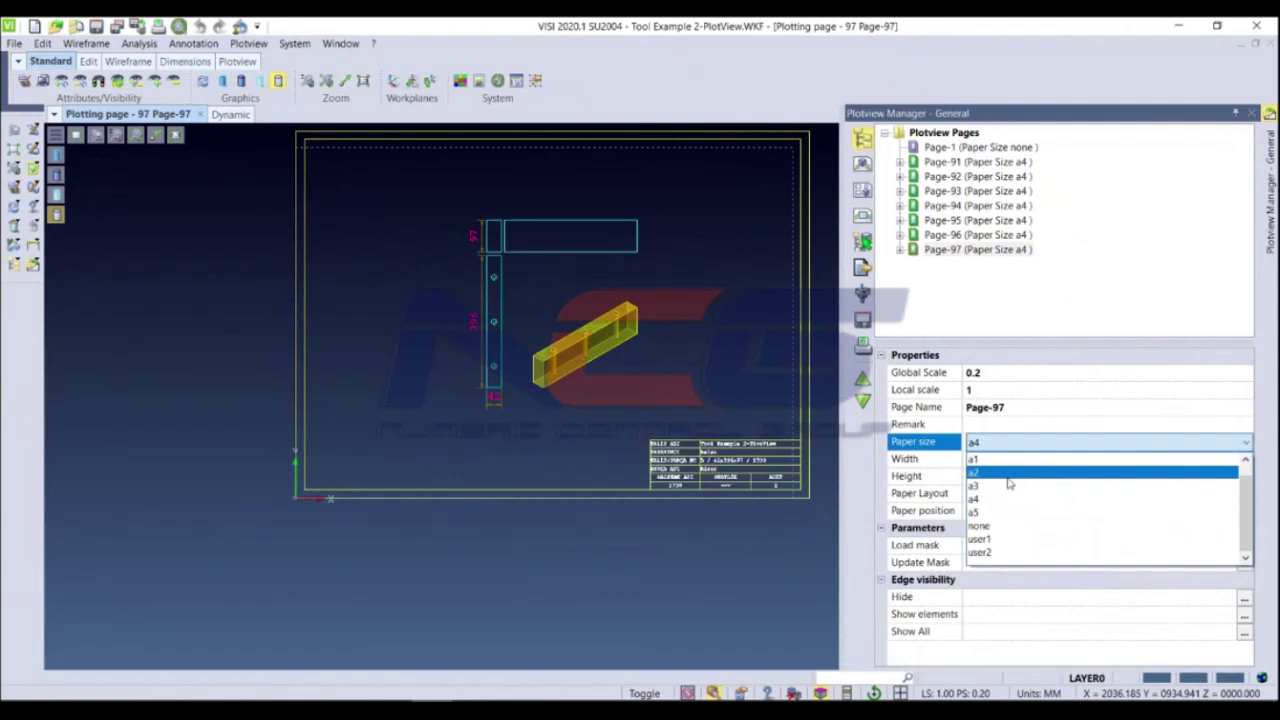
click(1010, 457)
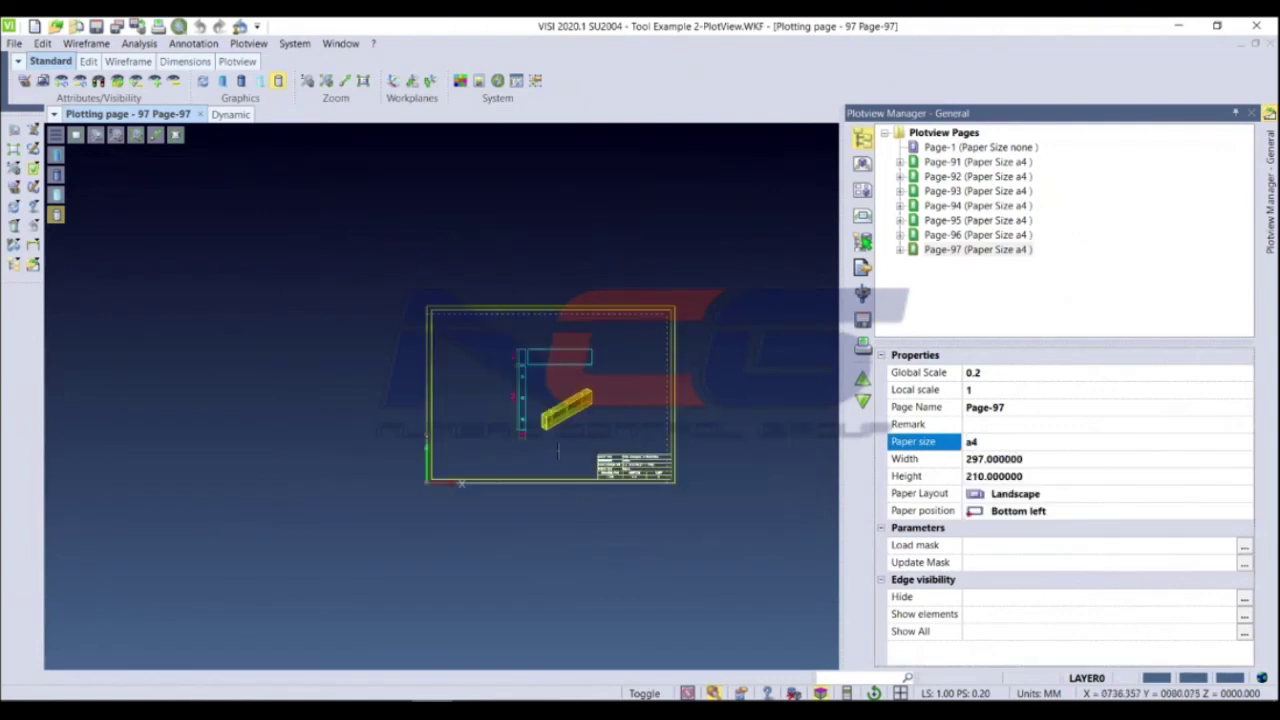
click(1012, 443)
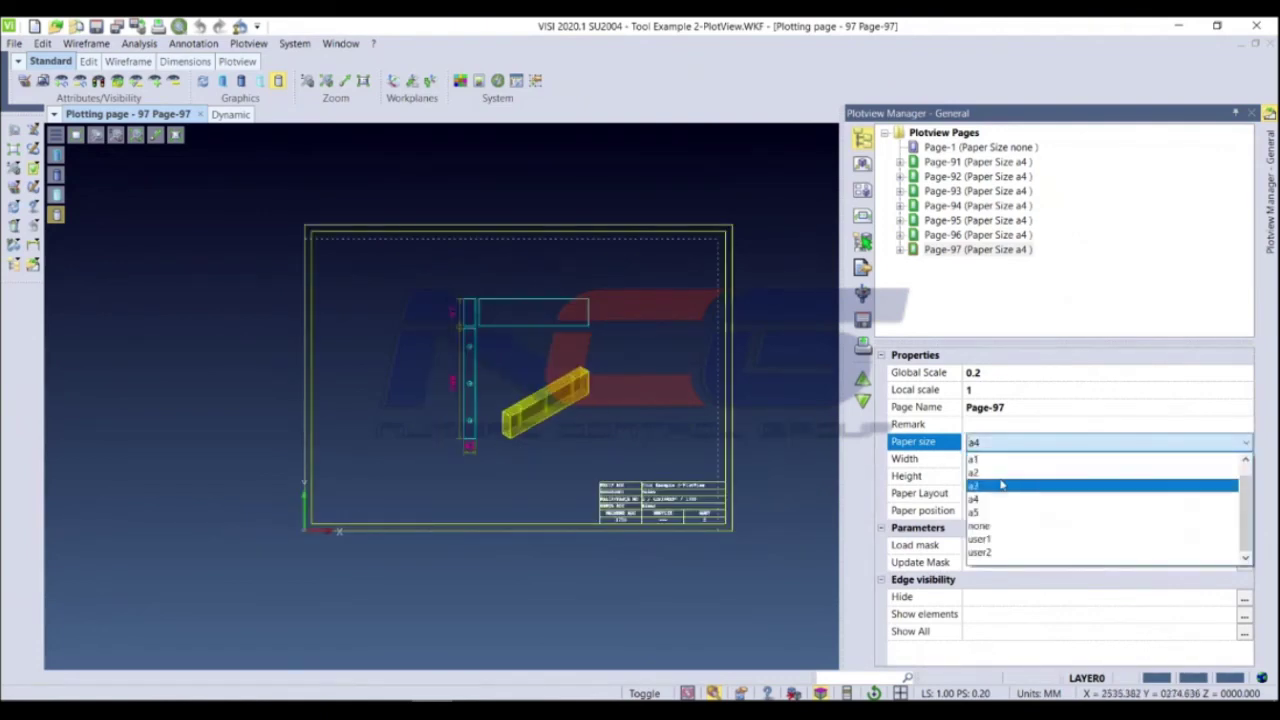
click(1001, 485)
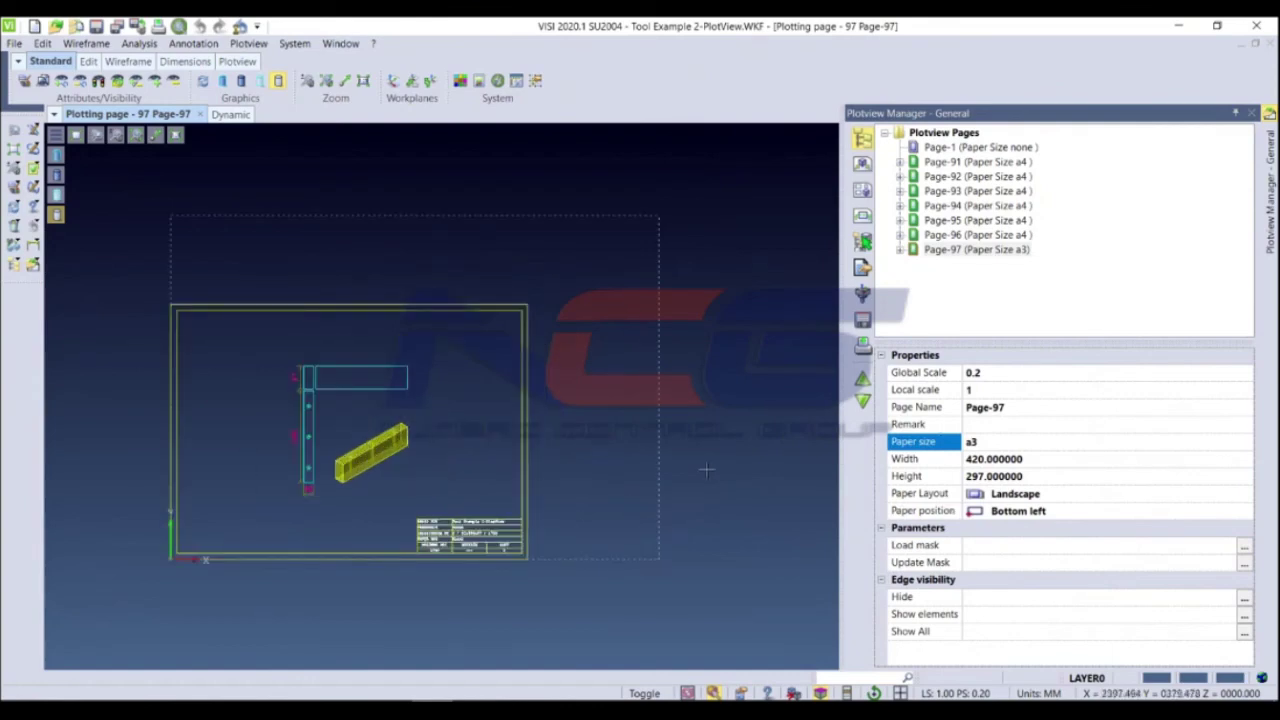
click(1031, 427)
click(1029, 441)
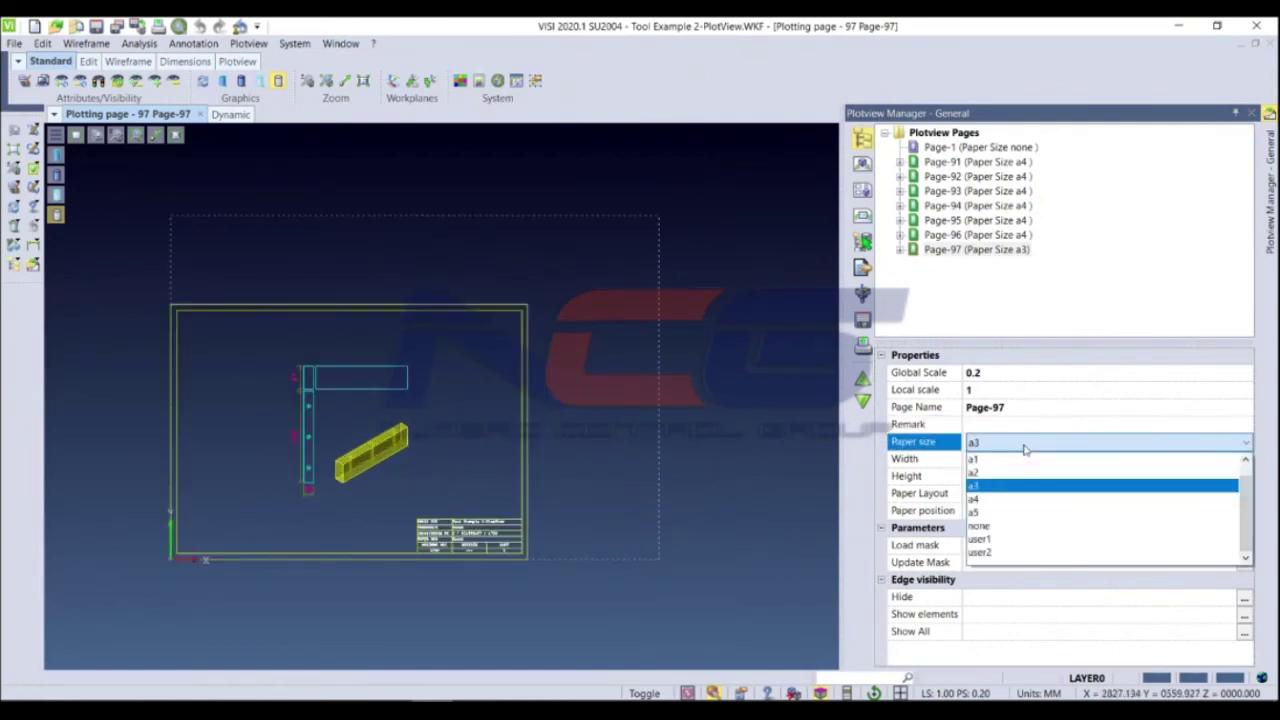
click(1005, 514)
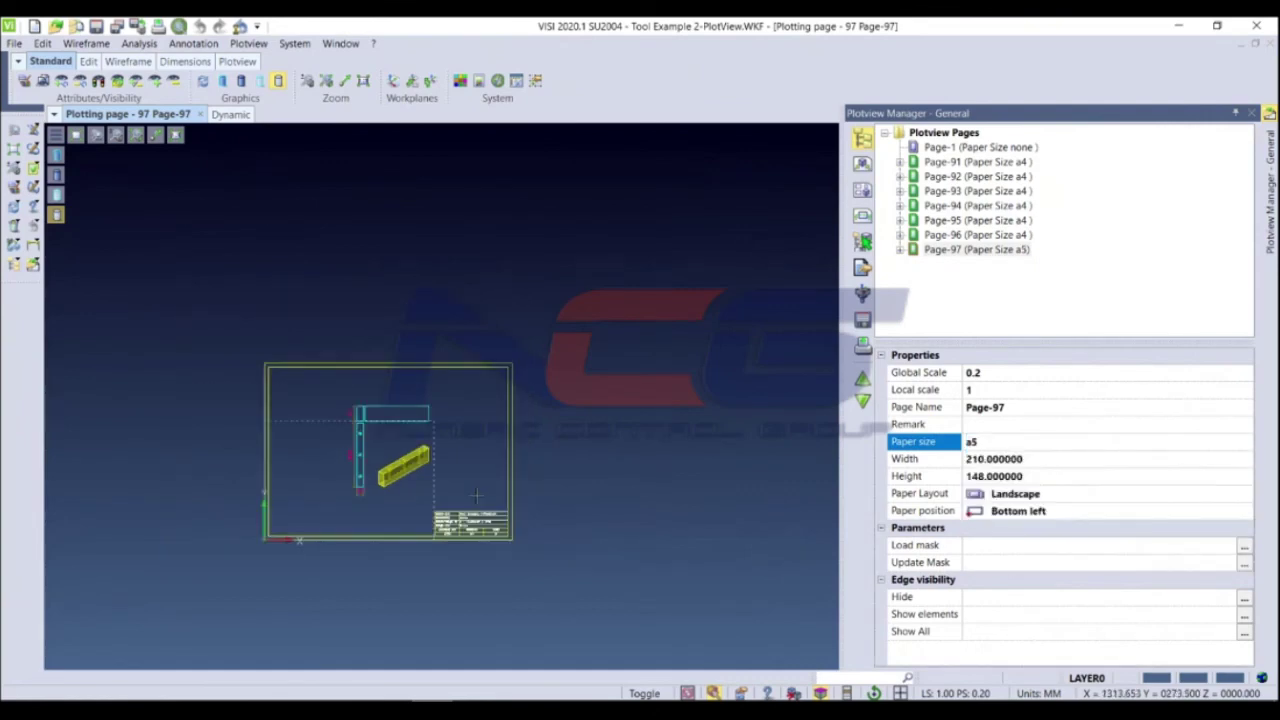
click(1020, 442)
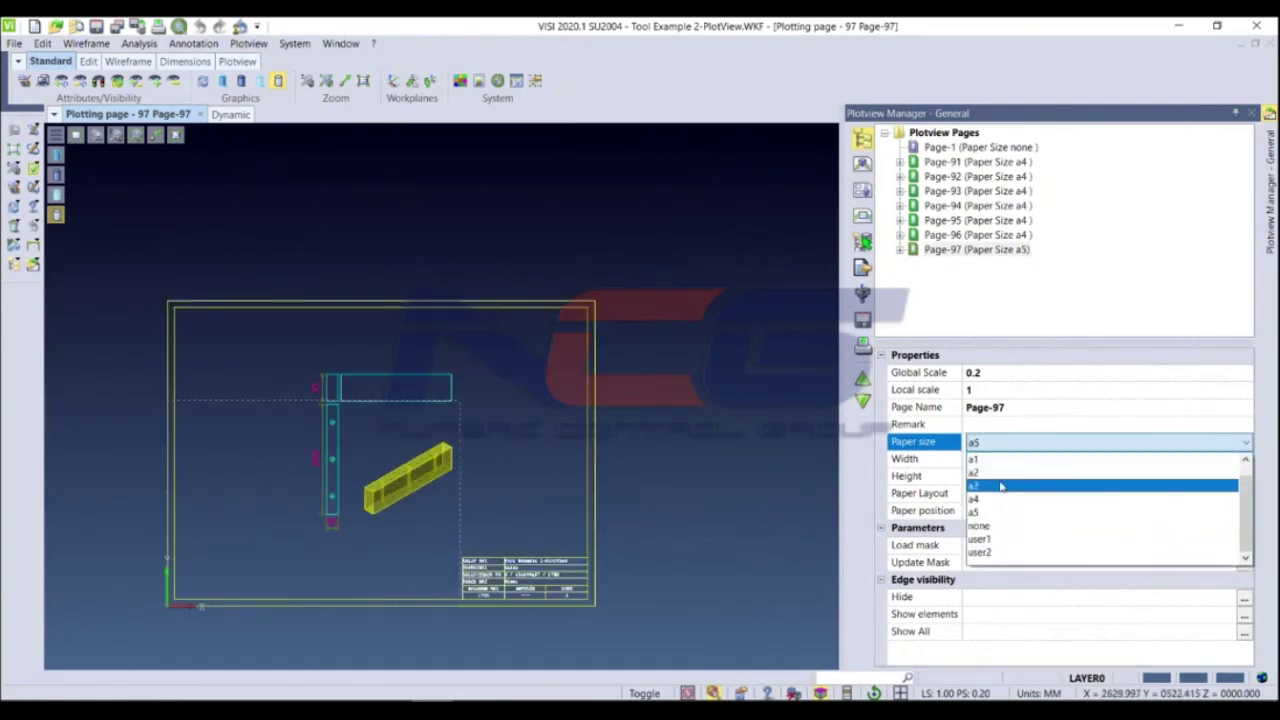
click(1001, 486)
Switch the paper layout to Portrait and start the mask update
click(1057, 495)
click(1042, 513)
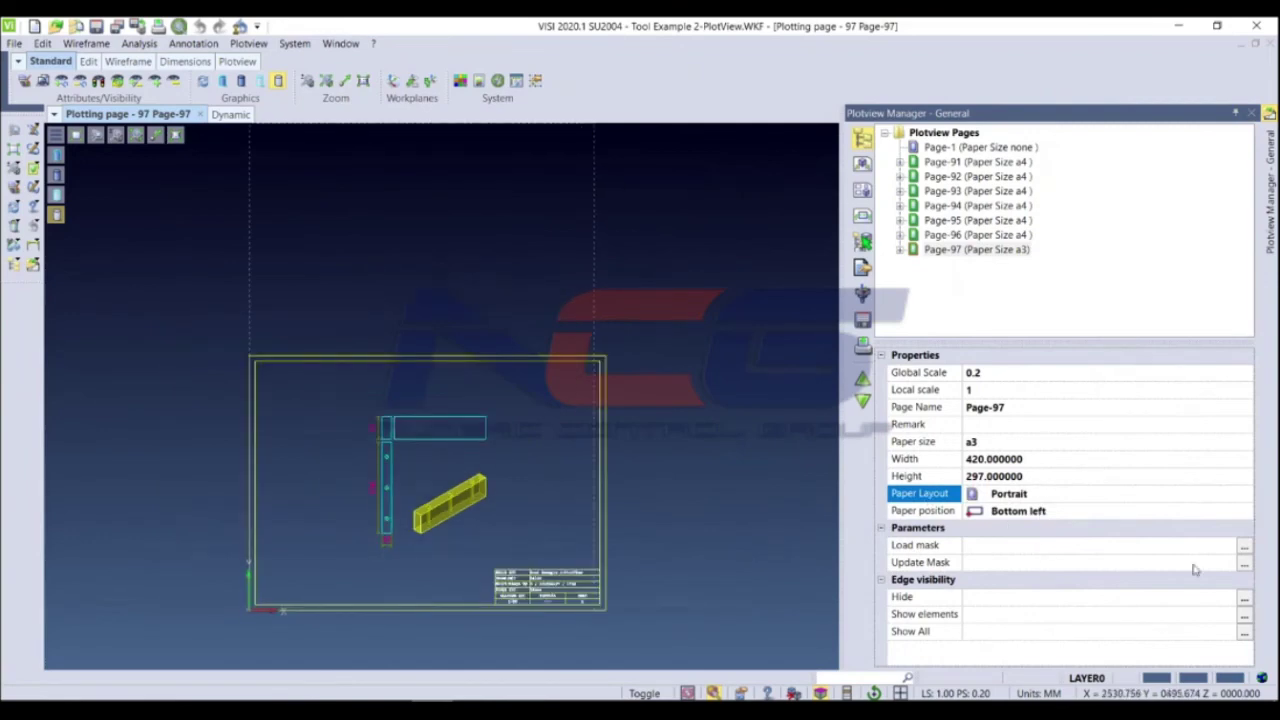
click(1241, 565)
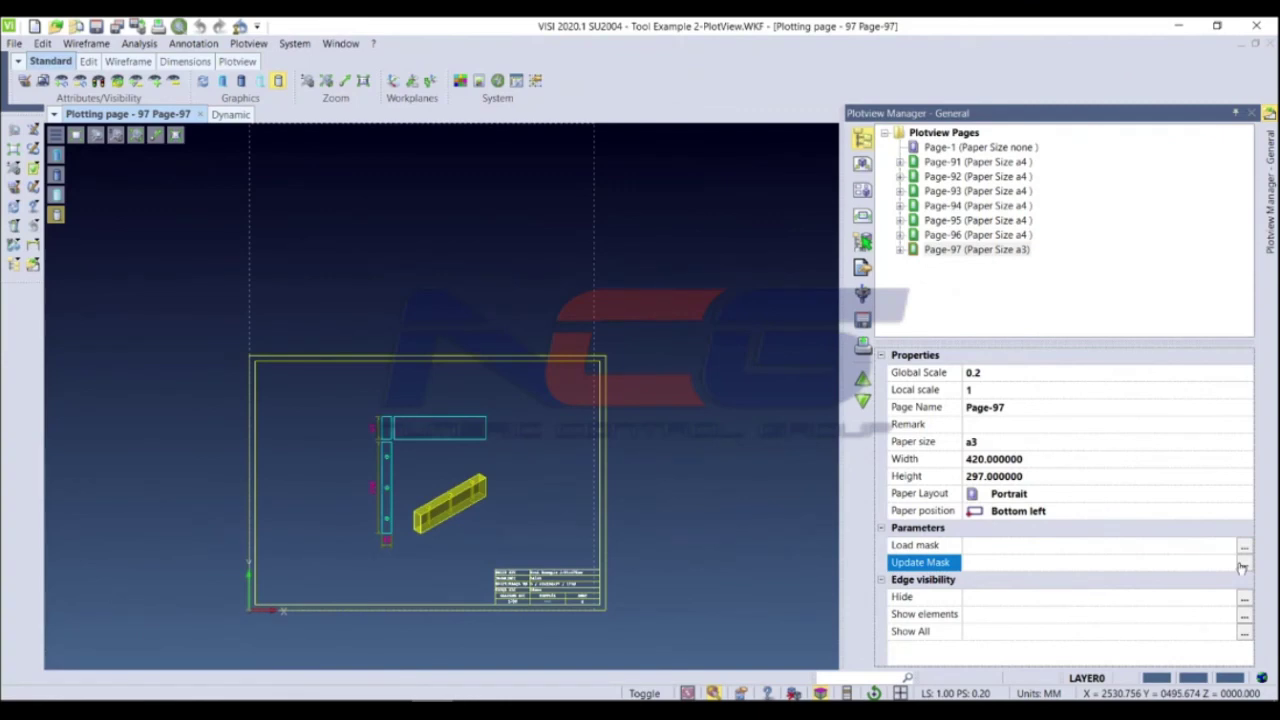
click(1243, 564)
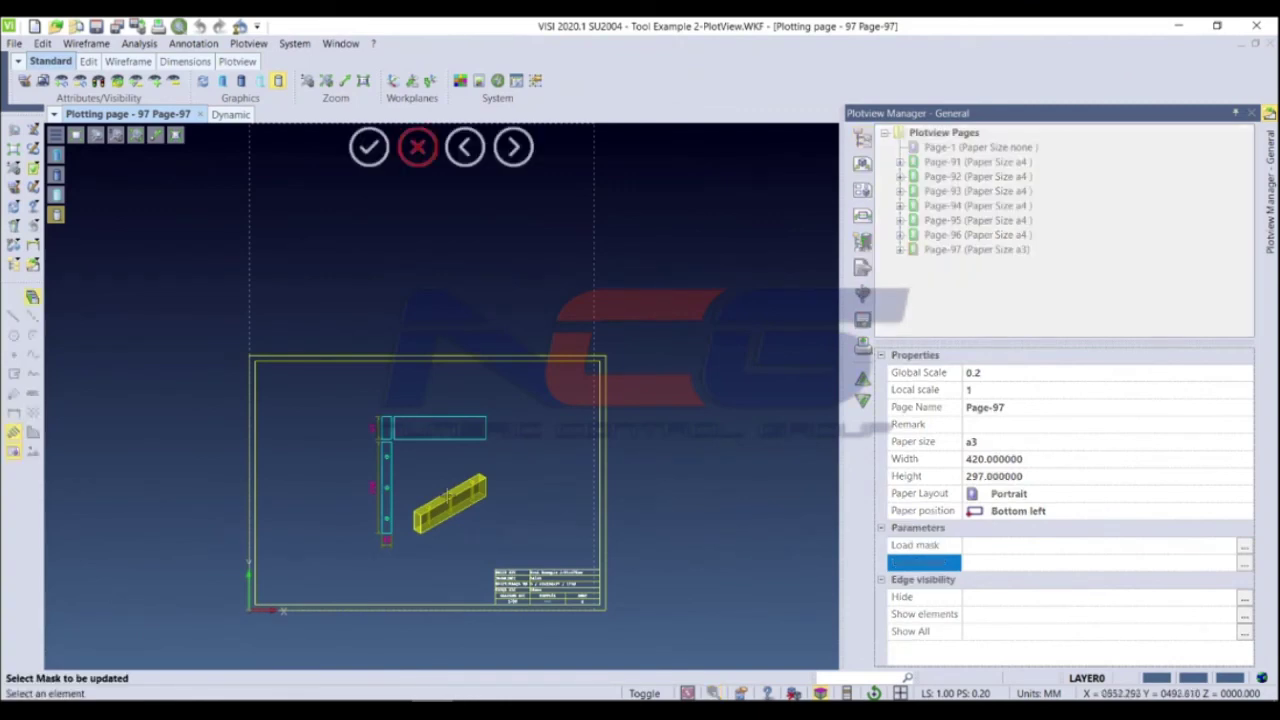
Pick the mask frame to refit Page-97's border and Riser title block to a3, then zoom in to inspect it
click(606, 494)
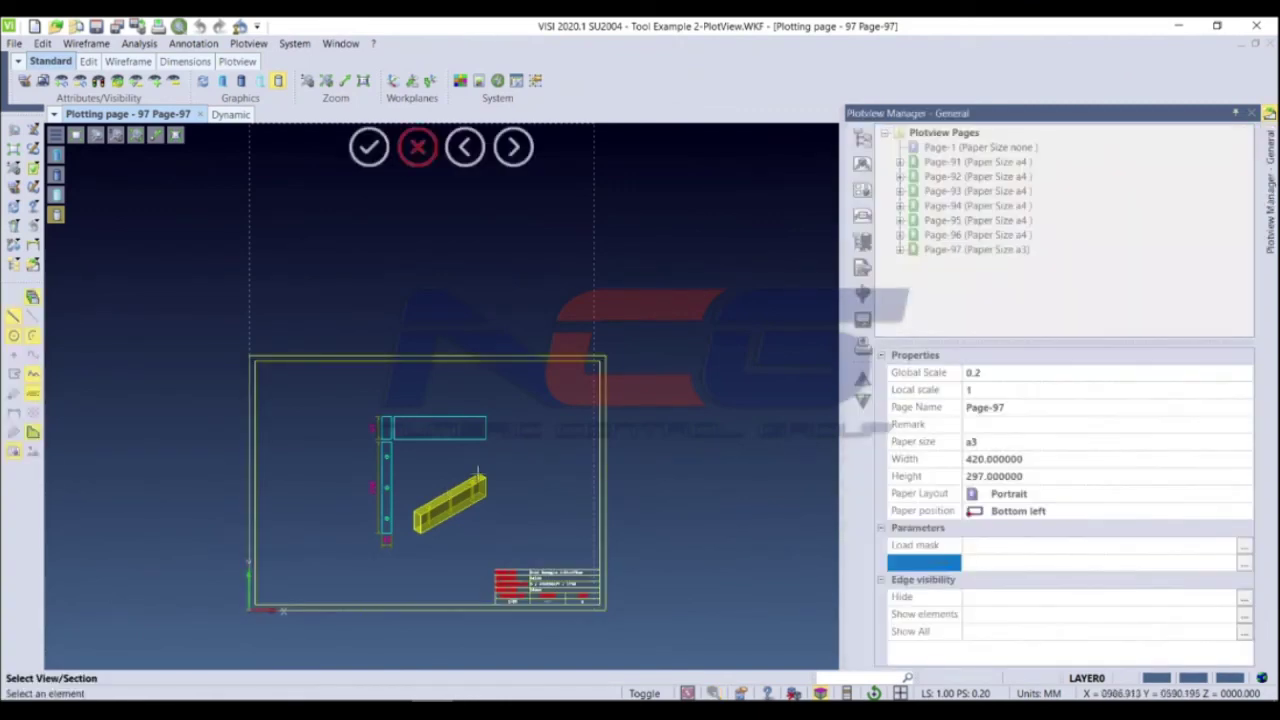
scroll(461, 537, up, 2)
scroll(461, 537, up, 2)
scroll(461, 537, up, 2)
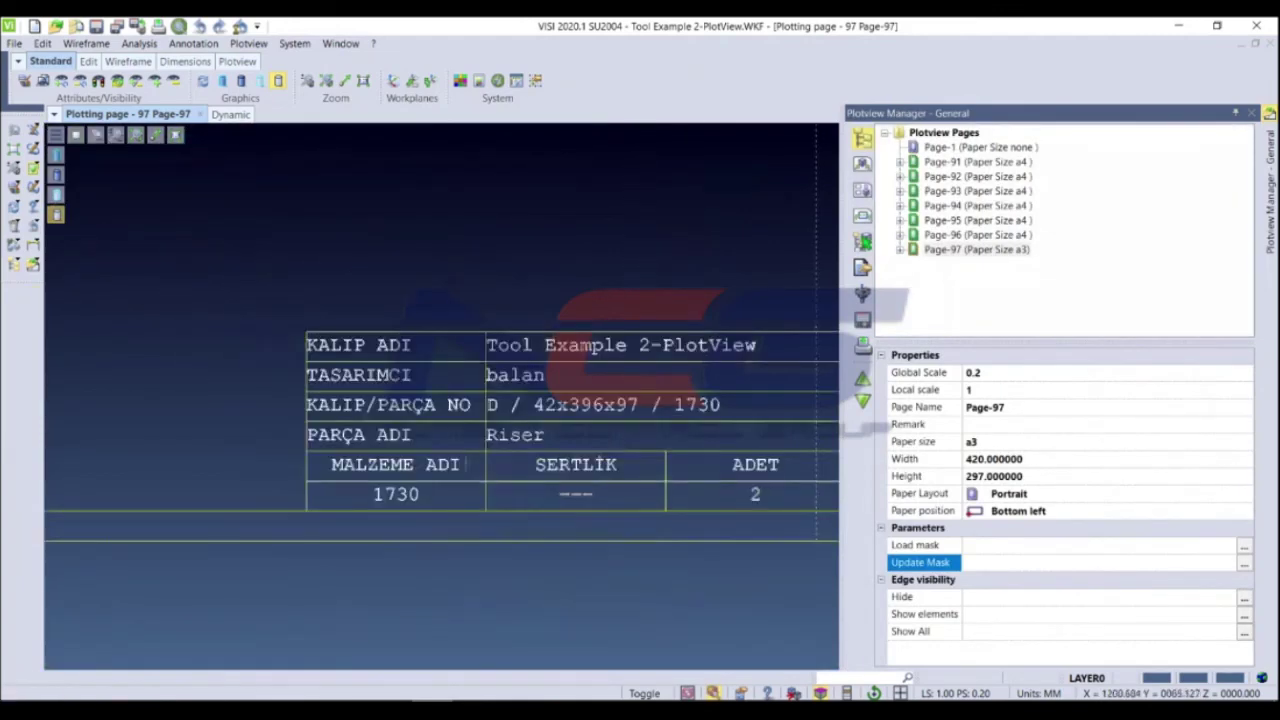
scroll(461, 537, down, 3)
scroll(587, 439, down, 2)
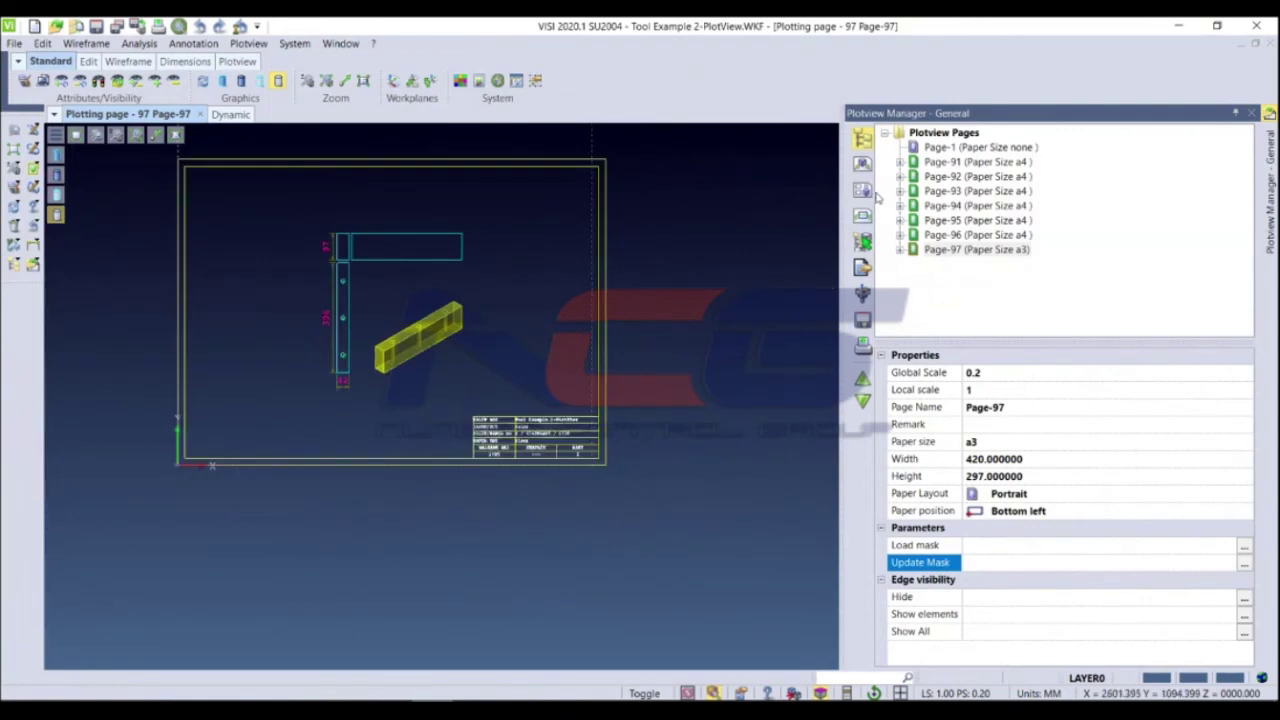
scroll(703, 298, up, 2)
scroll(703, 298, up, 1)
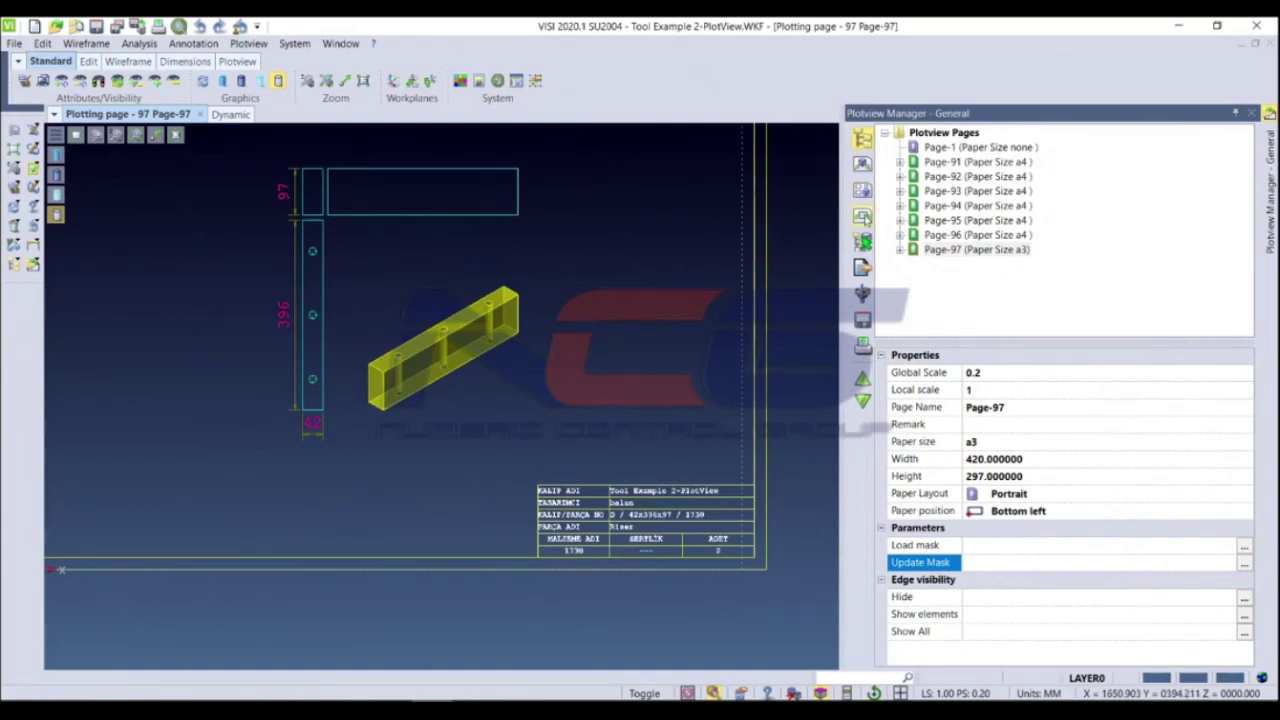
click(864, 193)
Set the creation method to Pick and review the Front, Left, Isometric Front Right and Top views
click(921, 163)
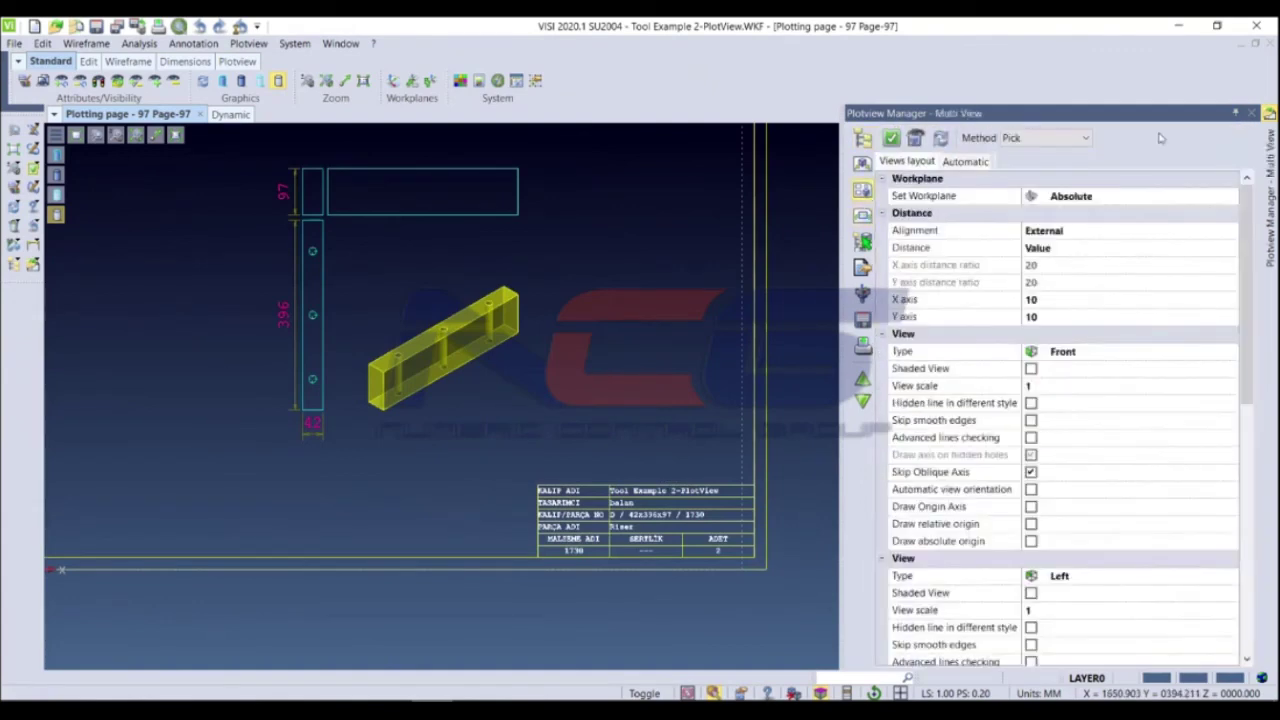
click(988, 163)
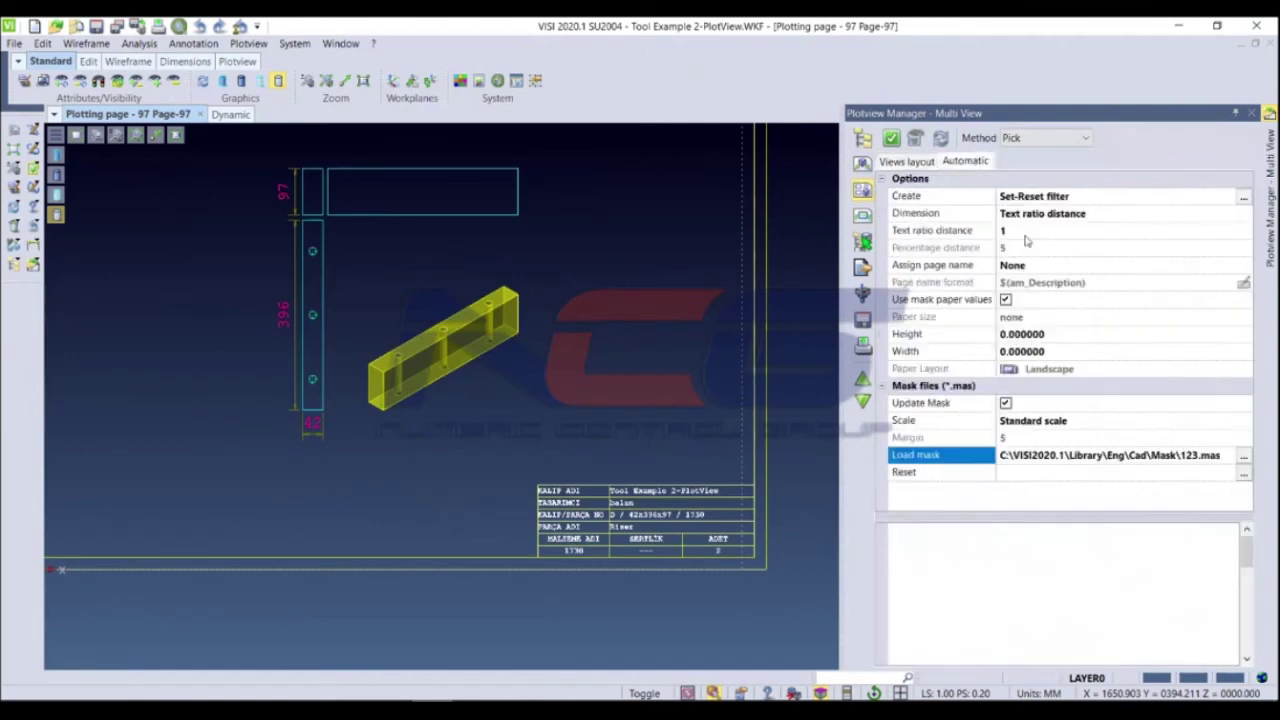
click(1048, 138)
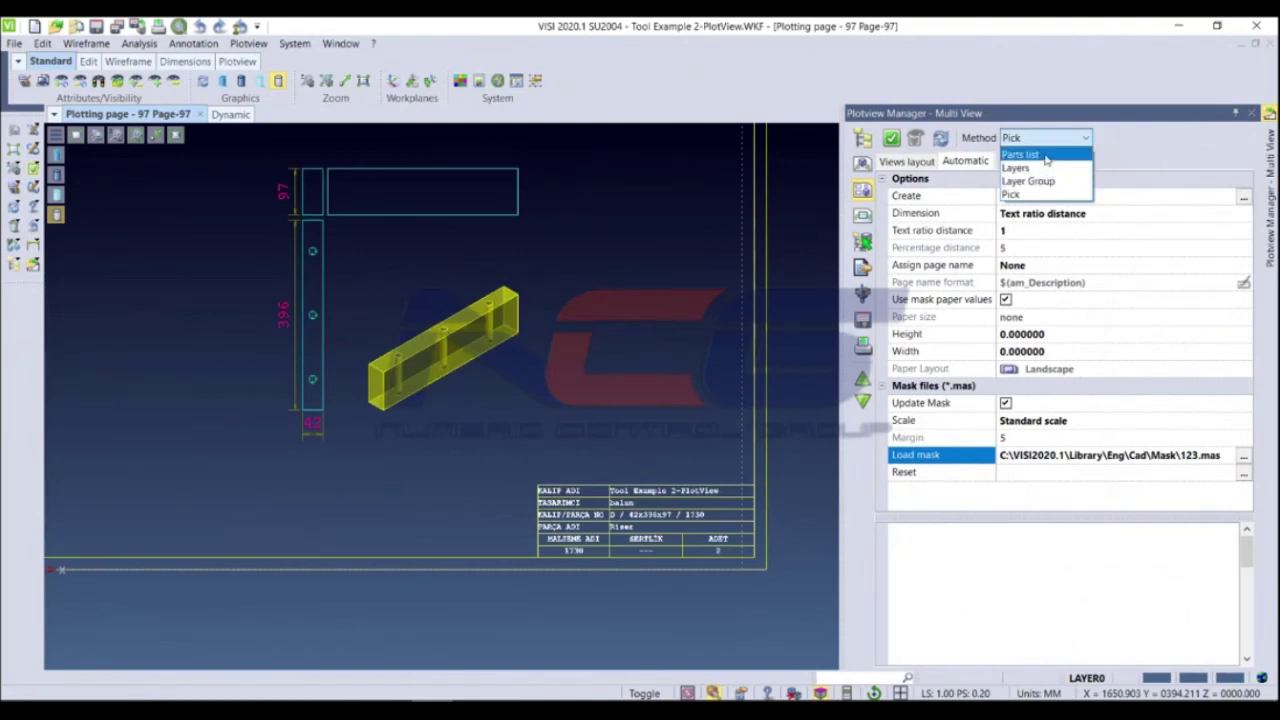
click(1031, 197)
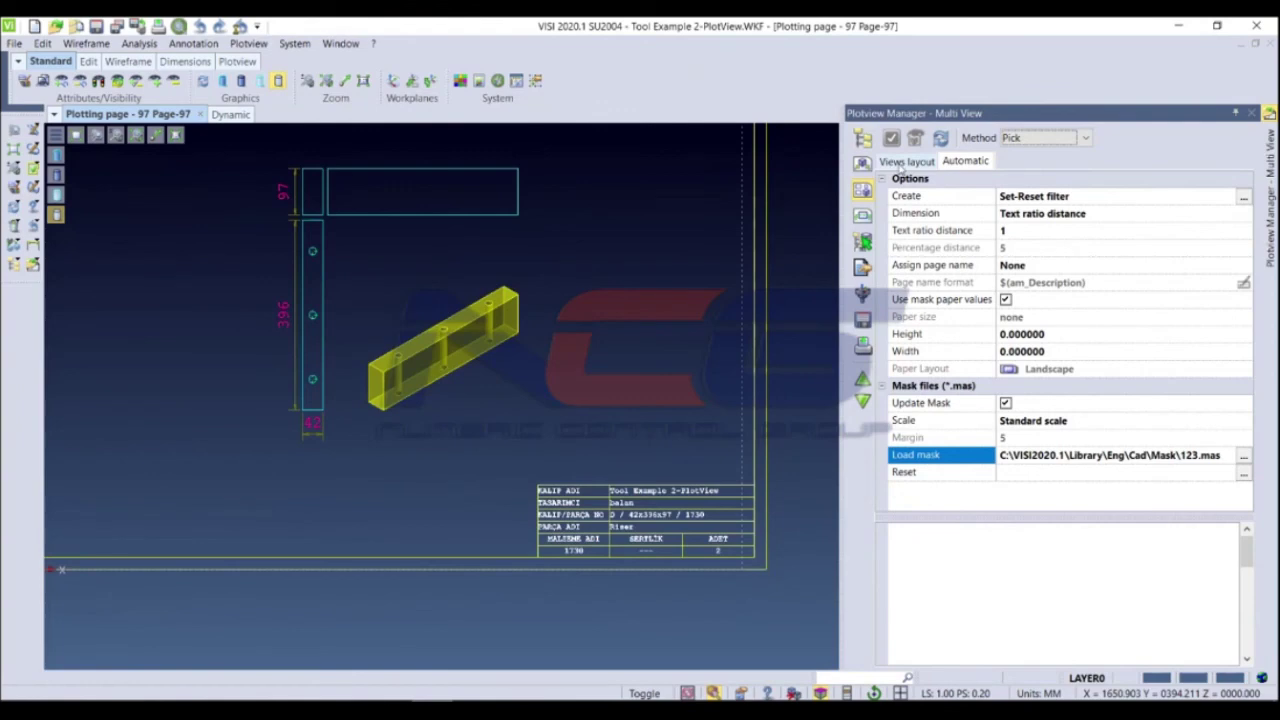
click(905, 162)
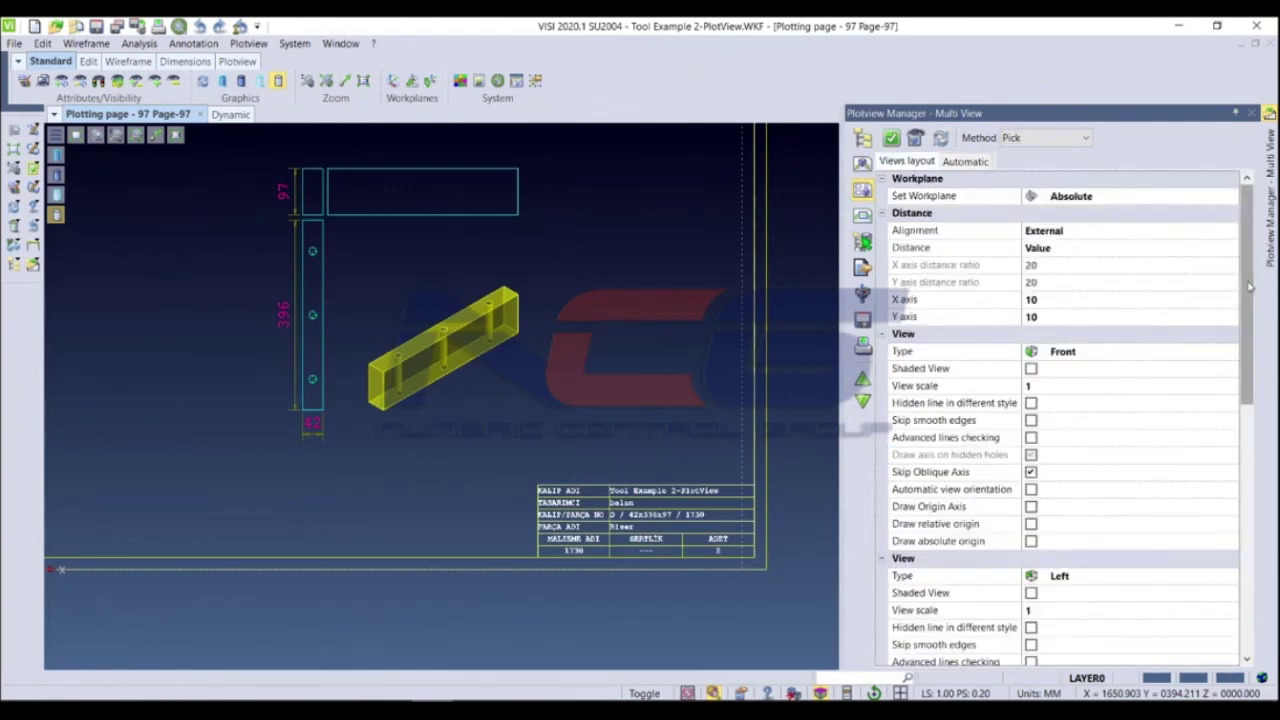
scroll(1130, 270, down, 5)
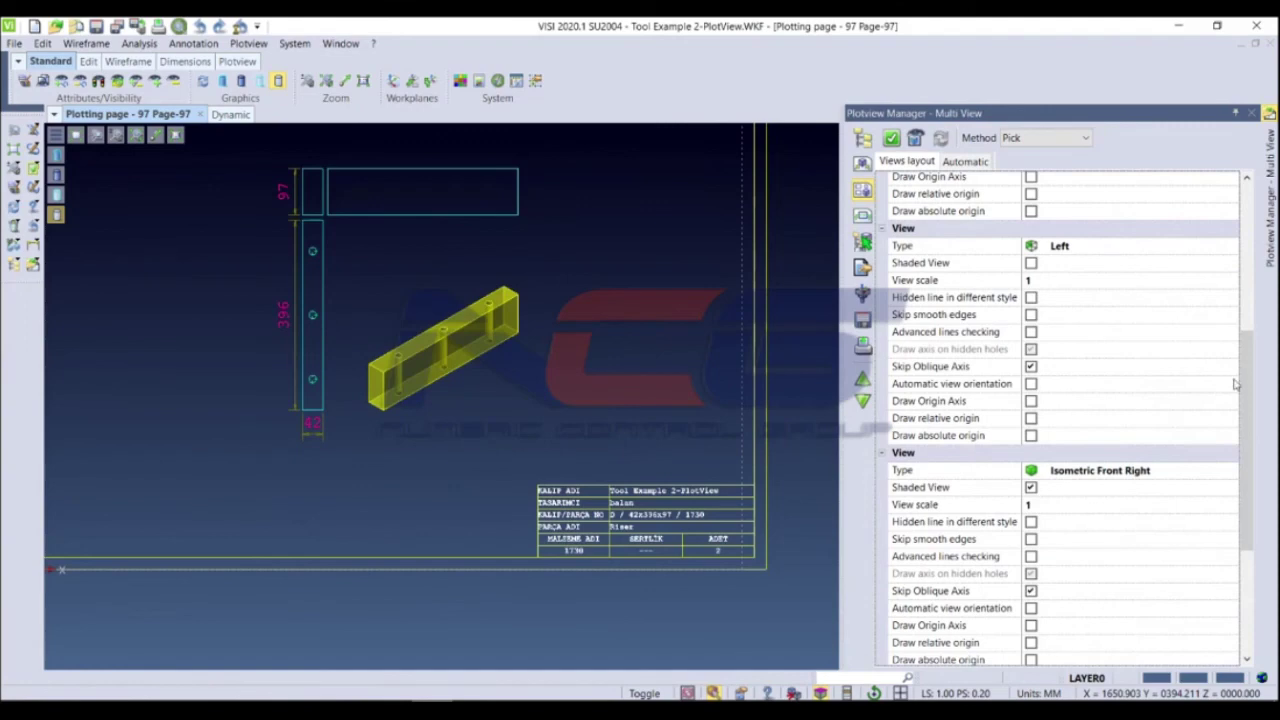
scroll(1245, 478, down, 1)
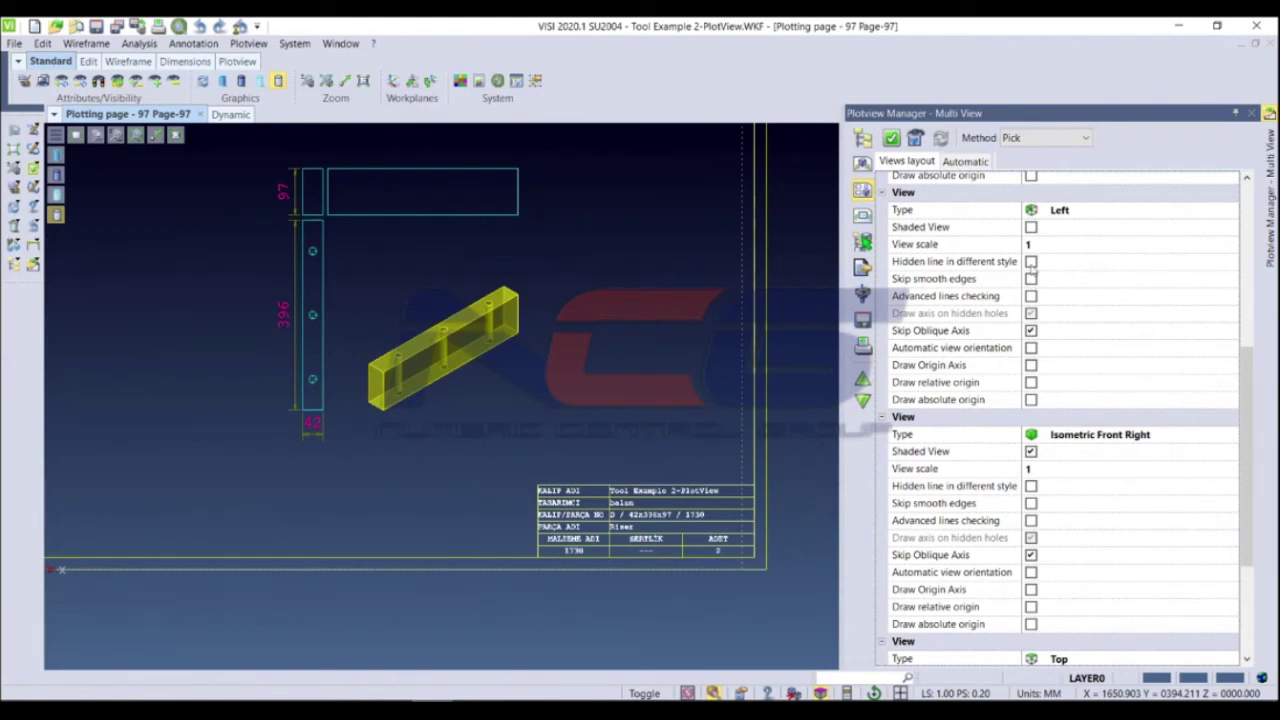
mouse_move(1246, 444)
mouse_down()
mouse_move(1238, 490)
mouse_move(1240, 272)
mouse_up()
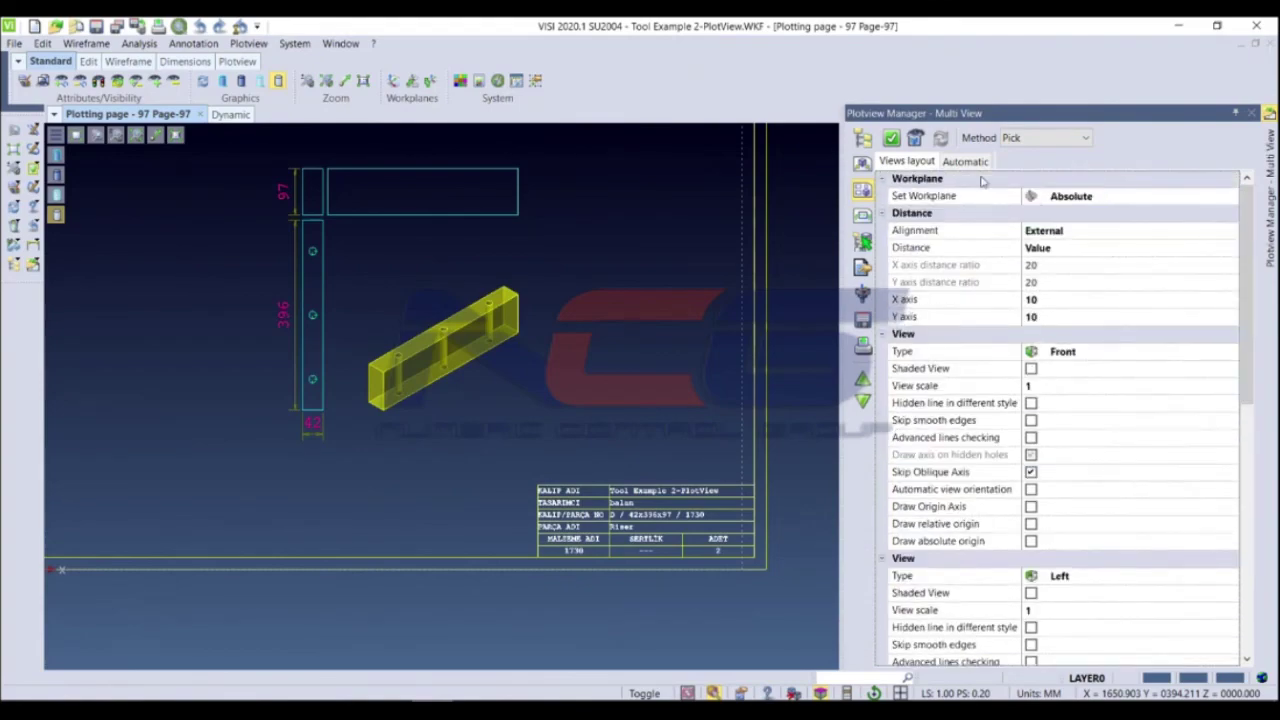